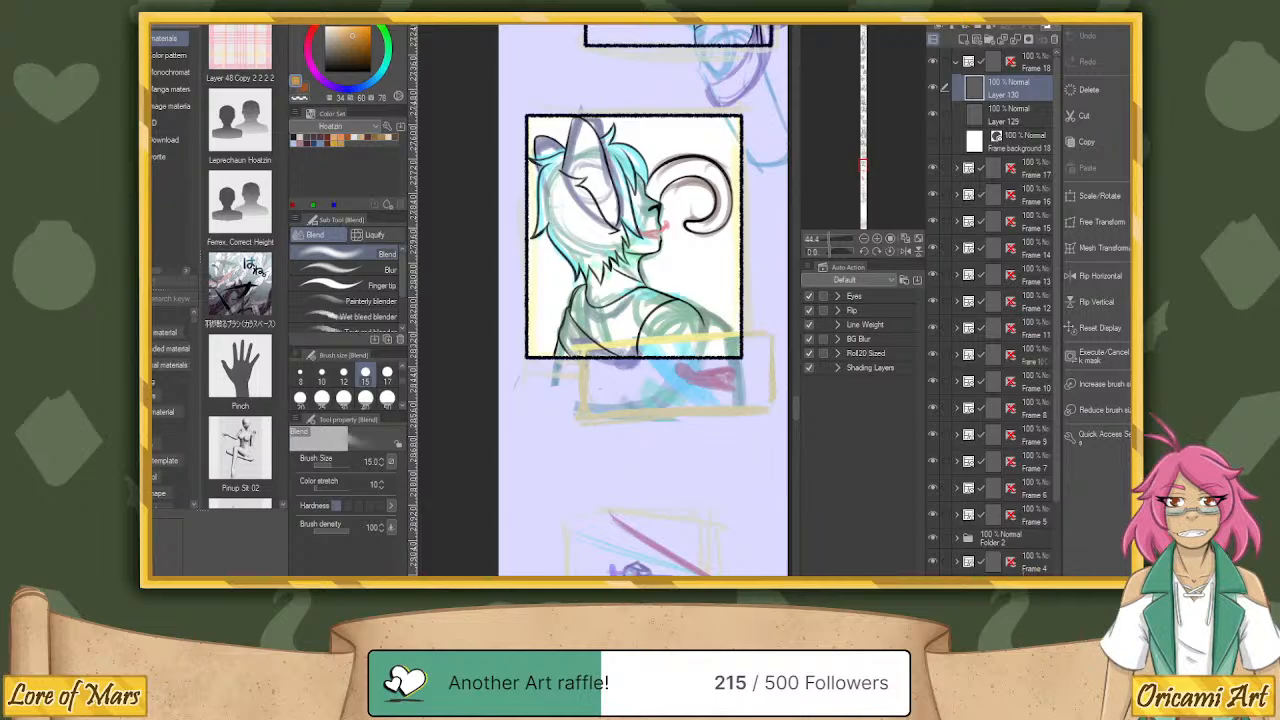
key(alt+Tab)
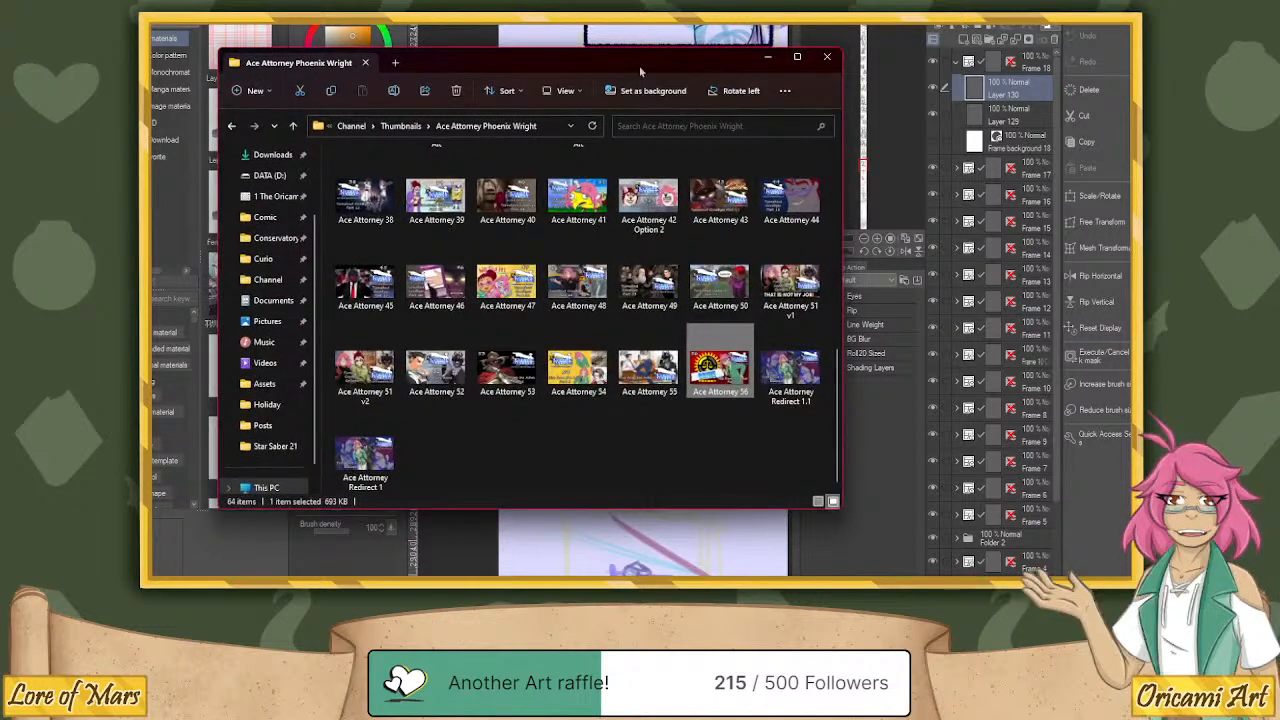
drag(640, 70, 1270, 100)
mouse_move(1130, 262)
mouse_down()
mouse_move(806, 251)
mouse_move(634, 58)
mouse_up()
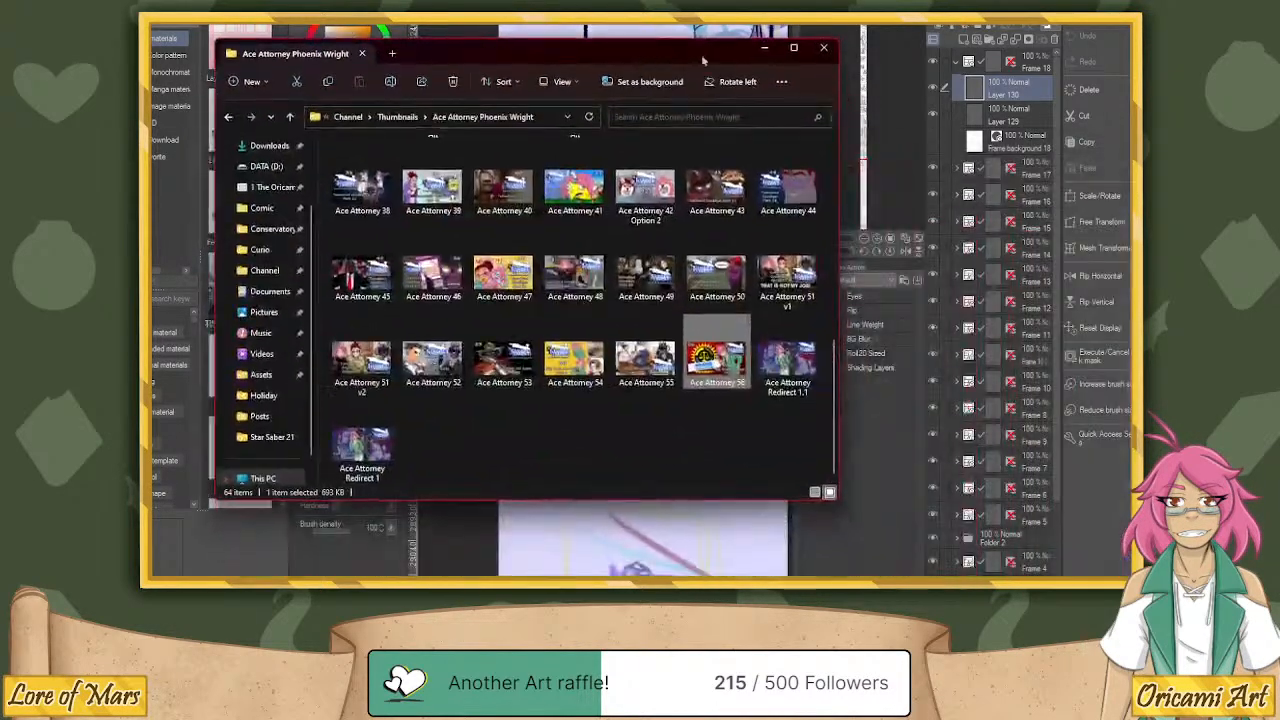
click(764, 48)
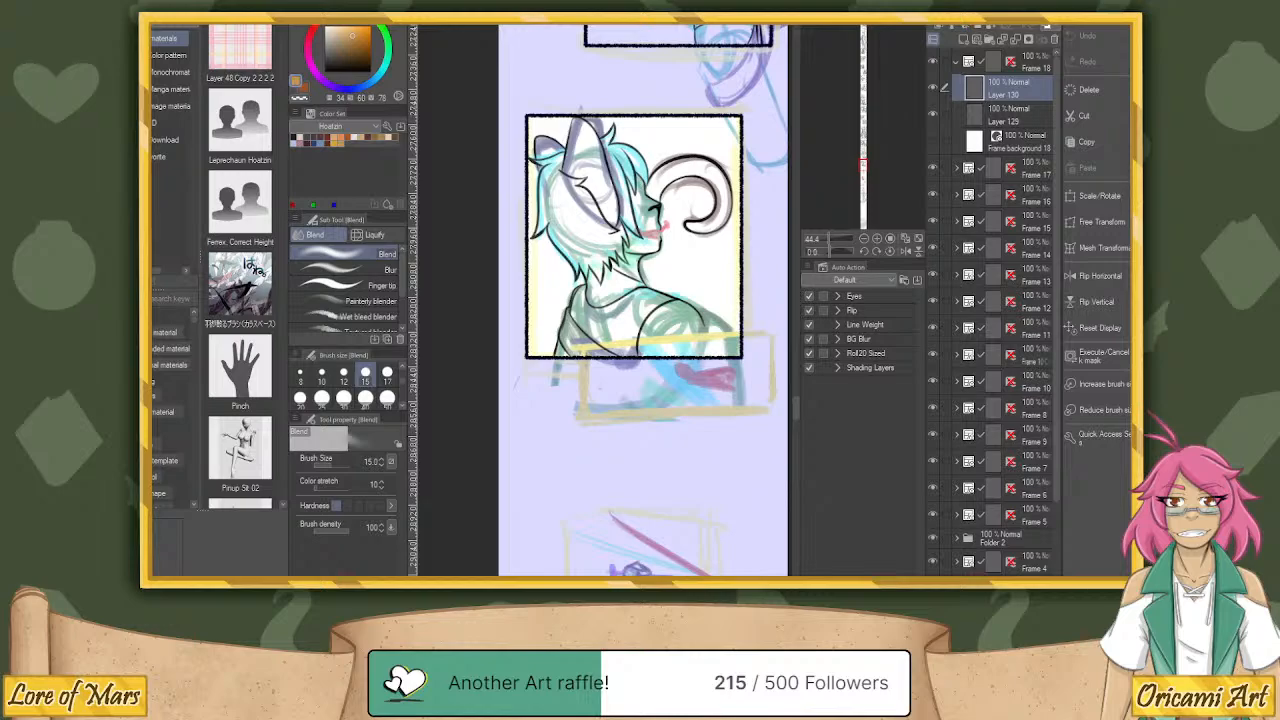
mouse_move(1130, 28)
mouse_down()
mouse_move(489, 28)
mouse_move(547, 26)
mouse_up()
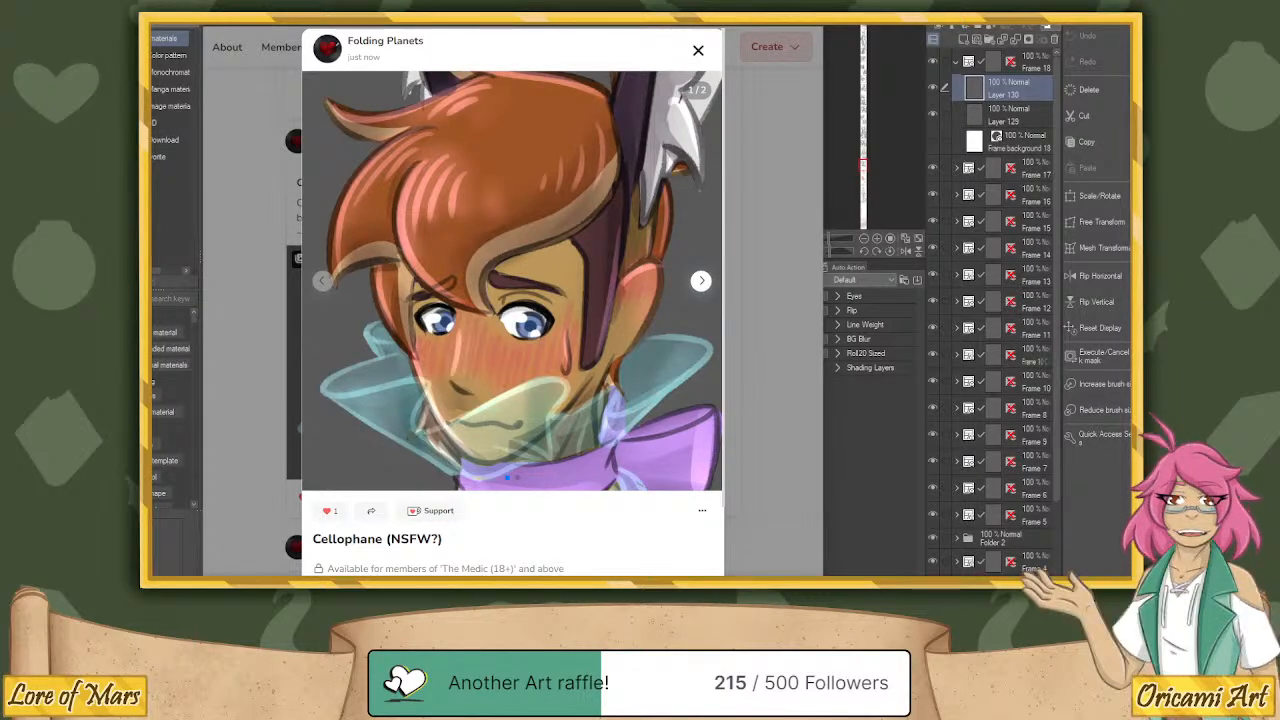
drag(420, 26, 1279, 40)
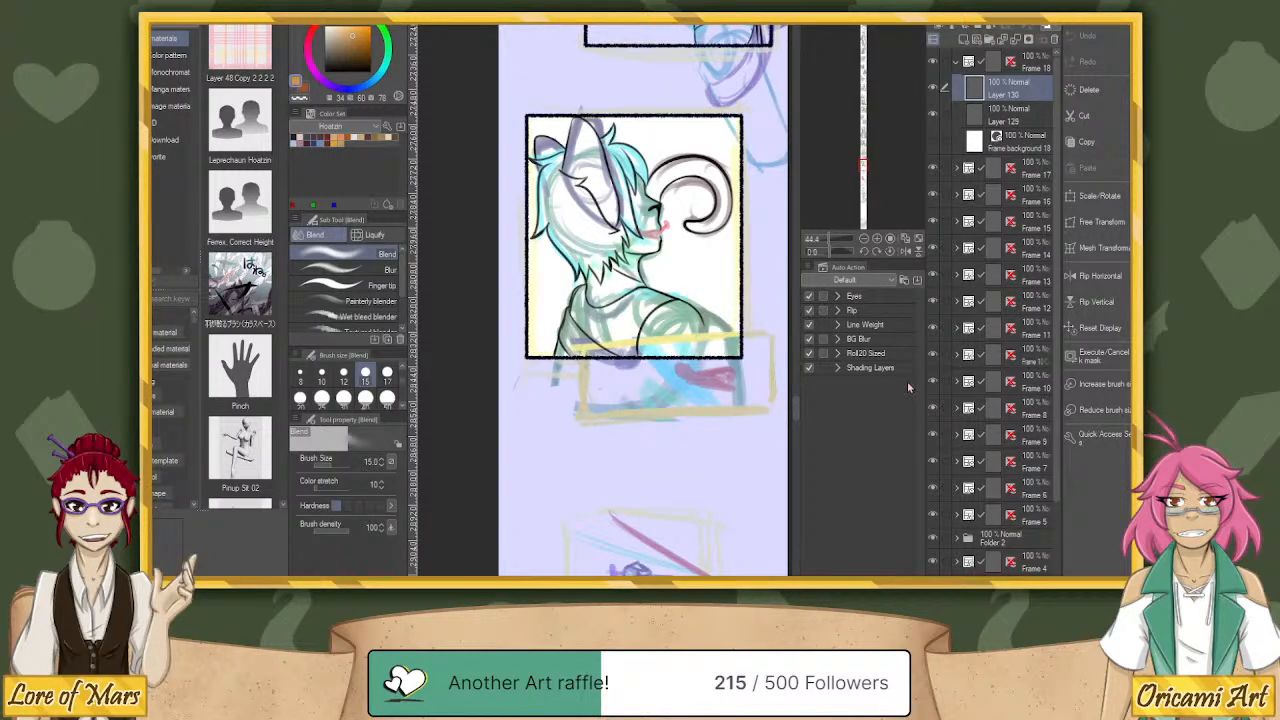
Ink the character's open mouth and pointed teeth over the red sketch with the Super Line Pencil at size 15.
click(932, 88)
click(932, 88)
drag(722, 257, 663, 267)
click(156, 20)
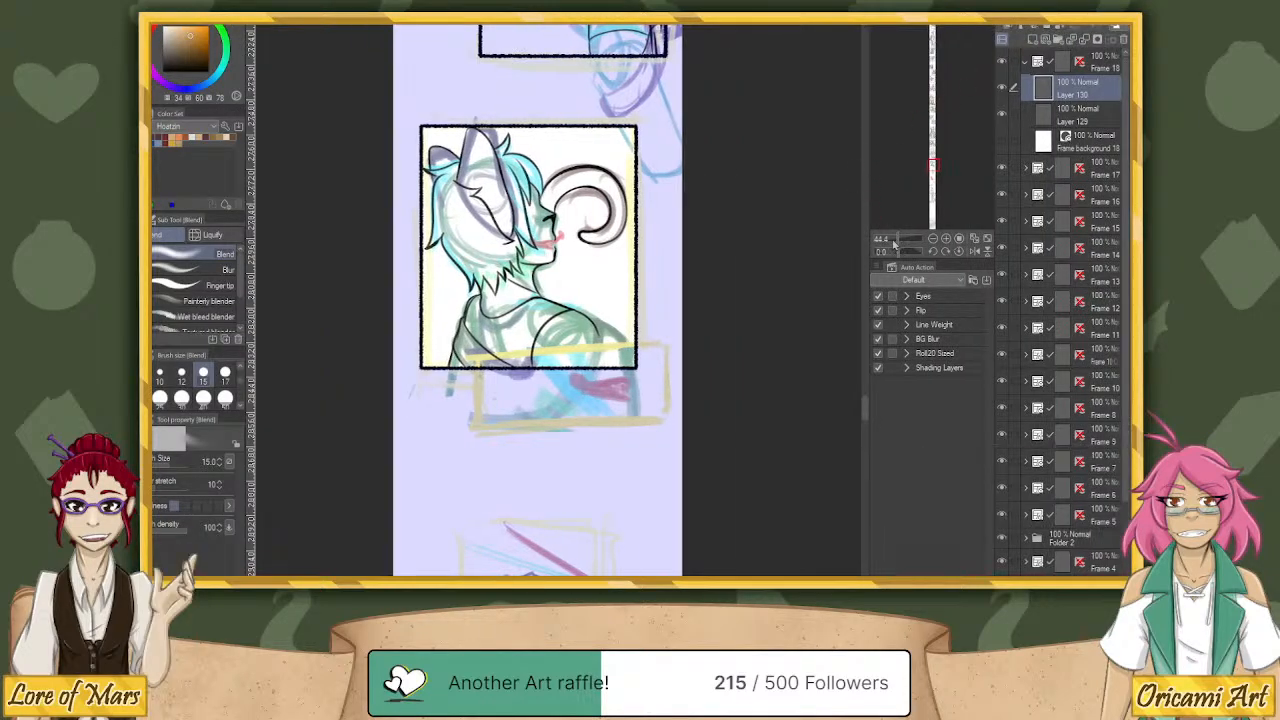
drag(892, 242, 911, 244)
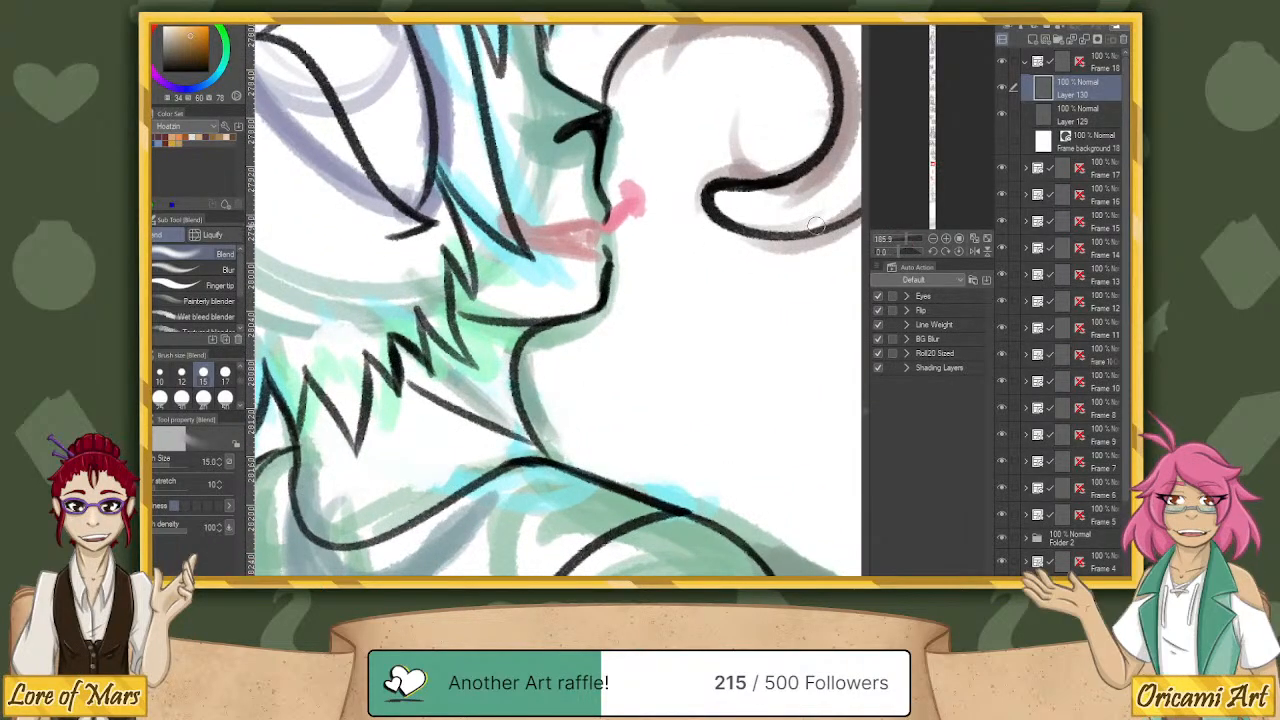
key(p)
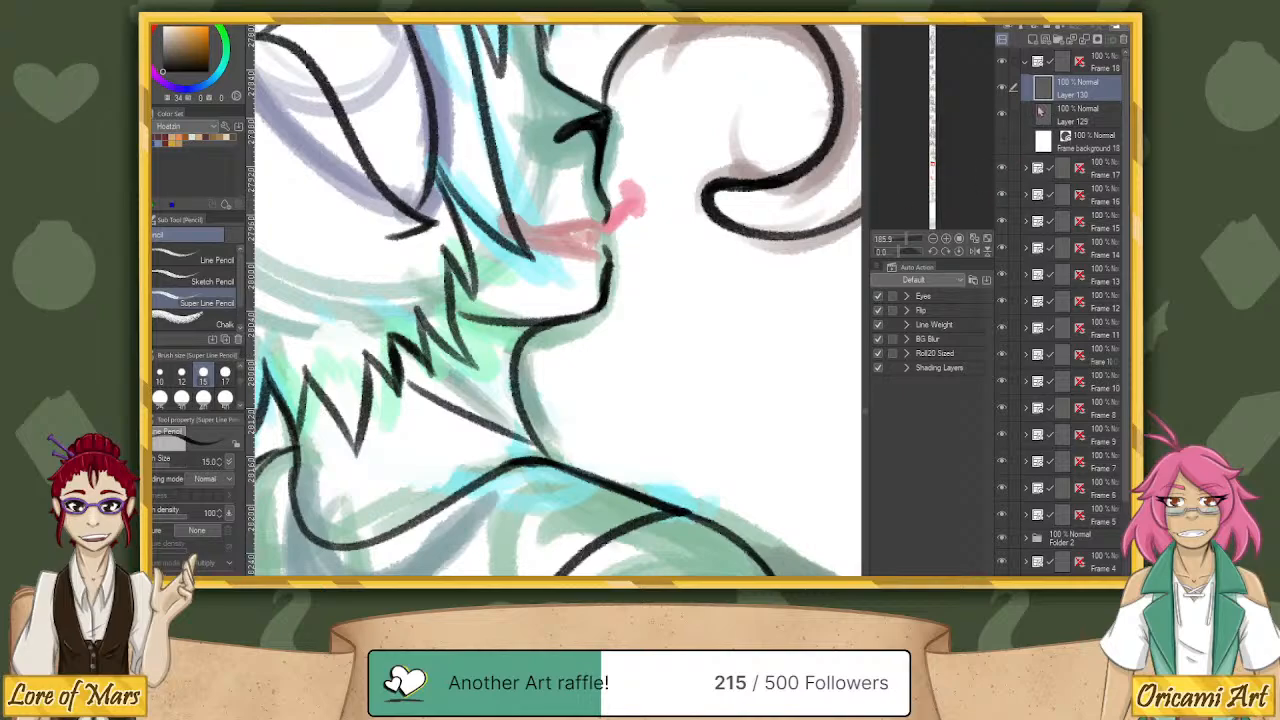
drag(899, 256, 690, 262)
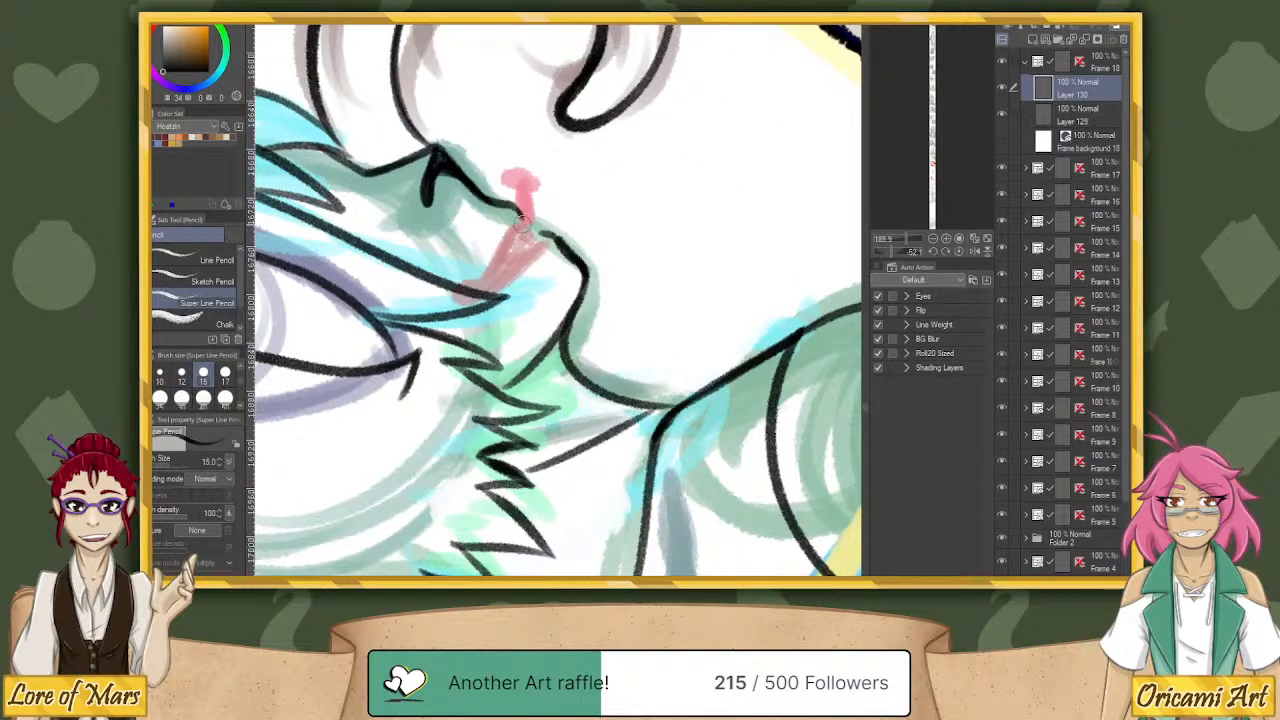
mouse_move(519, 219)
mouse_down()
mouse_move(493, 272)
mouse_move(477, 274)
mouse_move(519, 221)
mouse_up()
drag(502, 264, 537, 232)
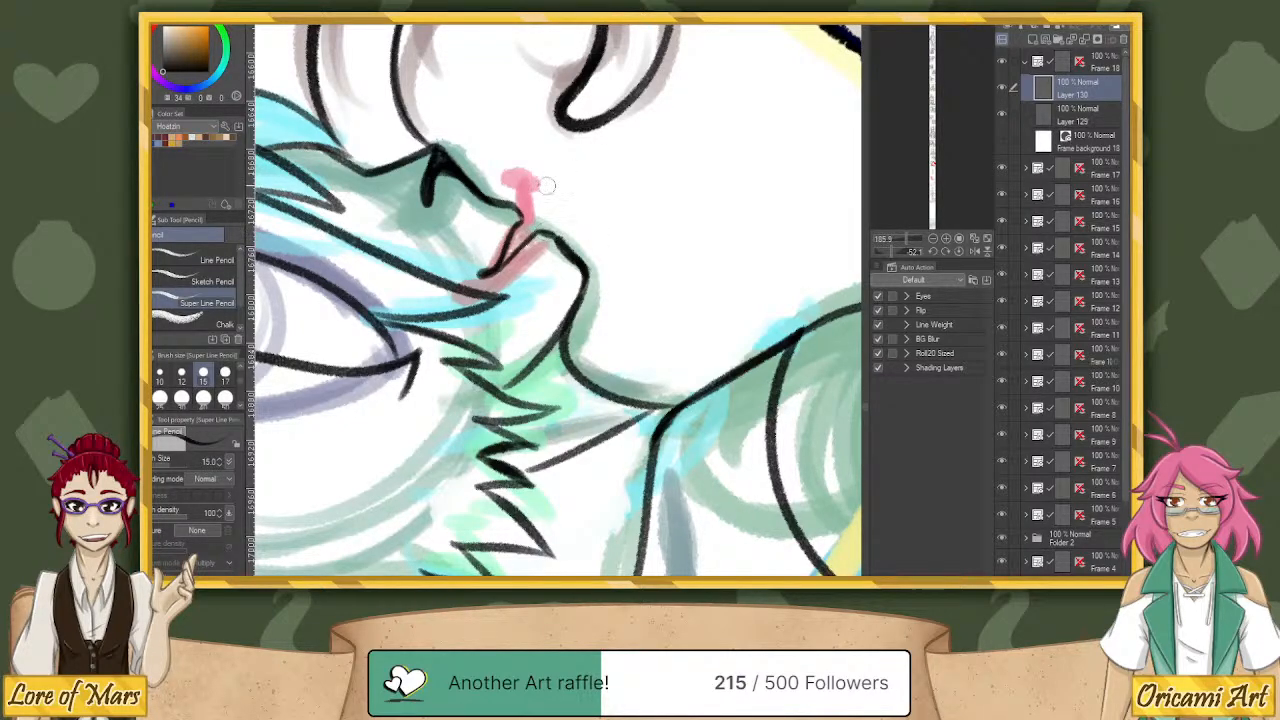
click(959, 252)
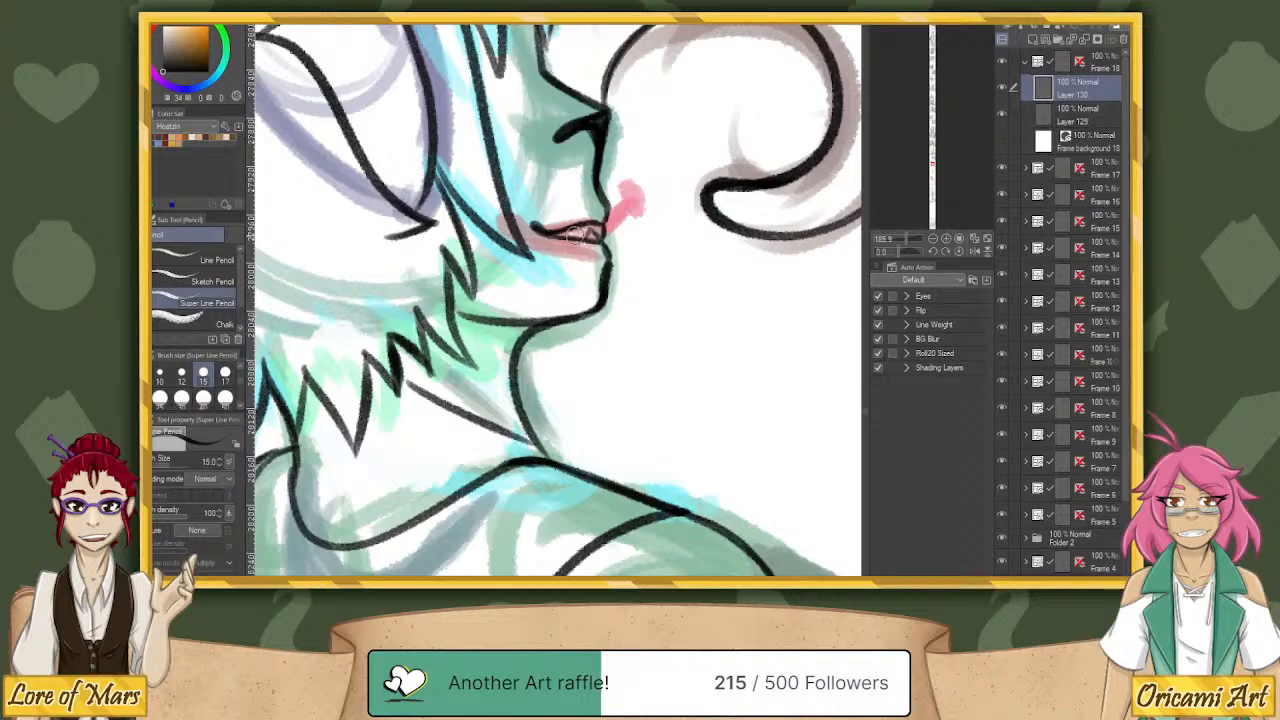
drag(568, 230, 578, 237)
On a new layer, ink the pink stem and round disc protruding from the mouth, using brush size 12 for the disc.
click(1033, 40)
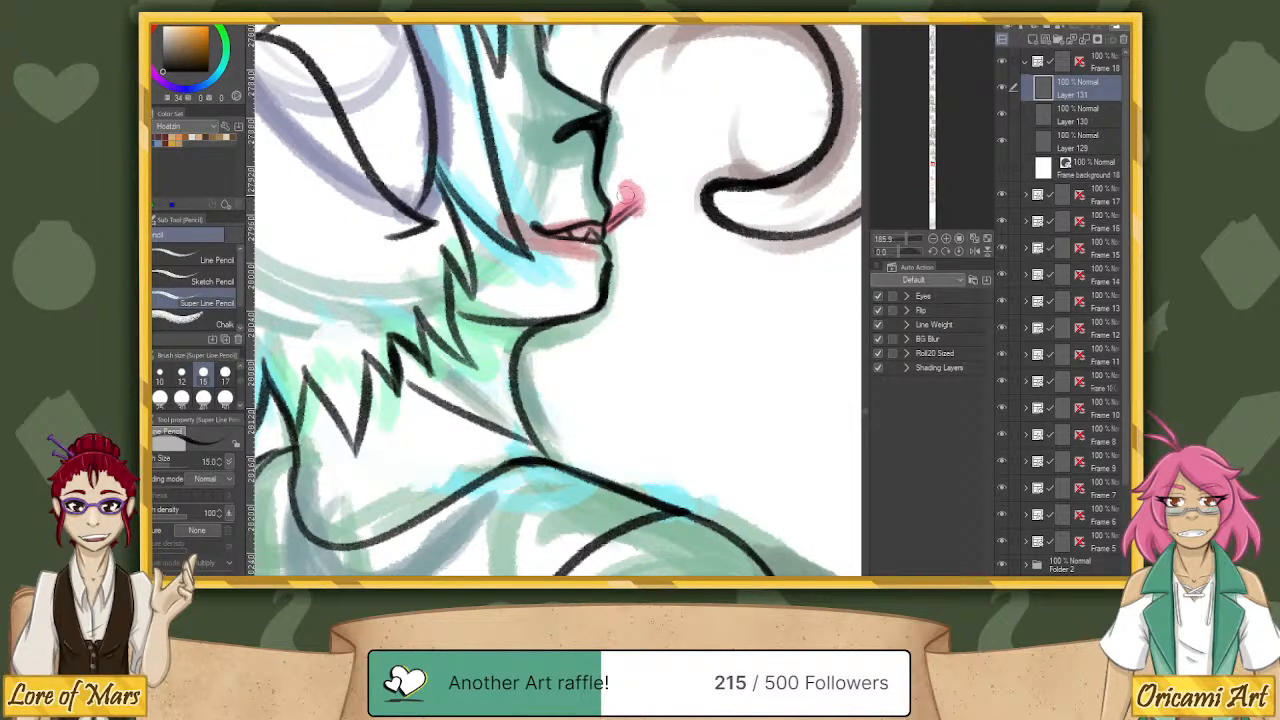
mouse_move(608, 180)
mouse_down()
mouse_move(648, 200)
mouse_move(648, 225)
mouse_up()
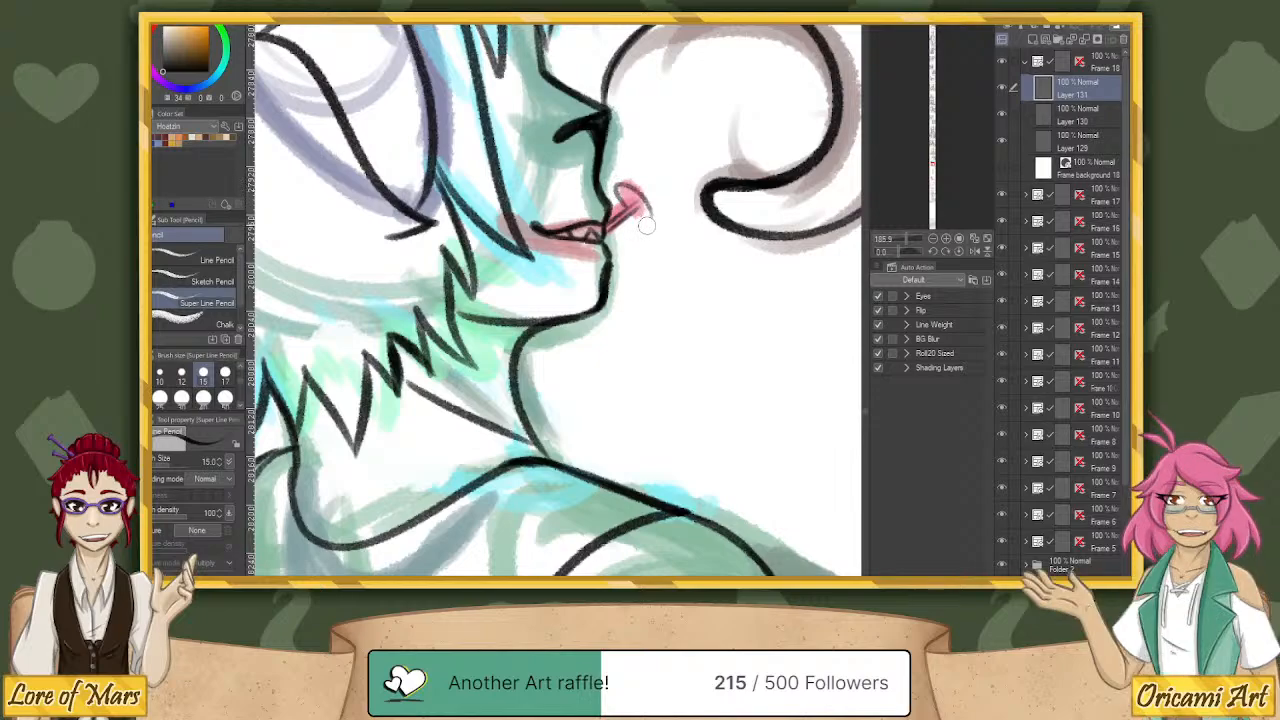
click(181, 376)
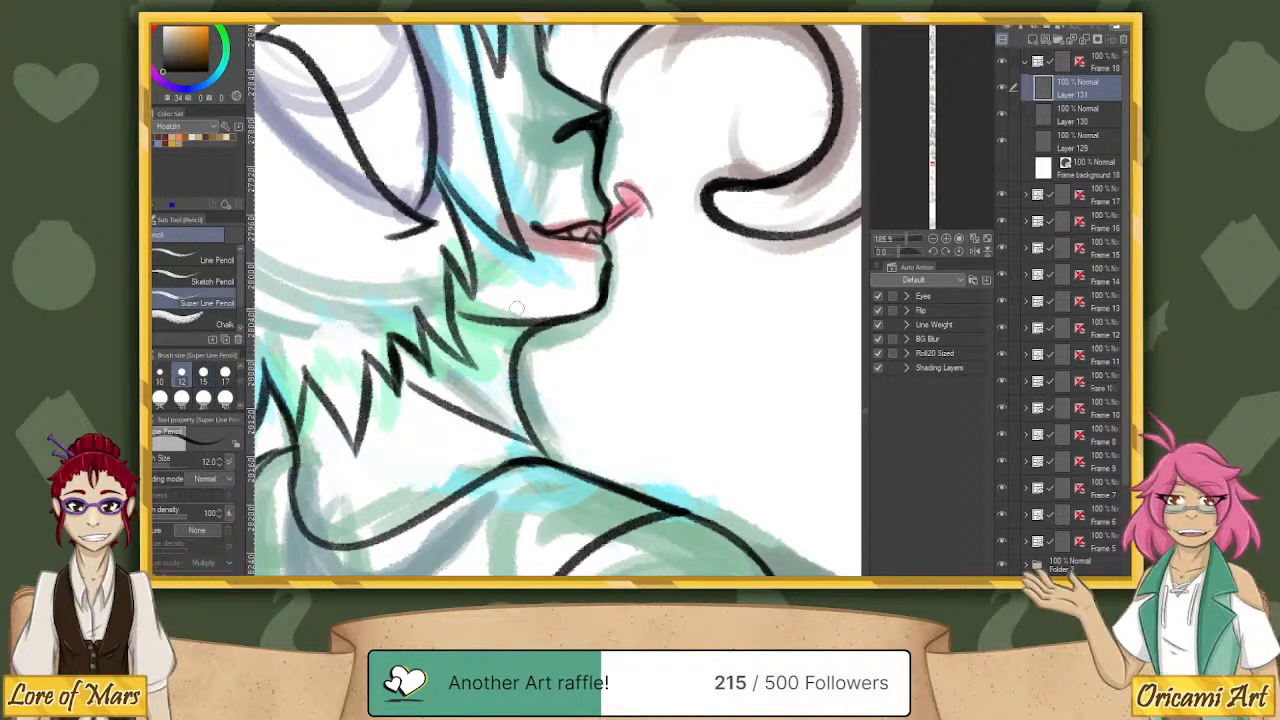
mouse_move(626, 176)
mouse_down()
mouse_move(655, 206)
mouse_move(639, 213)
mouse_move(657, 219)
mouse_move(641, 187)
mouse_up()
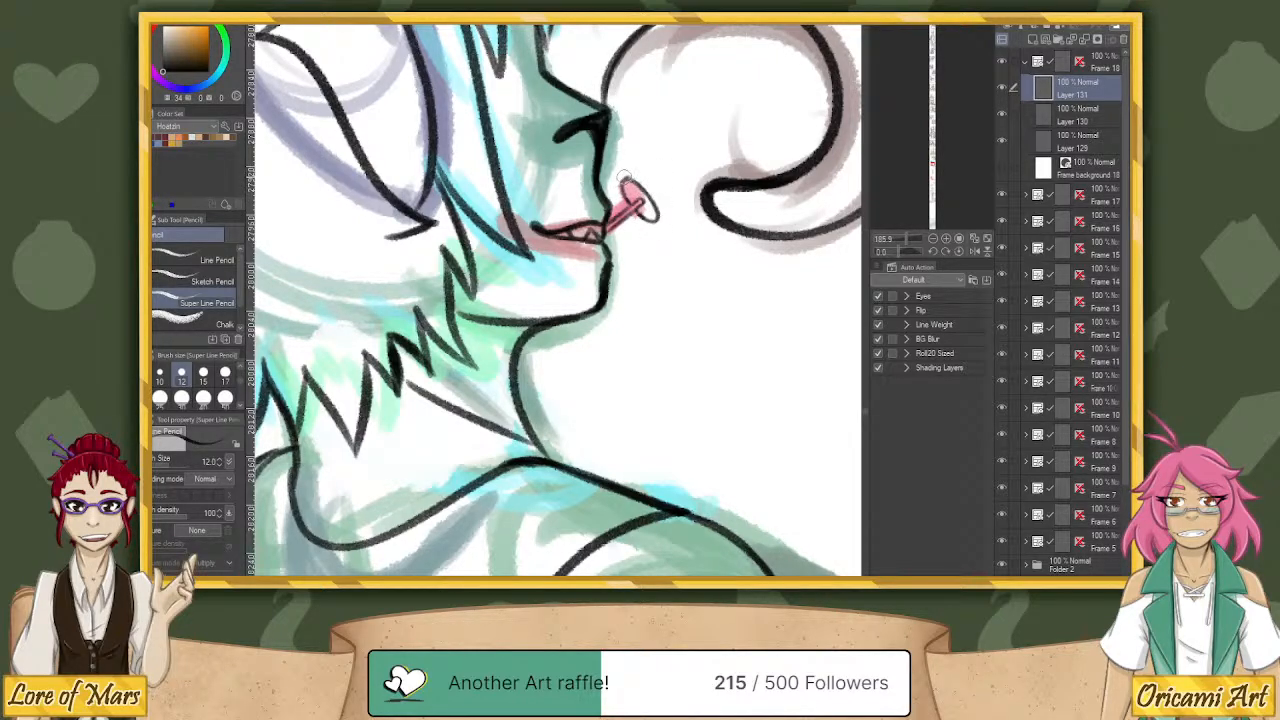
mouse_move(632, 177)
mouse_down()
mouse_move(661, 207)
mouse_move(651, 187)
mouse_move(648, 221)
mouse_up()
drag(660, 210, 656, 206)
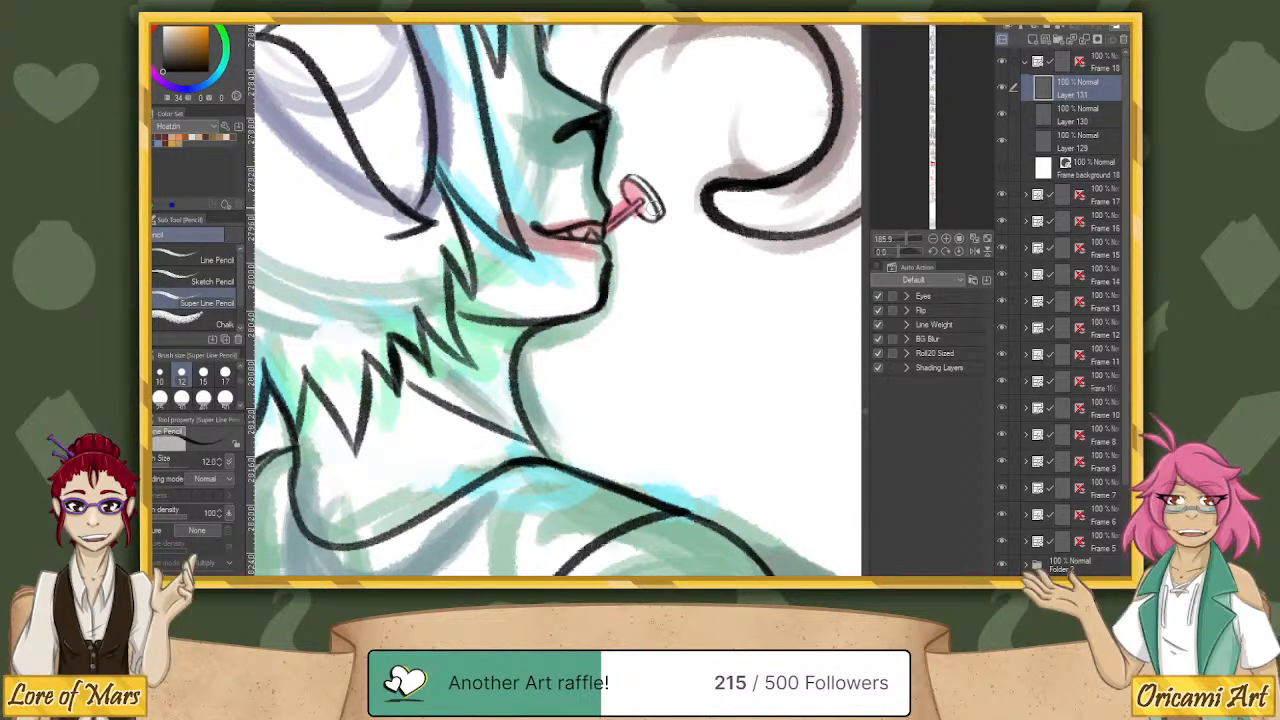
Add another new layer at the top of the Frame 18 folder for the eye line art.
scroll(640, 287, down, 4)
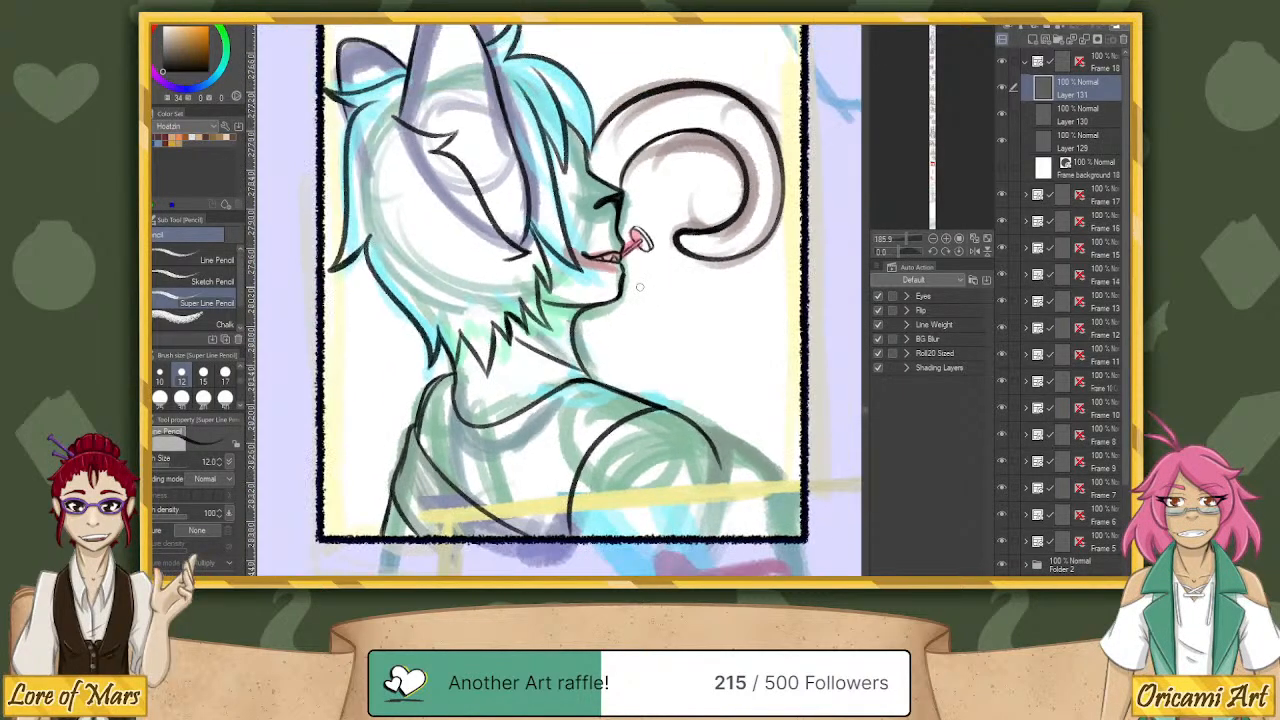
scroll(640, 287, up, 2)
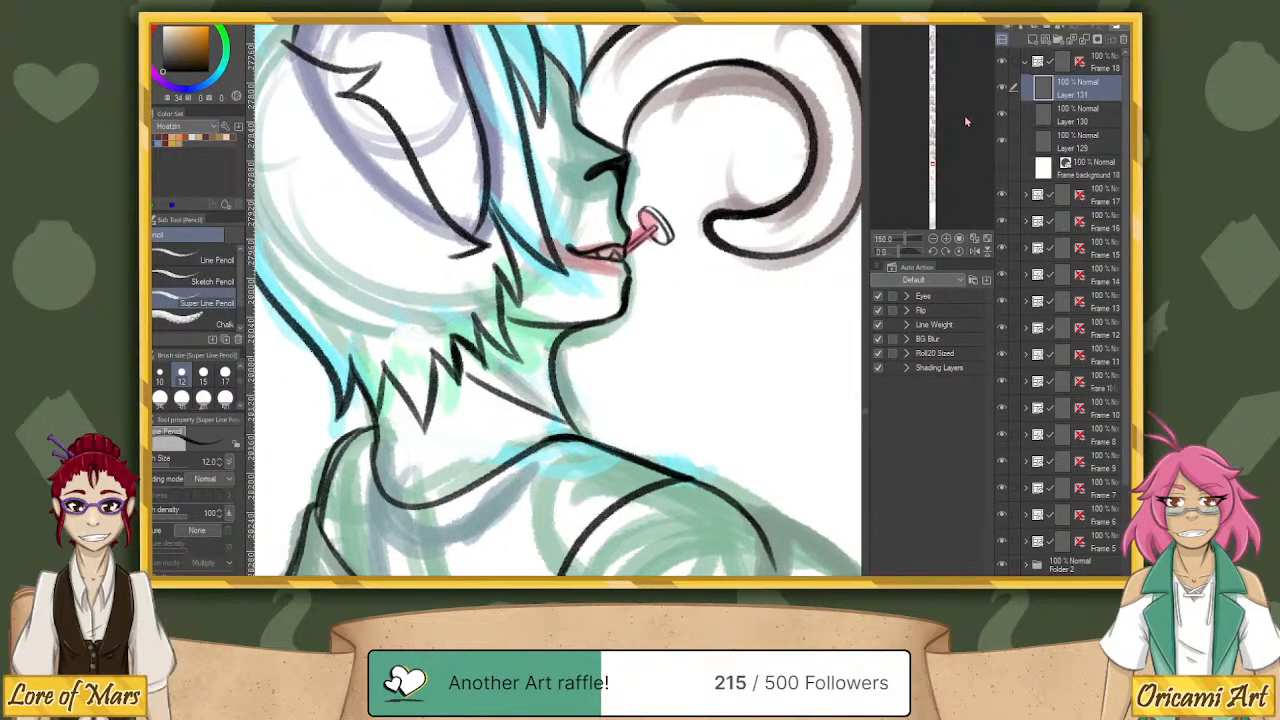
click(1036, 42)
scroll(737, 129, up, 3)
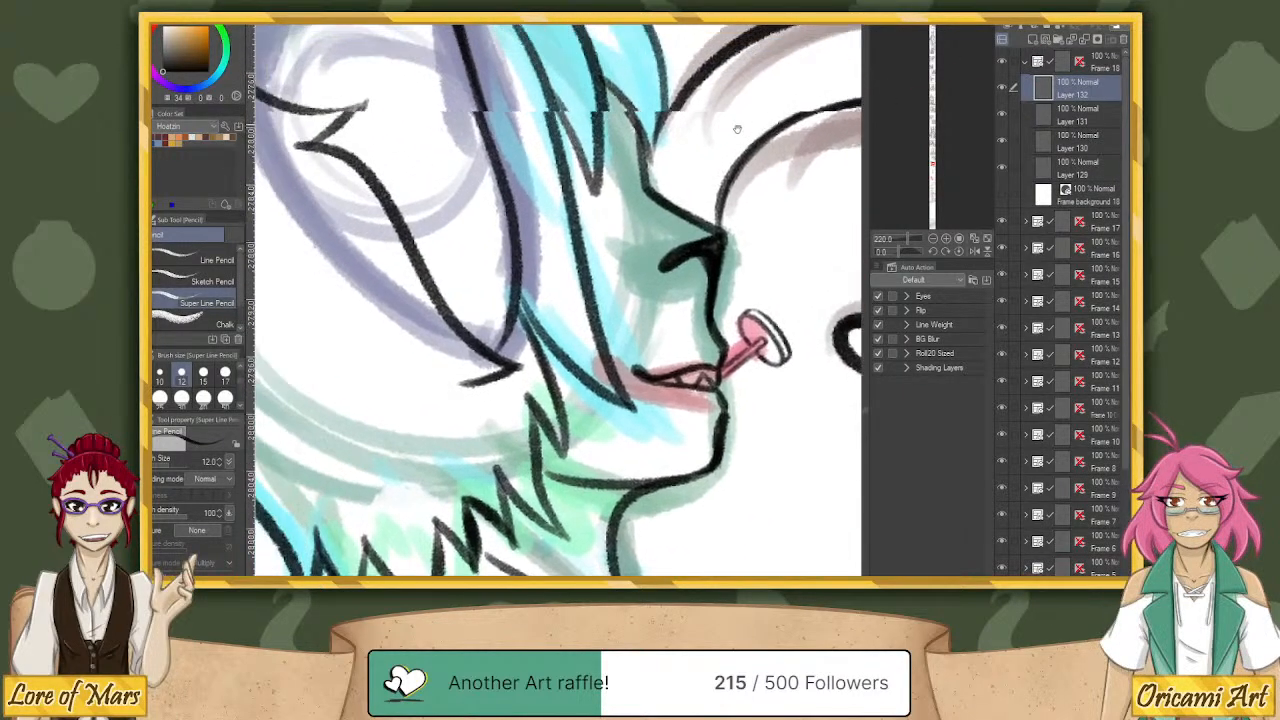
mouse_move(737, 129)
mouse_down()
mouse_move(765, 139)
mouse_move(507, 175)
mouse_move(508, 216)
mouse_up()
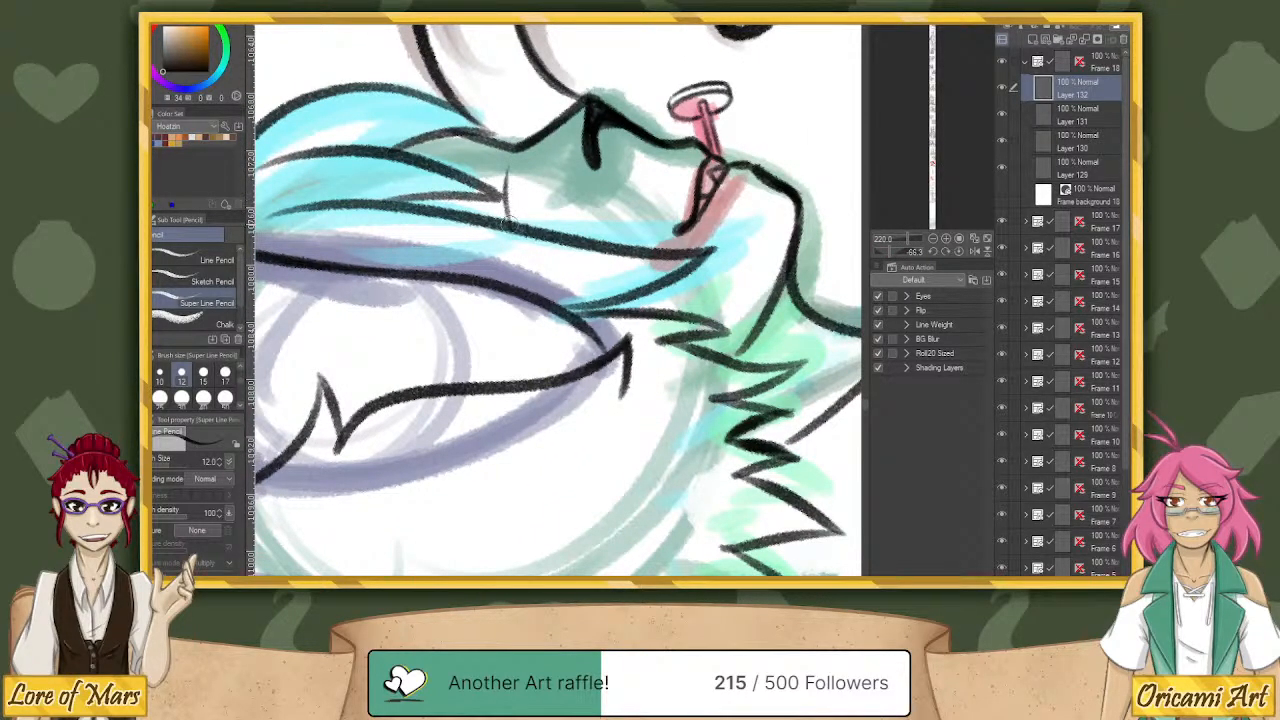
key(ctrl+z)
drag(509, 167, 511, 222)
key(ctrl+z)
drag(506, 163, 508, 209)
key(ctrl+z)
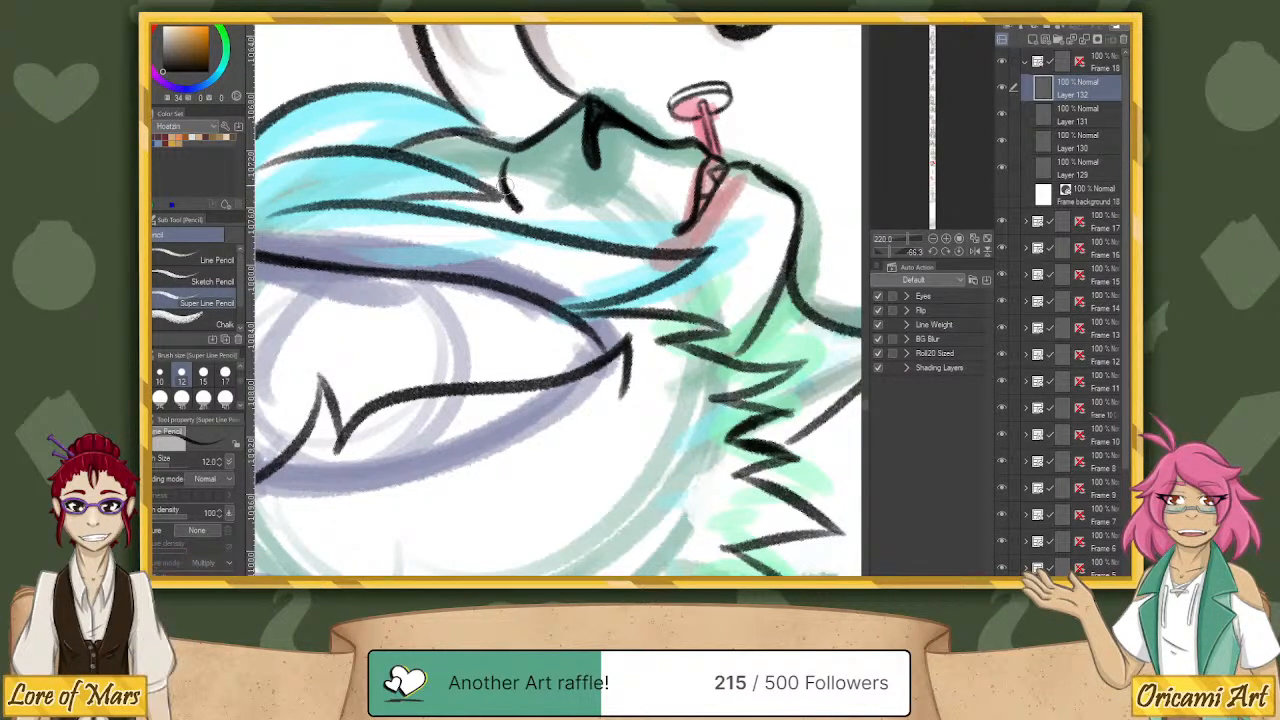
Ink the character's curved eye outline between the hair strands and the nose bridge.
drag(506, 160, 518, 205)
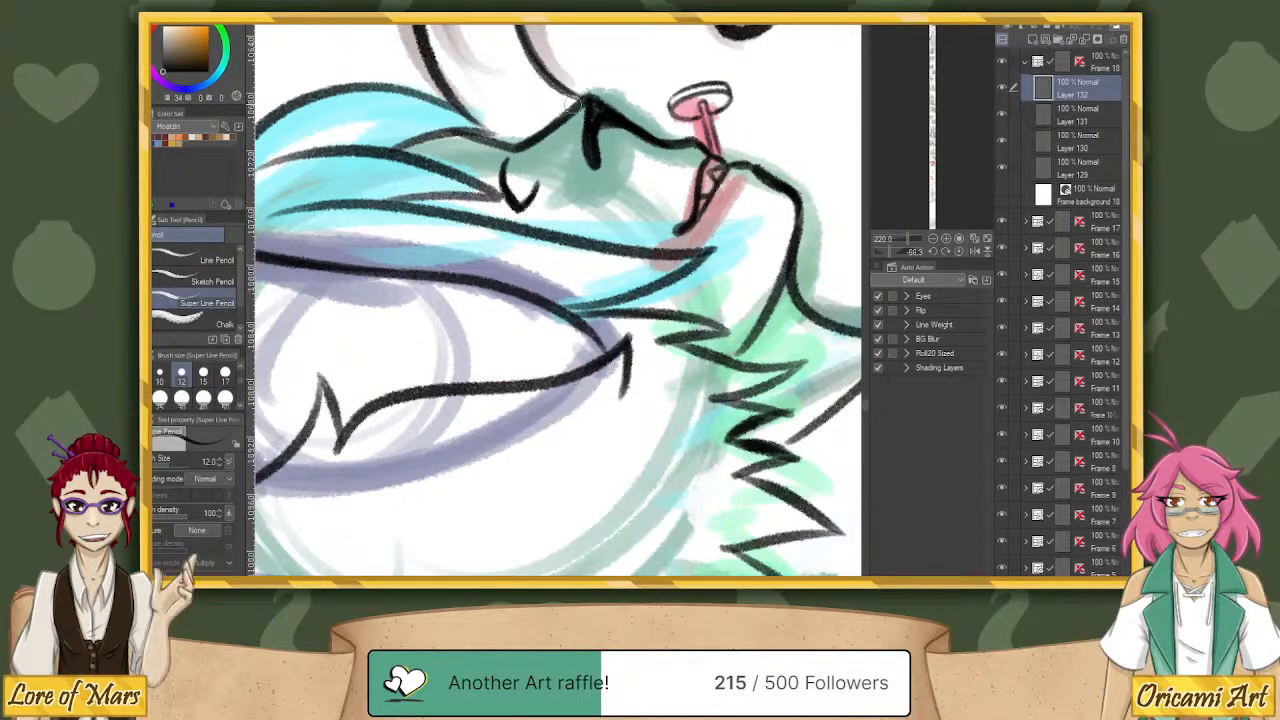
click(960, 252)
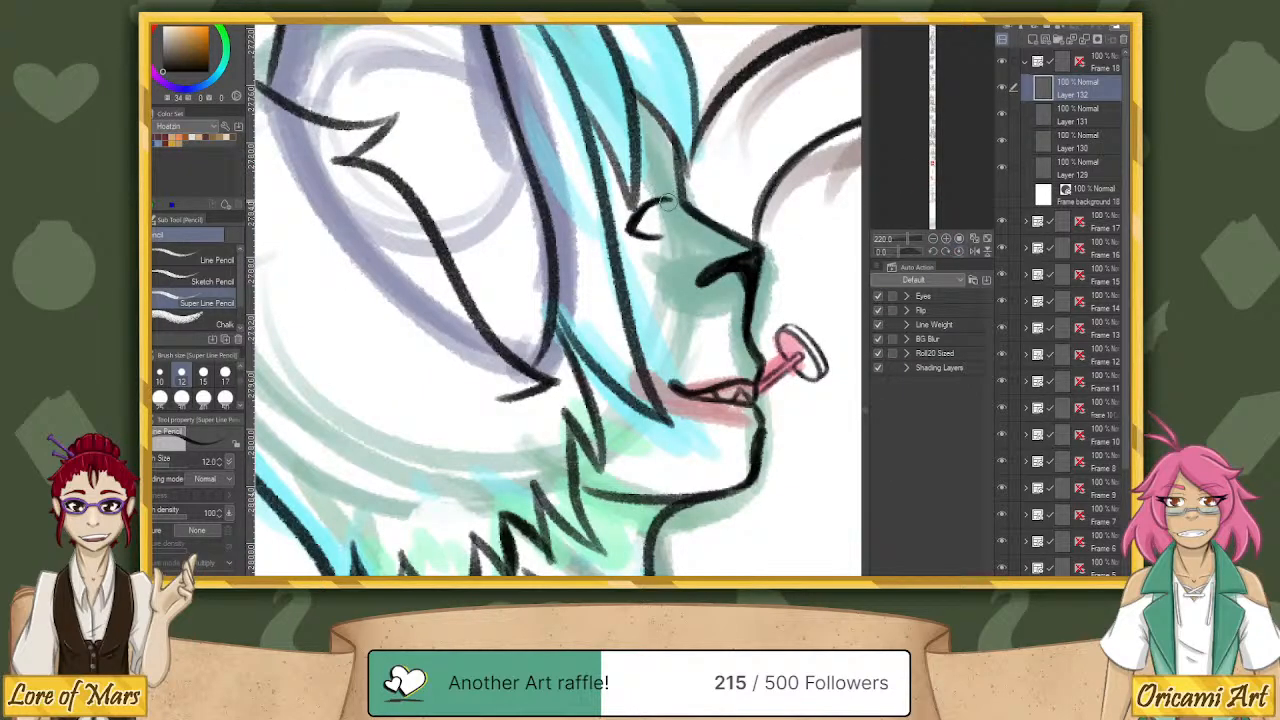
Rotate and enlarge the eye to about 109%, and reshape it with Free Transform to about 141% by 116%.
key(ctrl+t)
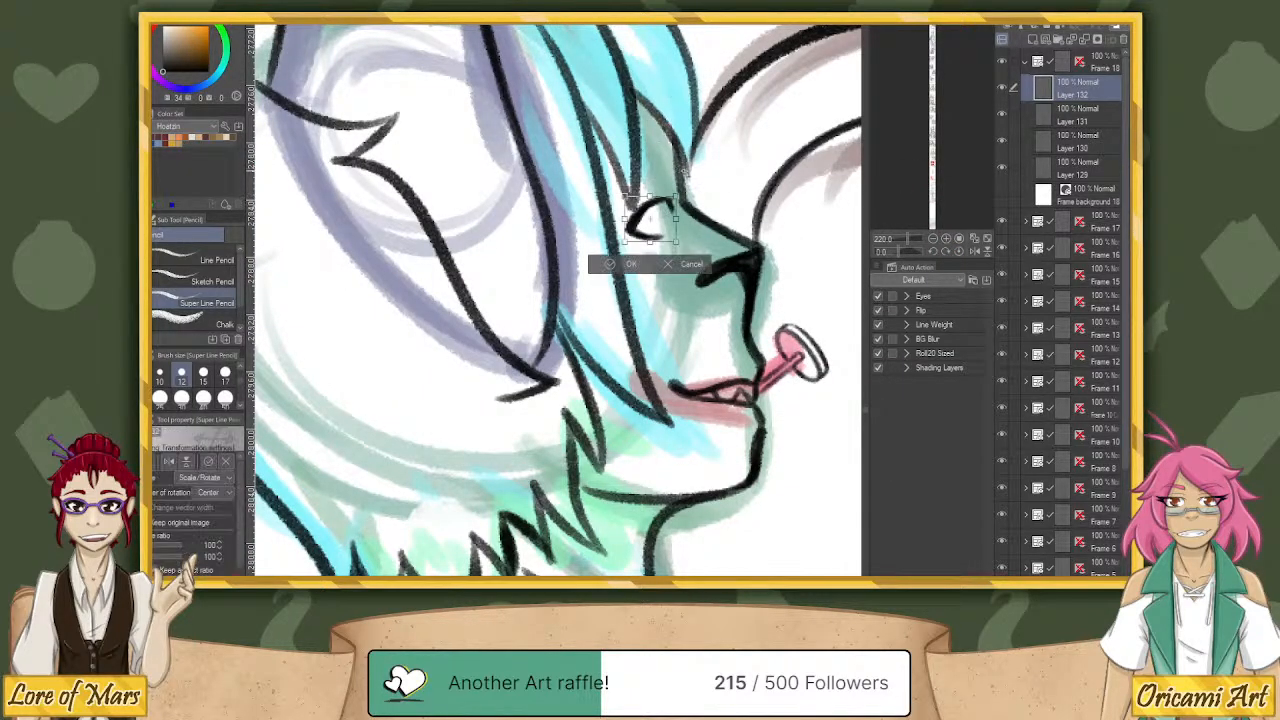
mouse_move(679, 188)
mouse_down()
mouse_move(659, 187)
mouse_move(708, 186)
mouse_up()
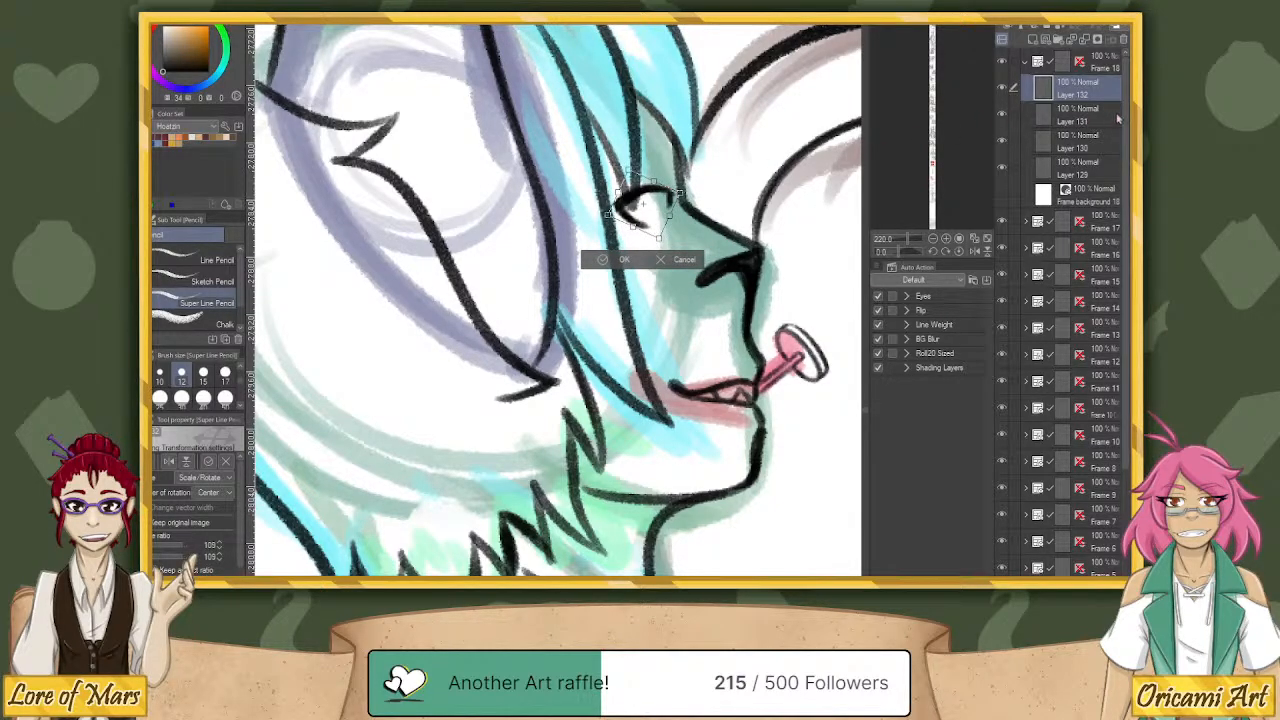
click(1131, 25)
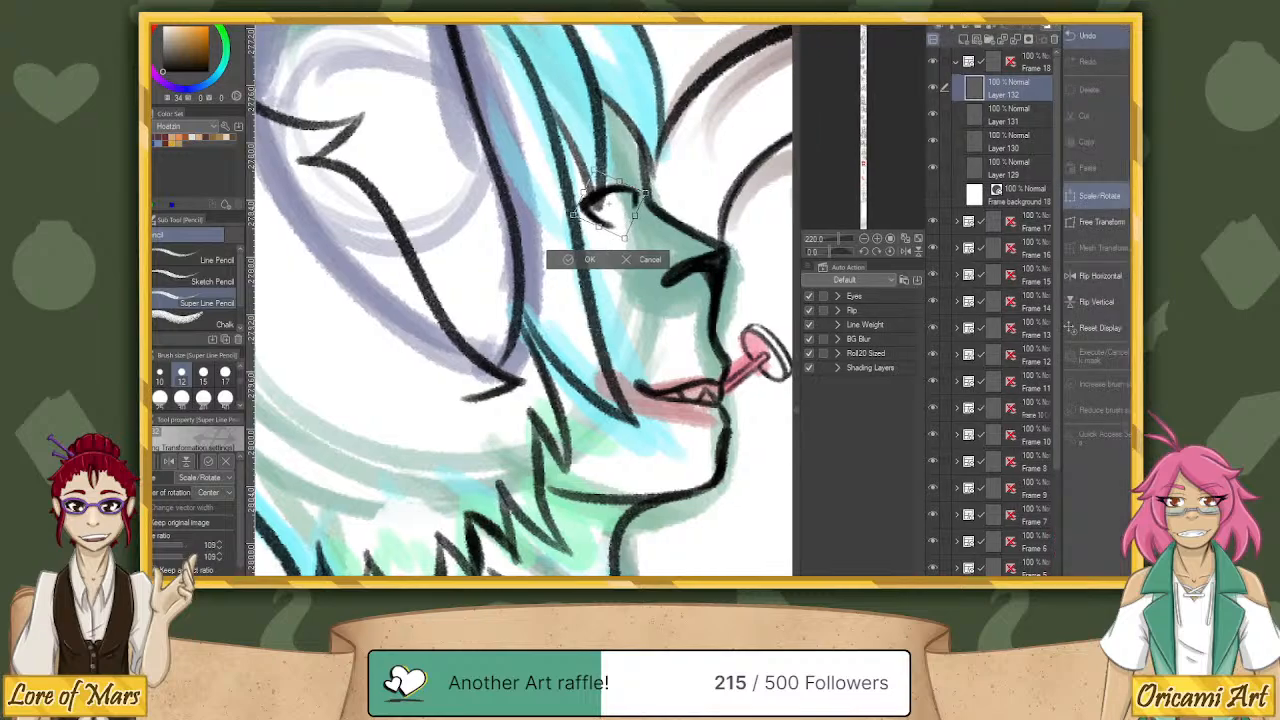
click(1100, 223)
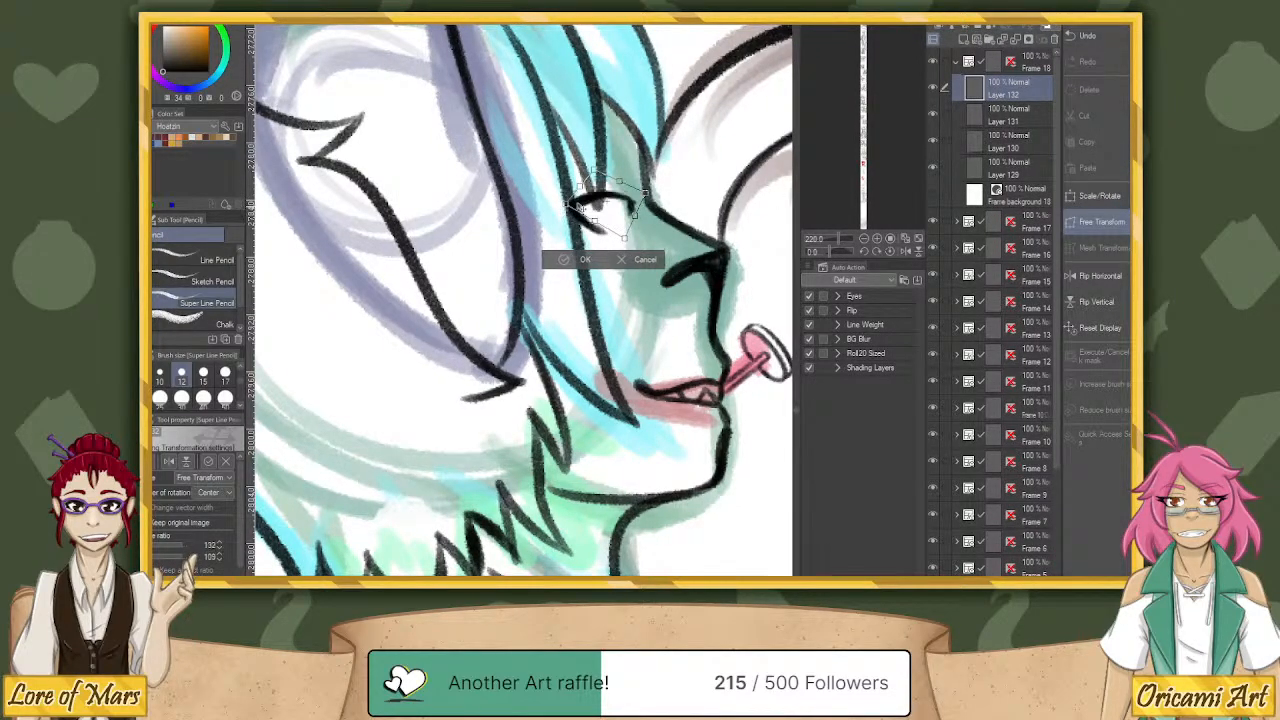
drag(600, 176, 596, 163)
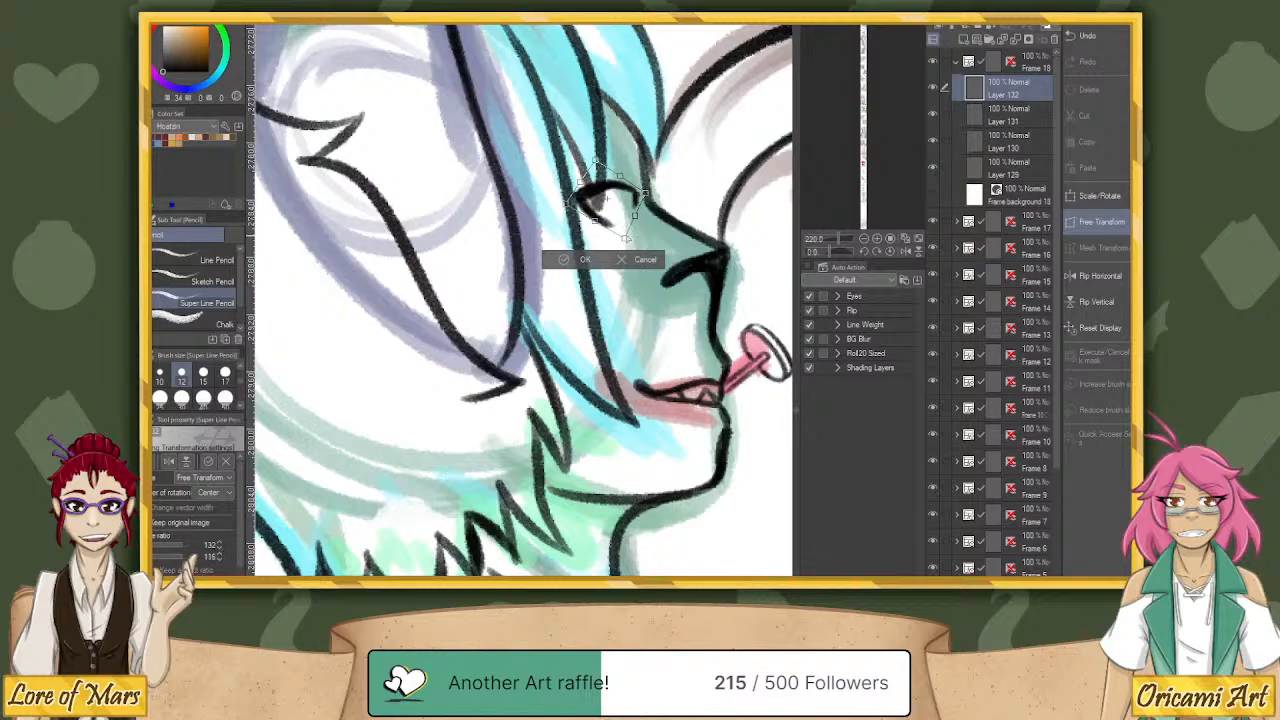
drag(626, 238, 638, 228)
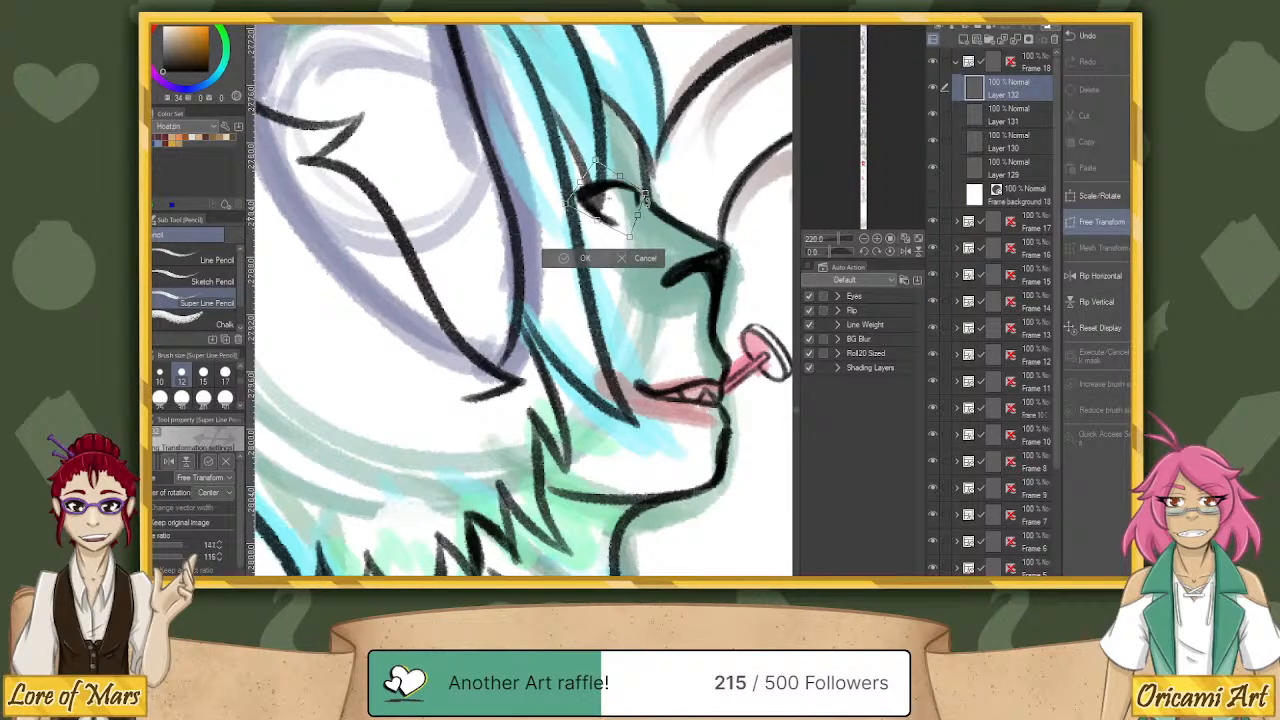
drag(665, 183, 658, 174)
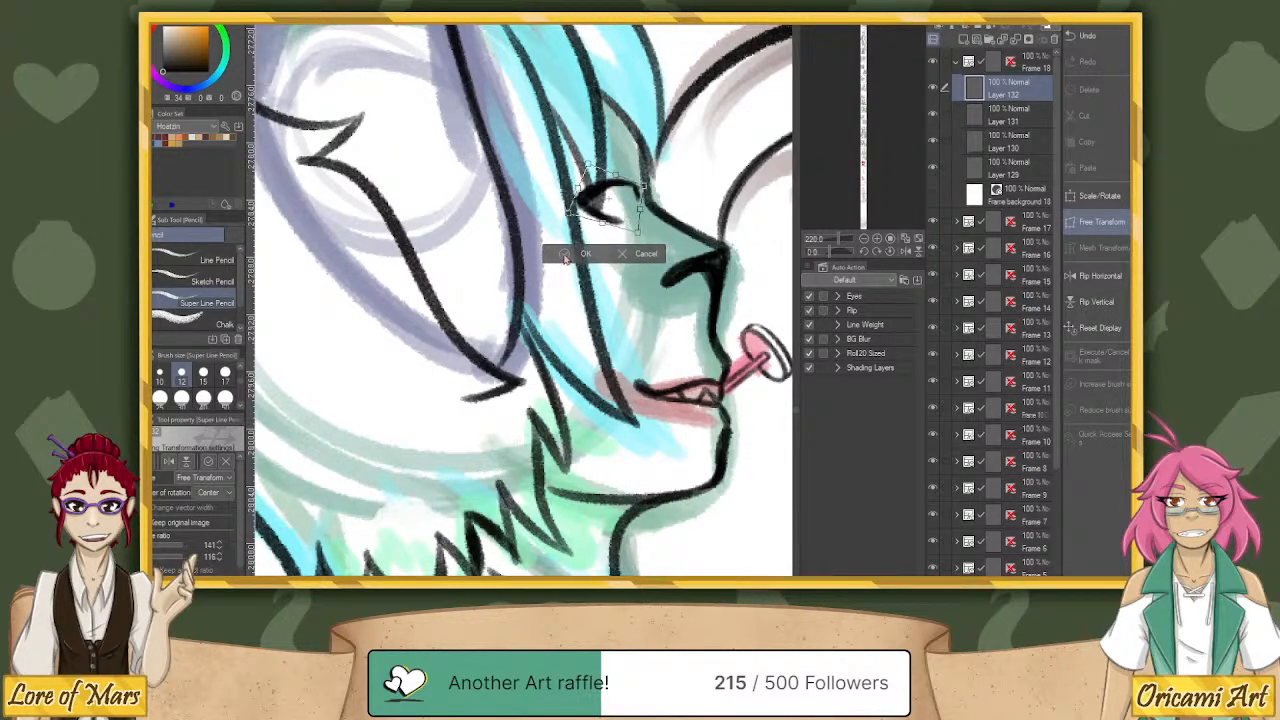
click(580, 256)
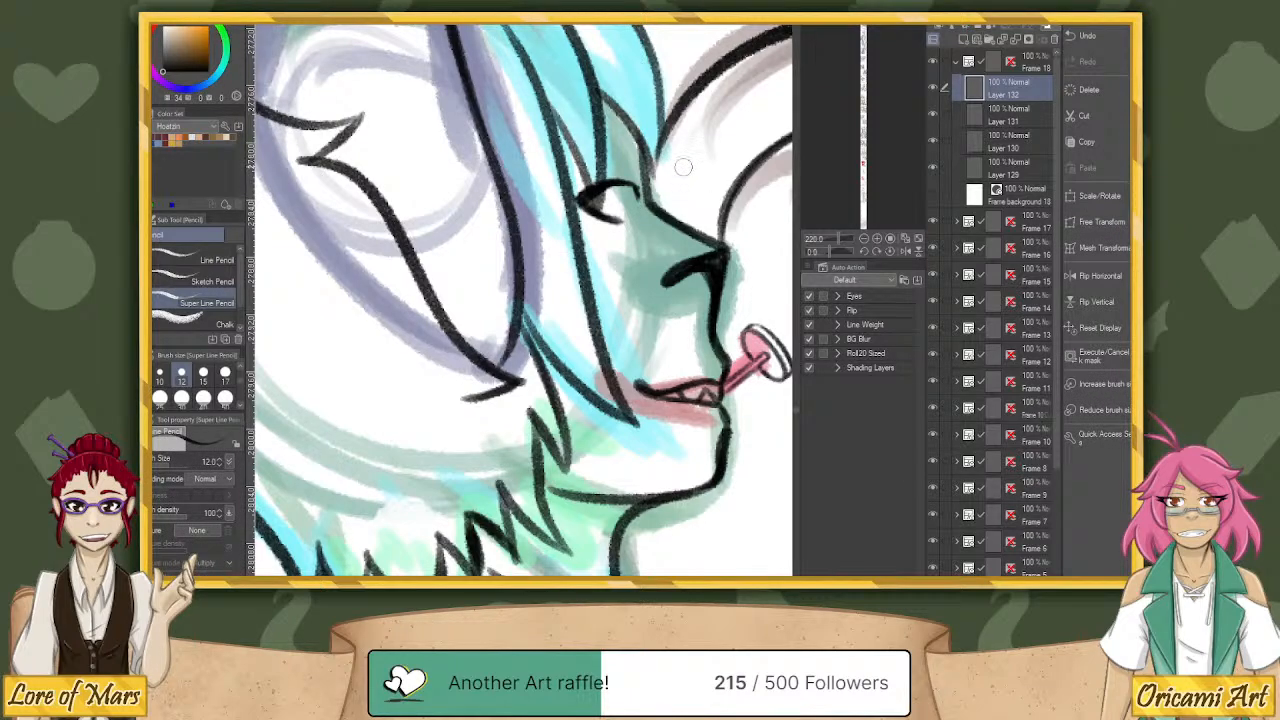
Rotate the eye slightly clockwise, scale it to 103%, and shift its layer slightly toward the hair.
key(ctrl+t)
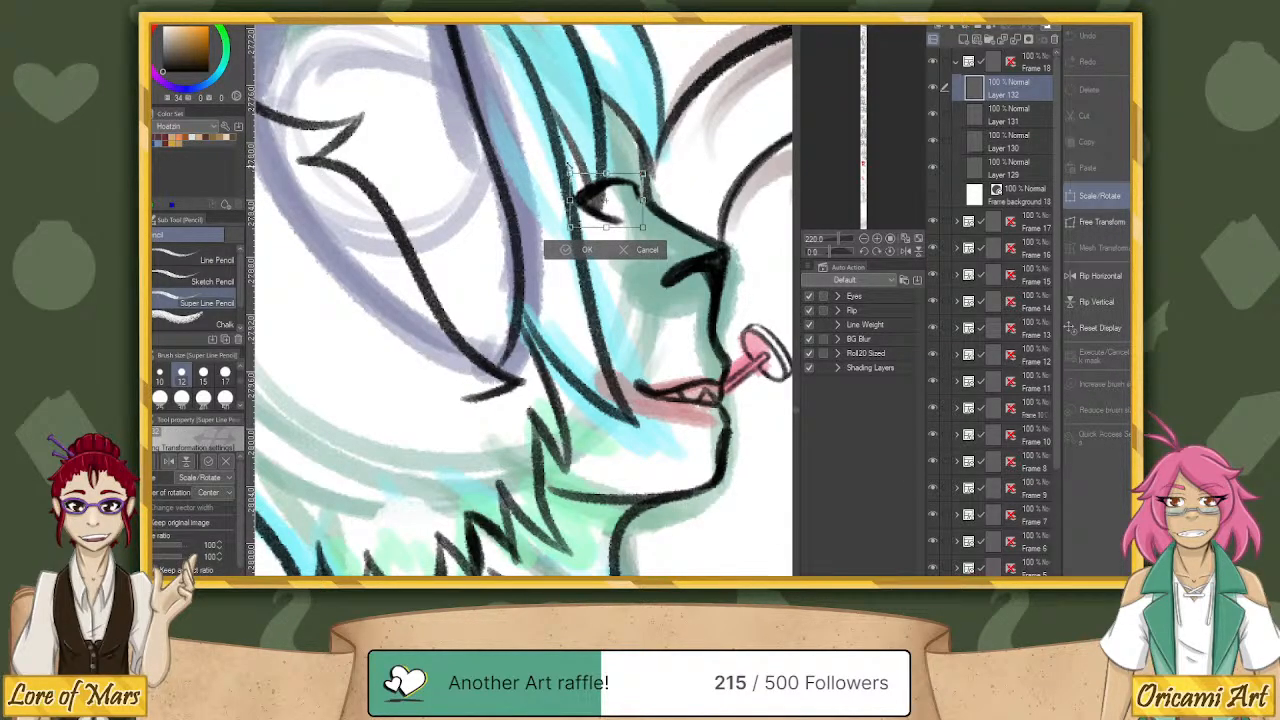
drag(644, 172, 646, 178)
click(573, 254)
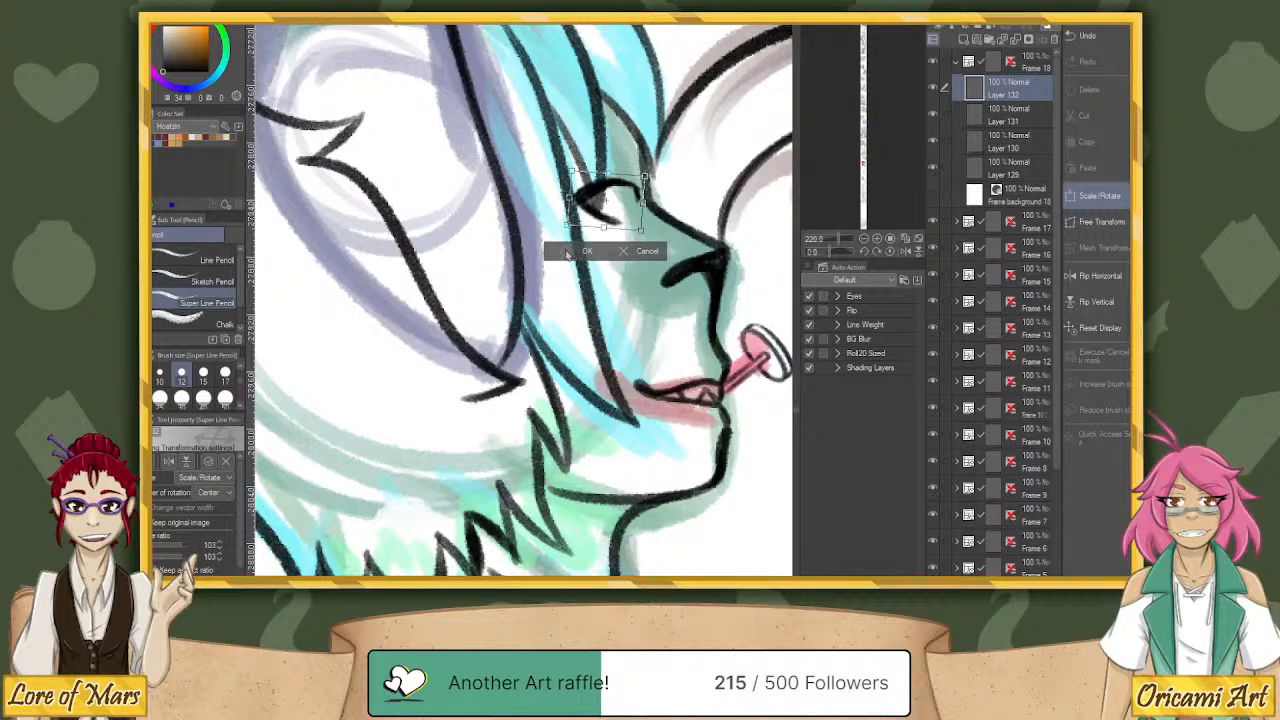
key(k)
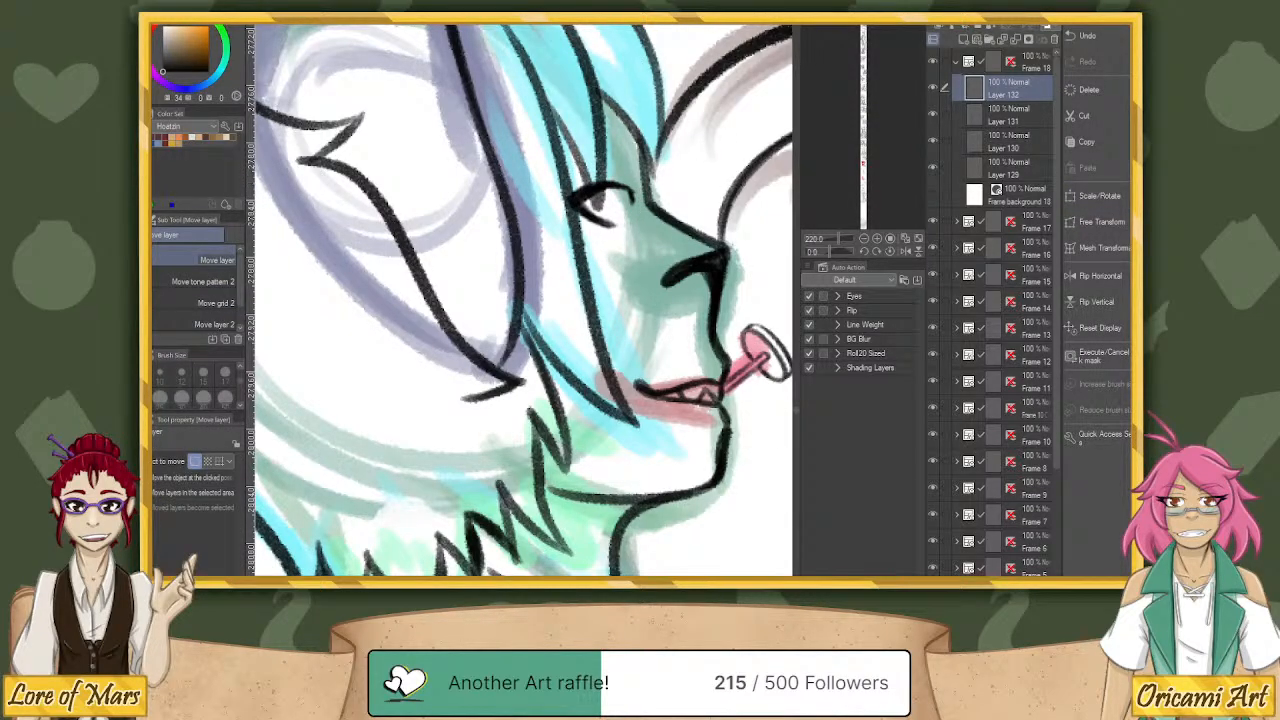
Reshape the eye's lower line using Liquify at brush size 50.
key(j)
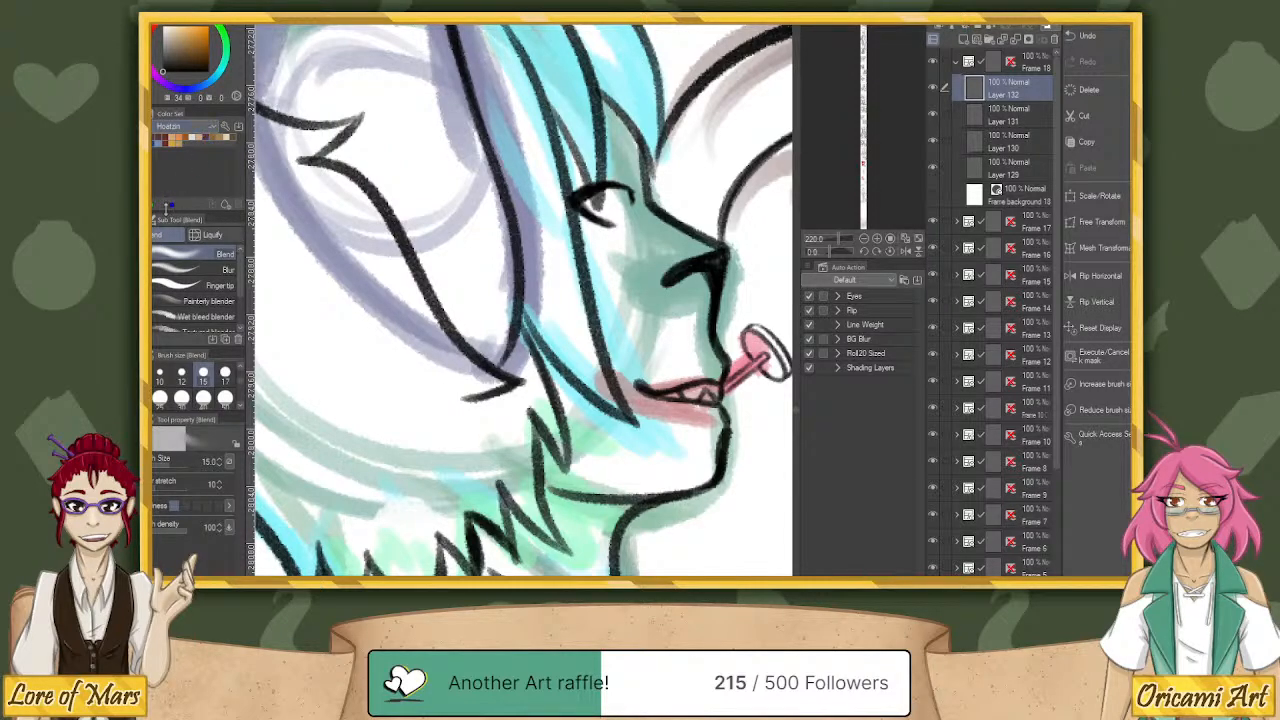
click(210, 234)
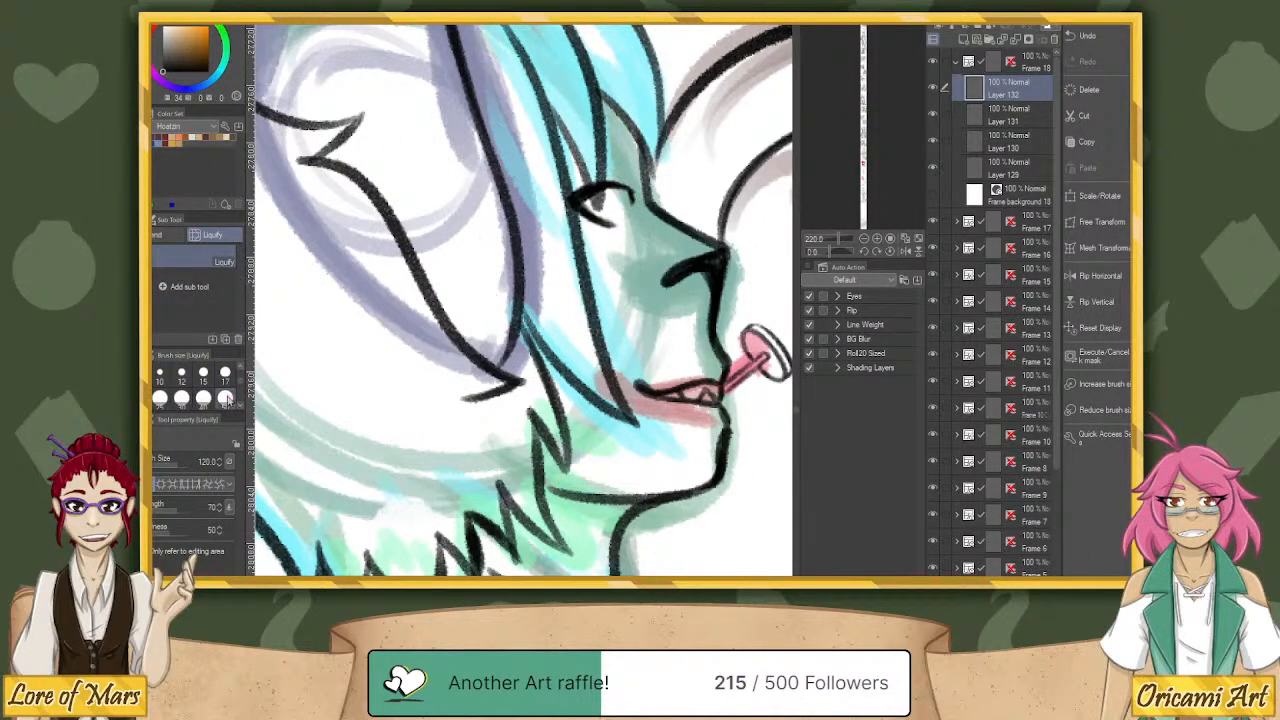
click(241, 406)
click(140, 373)
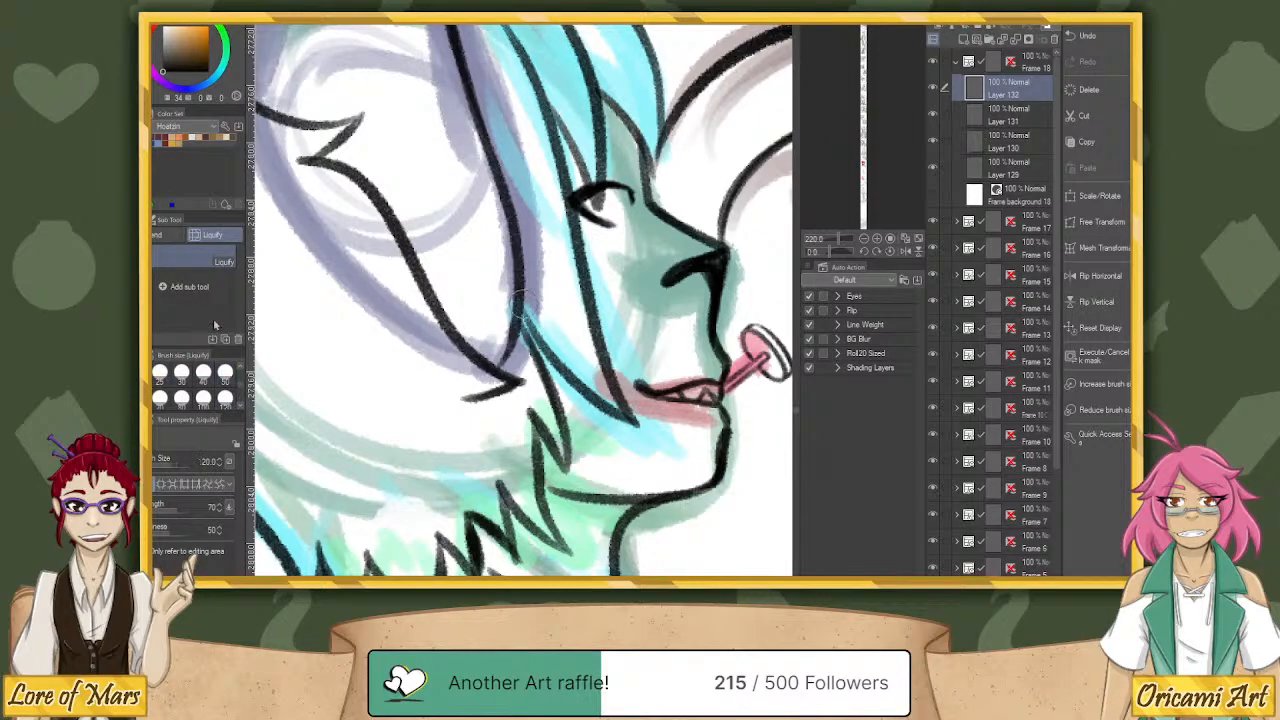
click(225, 371)
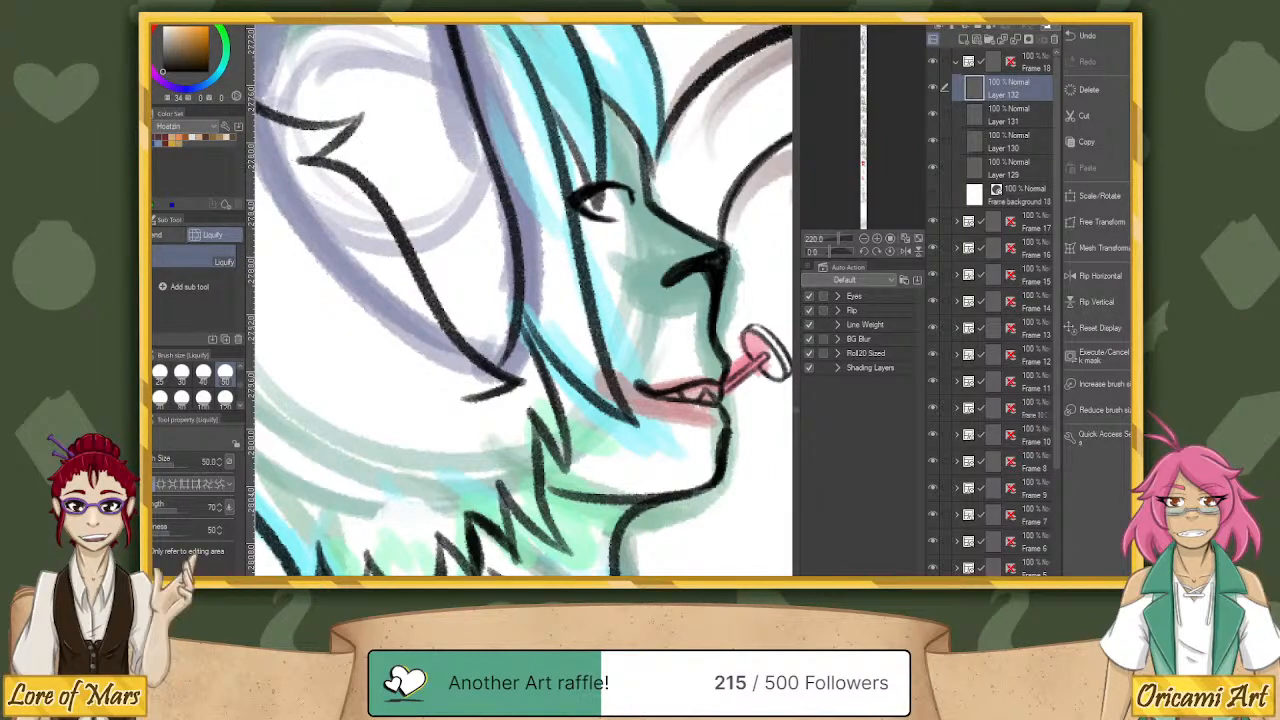
Stretch the eye line art vertically to about 133% with Free Transform, keeping its width at 100%.
key(p)
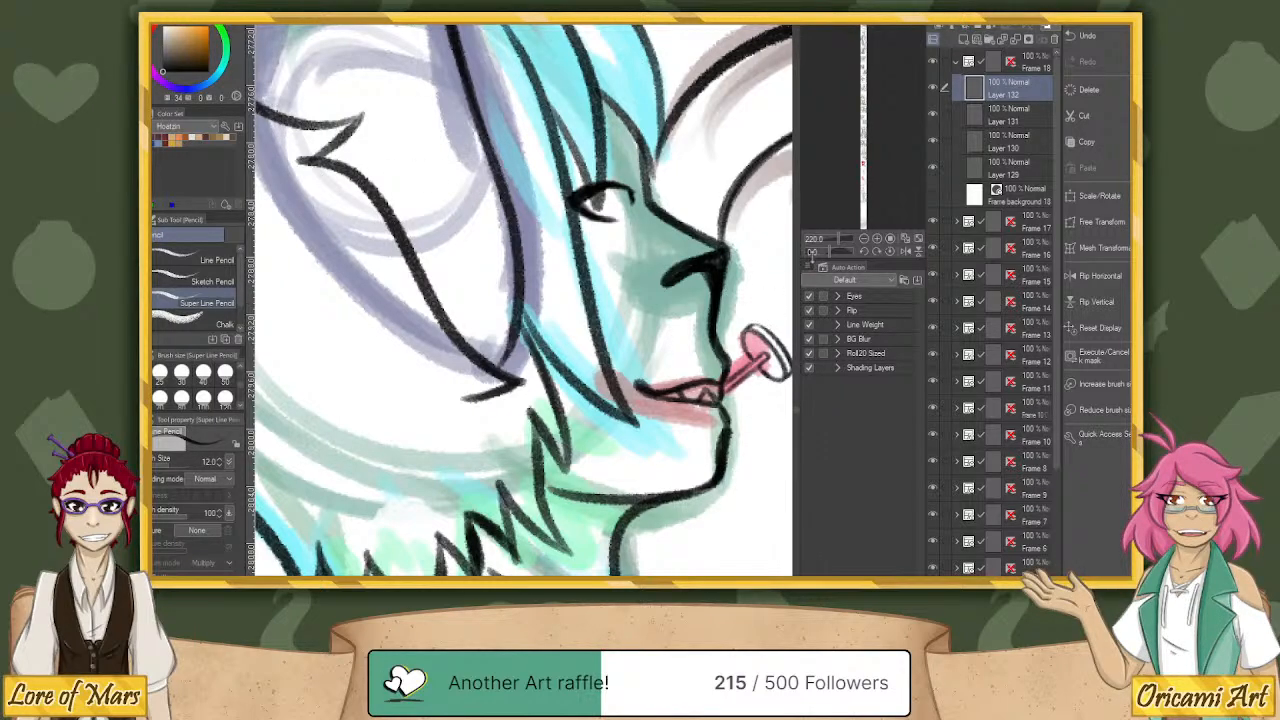
drag(828, 252, 842, 252)
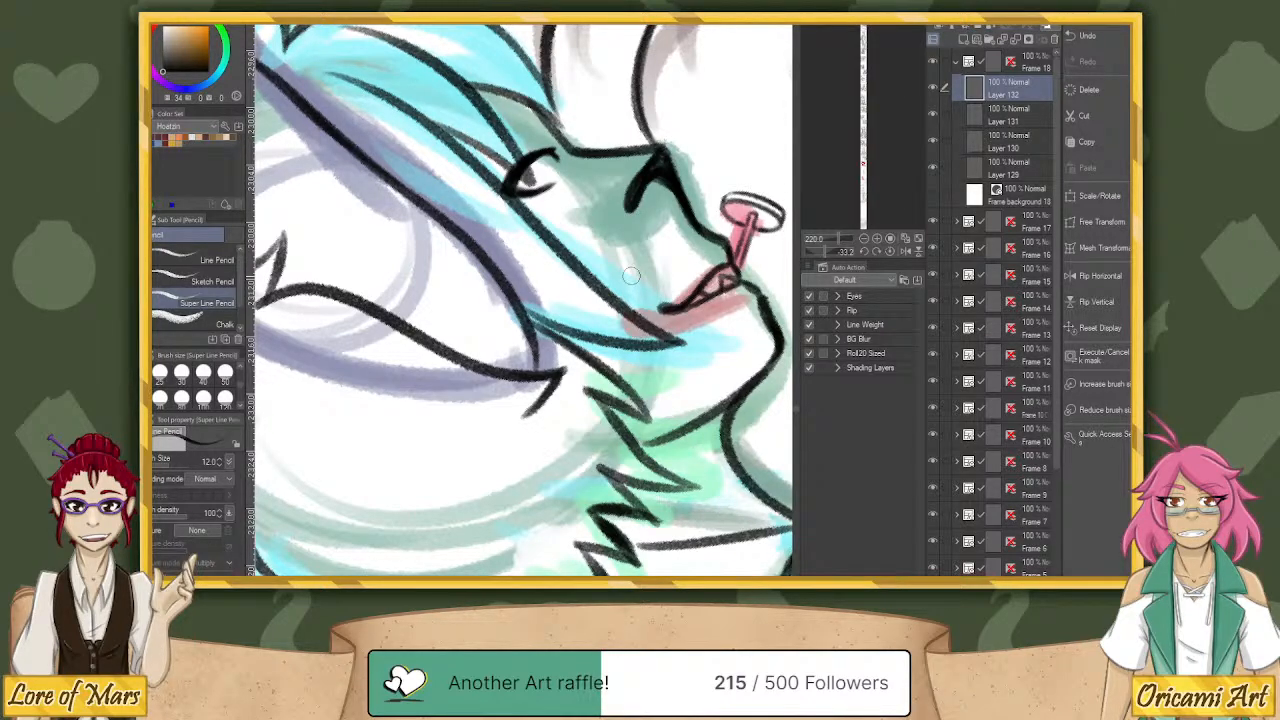
click(890, 252)
drag(840, 239, 838, 242)
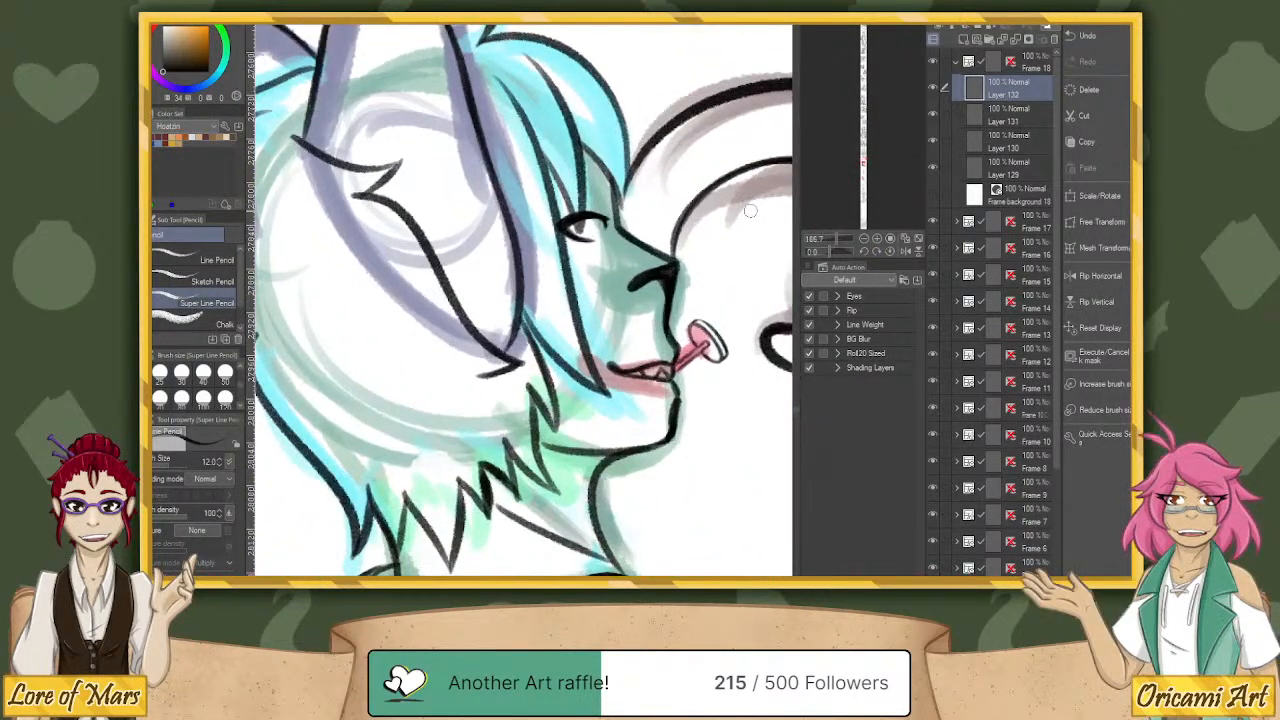
key(ctrl+t)
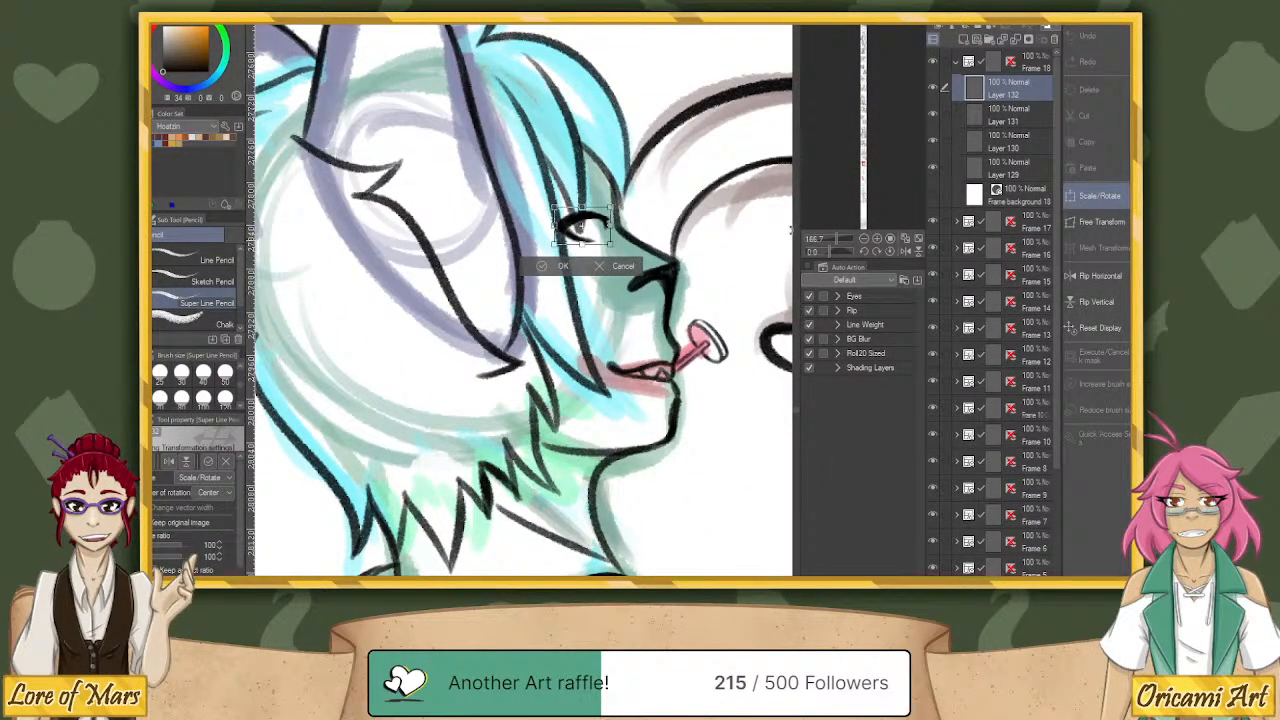
click(1114, 223)
drag(583, 245, 586, 259)
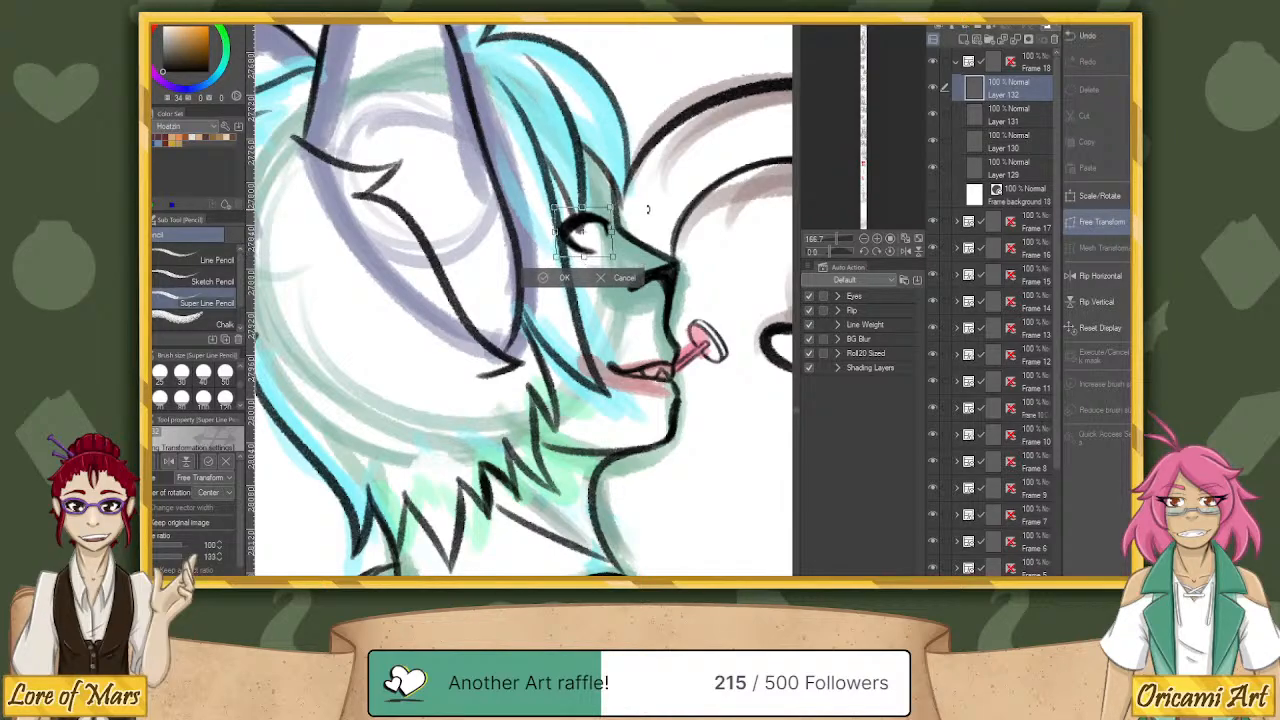
click(563, 278)
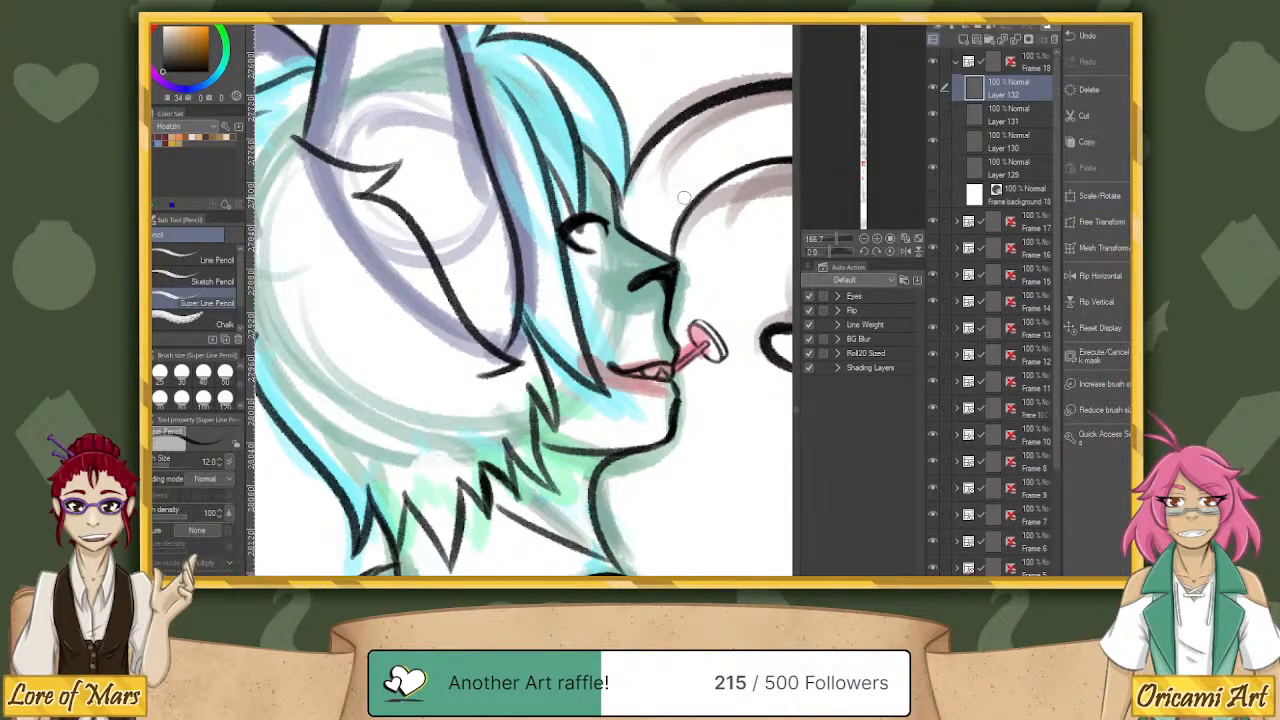
Shift the eye layer slightly up and toward the hair, keeping its scale at 100%.
key(k)
drag(690, 198, 688, 193)
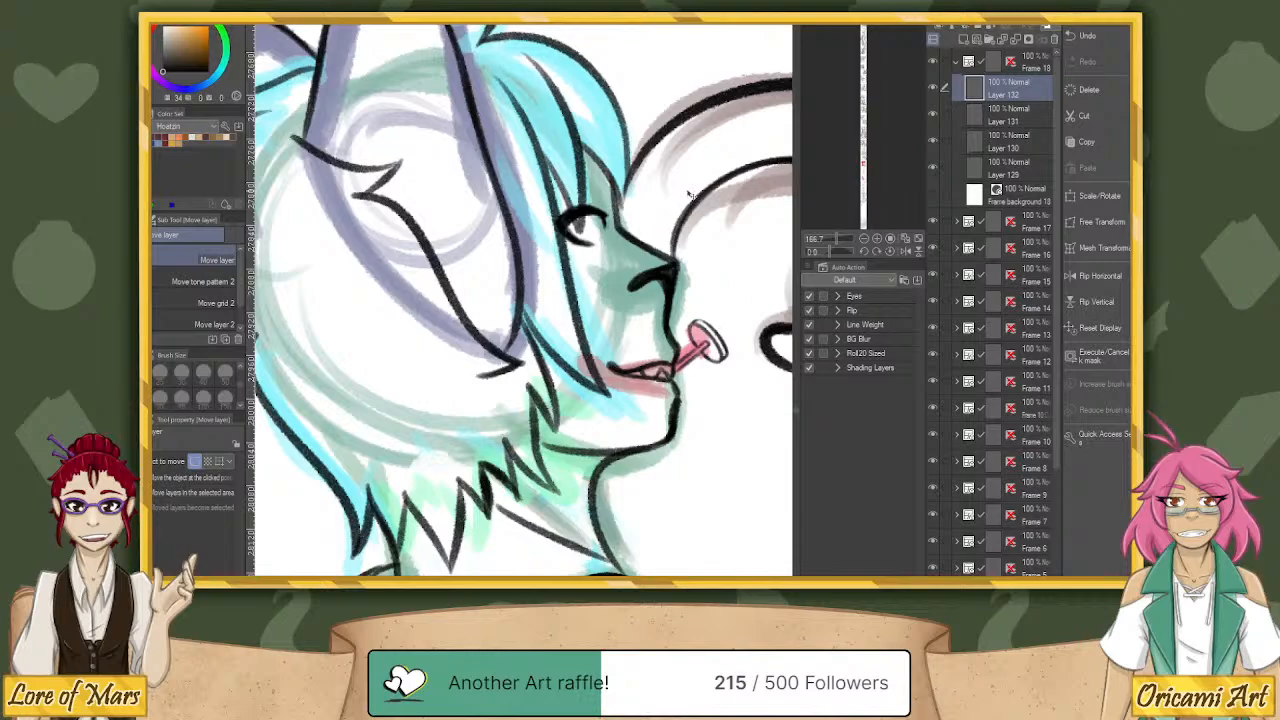
key(ctrl+t)
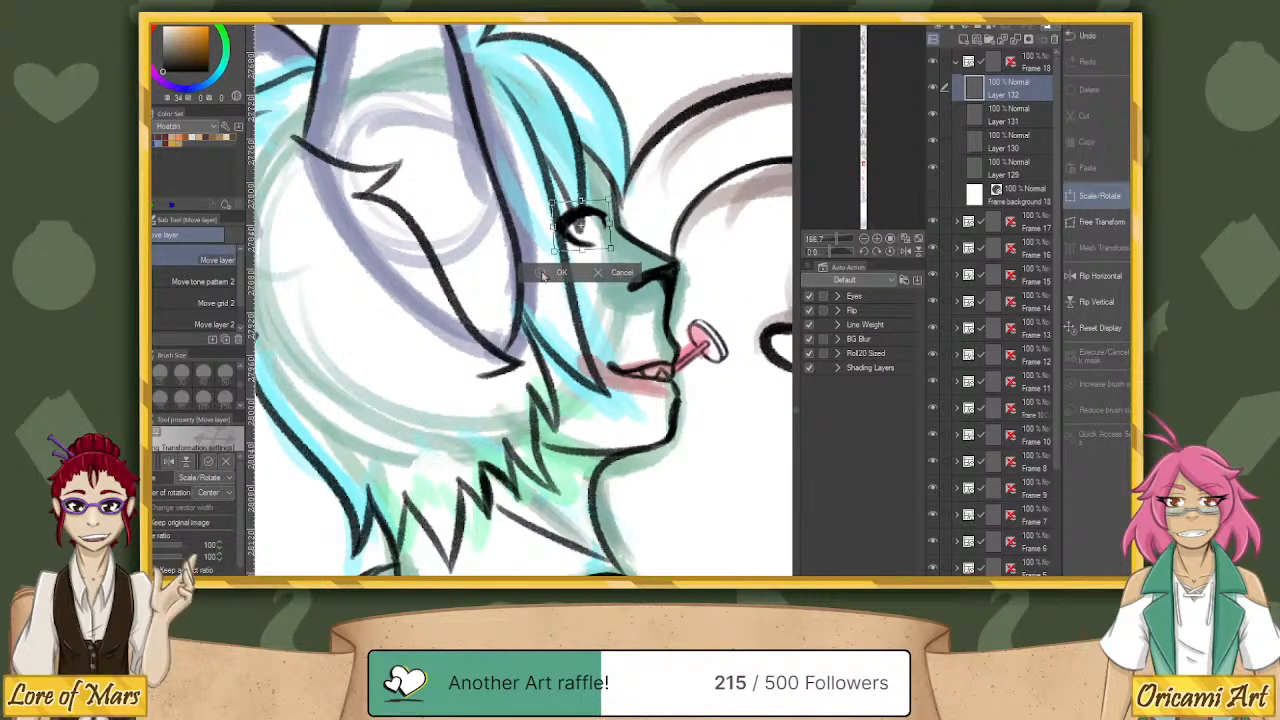
click(542, 275)
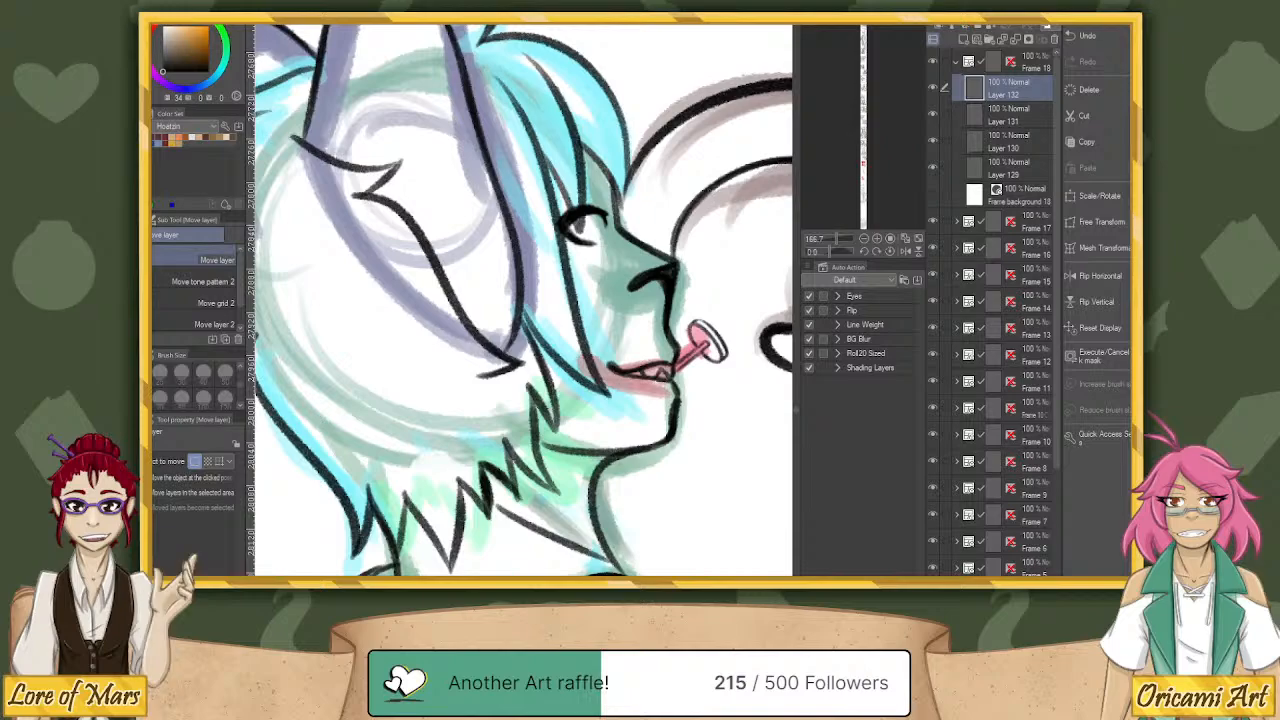
key(p)
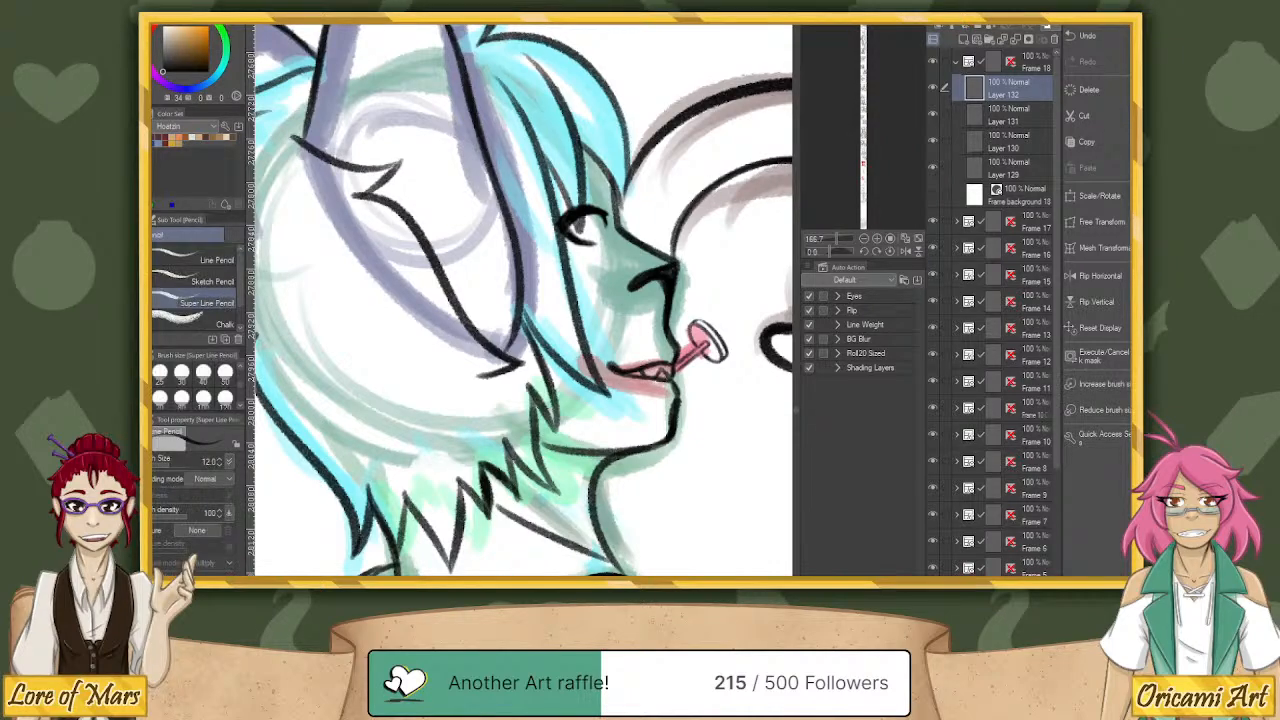
Add a new layer directly above Layer 131 and ink the iris curve inside the eye with the 12 px Super Line Pencil.
click(934, 116)
click(1010, 118)
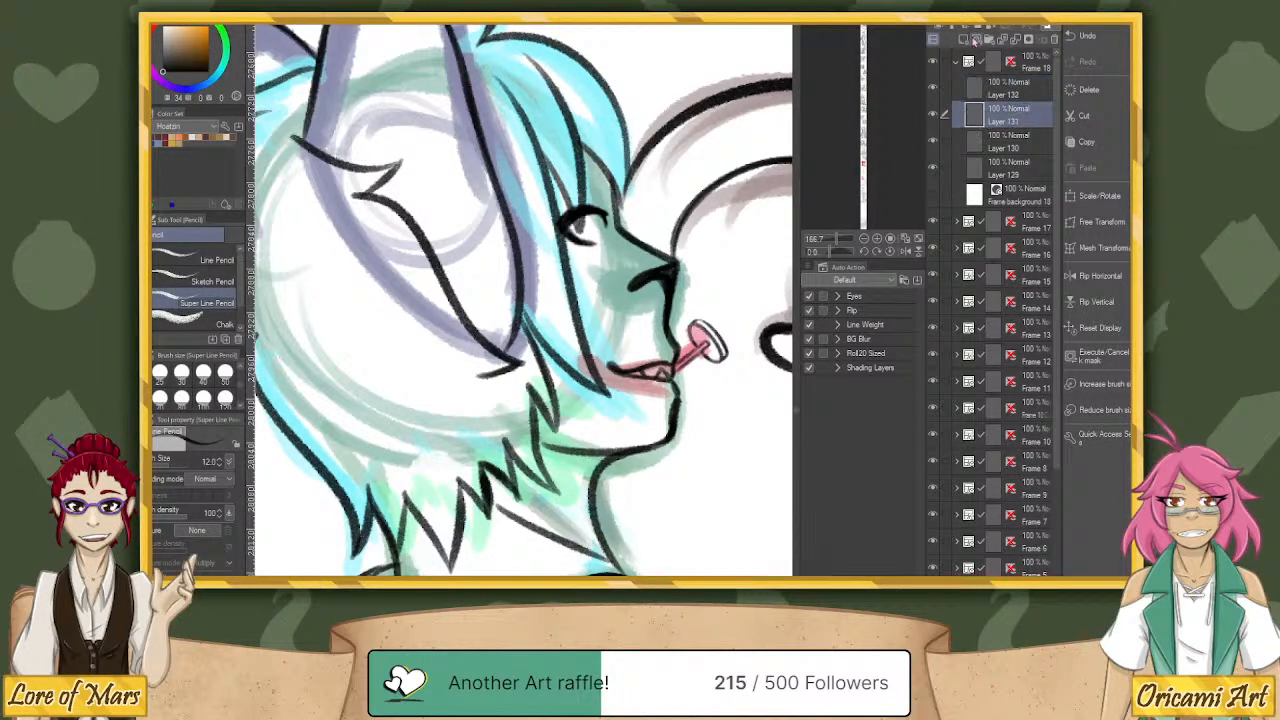
click(964, 40)
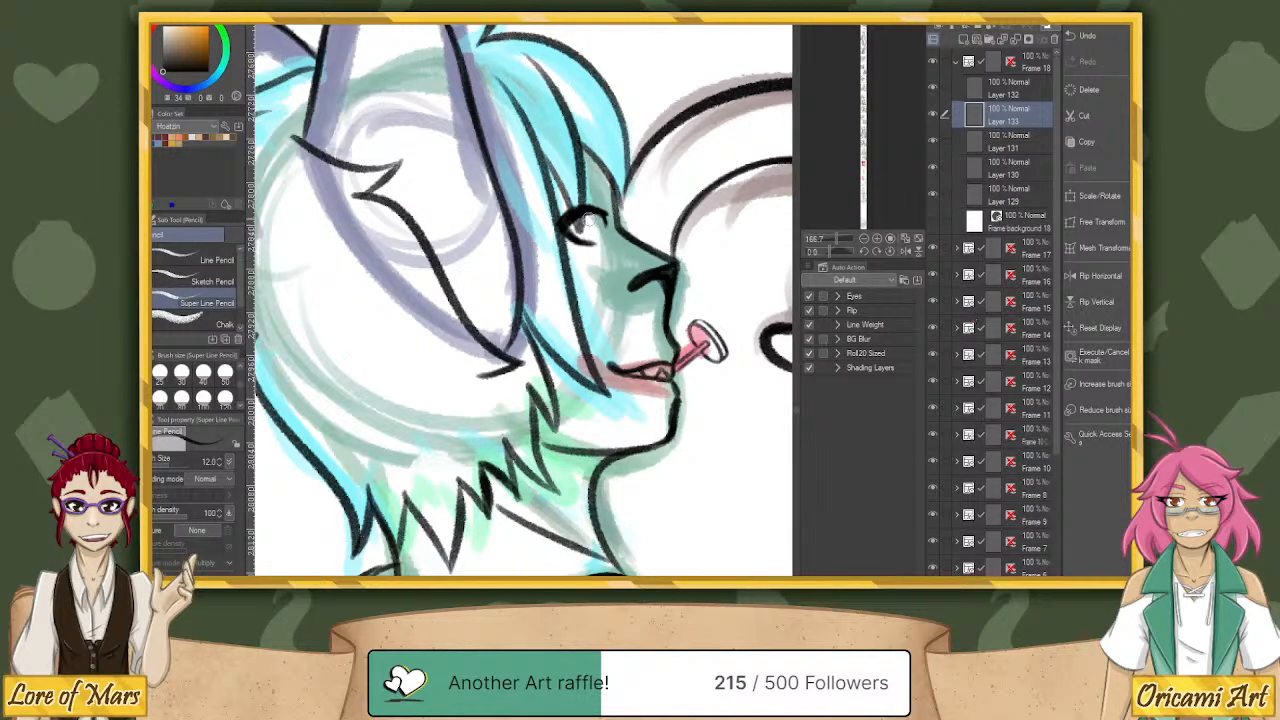
scroll(241, 372, up, 2)
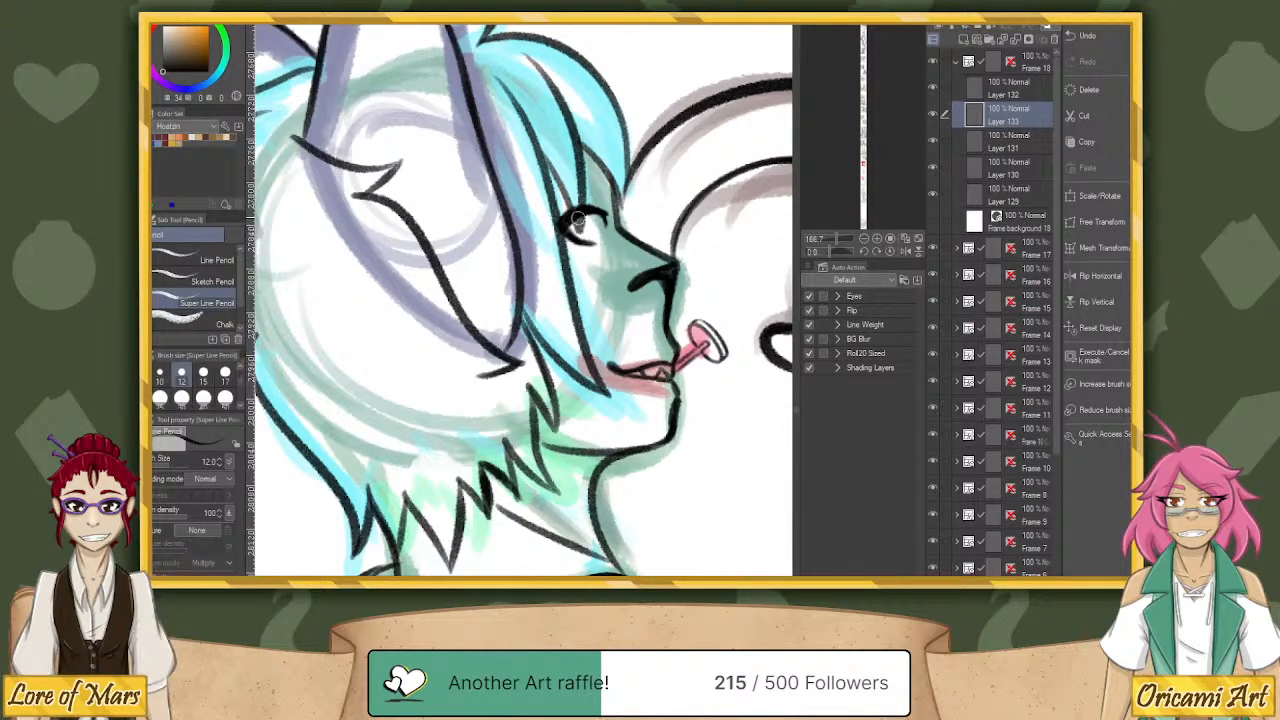
drag(592, 217, 597, 239)
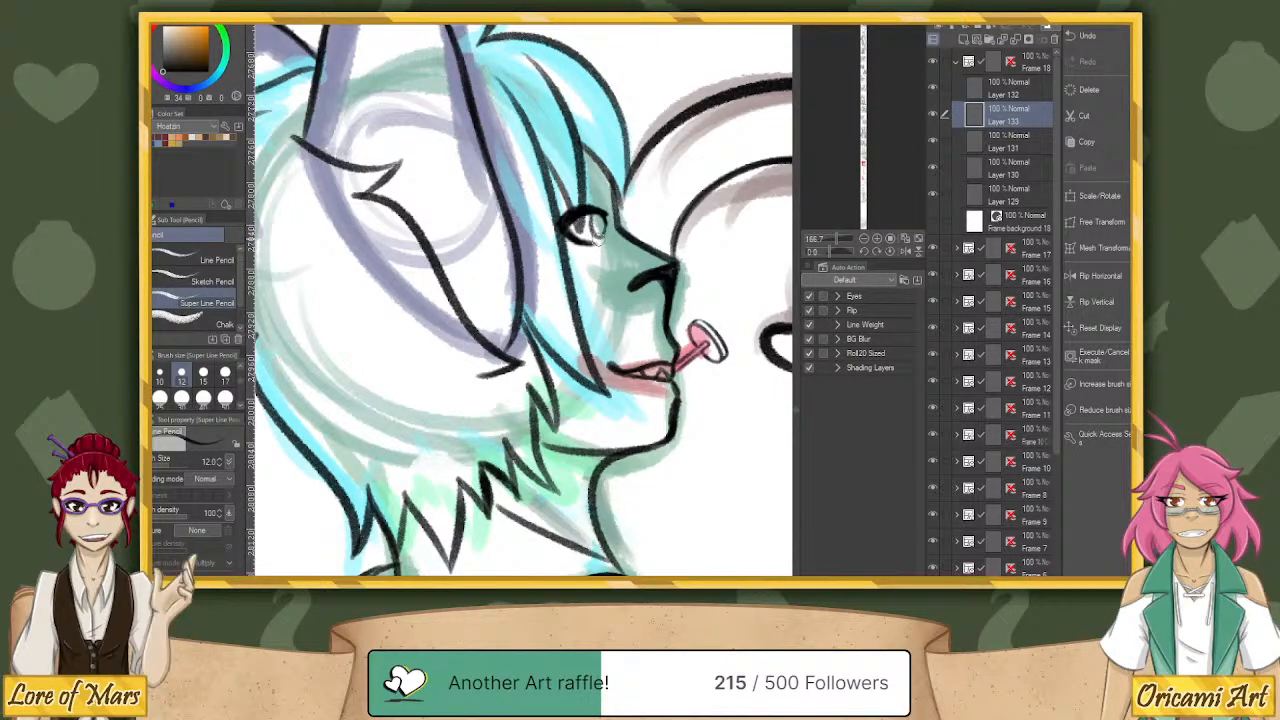
Try to ink a thin curved eyelid crease between the eye and the hair strands.
drag(830, 255, 822, 252)
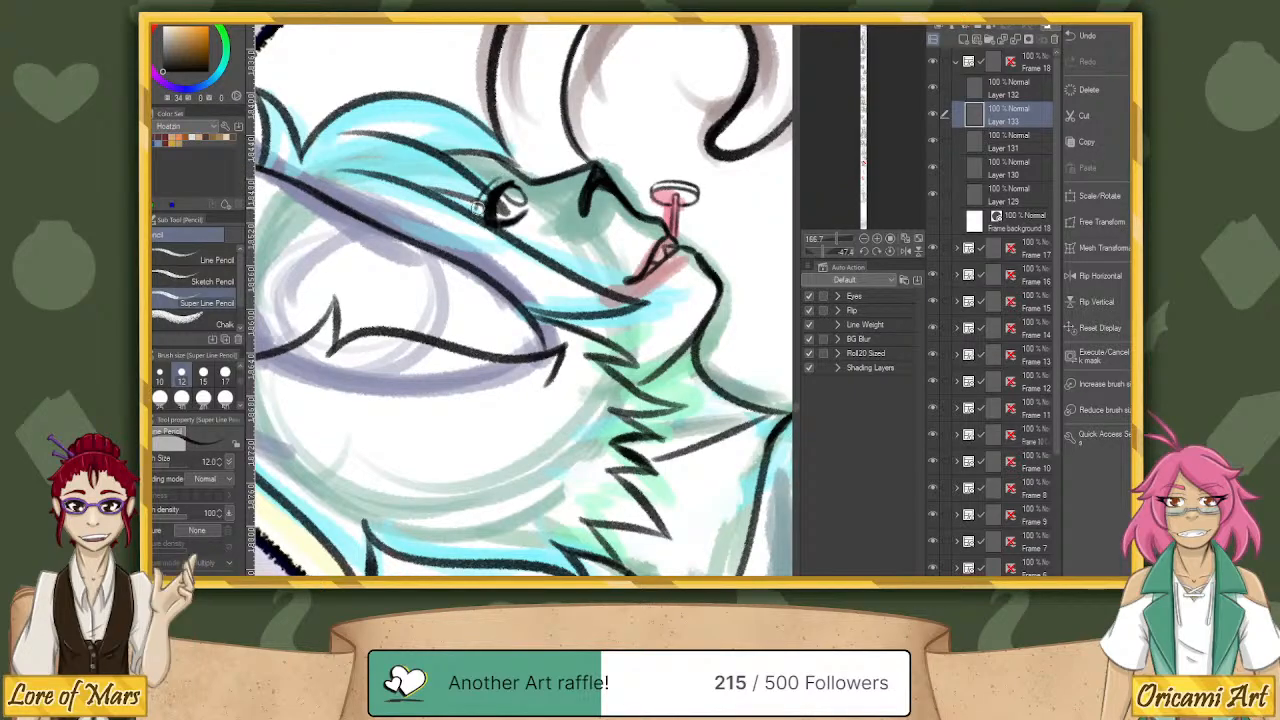
key(ctrl+z)
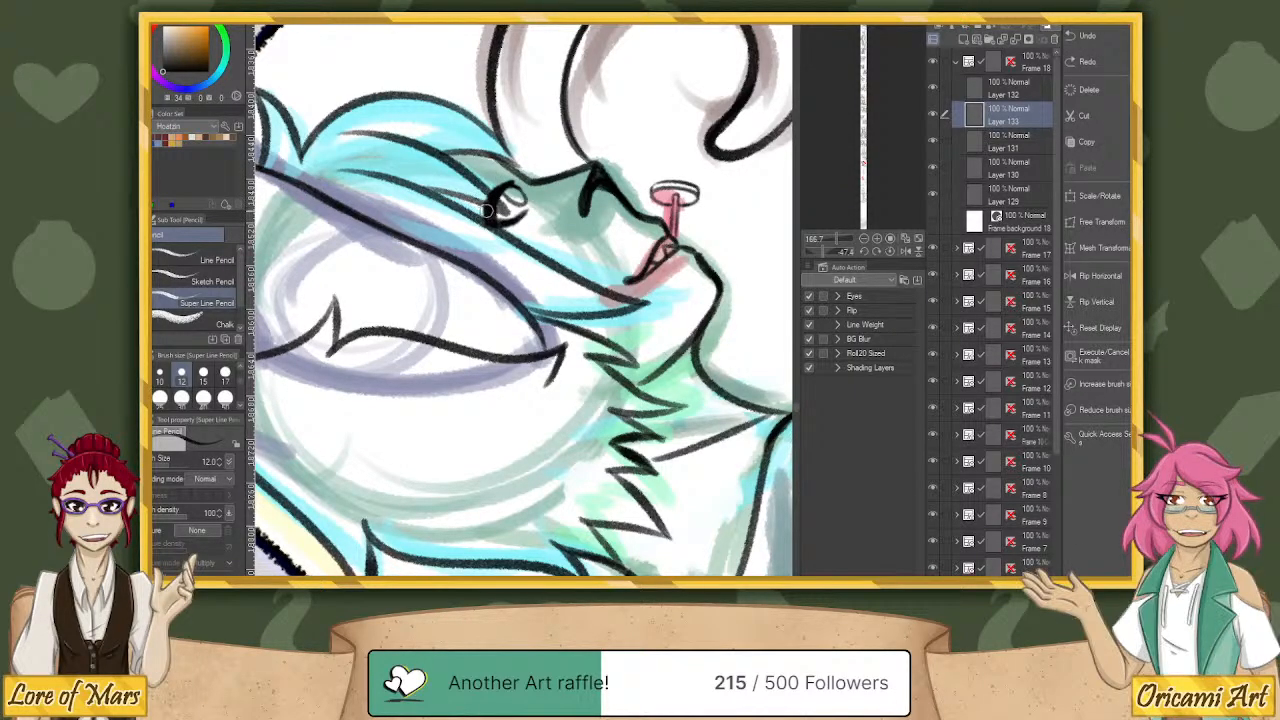
key(ctrl+z)
mouse_move(498, 178)
mouse_down()
mouse_move(474, 205)
mouse_move(496, 177)
mouse_up()
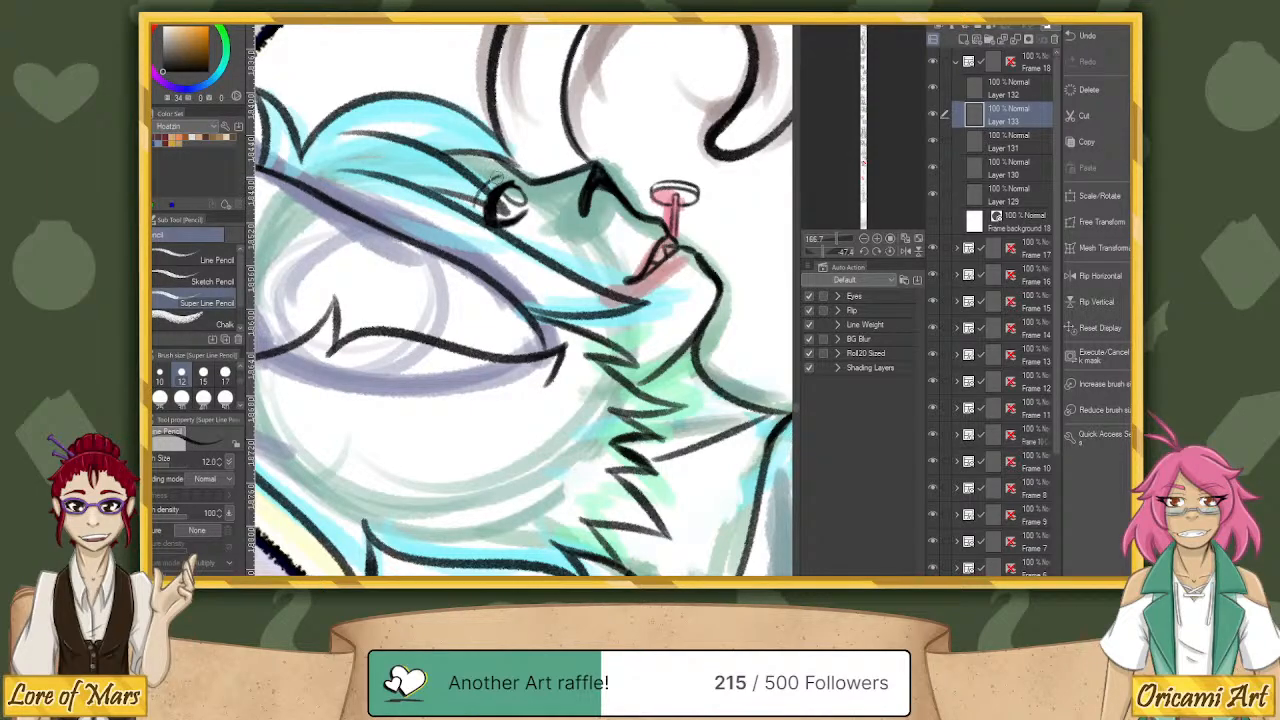
click(895, 252)
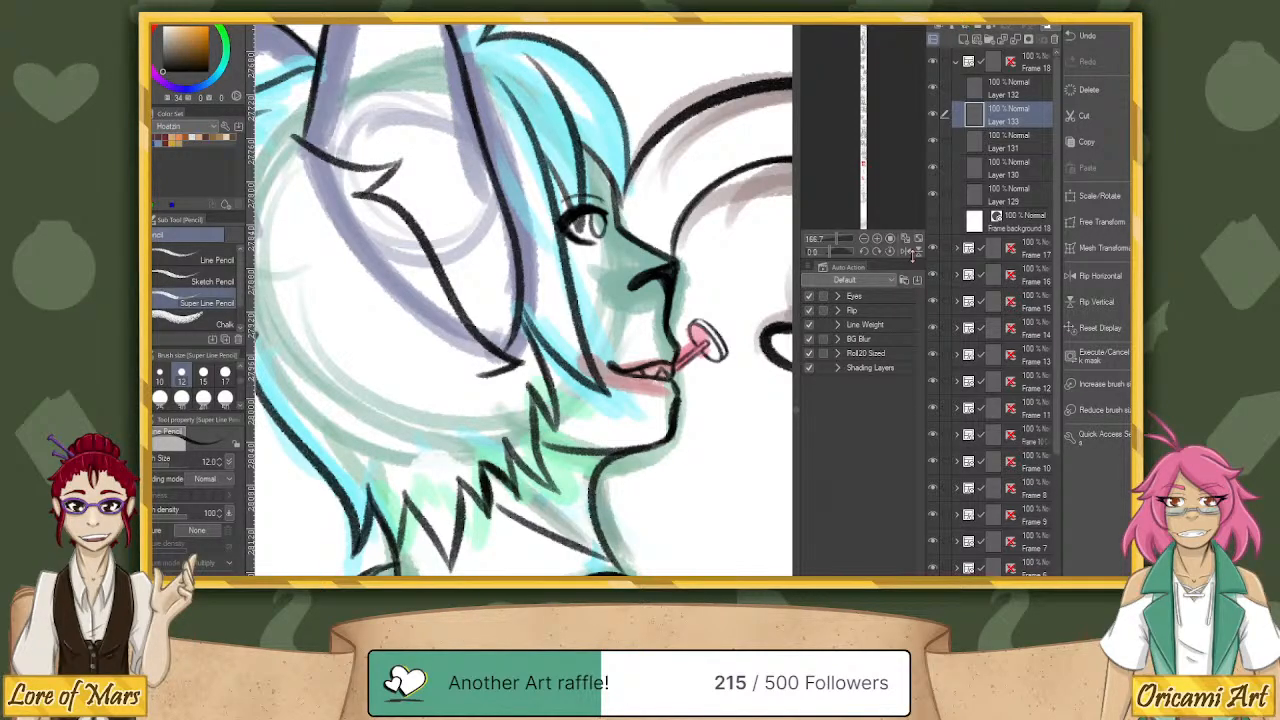
drag(829, 252, 821, 252)
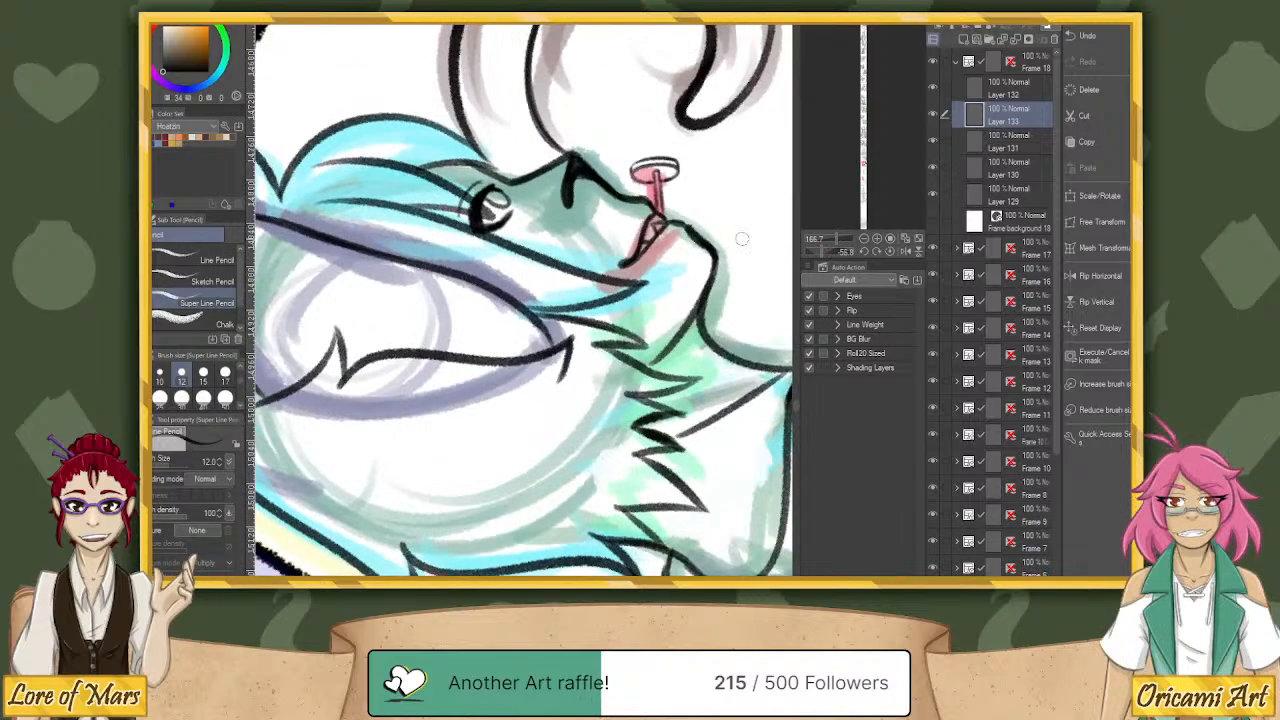
click(898, 251)
mouse_move(842, 240)
mouse_down()
mouse_move(825, 245)
mouse_move(838, 250)
mouse_up()
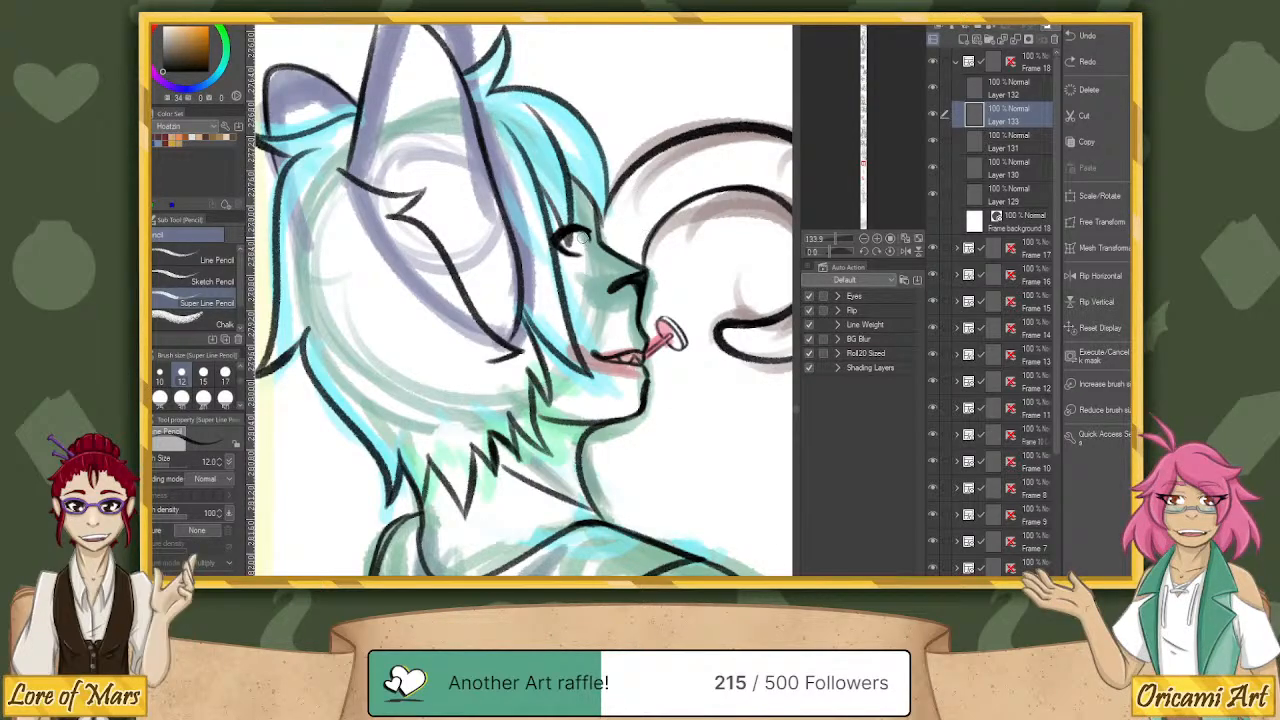
Try several short curved strokes along the front of the iris, undoing each attempt.
drag(579, 233, 587, 247)
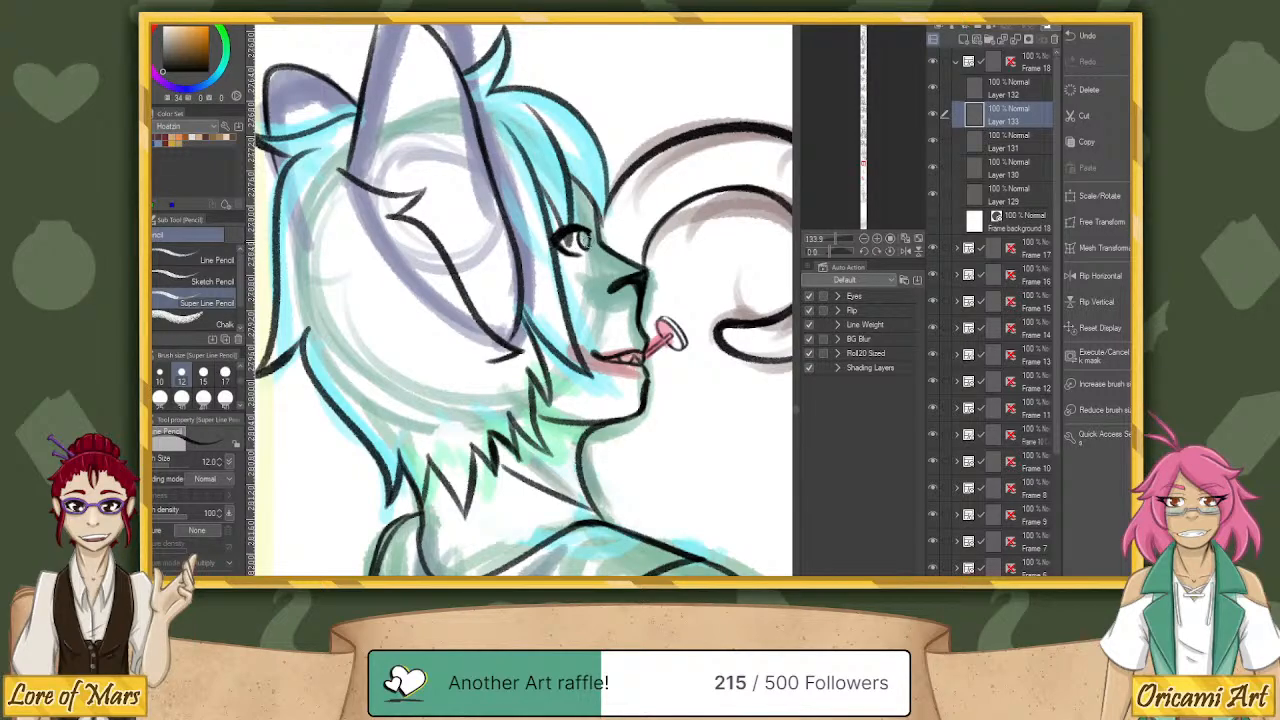
key(ctrl+z)
key(ctrl+z)
key(ctrl+z)
drag(580, 236, 588, 246)
key(ctrl+z)
drag(585, 234, 590, 250)
key(ctrl+z)
Reshape the eye outline on Layer 132 using Liquify, reducing the brush size to 40.
key(j)
click(932, 140)
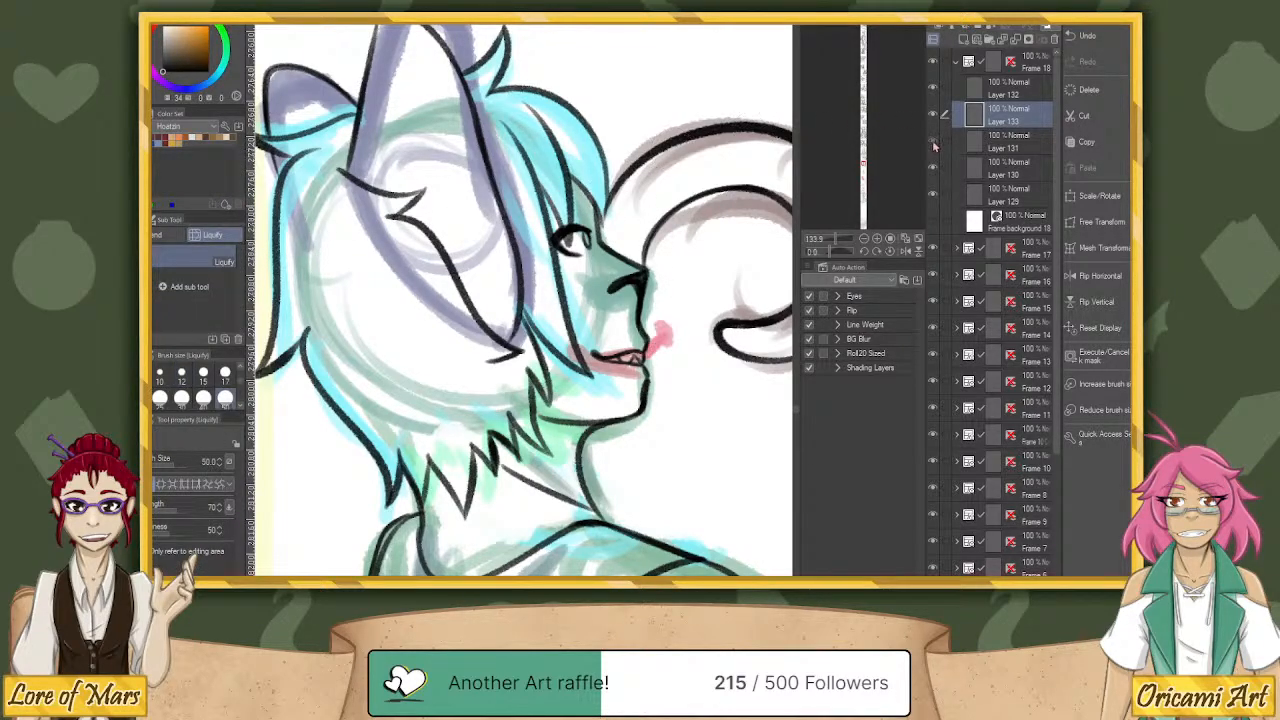
click(932, 140)
click(932, 90)
click(932, 90)
click(1005, 90)
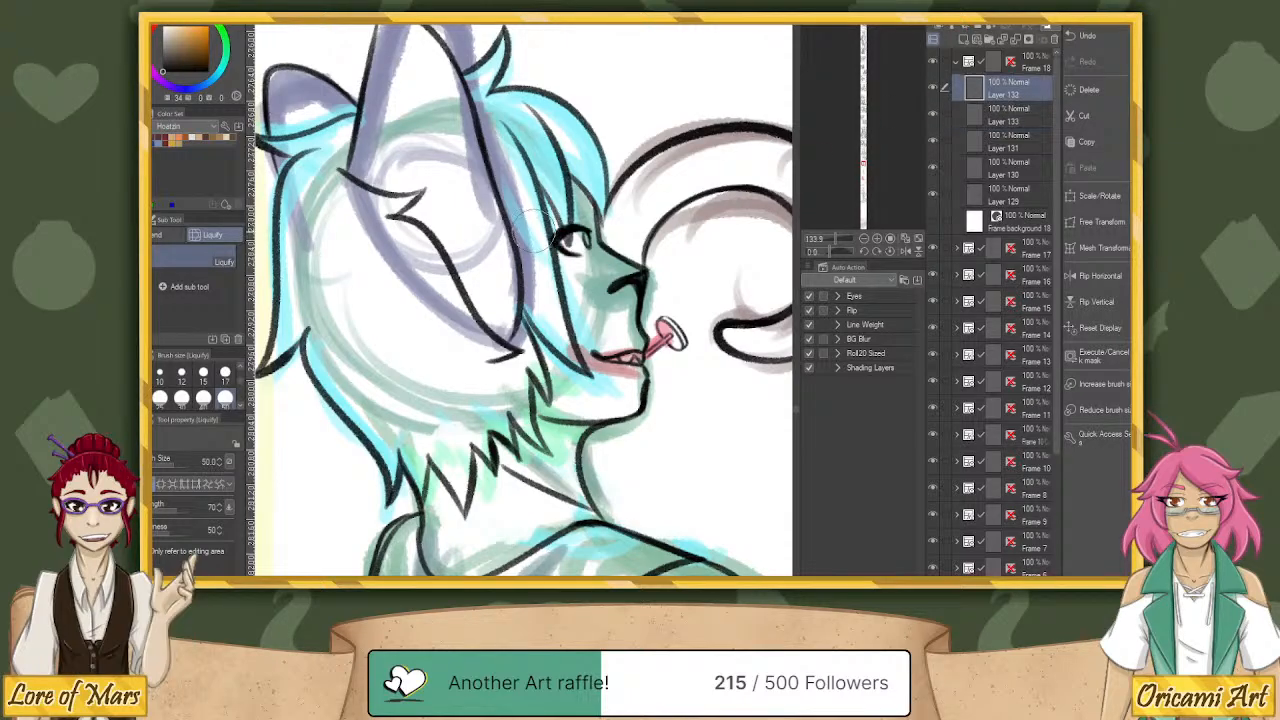
scroll(225, 390, down, 2)
click(160, 397)
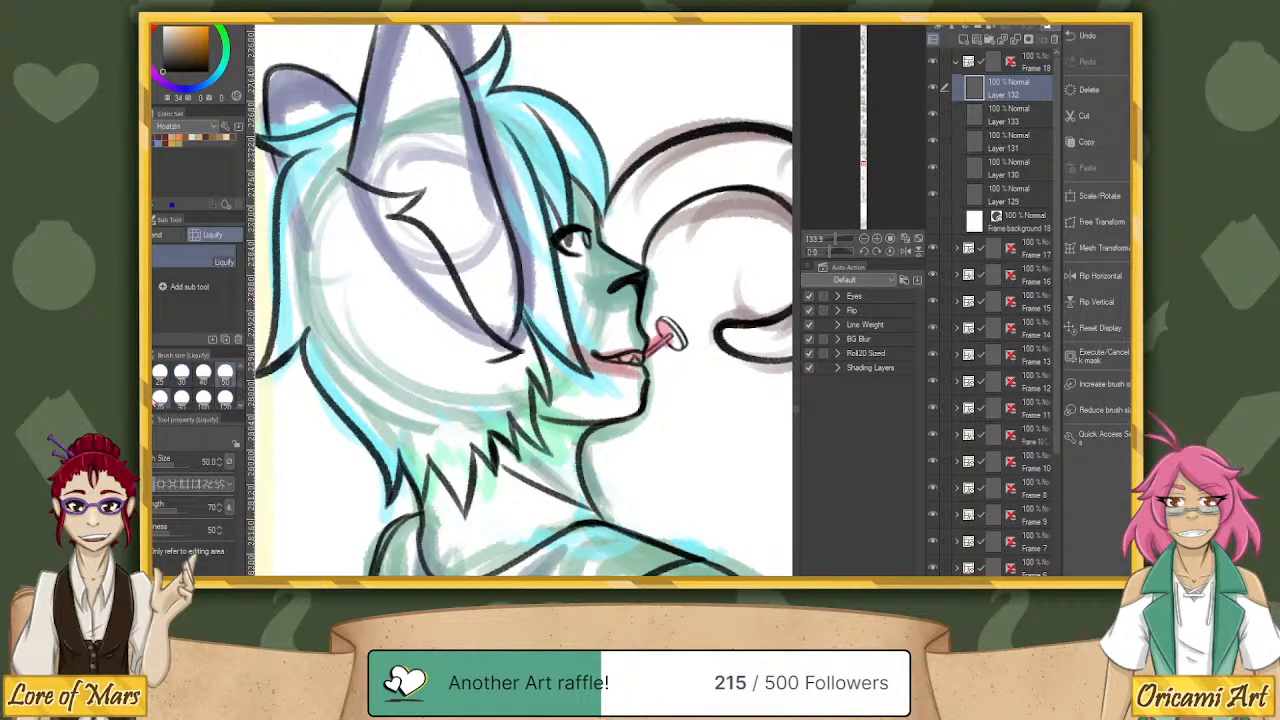
click(160, 398)
mouse_move(535, 245)
mouse_down()
mouse_move(552, 285)
mouse_move(577, 275)
mouse_move(562, 268)
mouse_move(537, 310)
mouse_move(557, 280)
mouse_move(555, 313)
mouse_move(584, 288)
mouse_move(556, 315)
mouse_up()
click(203, 372)
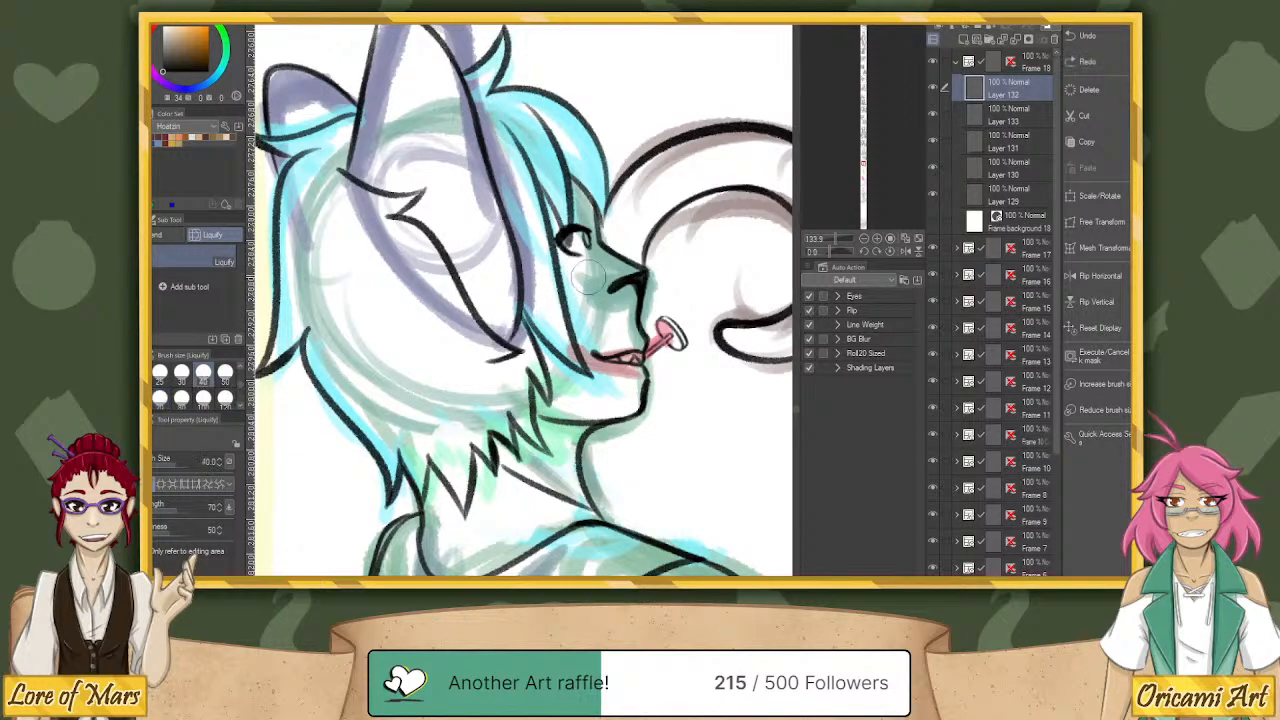
mouse_move(578, 266)
mouse_down()
mouse_move(563, 272)
mouse_move(583, 271)
mouse_move(583, 299)
mouse_move(567, 205)
mouse_move(556, 210)
mouse_move(558, 226)
mouse_move(580, 210)
mouse_up()
Ink the curved eyelid crease above the eye on Layer 133 with the Super Line Pencil.
click(1007, 117)
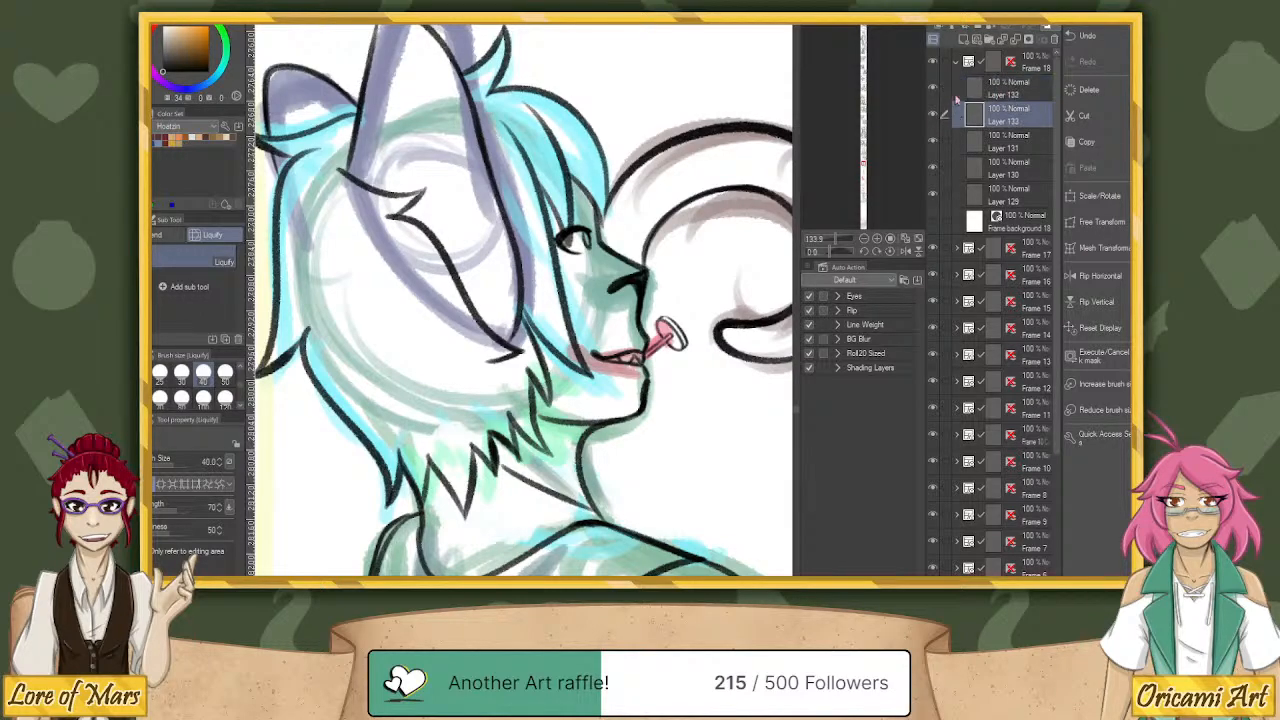
key(p)
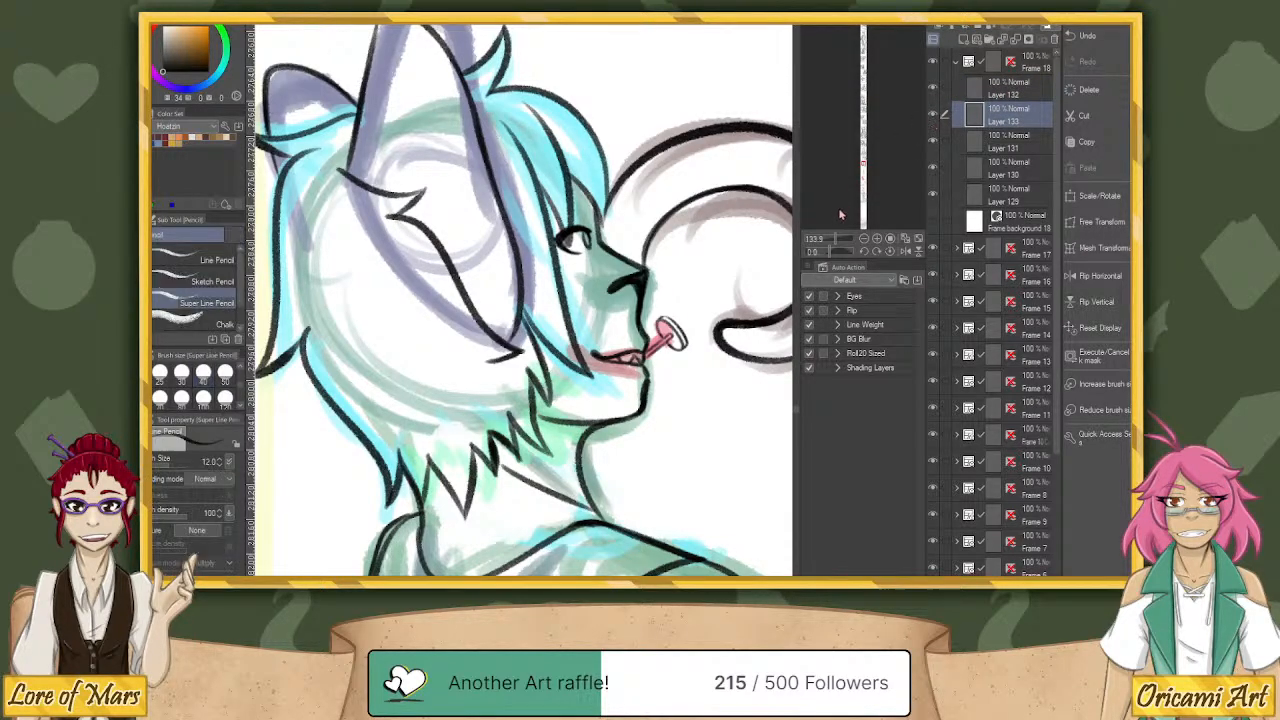
drag(829, 252, 823, 252)
drag(507, 213, 498, 203)
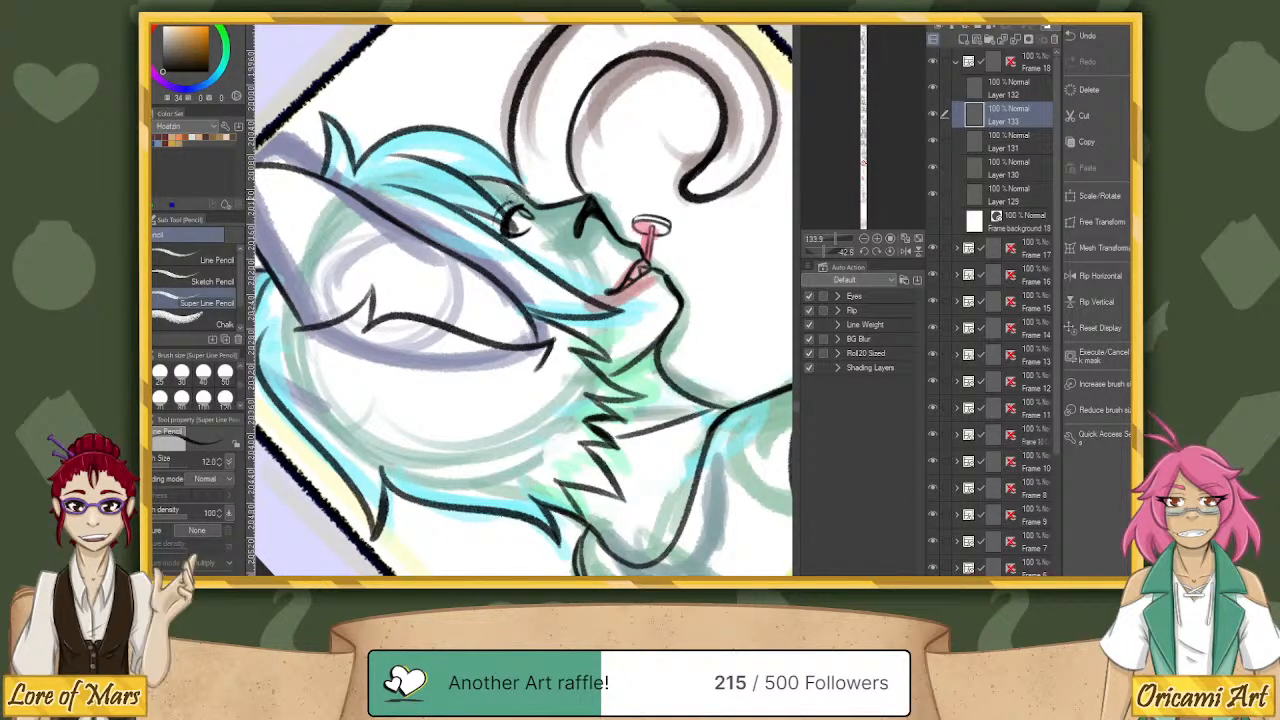
mouse_move(504, 192)
mouse_down()
mouse_move(475, 208)
mouse_move(502, 189)
mouse_move(483, 207)
mouse_move(495, 207)
mouse_up()
key(ctrl+z)
key(ctrl+z)
key(ctrl+z)
click(892, 251)
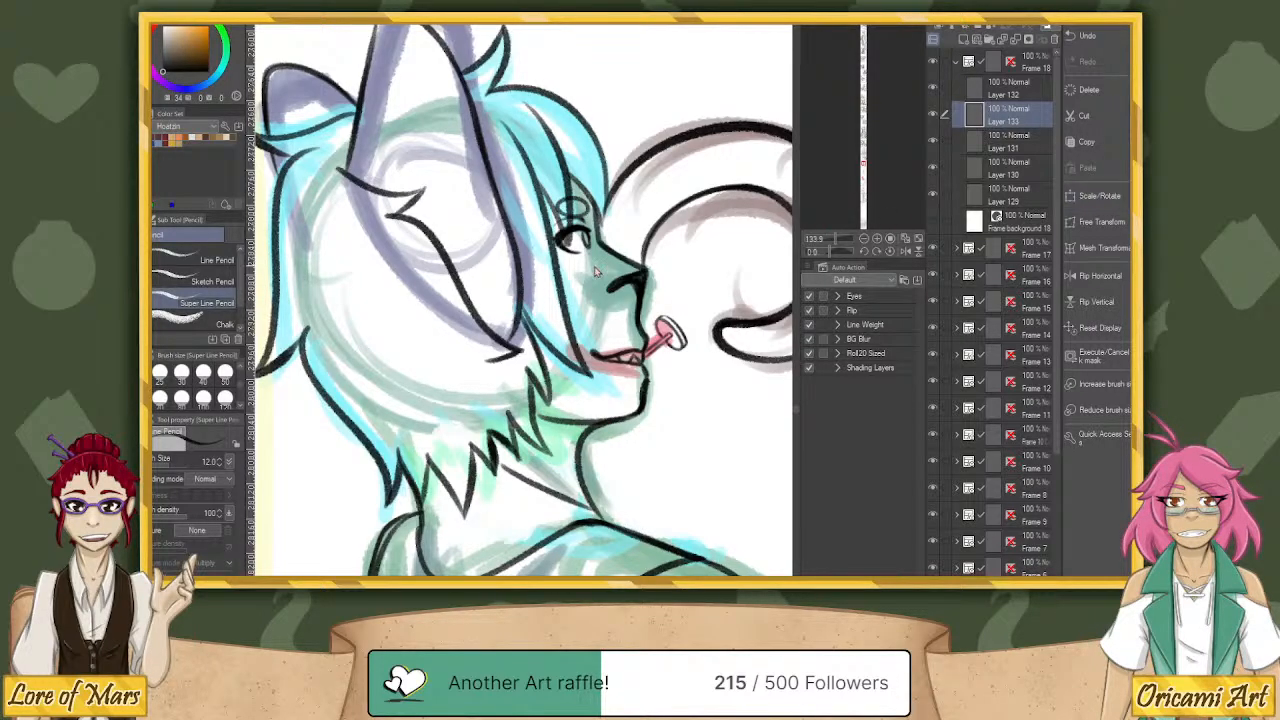
Bring the sketched hand panel below the character's panel into view.
scroll(594, 268, down, 7)
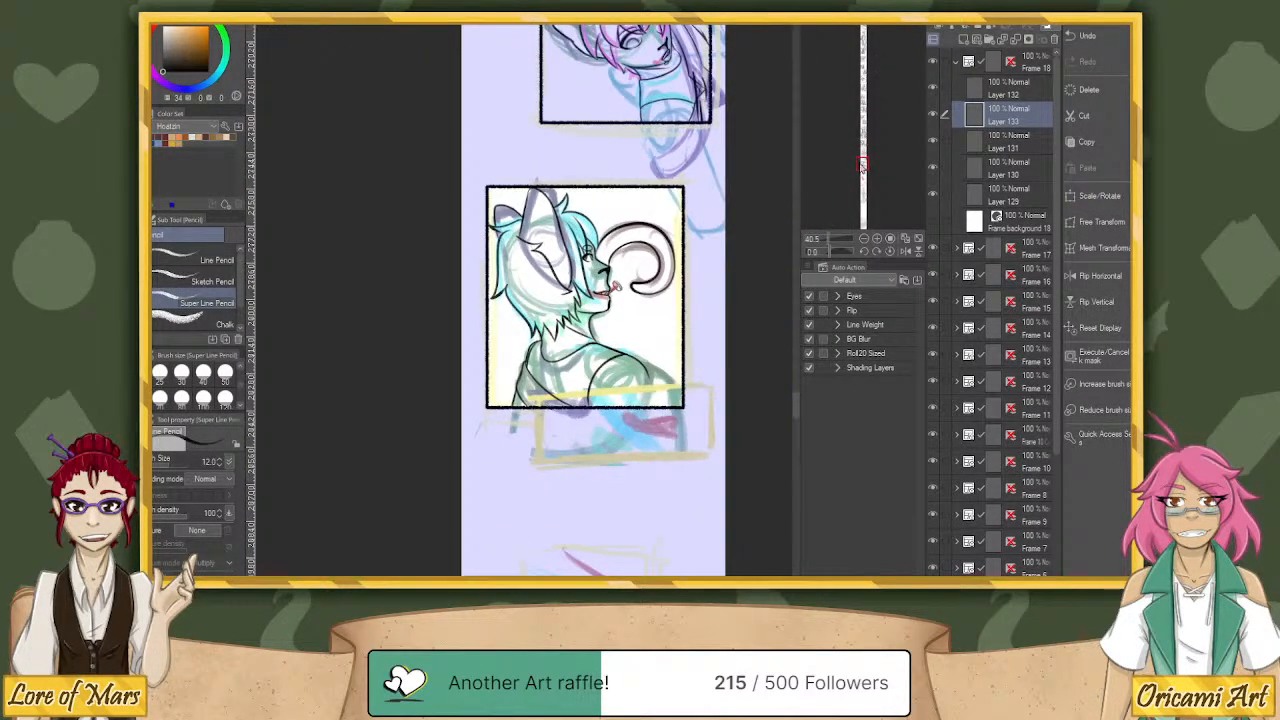
drag(861, 165, 861, 167)
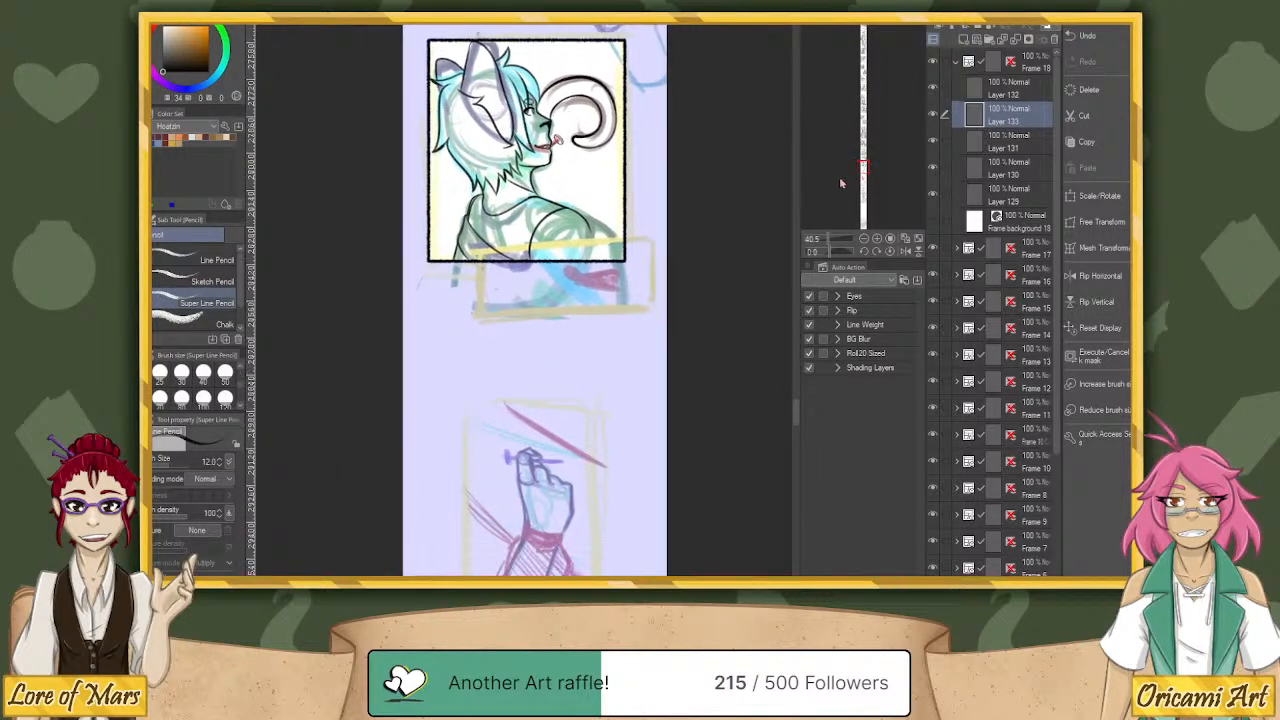
Extend the end of the character's shoulder outline with a short downward stroke on Layer 129, using the Super Line Pencil at size 15.
scroll(590, 211, up, 3)
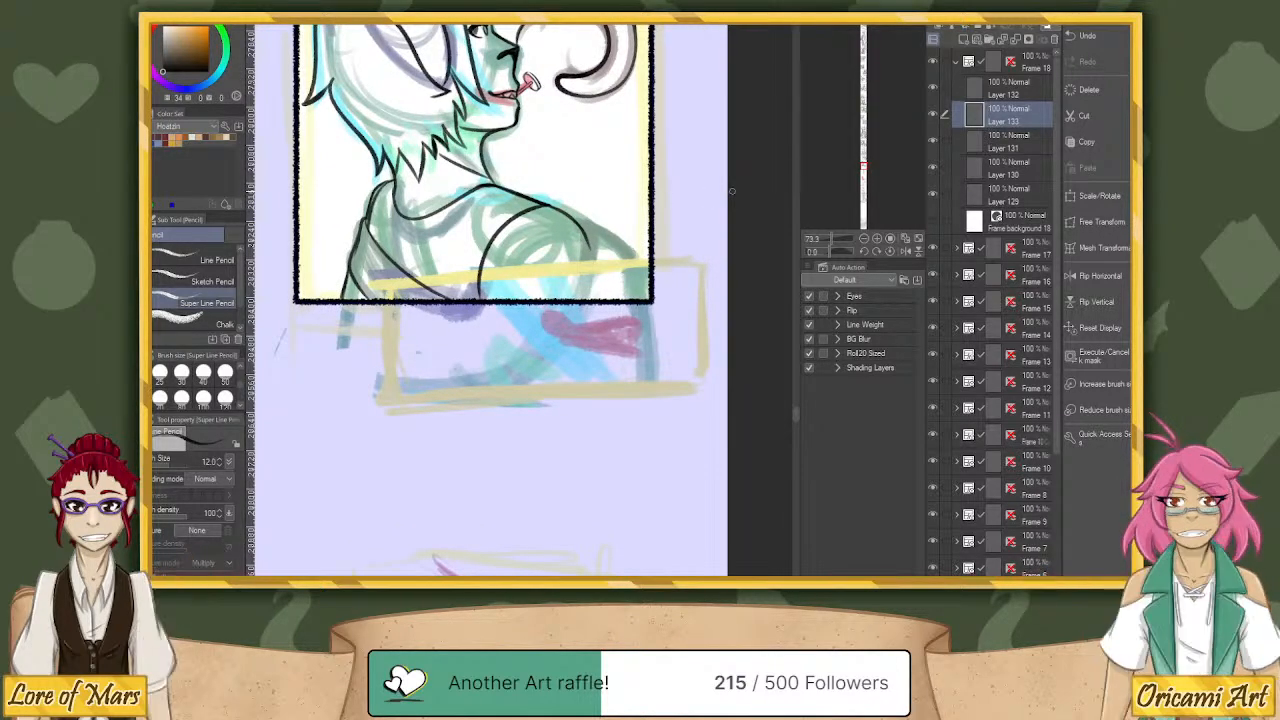
click(933, 88)
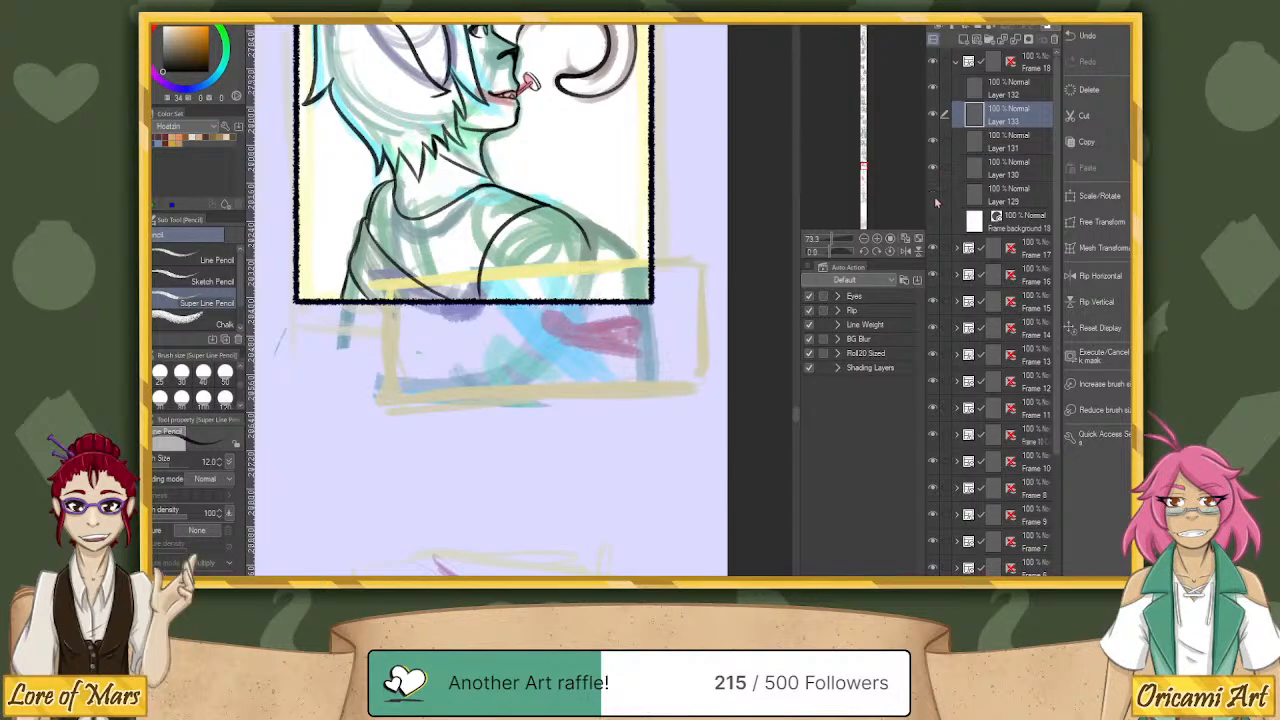
click(933, 194)
click(933, 194)
click(1010, 198)
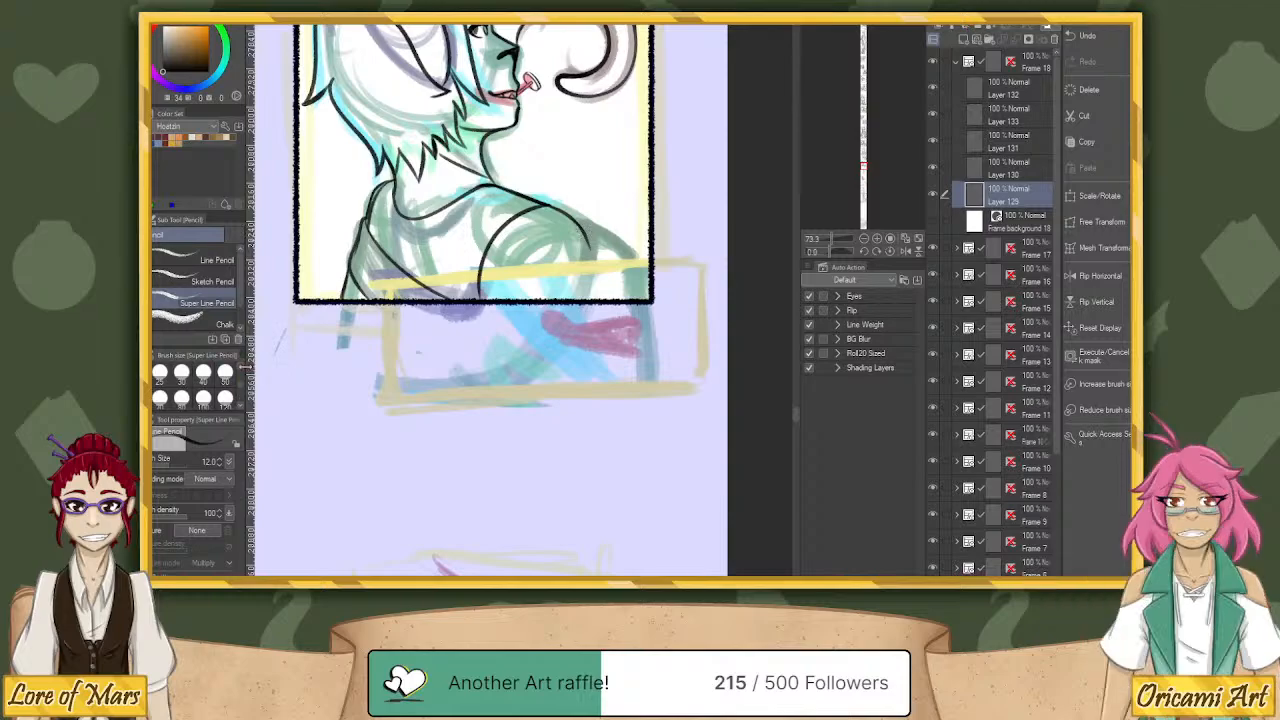
scroll(195, 385, up, 2)
click(203, 398)
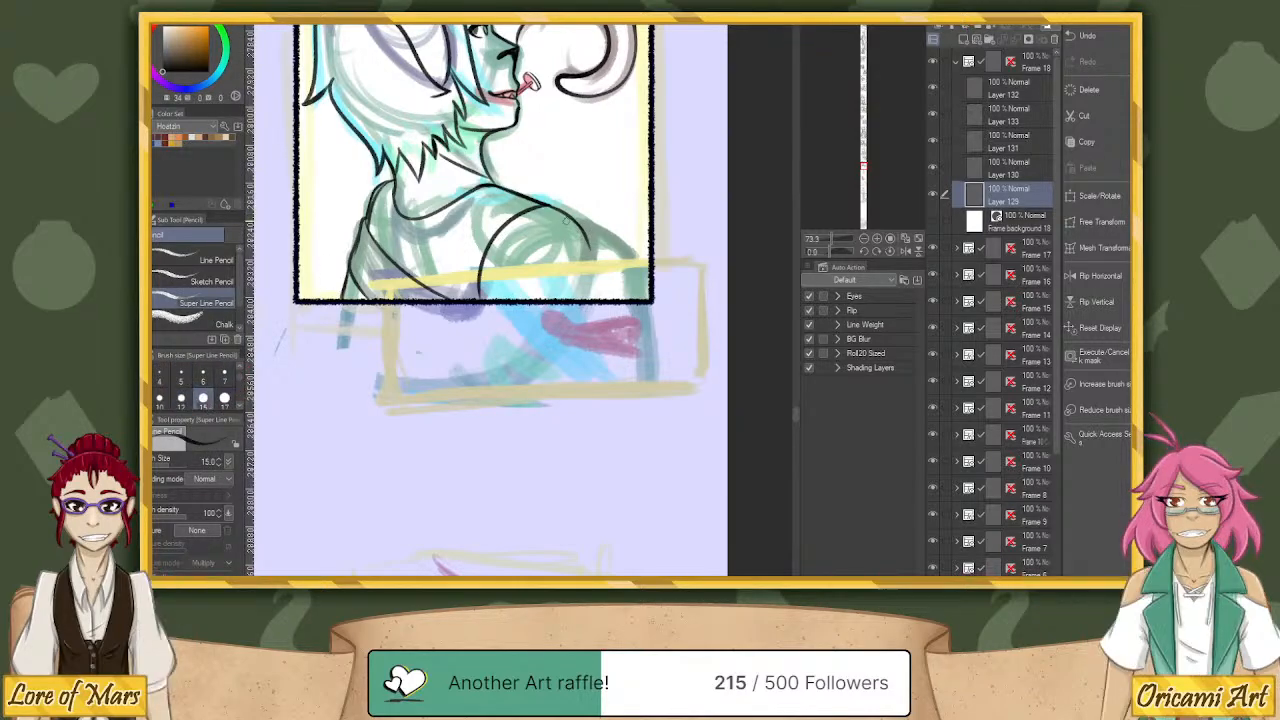
scroll(240, 408, down, 1)
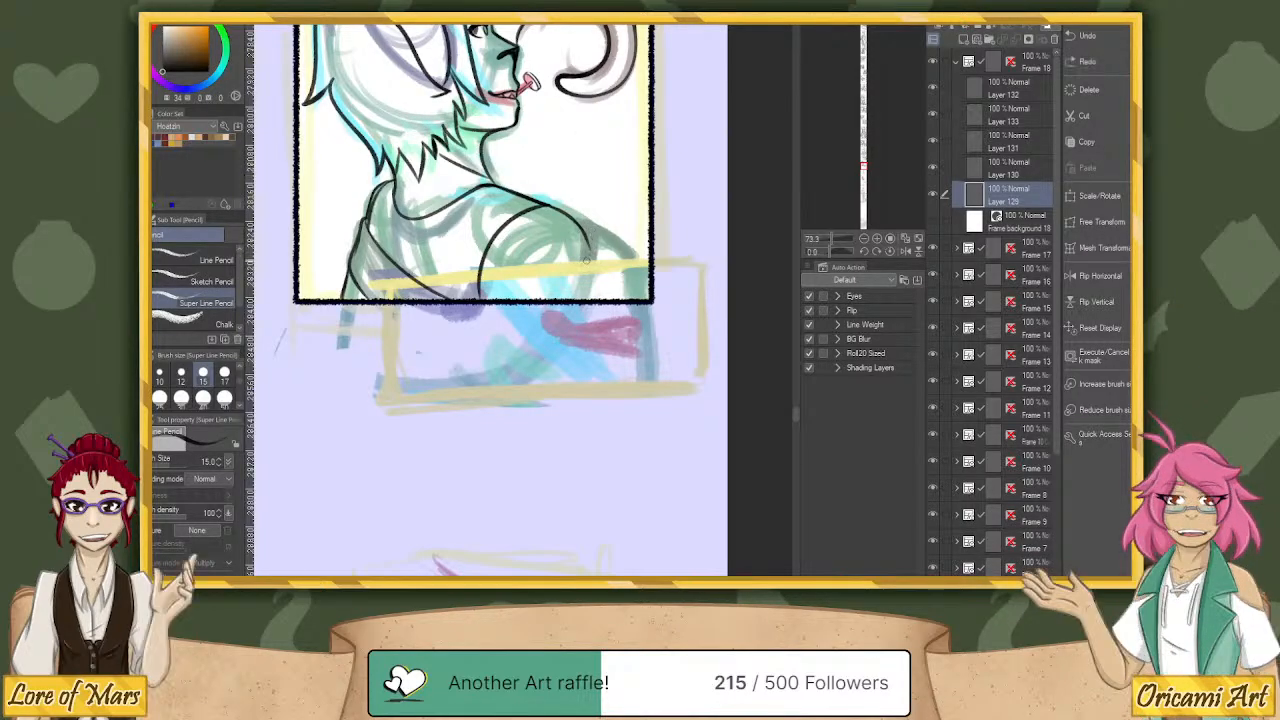
drag(590, 238, 586, 263)
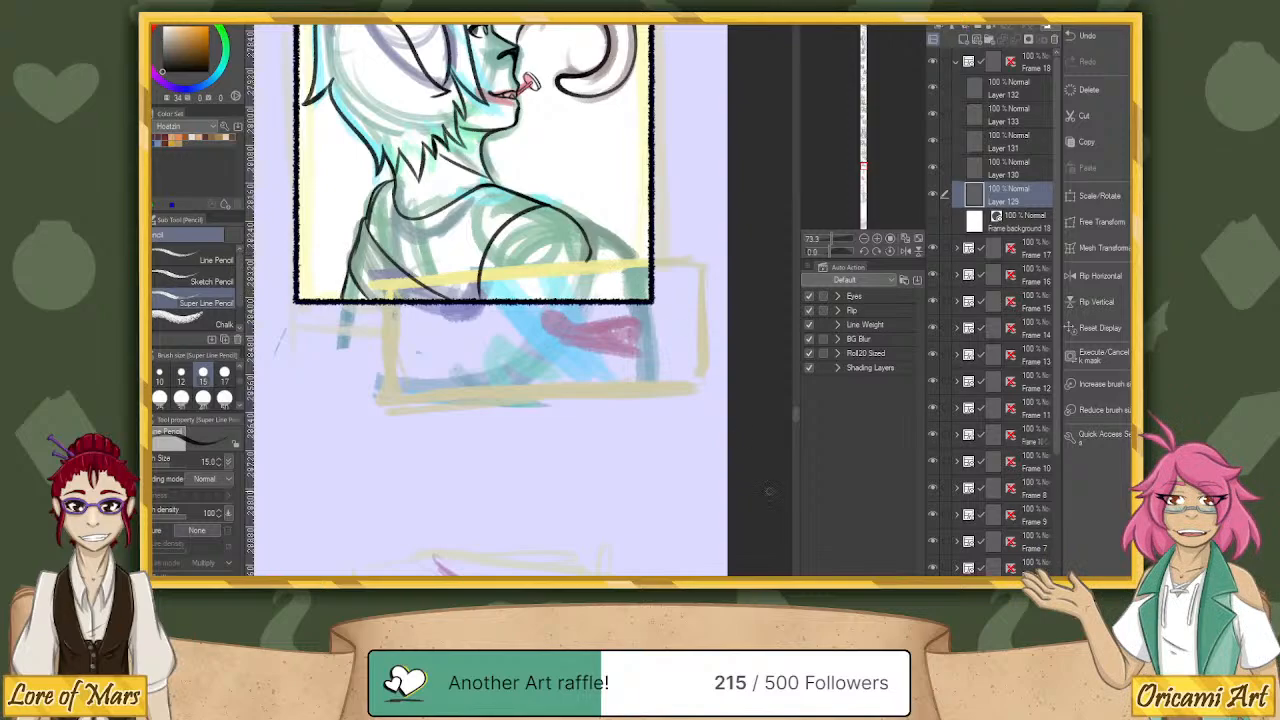
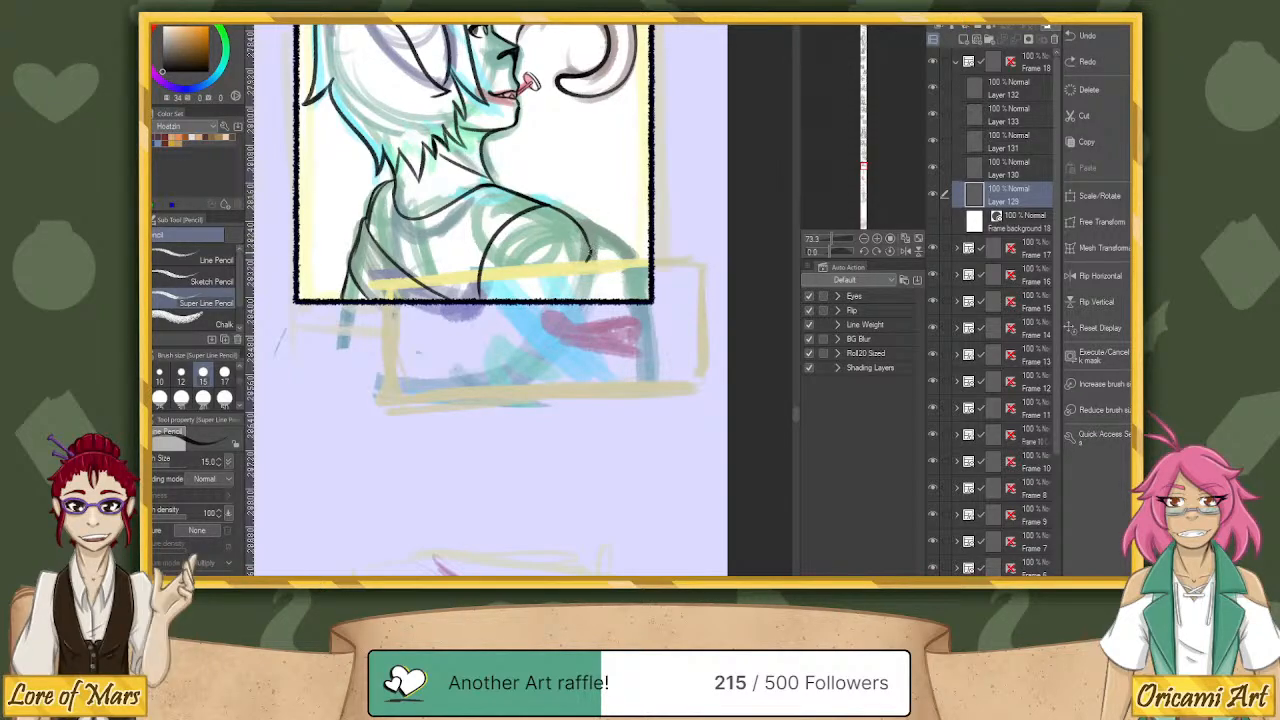
drag(590, 247, 595, 261)
click(933, 196)
click(935, 198)
Draw a rectangular frame over the small sketched panel overlapping the profile panel's lower edge, and nudge it slightly upward.
click(956, 62)
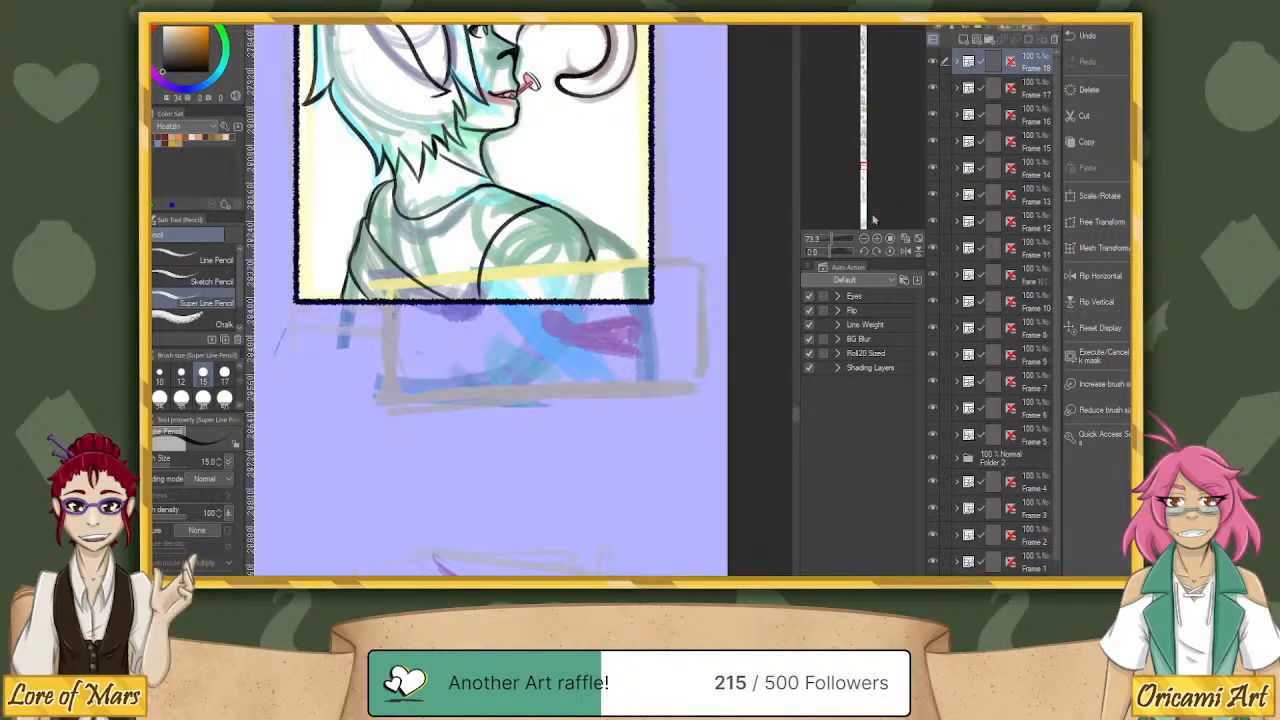
click(829, 243)
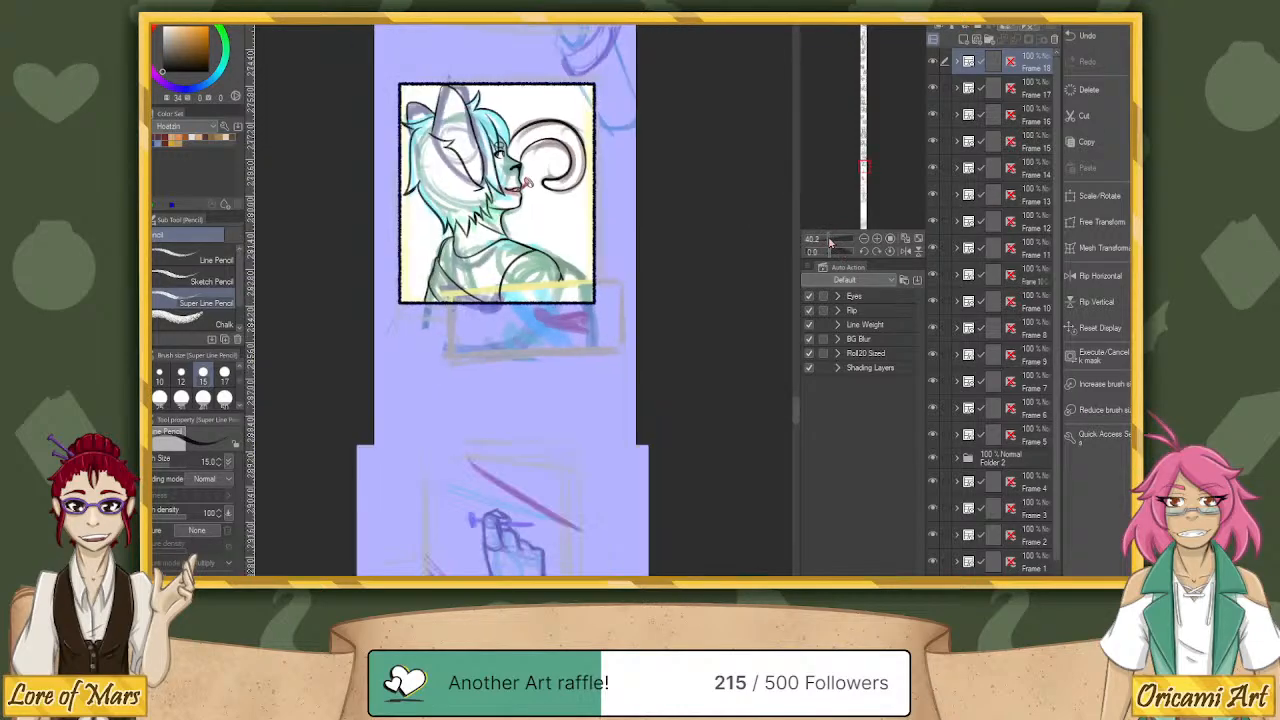
drag(829, 243, 835, 247)
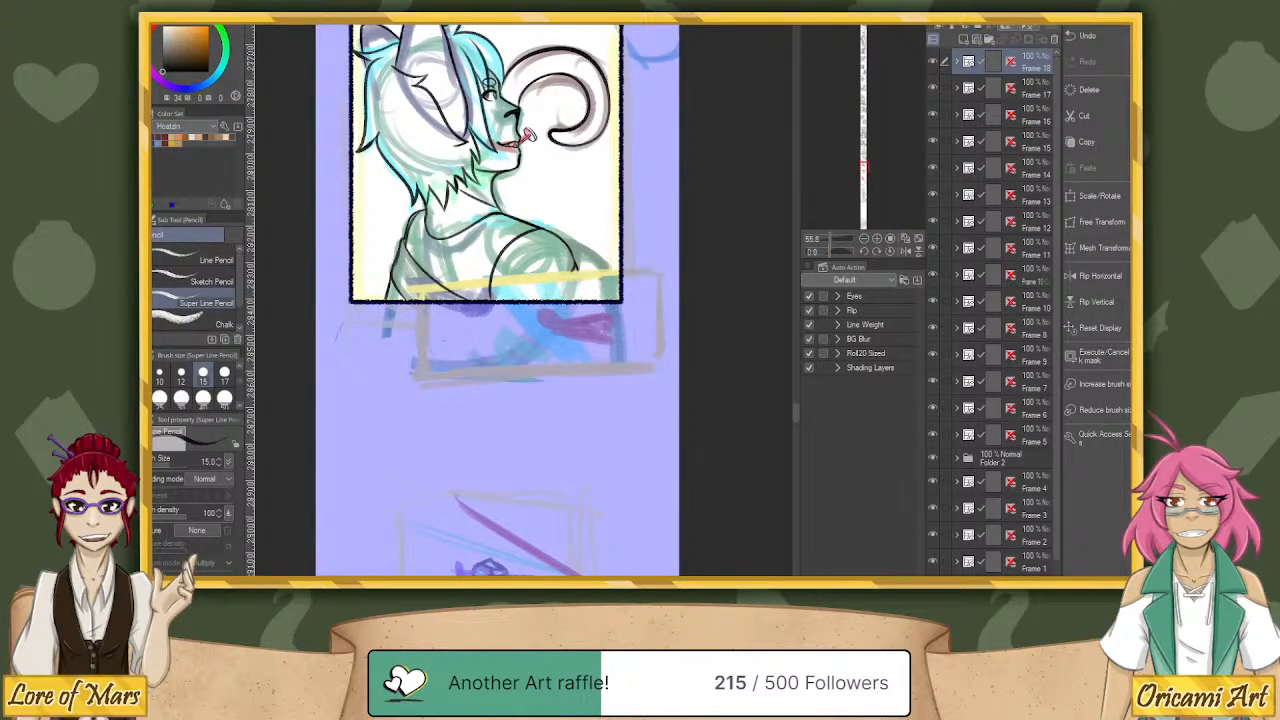
key(u)
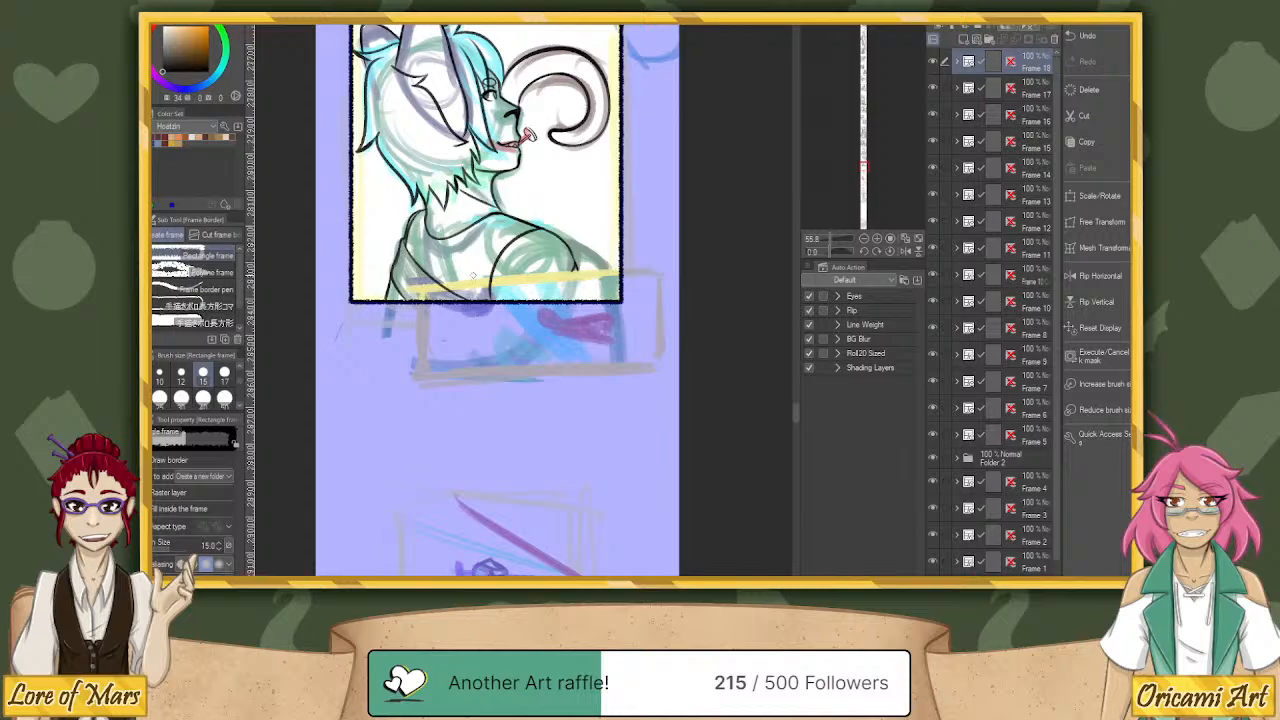
drag(416, 272, 660, 376)
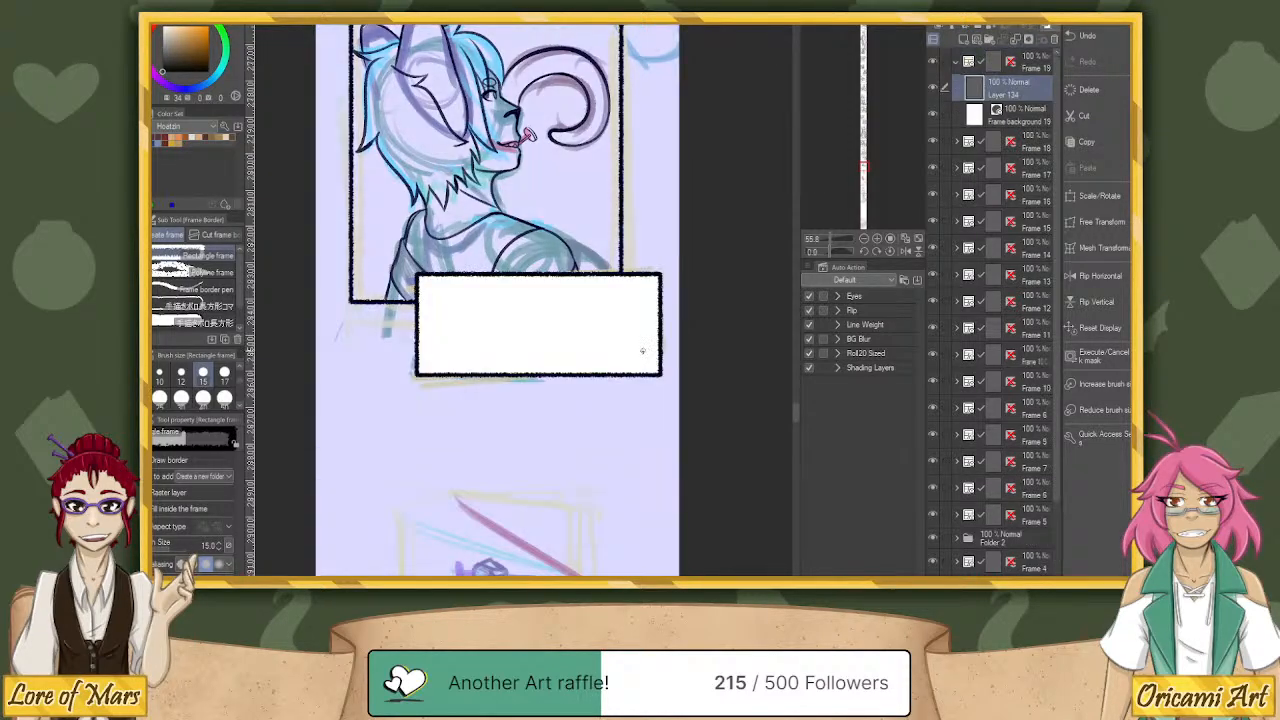
click(643, 349)
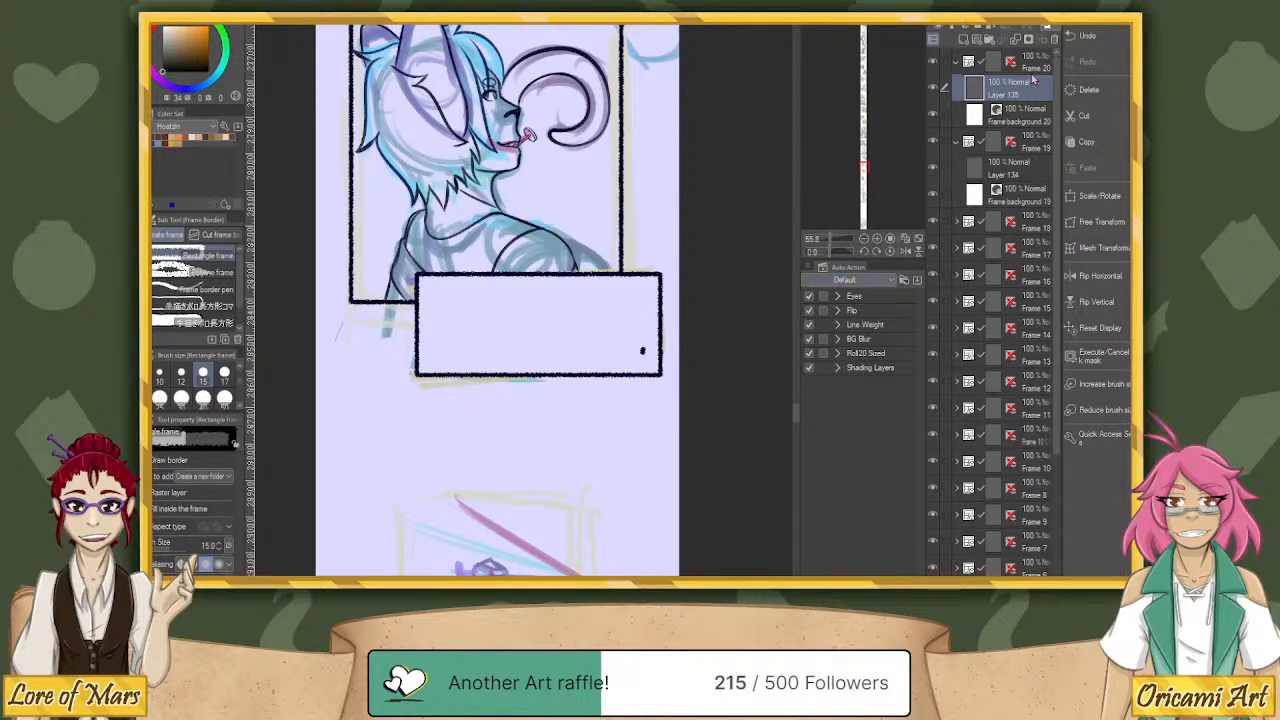
key(ctrl+z)
key(k)
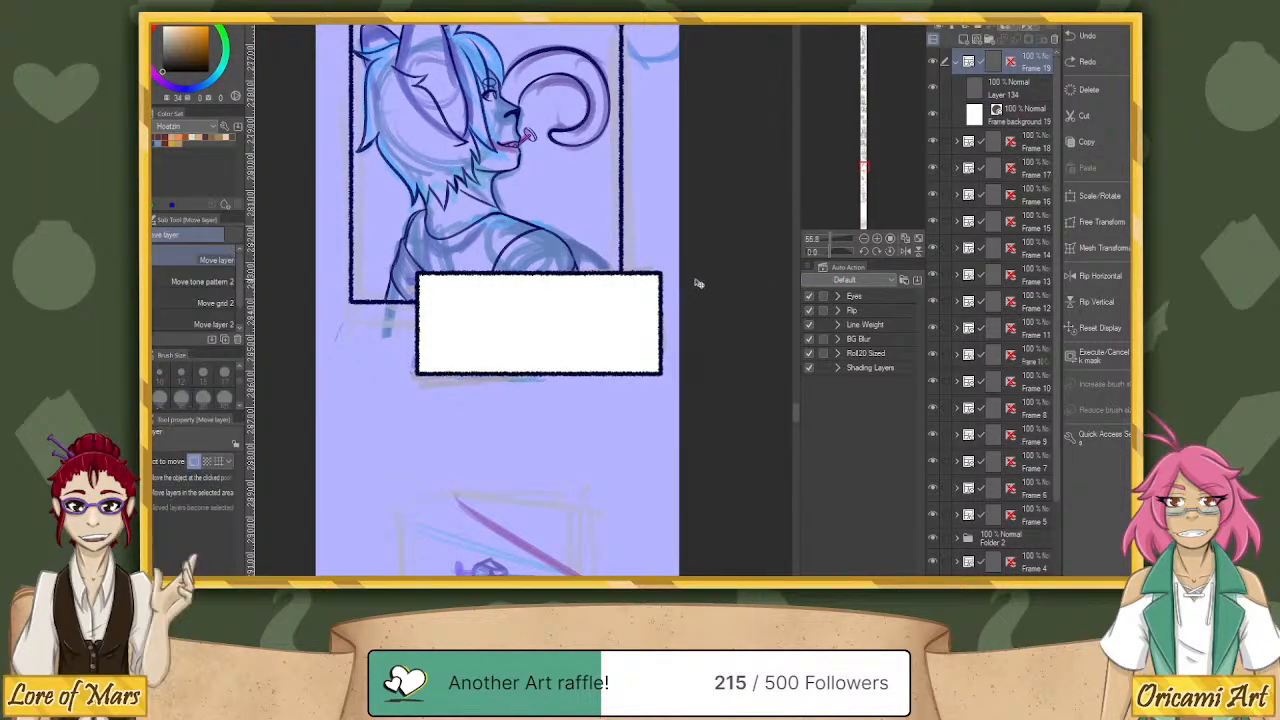
key(Up)
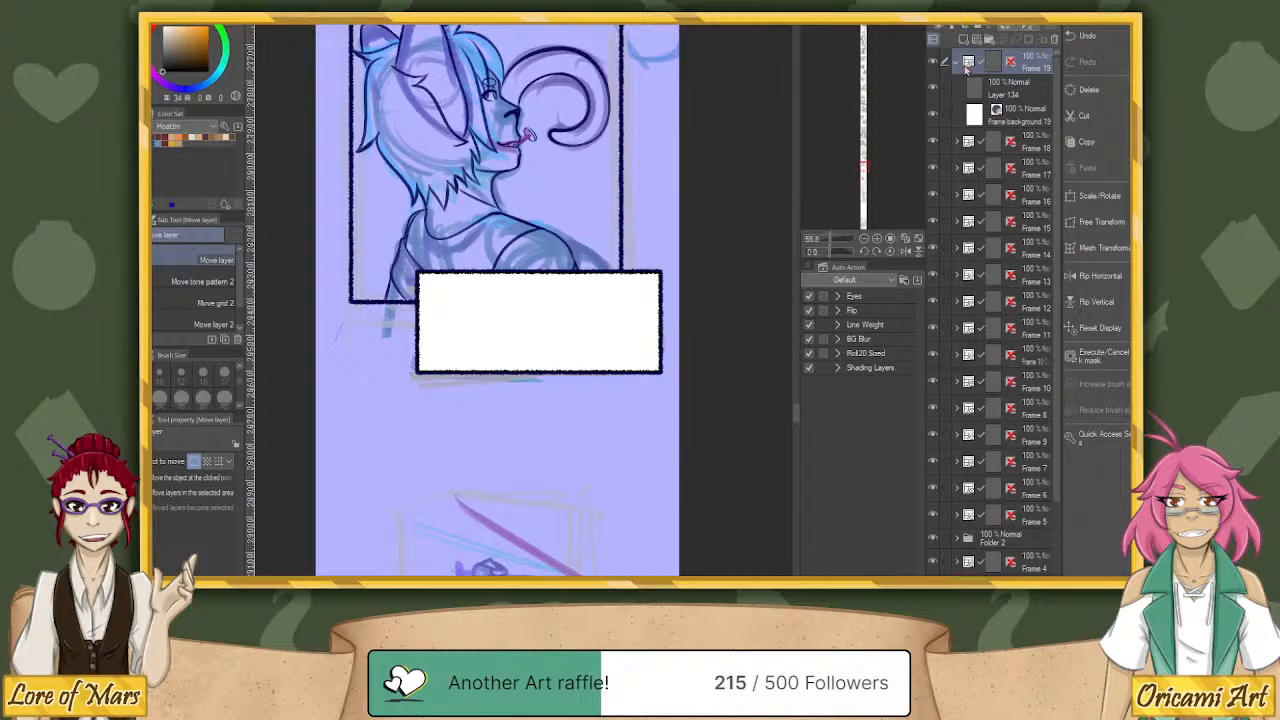
Hide Frame background 19 and copy Layers 129 to 133 from Frame 18 into Frame 19.
click(1016, 94)
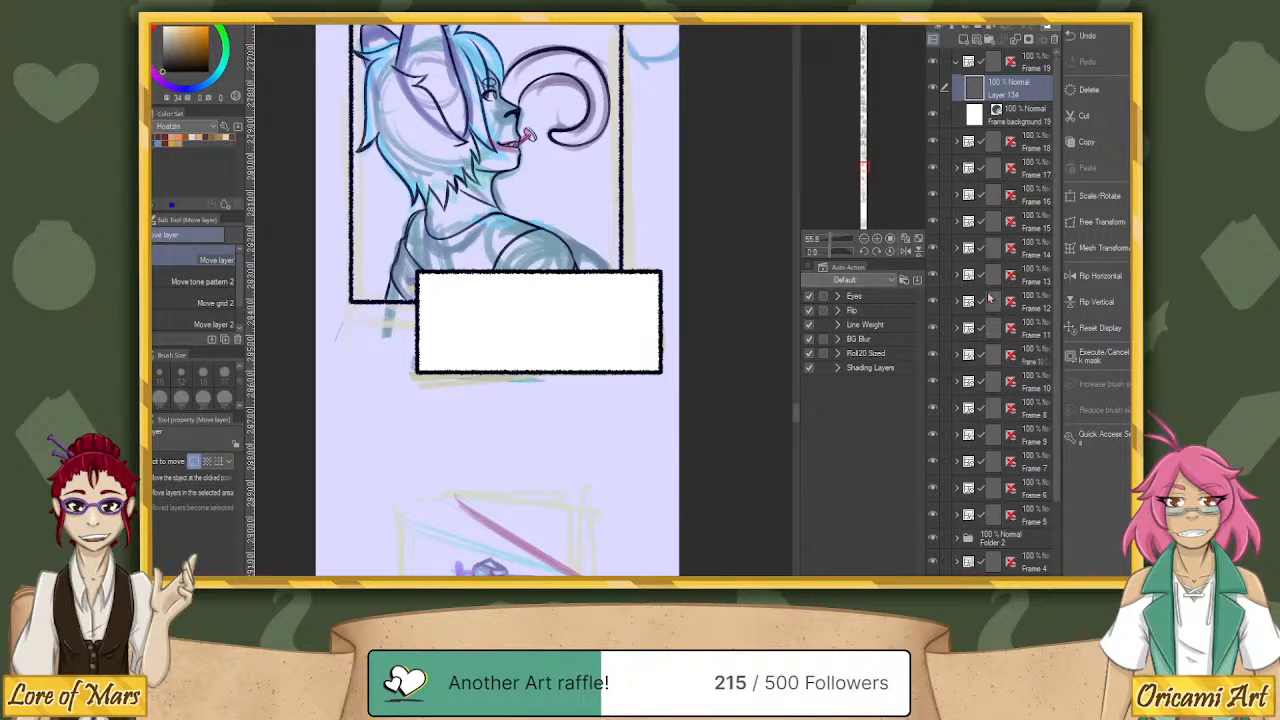
click(936, 115)
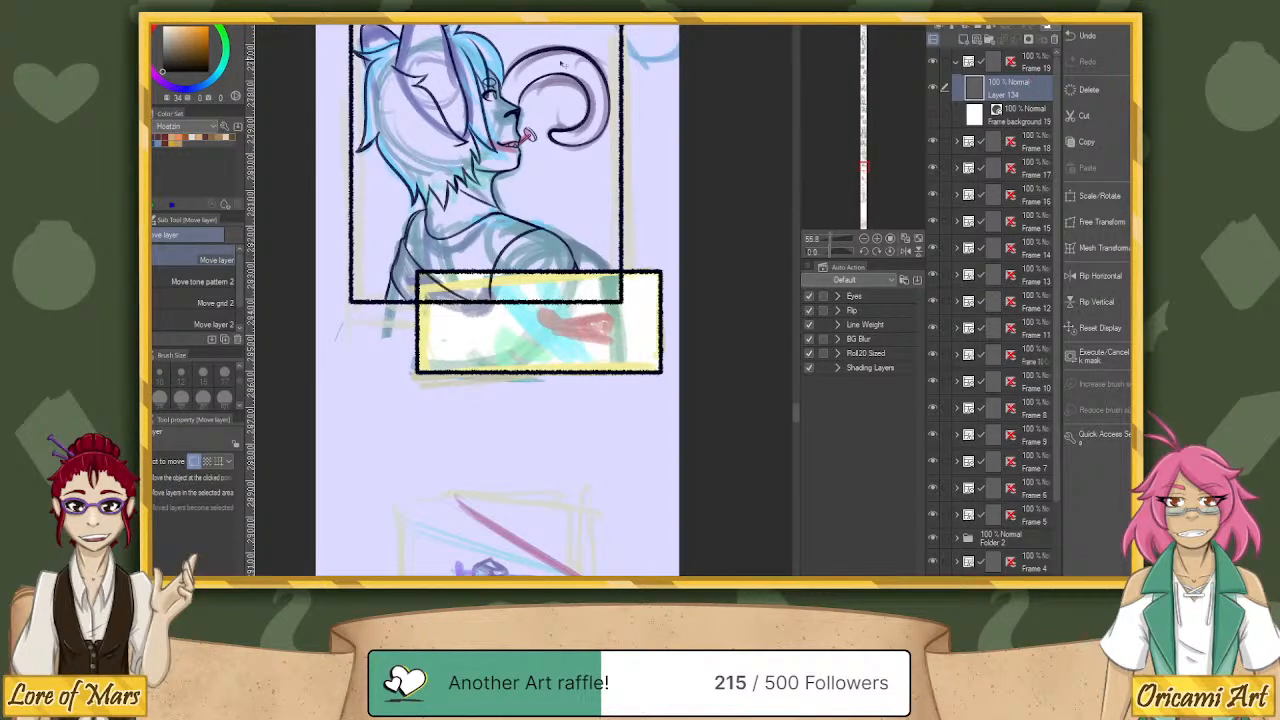
click(957, 143)
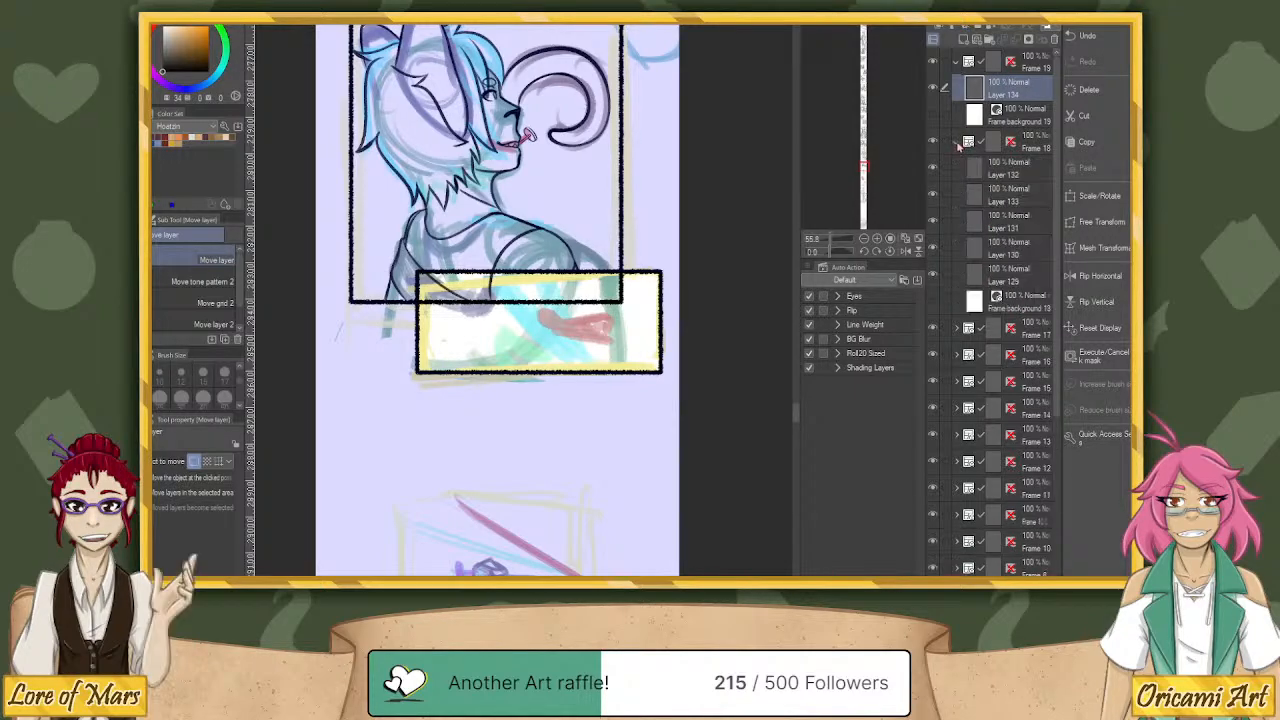
click(1015, 174)
drag(946, 194, 948, 275)
key(ctrl+c)
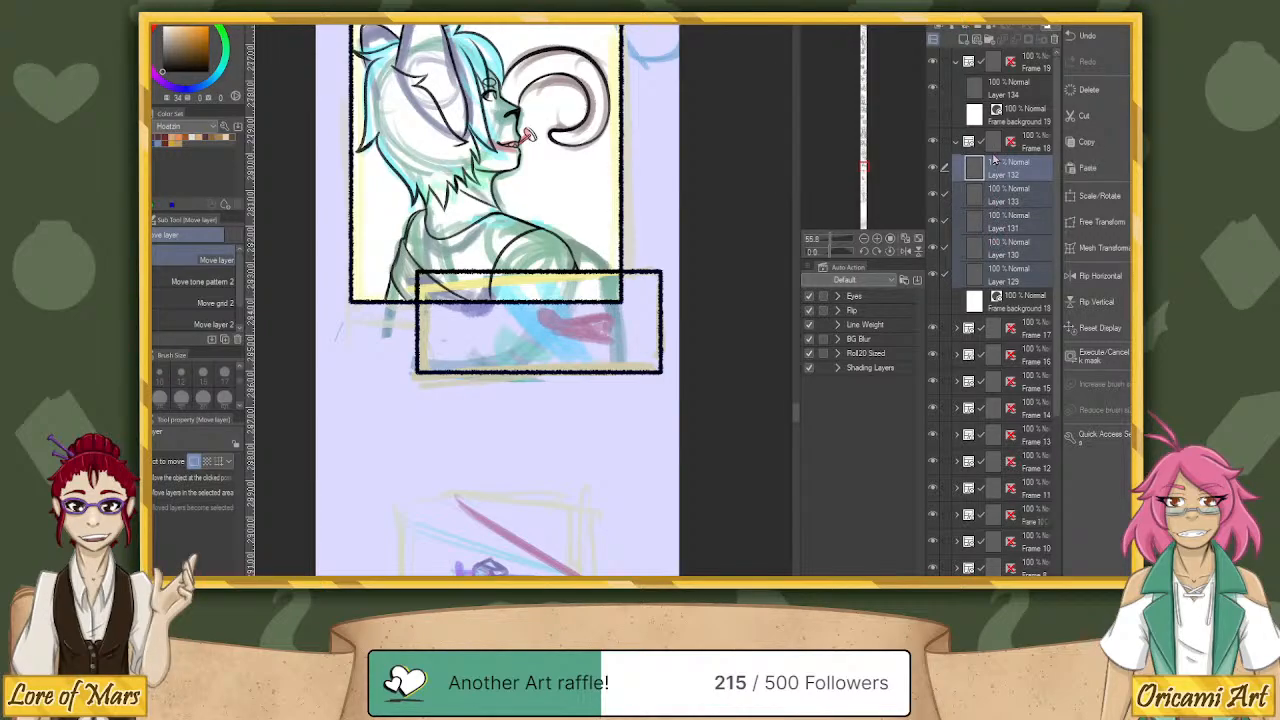
click(957, 144)
click(1027, 118)
key(ctrl+v)
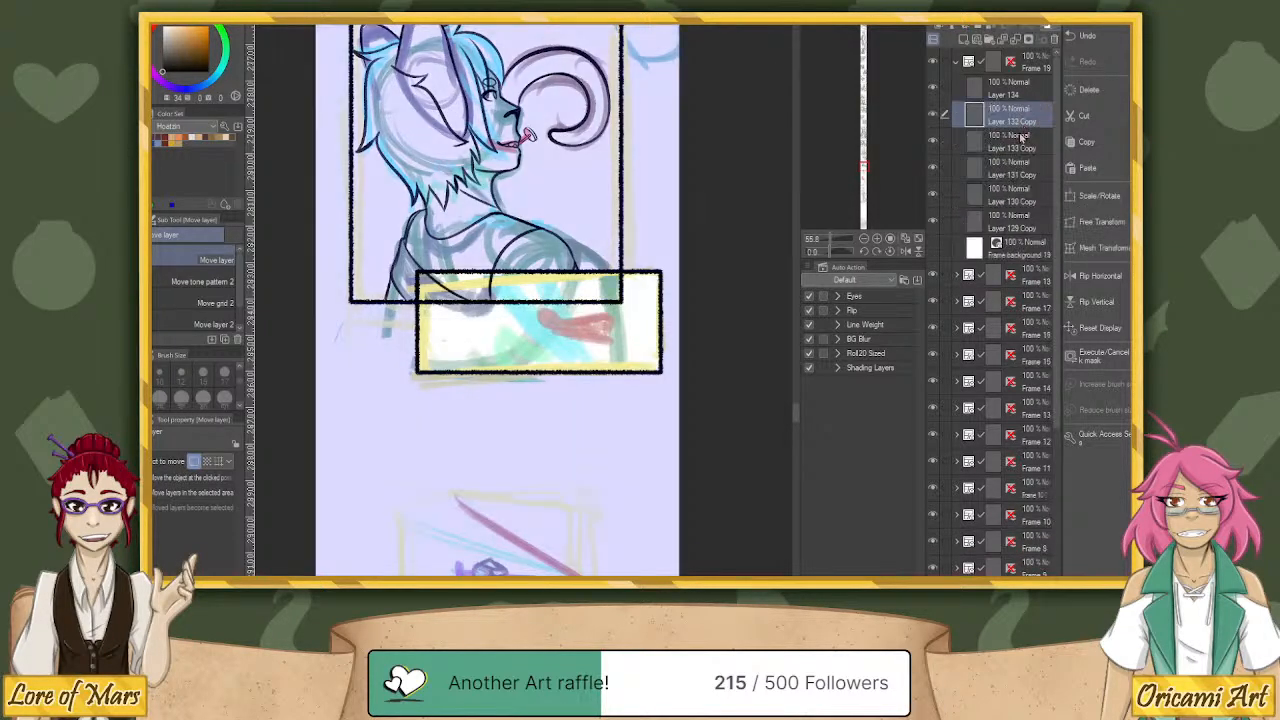
Select the five copied layers in Frame 19 and move their line art down so the face falls inside the small panel.
drag(946, 140, 946, 224)
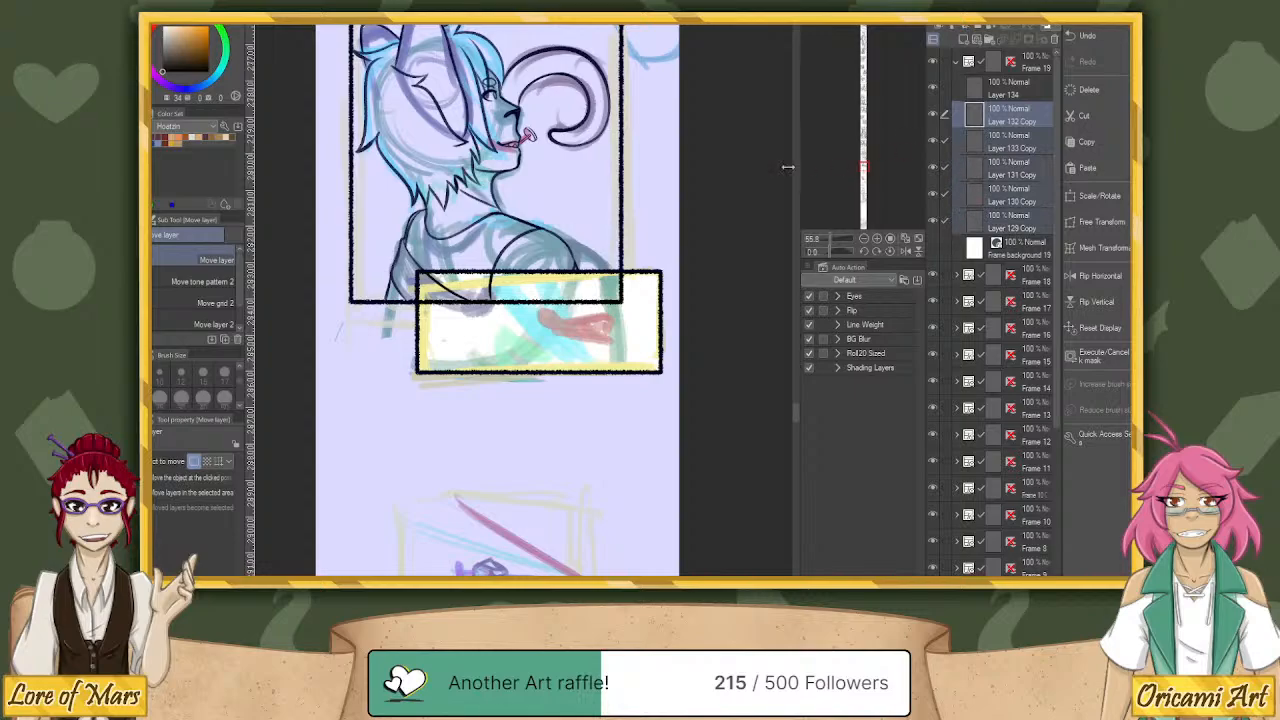
key(ctrl+t)
drag(613, 252, 644, 490)
drag(616, 294, 642, 251)
Scale the copied profile line art to 118% and position its face within the small panel.
drag(662, 481, 665, 484)
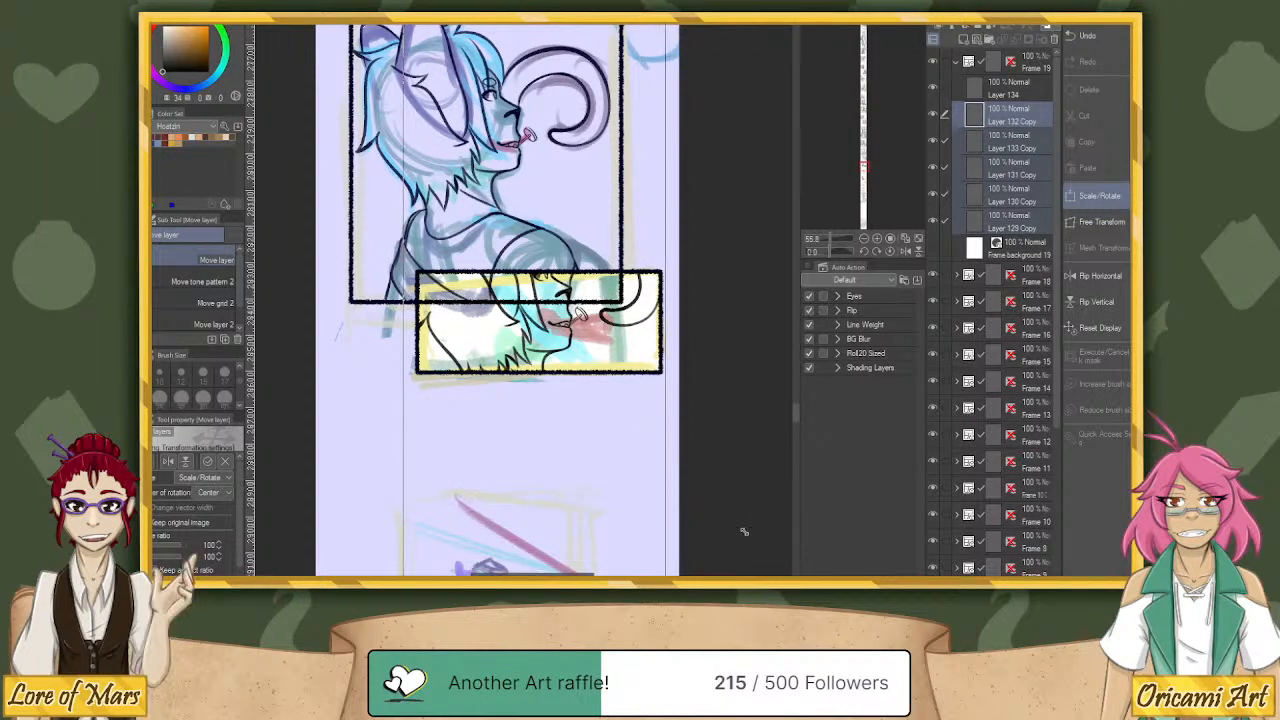
click(828, 241)
click(826, 241)
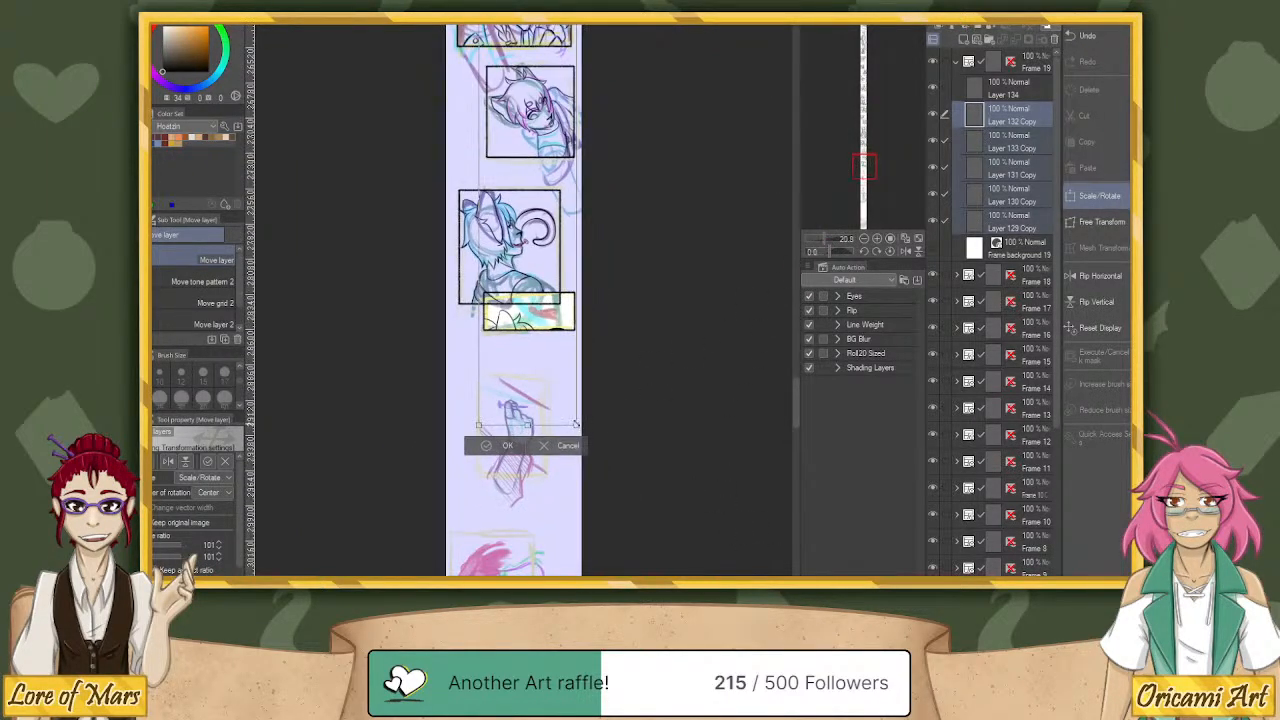
drag(578, 427, 567, 300)
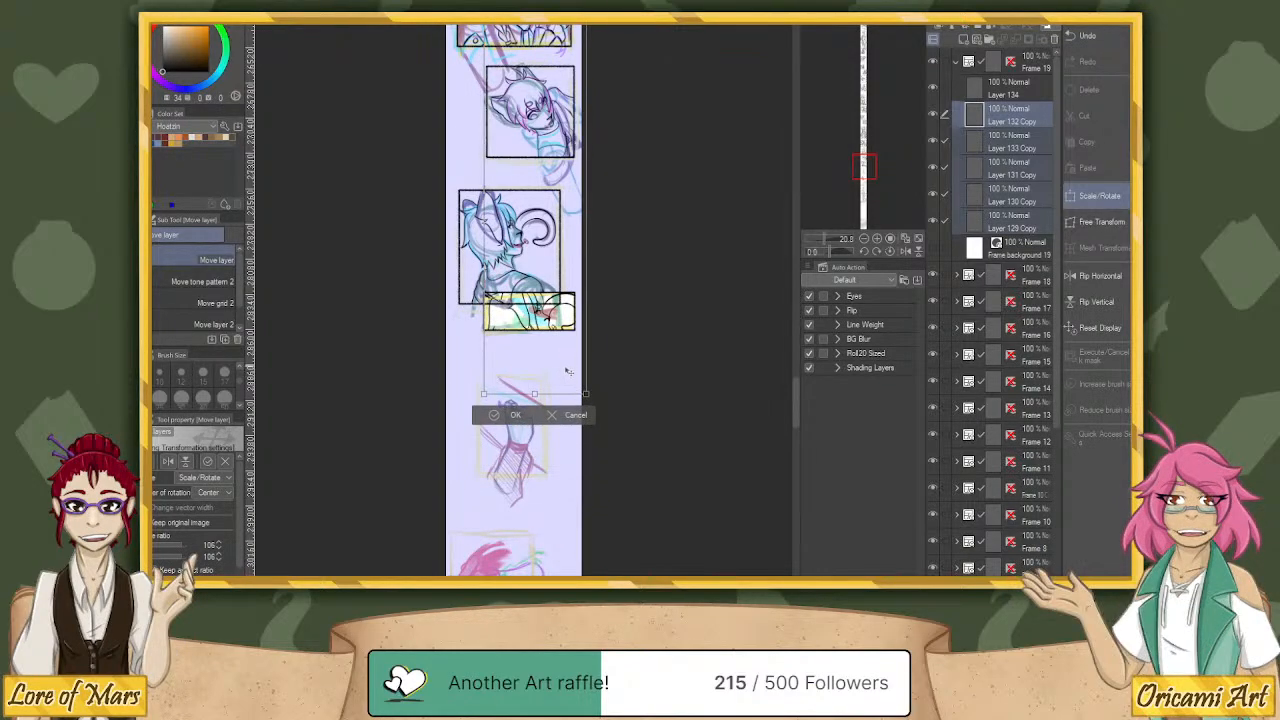
drag(569, 370, 624, 530)
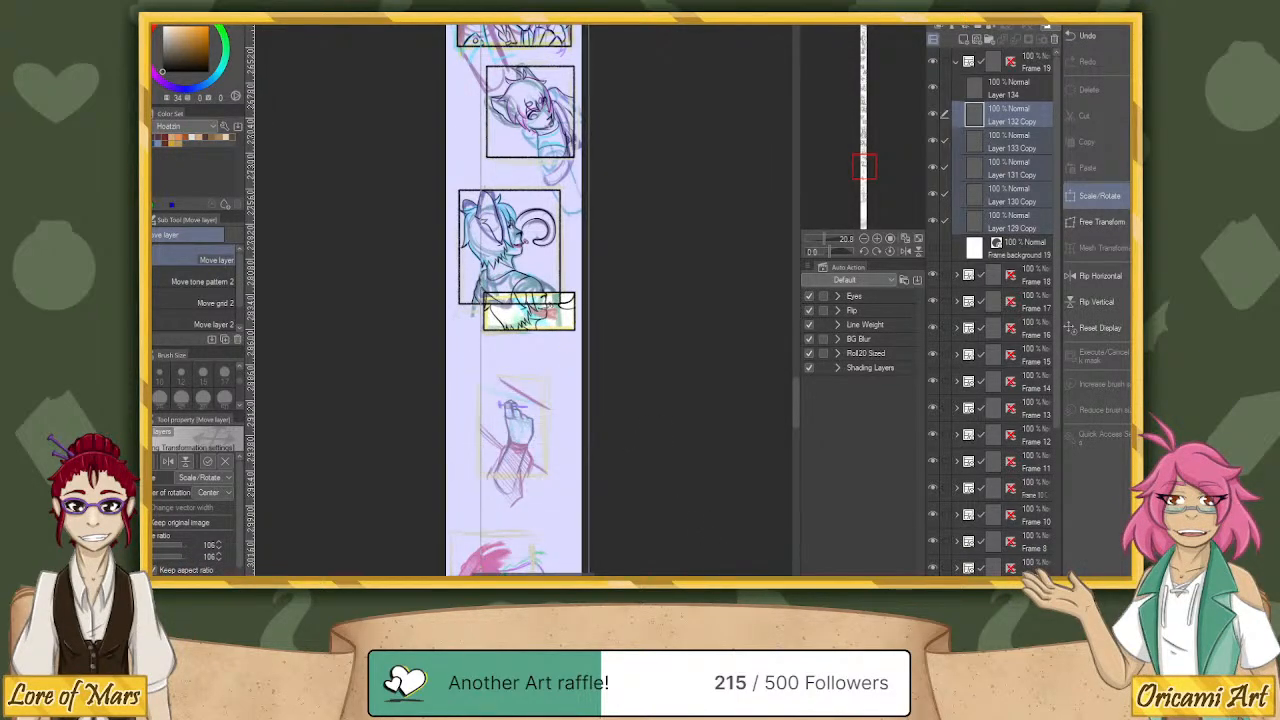
drag(864, 166, 859, 176)
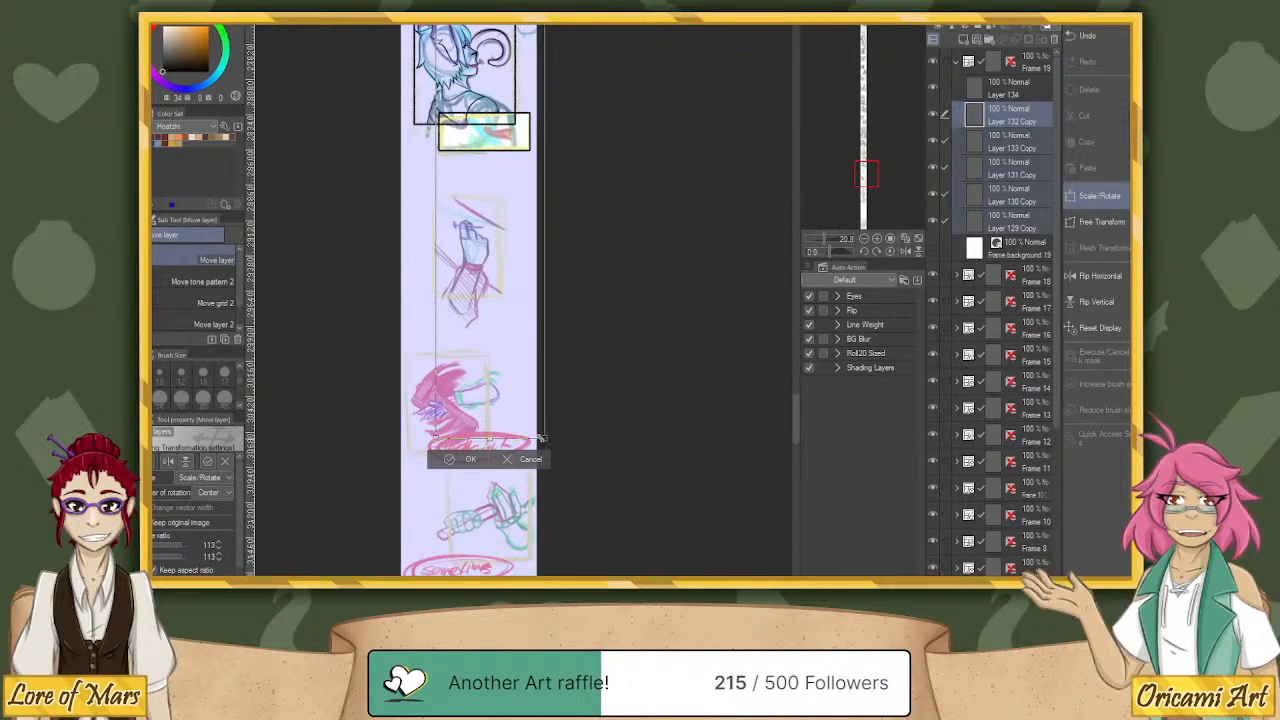
drag(545, 439, 605, 586)
drag(527, 450, 543, 273)
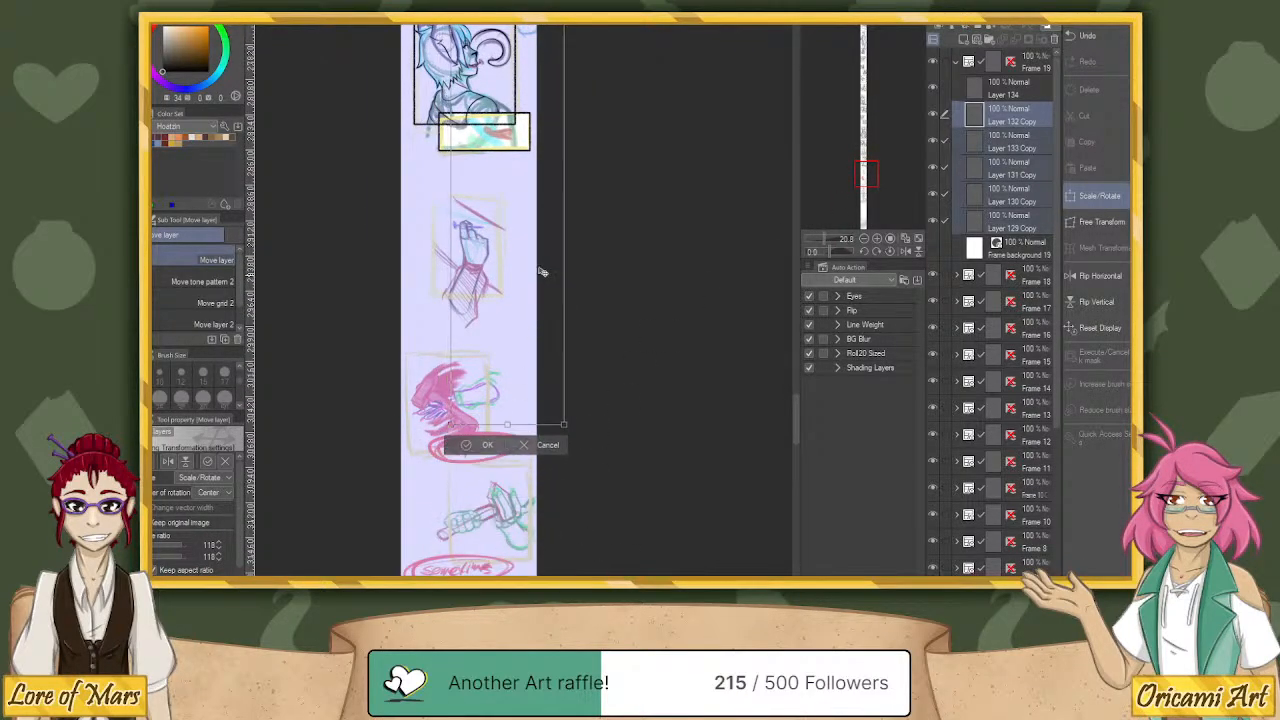
drag(537, 336, 510, 204)
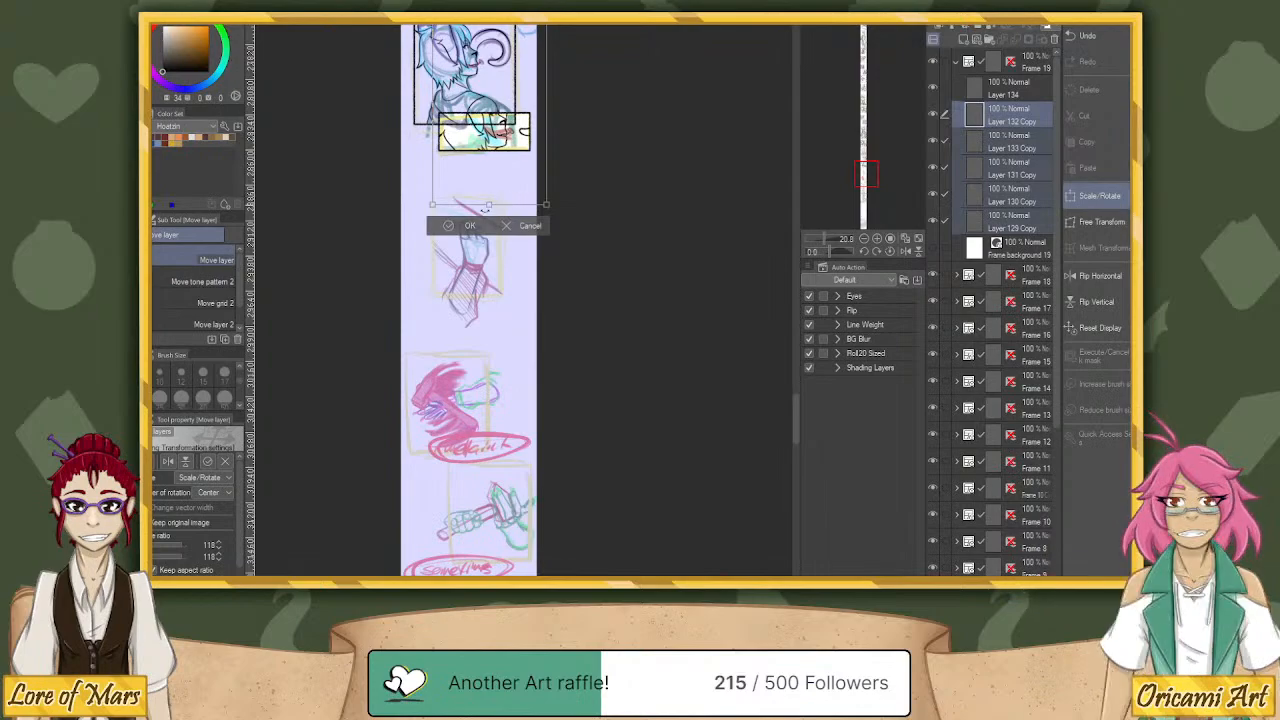
click(465, 225)
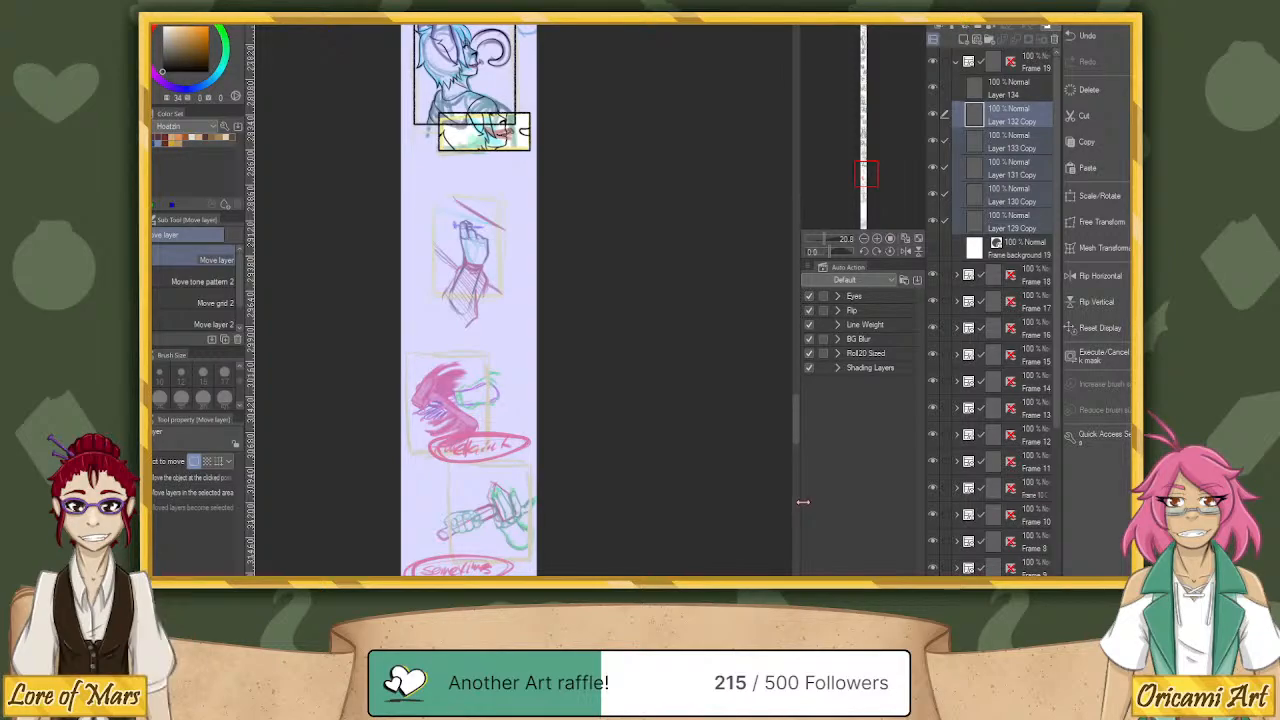
Try to delete the copied line art within a rectangular selection around the small panel, and undo the deletion.
click(827, 240)
drag(827, 240, 831, 240)
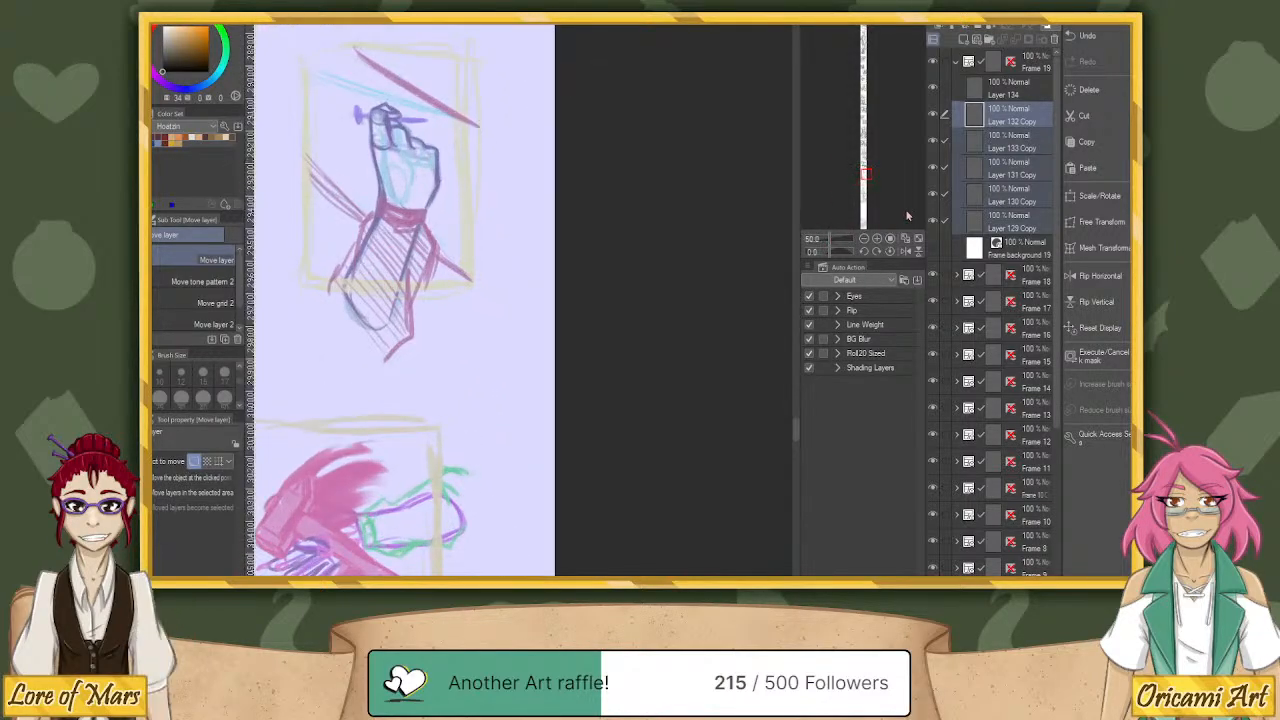
drag(869, 172, 867, 166)
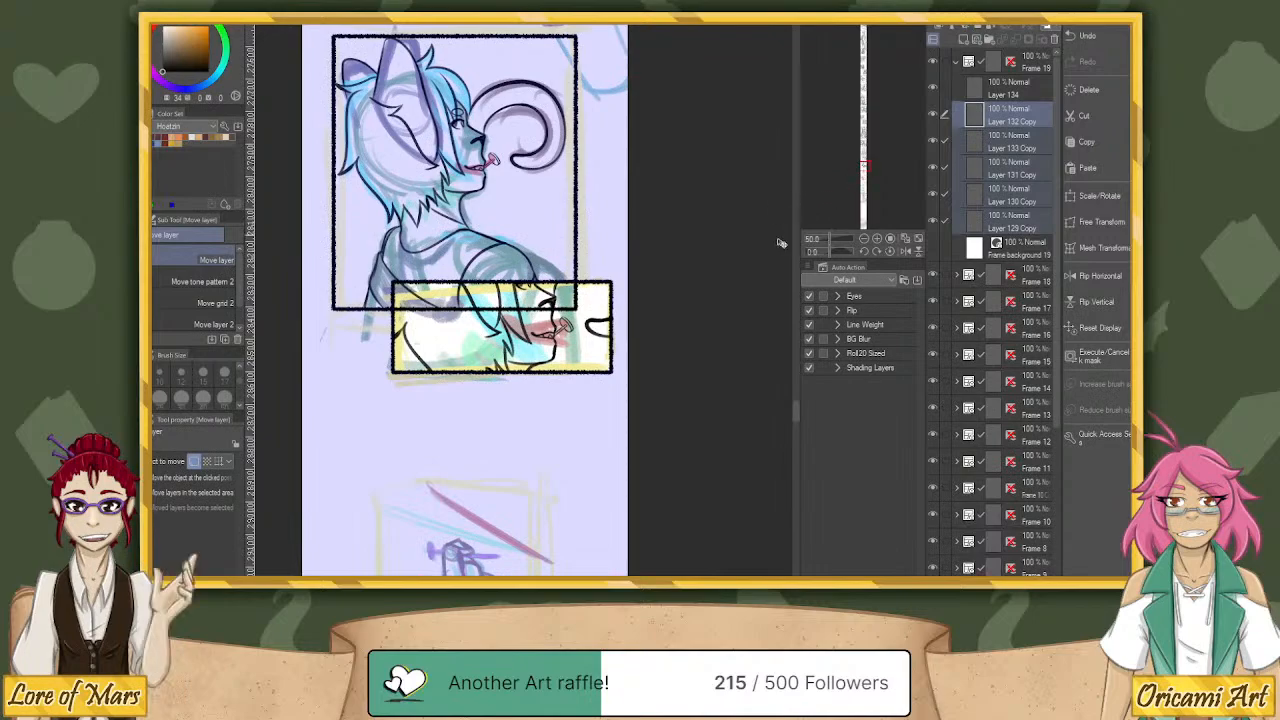
key(m)
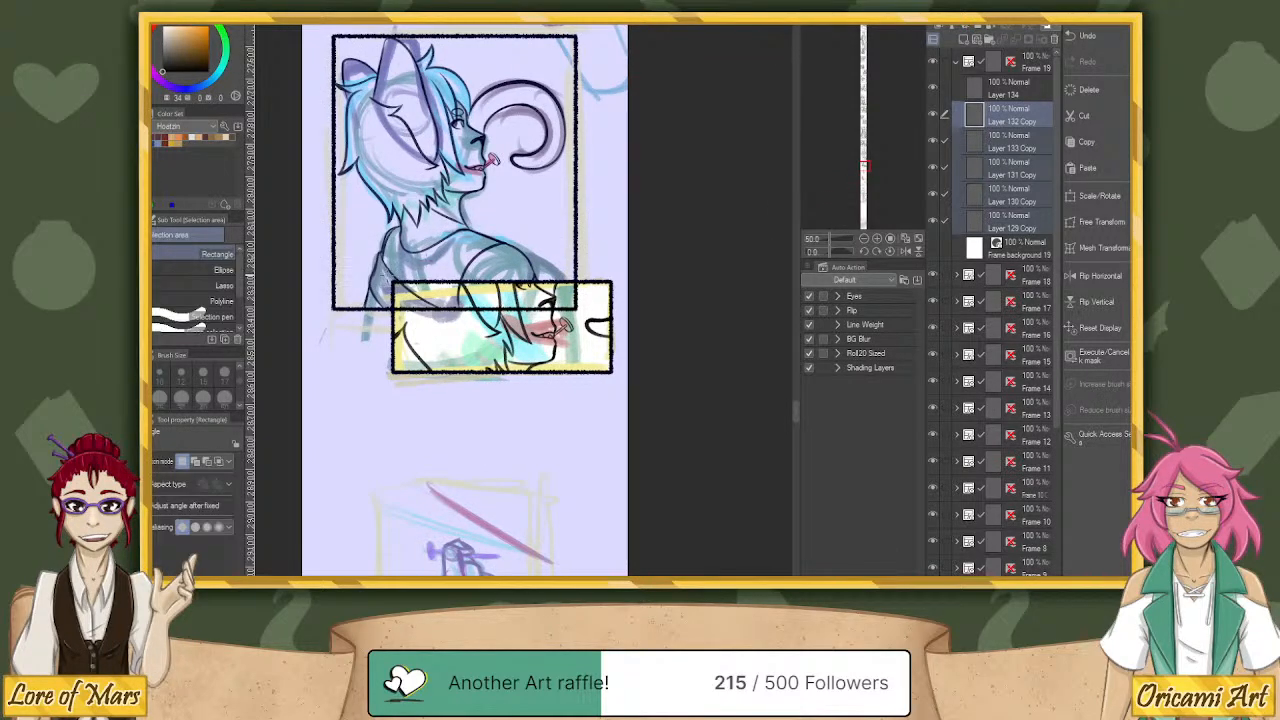
drag(387, 280, 620, 380)
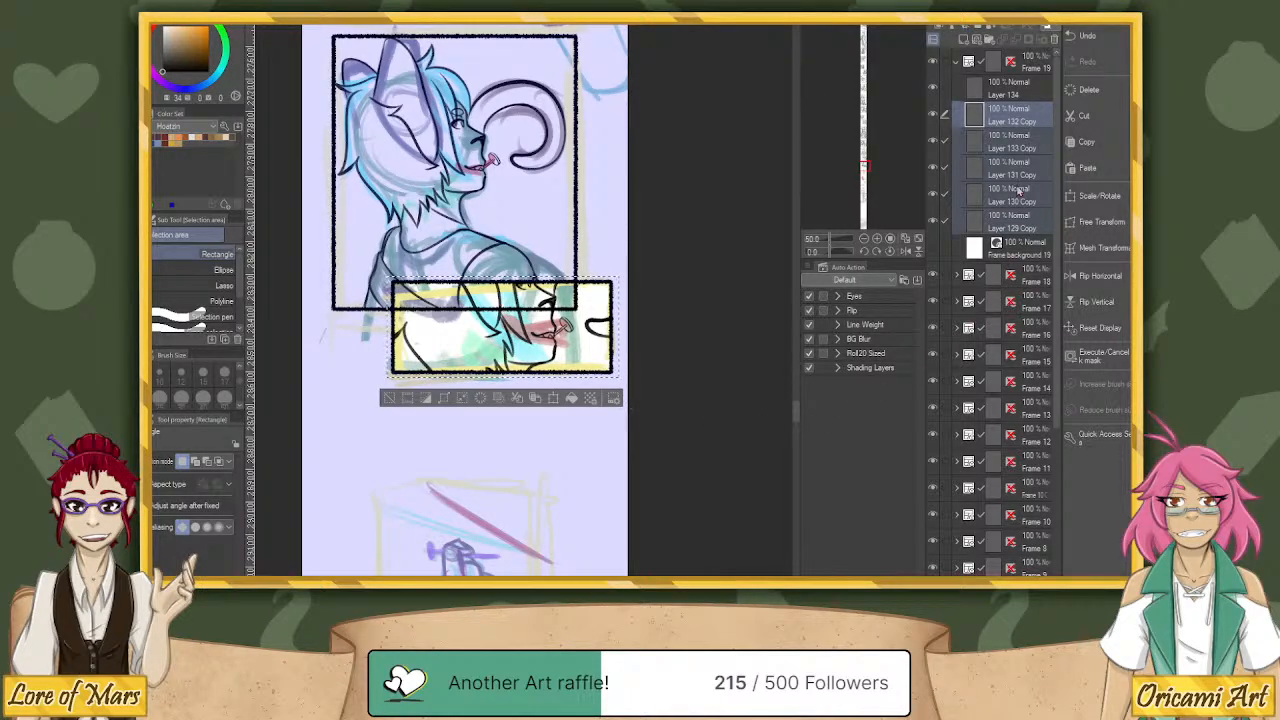
key(Delete)
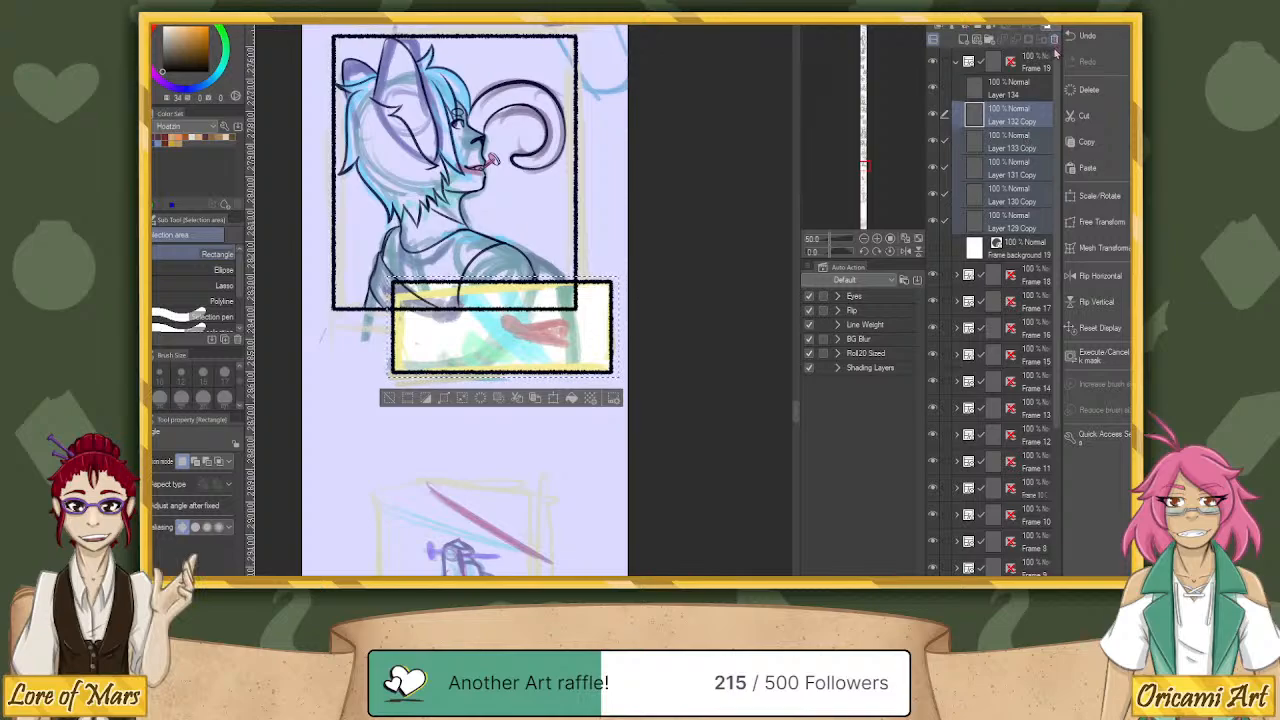
key(ctrl+z)
key(ctrl+z)
Scale the five copied line art layers to 224% and position the mouth inside the small panel.
drag(946, 143, 946, 222)
key(ctrl+d)
key(ctrl+t)
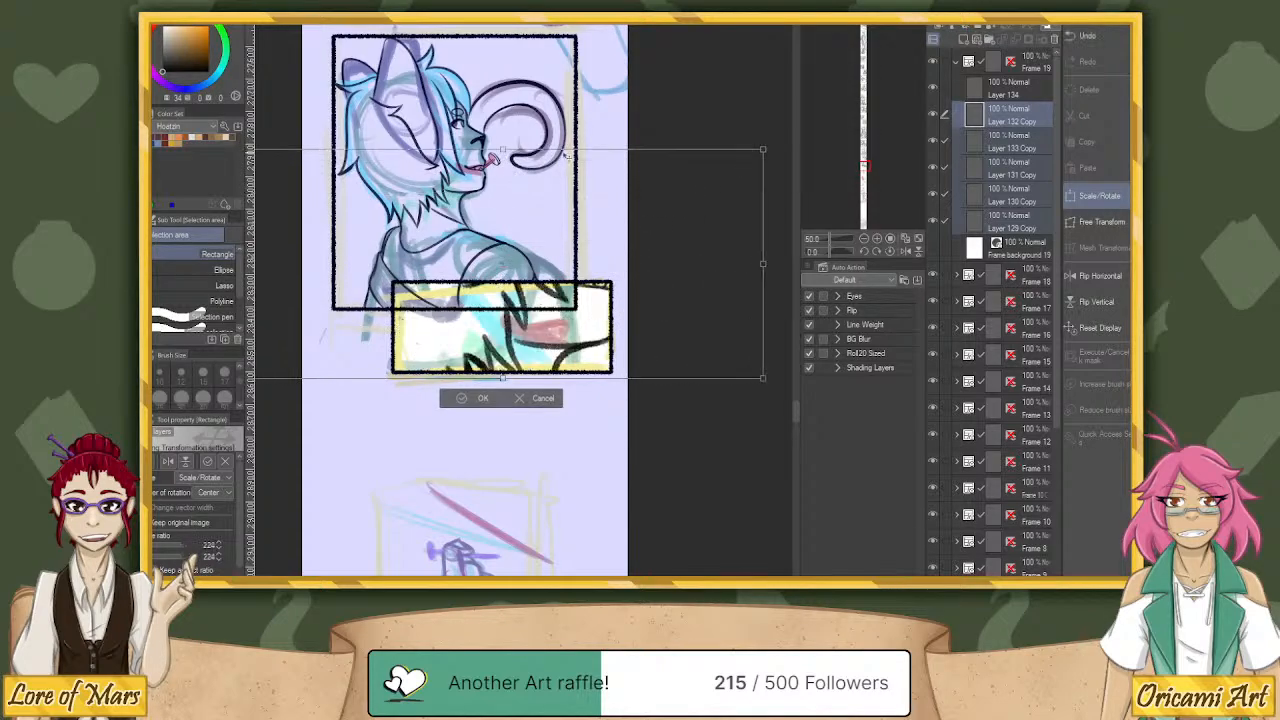
drag(566, 156, 517, 203)
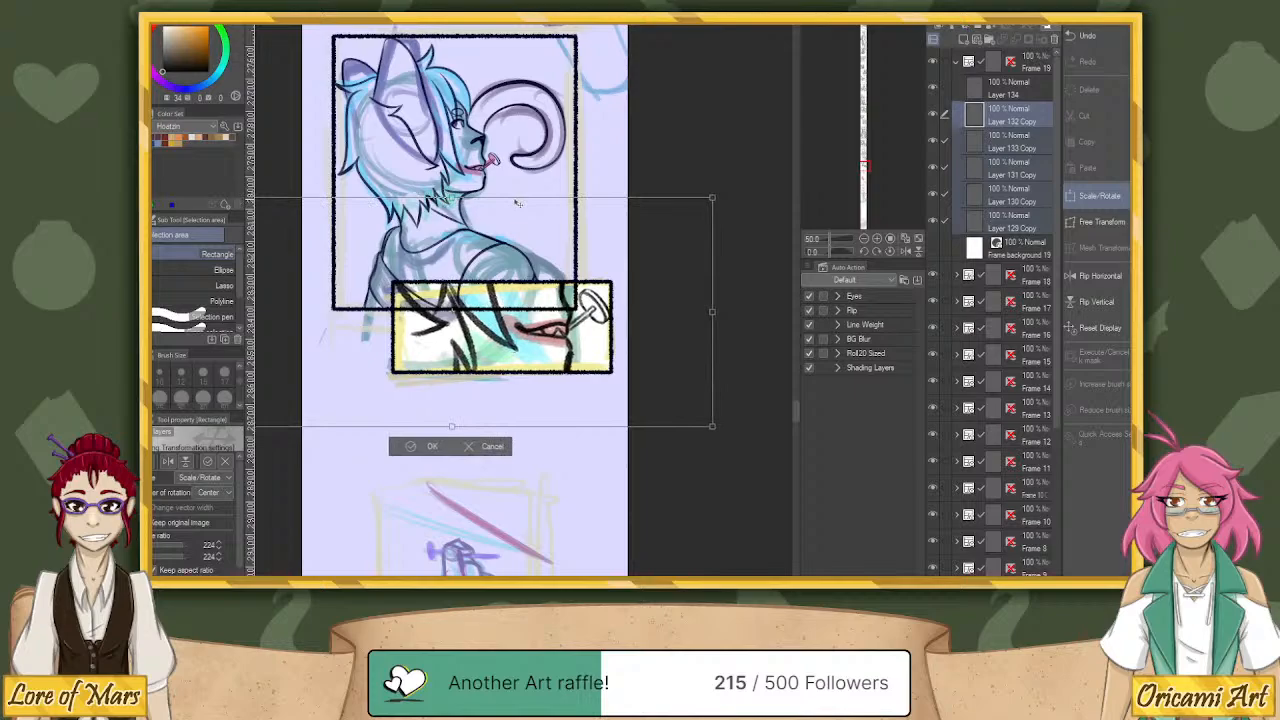
drag(694, 297, 699, 291)
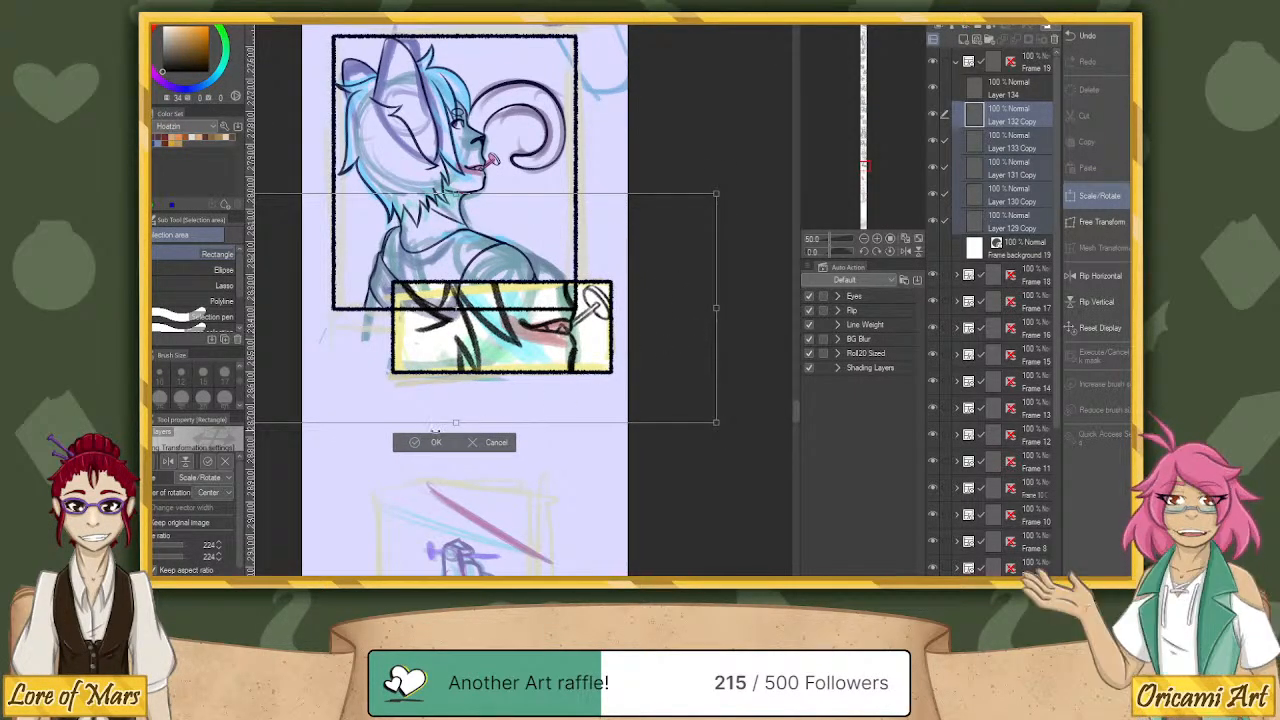
click(420, 444)
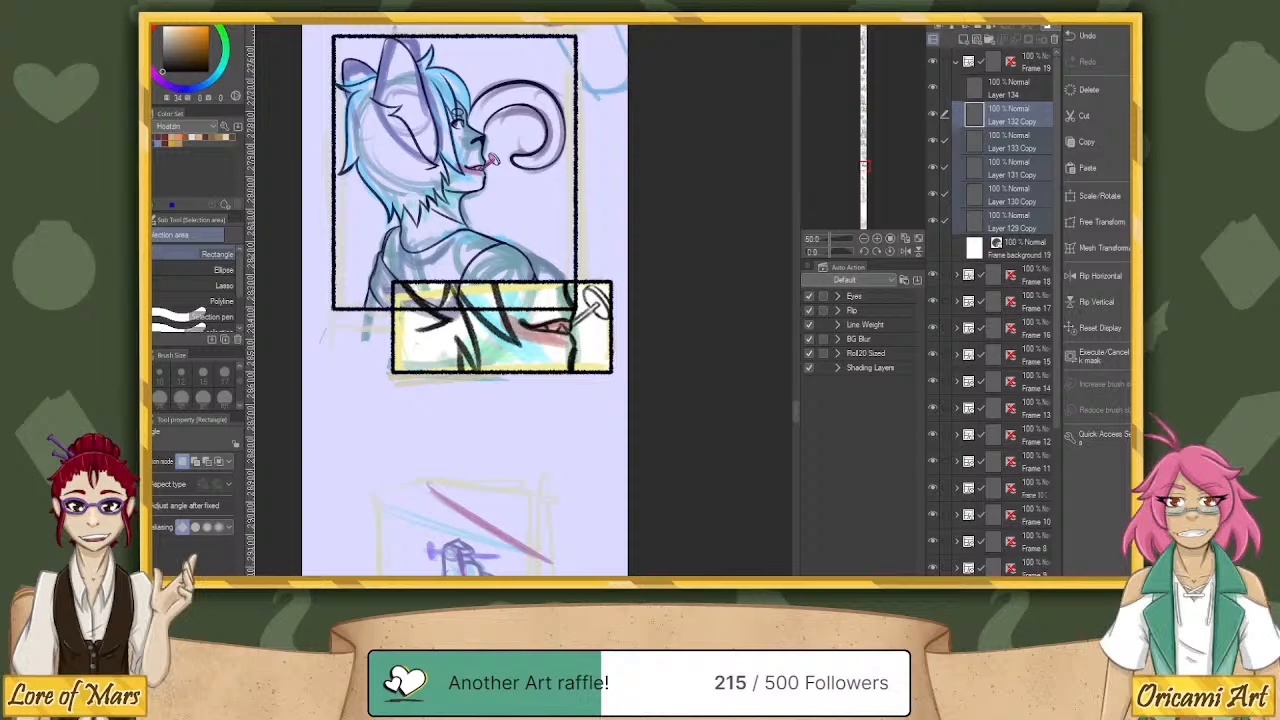
Reshape the mouth line art on Layer 130 Copy with Liquify, trying brush sizes of 300, 120 and 60.
key(j)
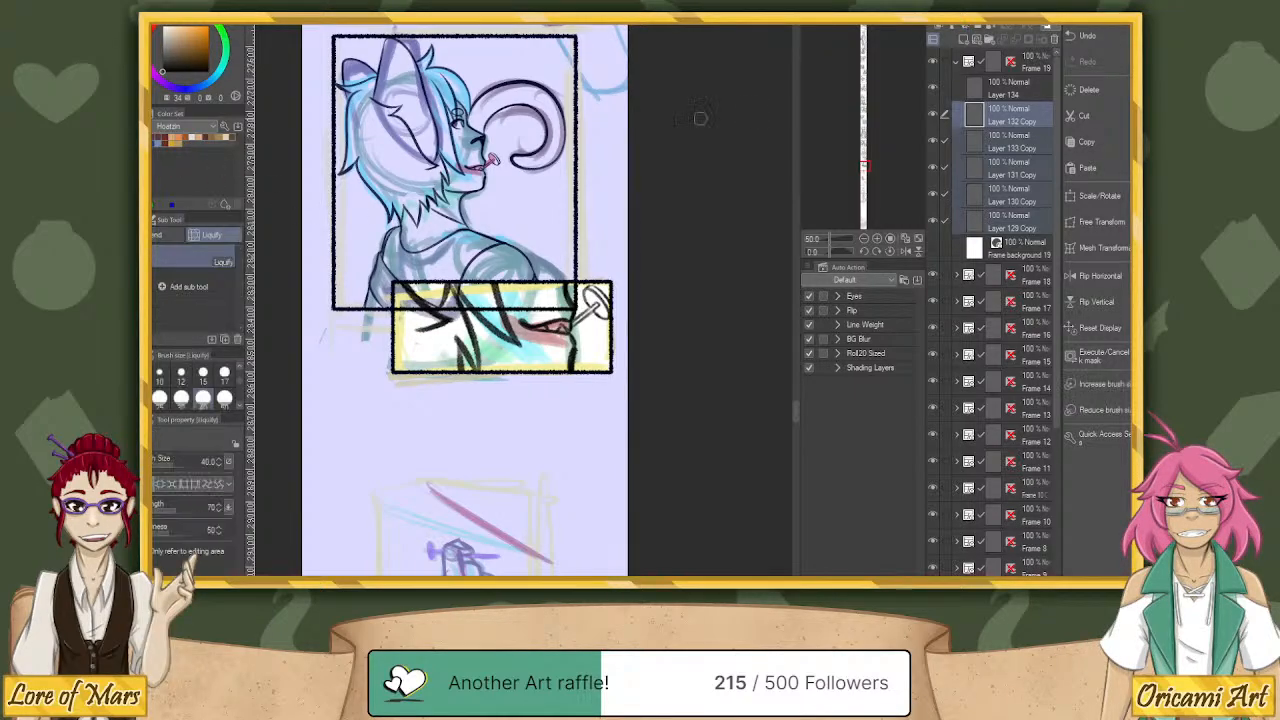
click(940, 150)
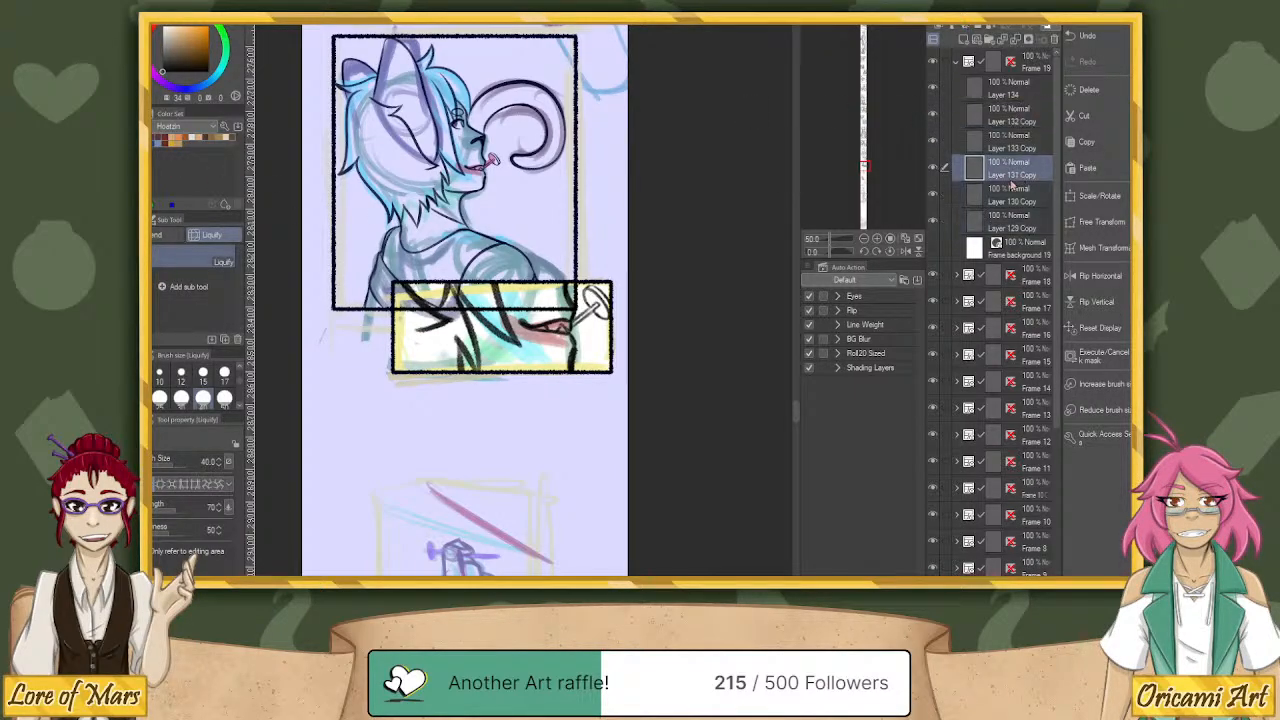
click(938, 200)
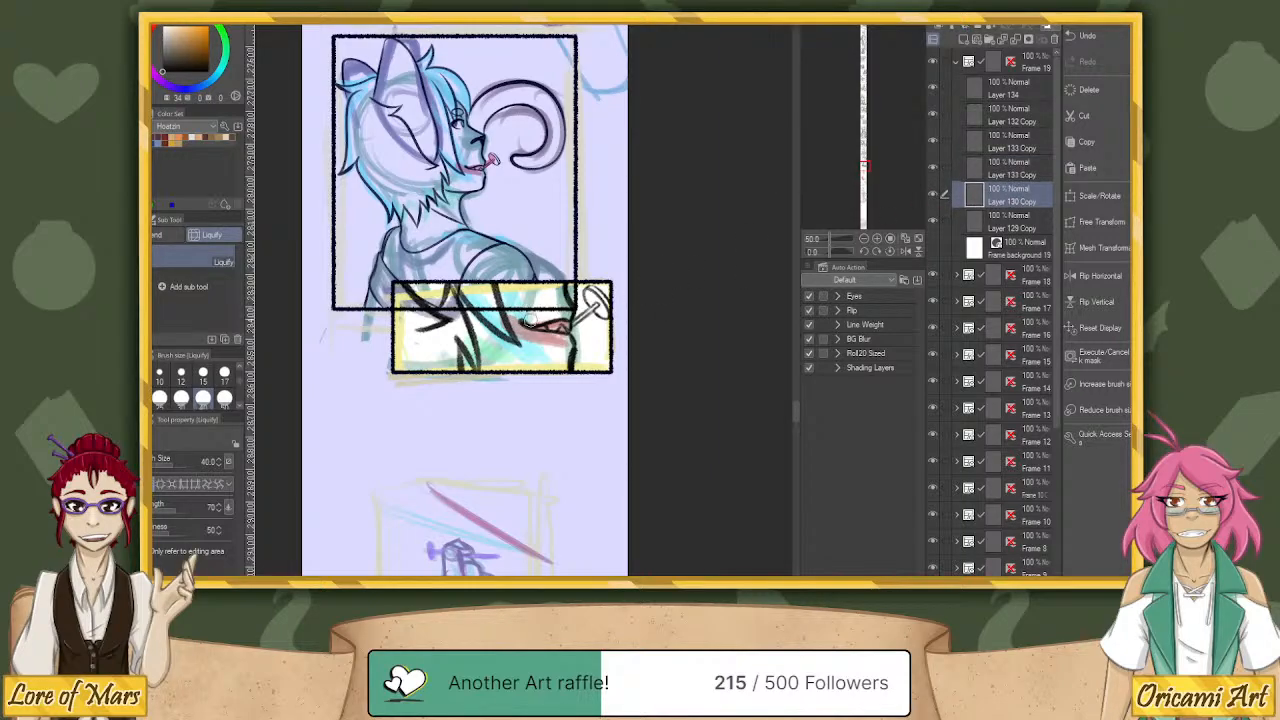
scroll(236, 404, down, 2)
click(226, 400)
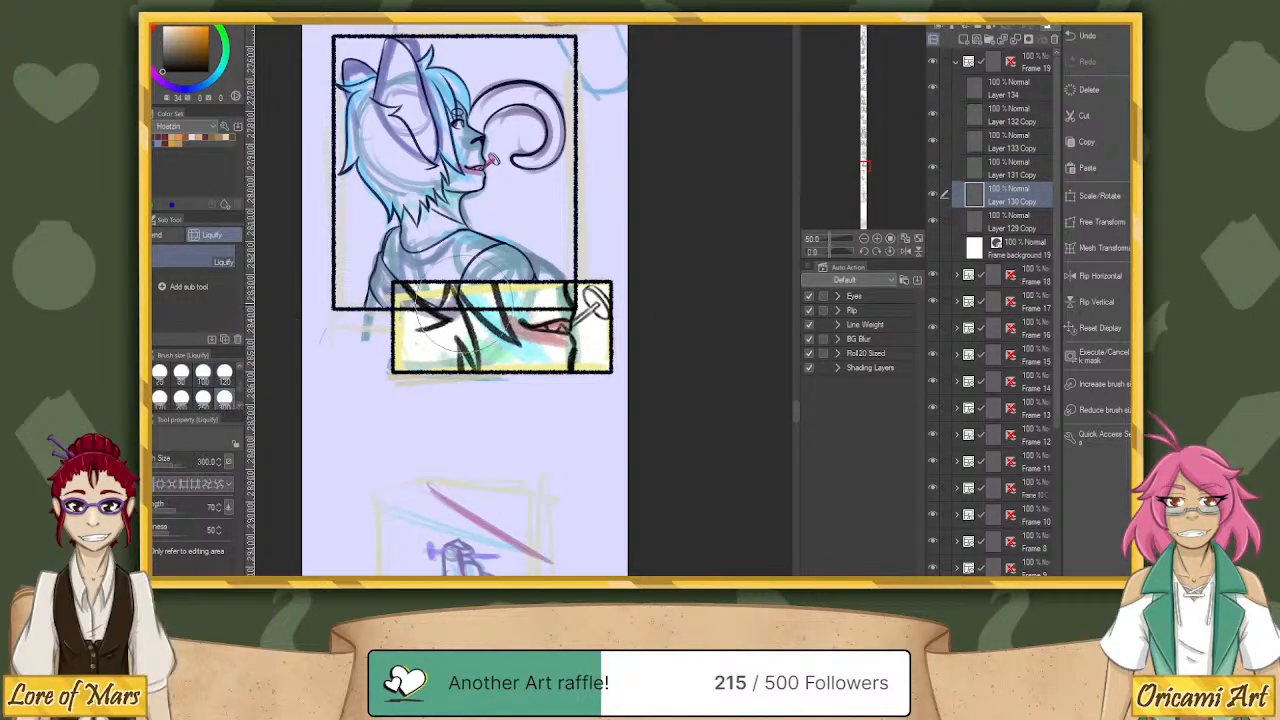
click(225, 374)
mouse_move(522, 326)
mouse_down()
mouse_move(512, 291)
mouse_move(540, 299)
mouse_up()
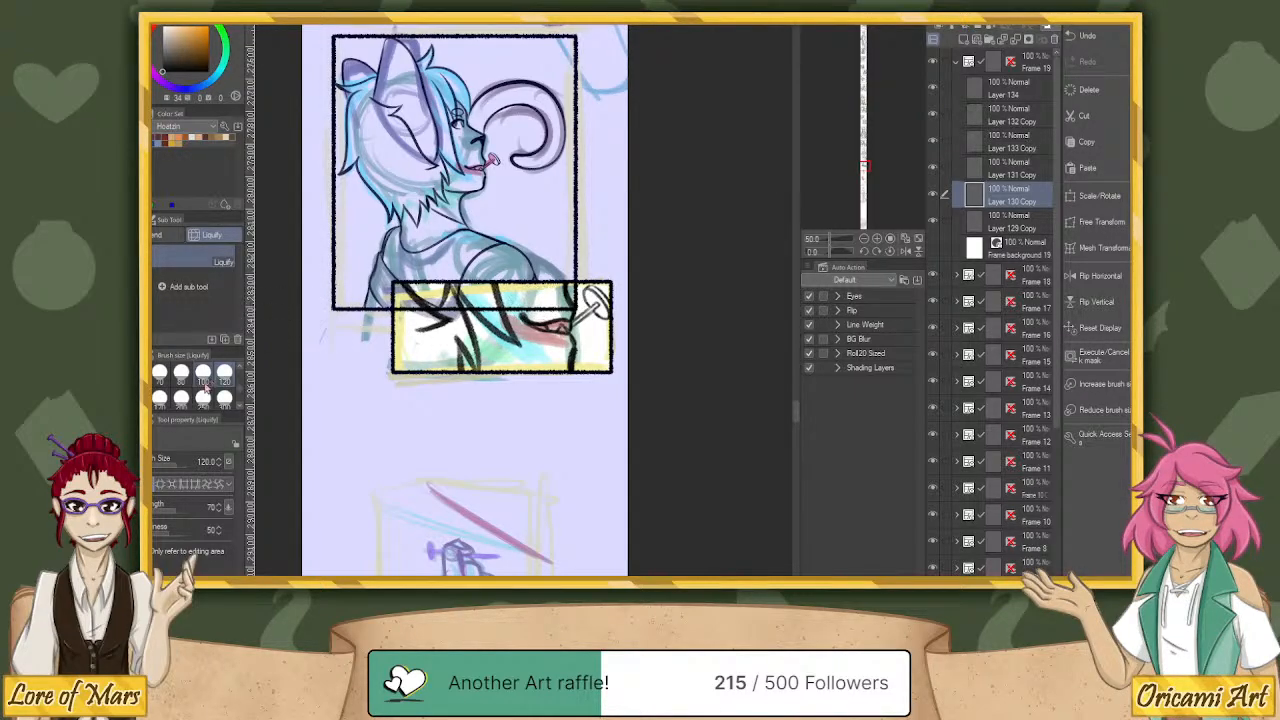
click(138, 374)
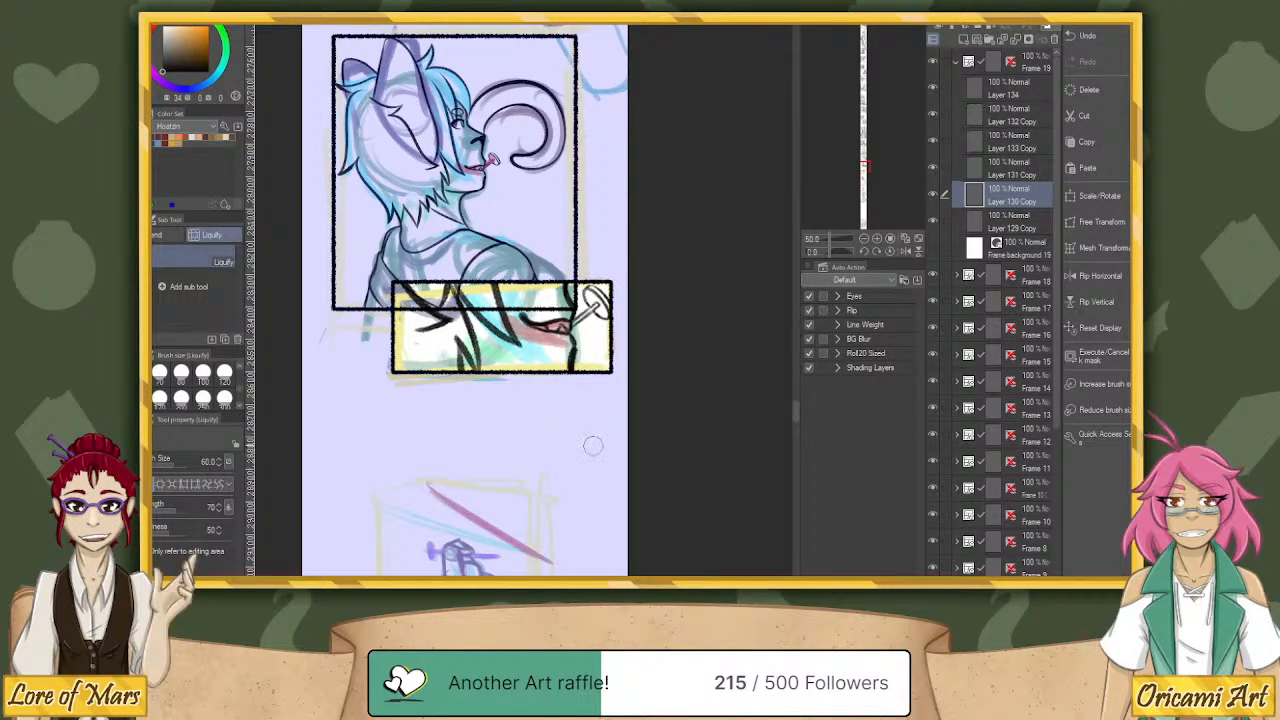
click(224, 398)
mouse_move(510, 307)
mouse_down()
mouse_move(492, 306)
mouse_move(512, 326)
mouse_move(514, 310)
mouse_up()
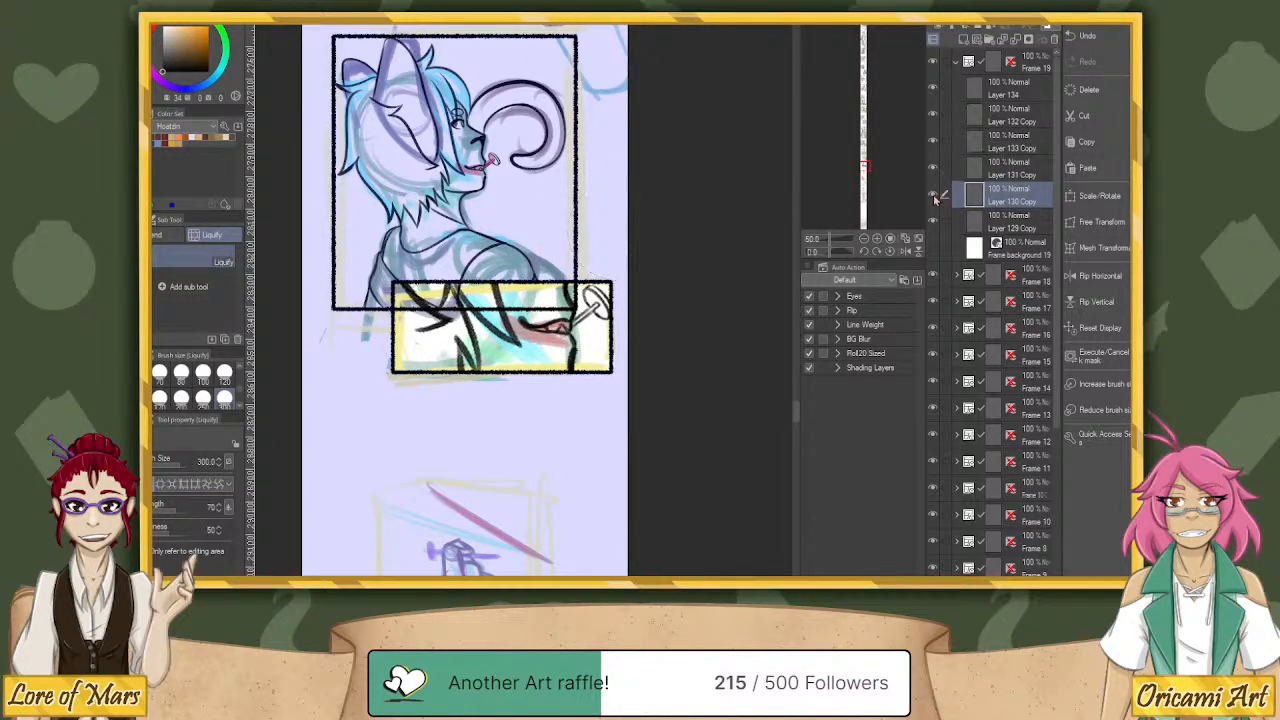
Lower Layer 130 Copy's opacity and add a new layer above it for inking with the Super Line Pencil at size 15.
drag(1020, 15, 1006, 15)
click(963, 39)
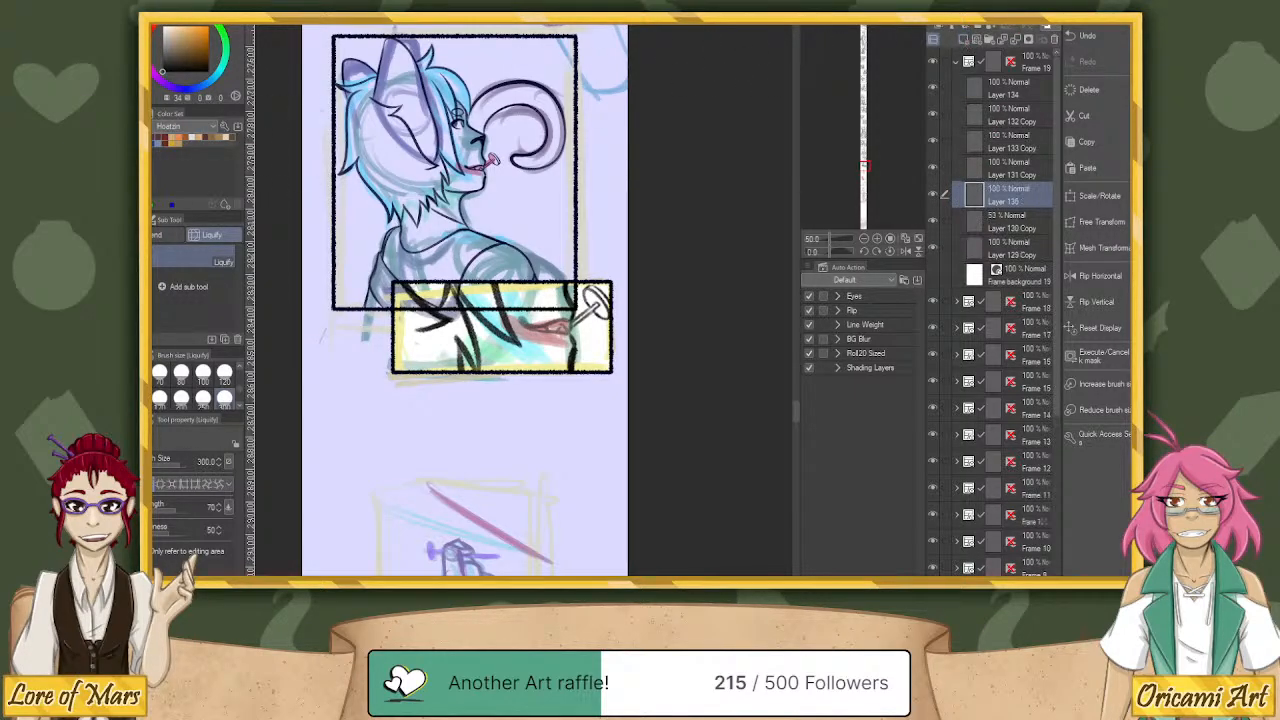
key(p)
drag(836, 252, 827, 252)
drag(240, 371, 241, 364)
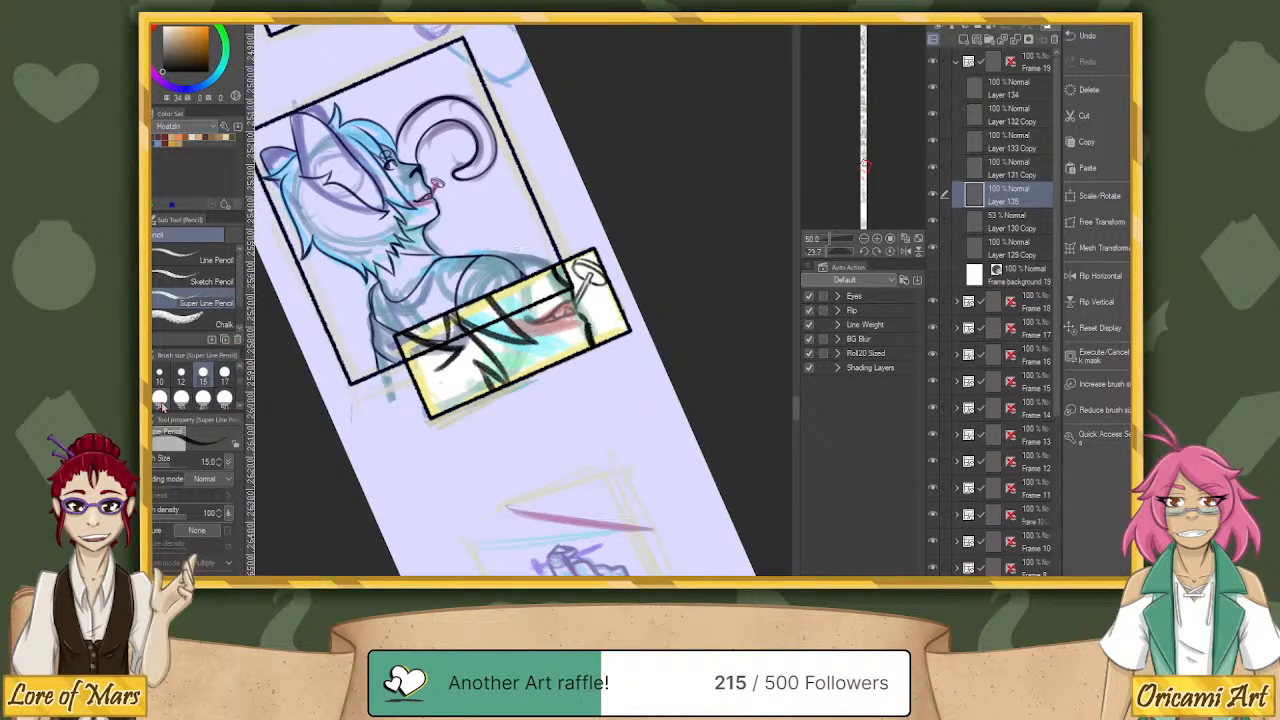
click(160, 398)
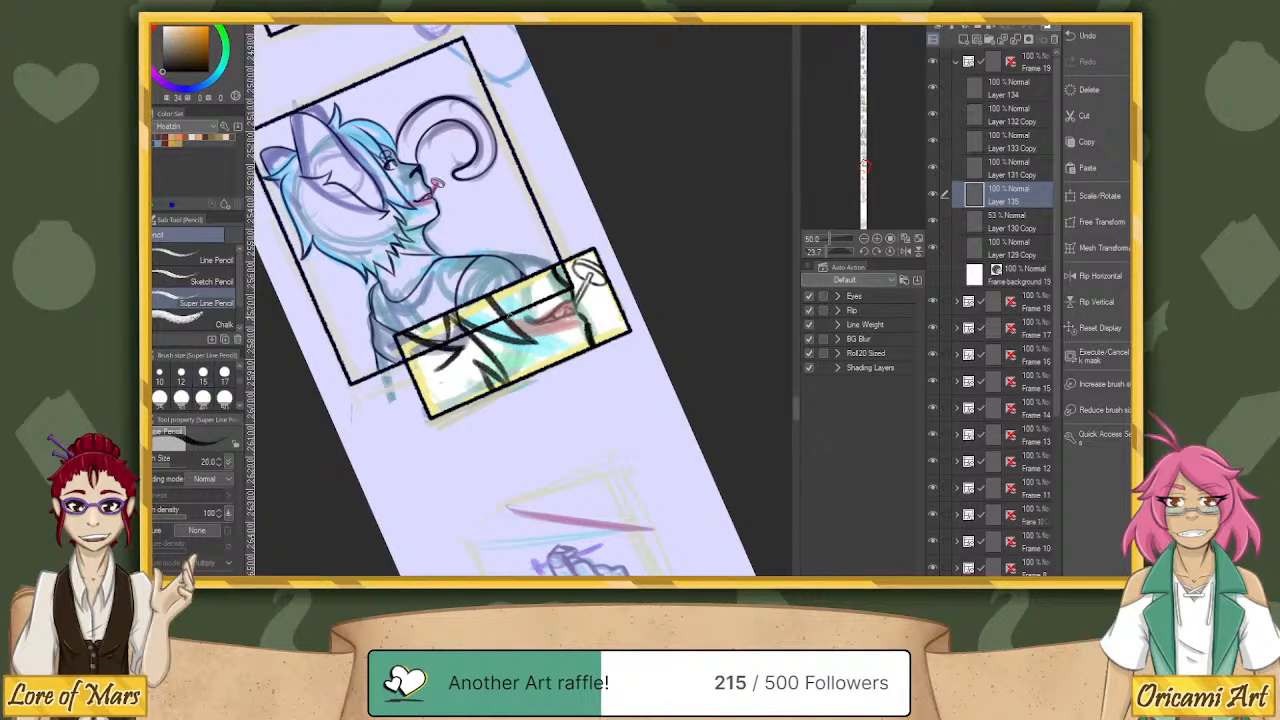
click(203, 374)
Ink the mouth's upper and lower lines in the small panel on the new layer, undoing and redrawing unsatisfactory strokes.
drag(826, 251, 820, 251)
drag(829, 239, 835, 240)
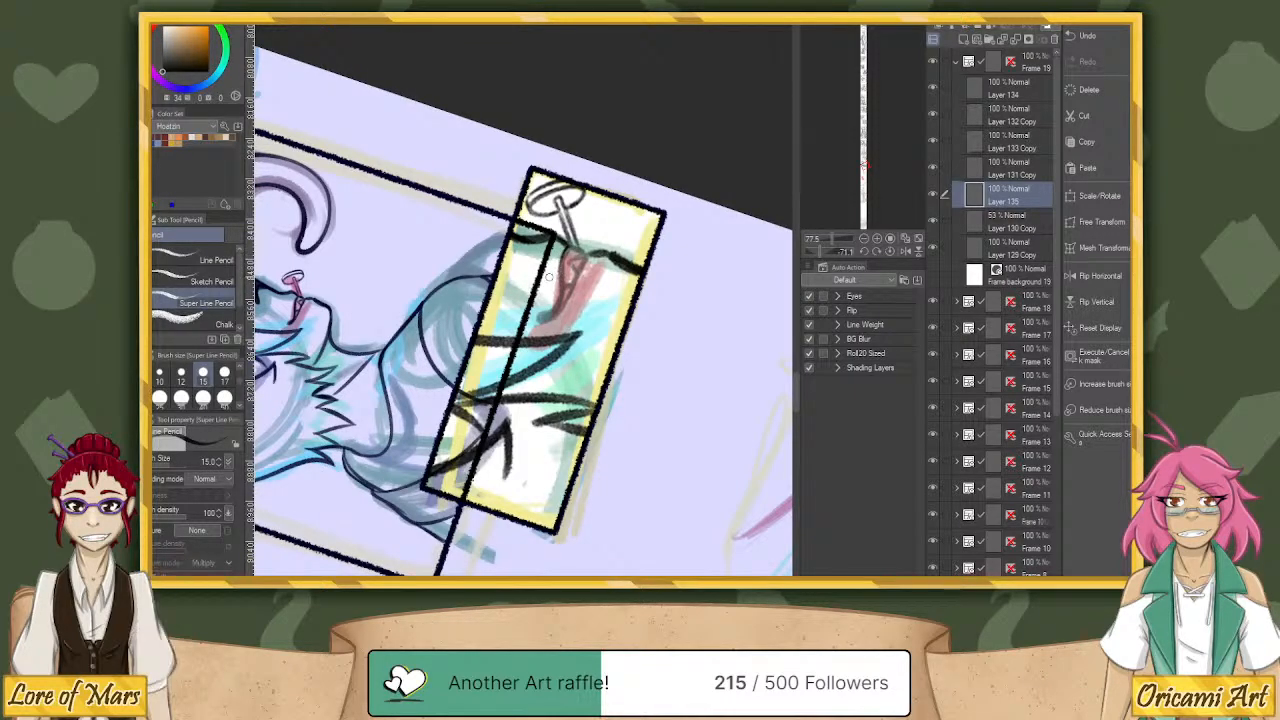
key(ctrl+z)
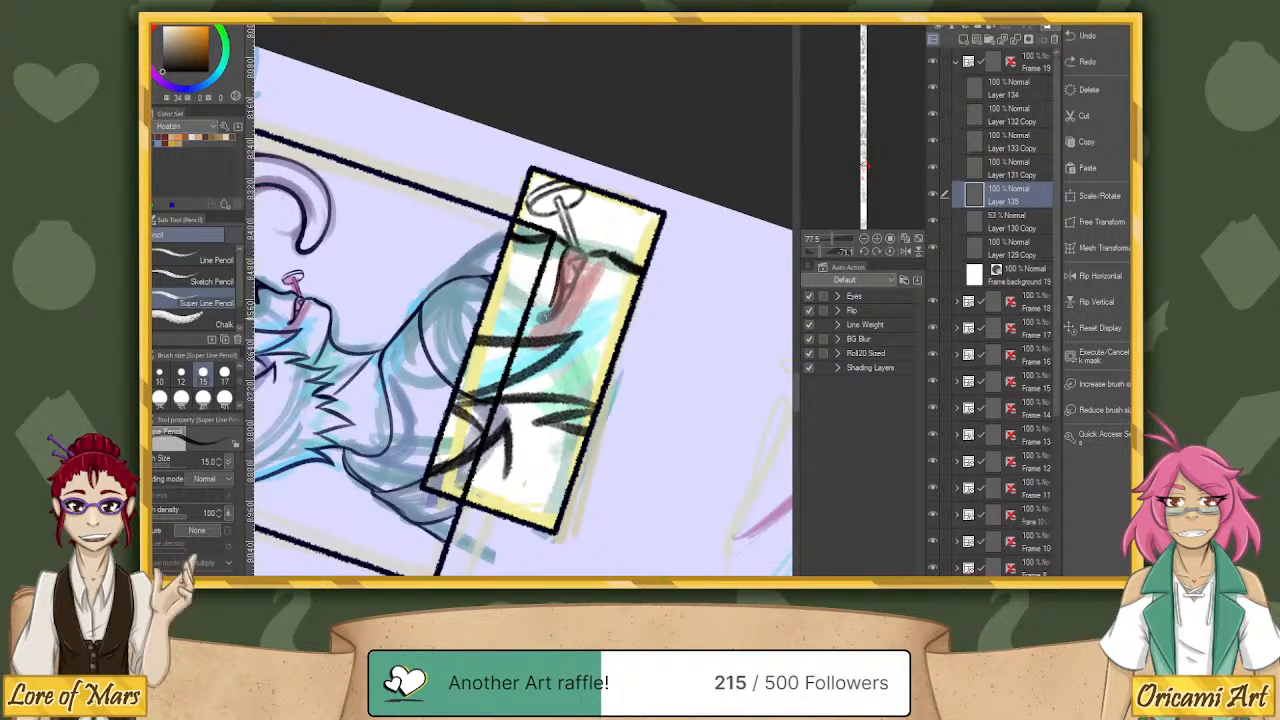
key(ctrl+z)
drag(564, 251, 522, 316)
key(ctrl+z)
mouse_move(566, 247)
mouse_down()
mouse_move(527, 315)
mouse_move(565, 297)
mouse_move(580, 267)
mouse_up()
key(ctrl+z)
drag(556, 303, 590, 252)
click(891, 252)
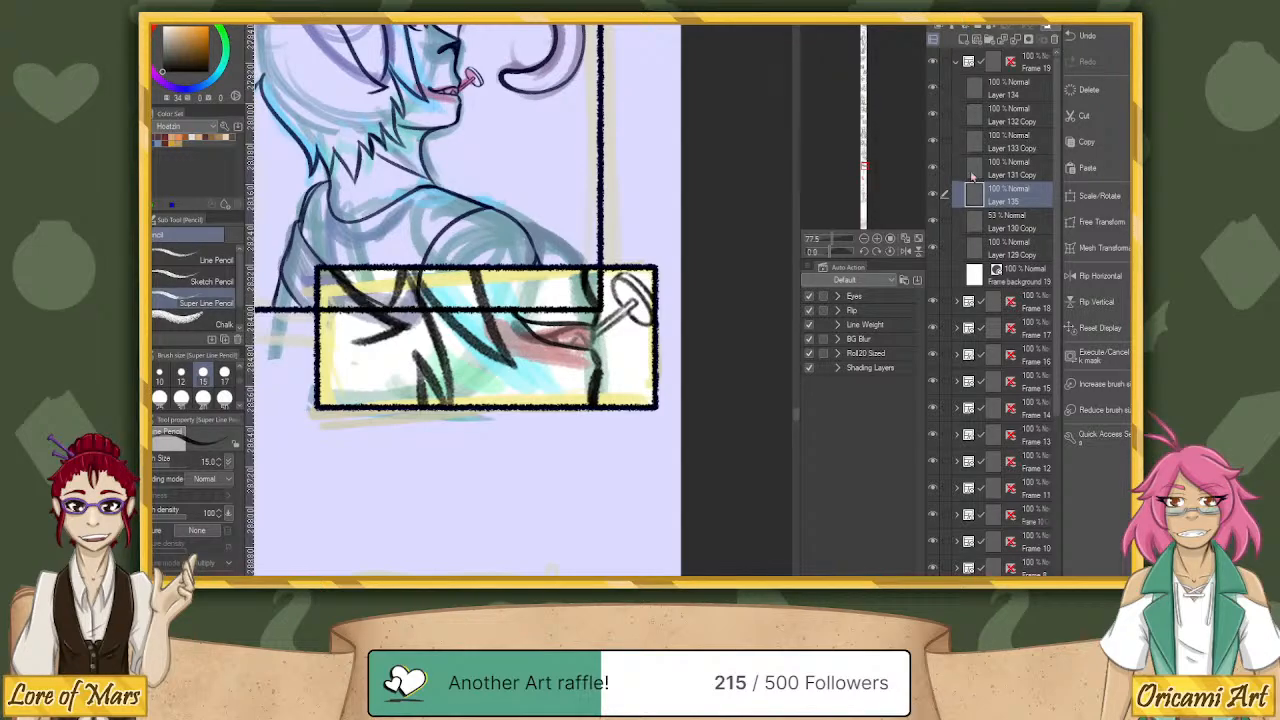
Move Layer 135 above the copied line art layers and merge those layers into a faded Layer 129 Copy.
drag(1003, 199, 934, 90)
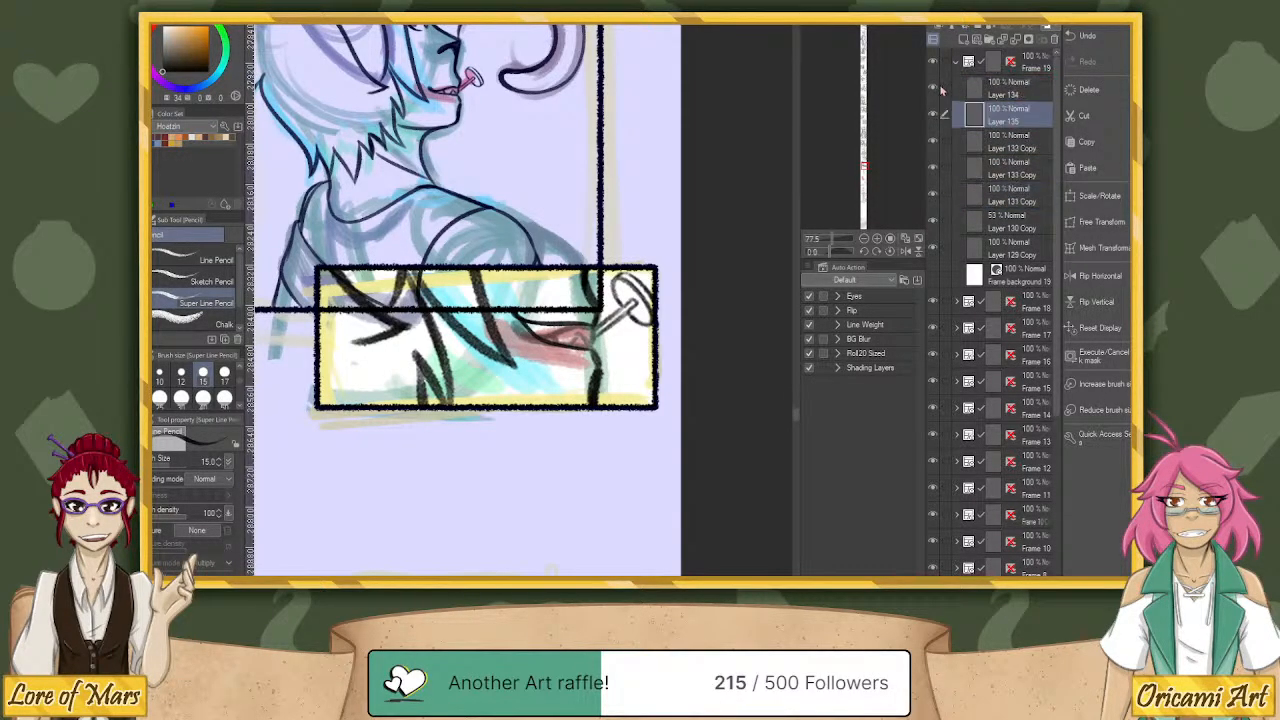
click(1012, 145)
click(1016, 44)
click(1016, 44)
click(1016, 44)
click(1016, 44)
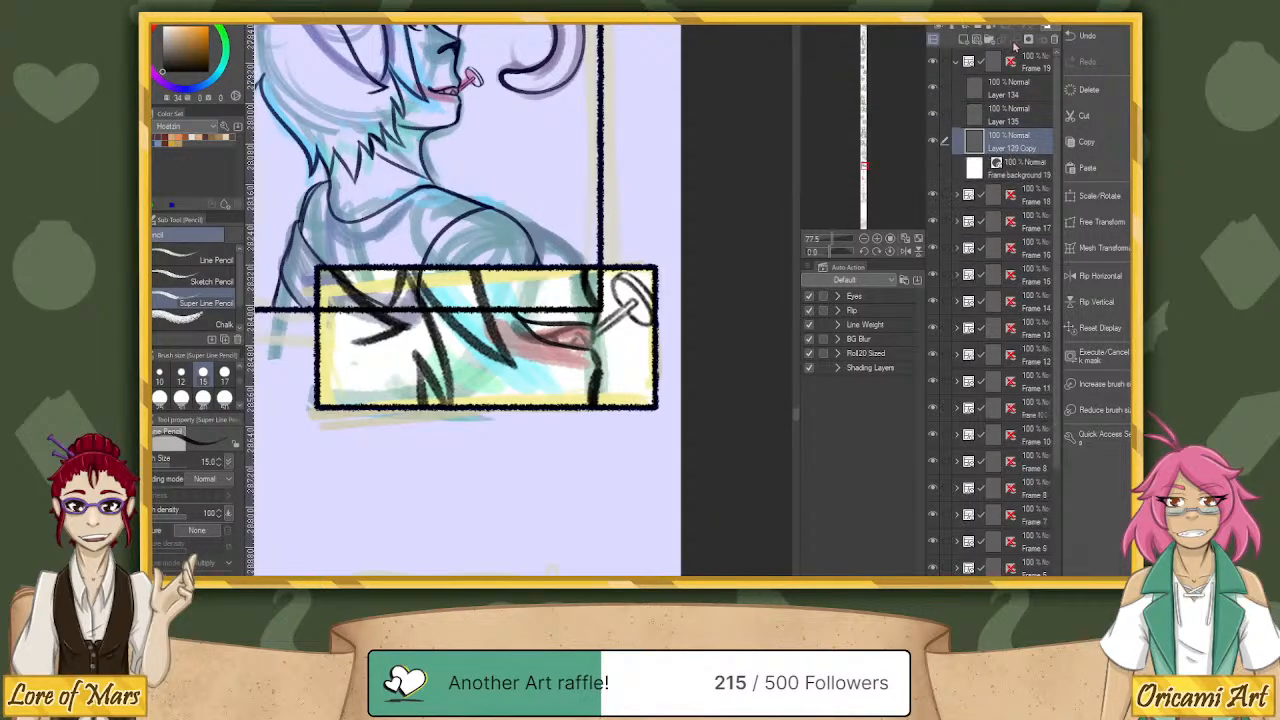
click(934, 171)
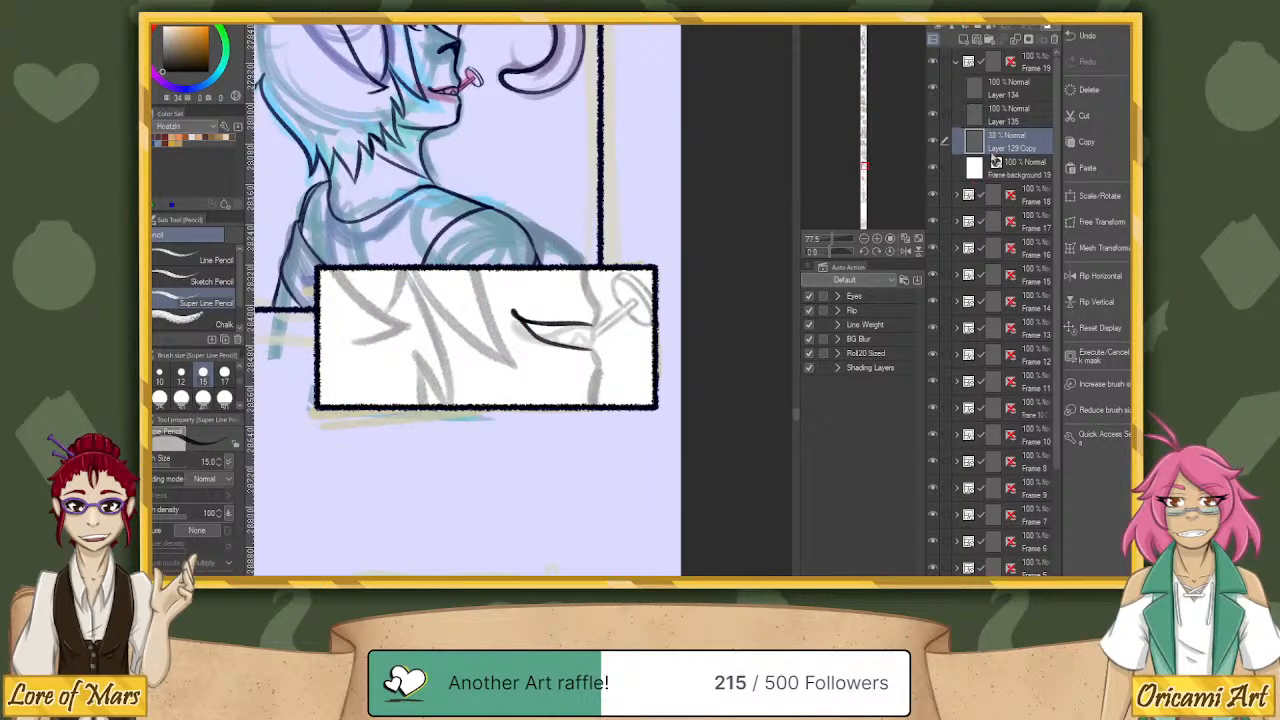
Rotate the inked mouth on Layer 135 slightly upward over the sketched mouth and hide Frame background 19.
click(1010, 116)
key(ctrl+t)
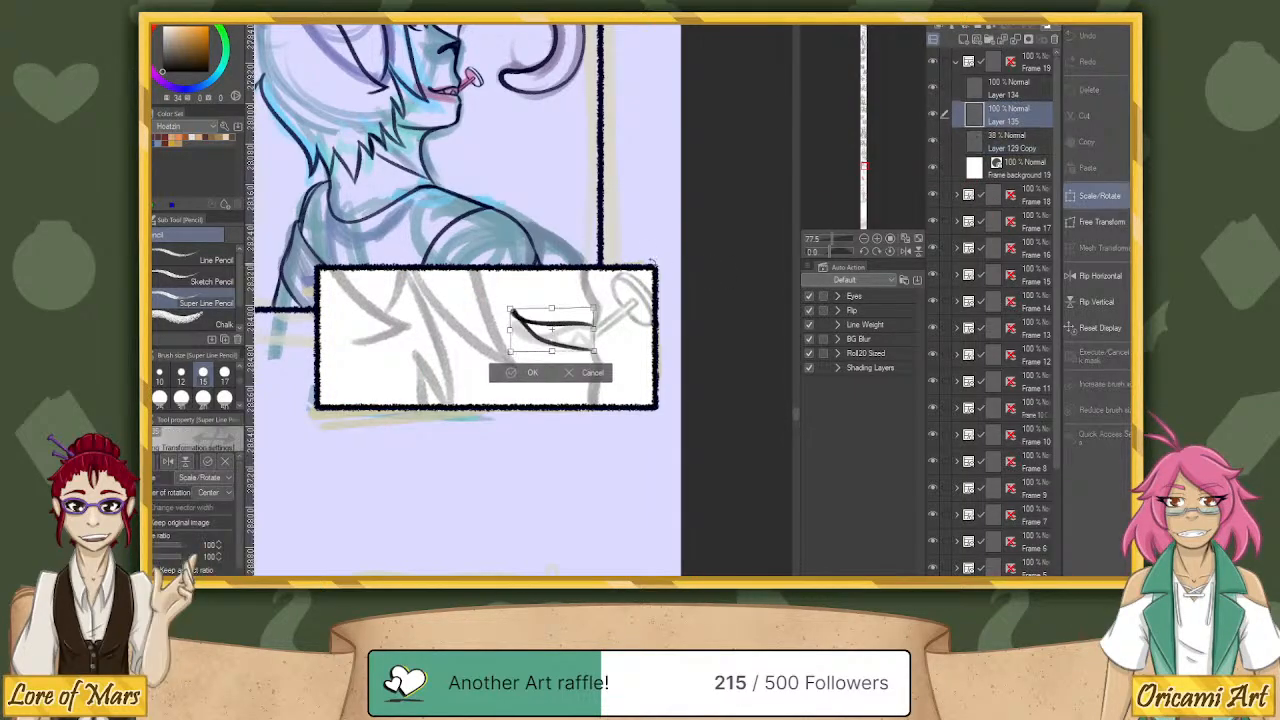
drag(606, 308, 559, 335)
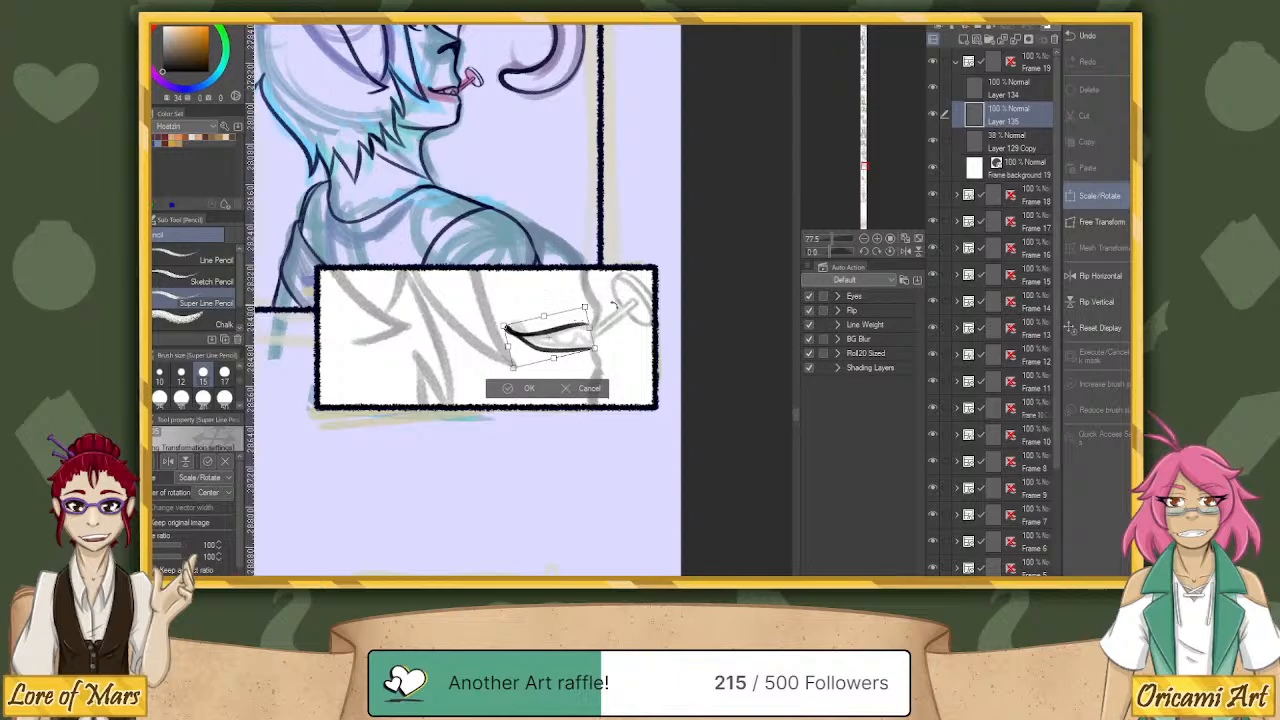
click(510, 389)
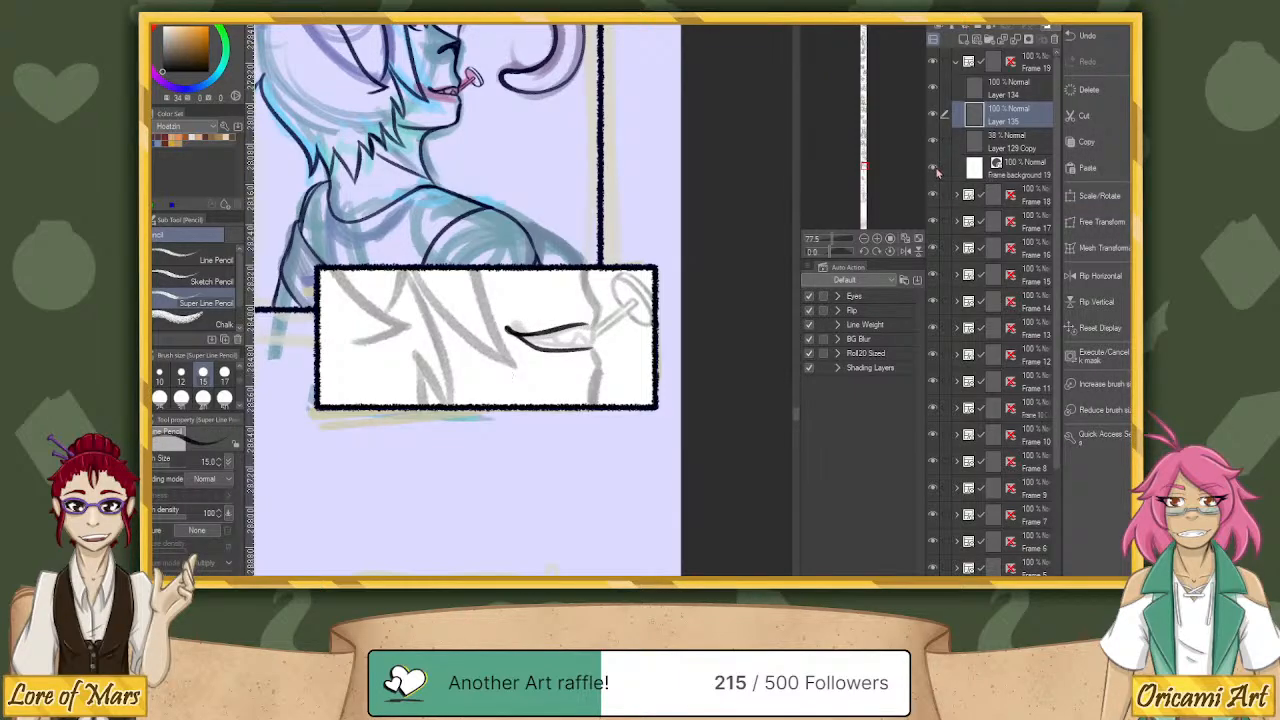
click(933, 171)
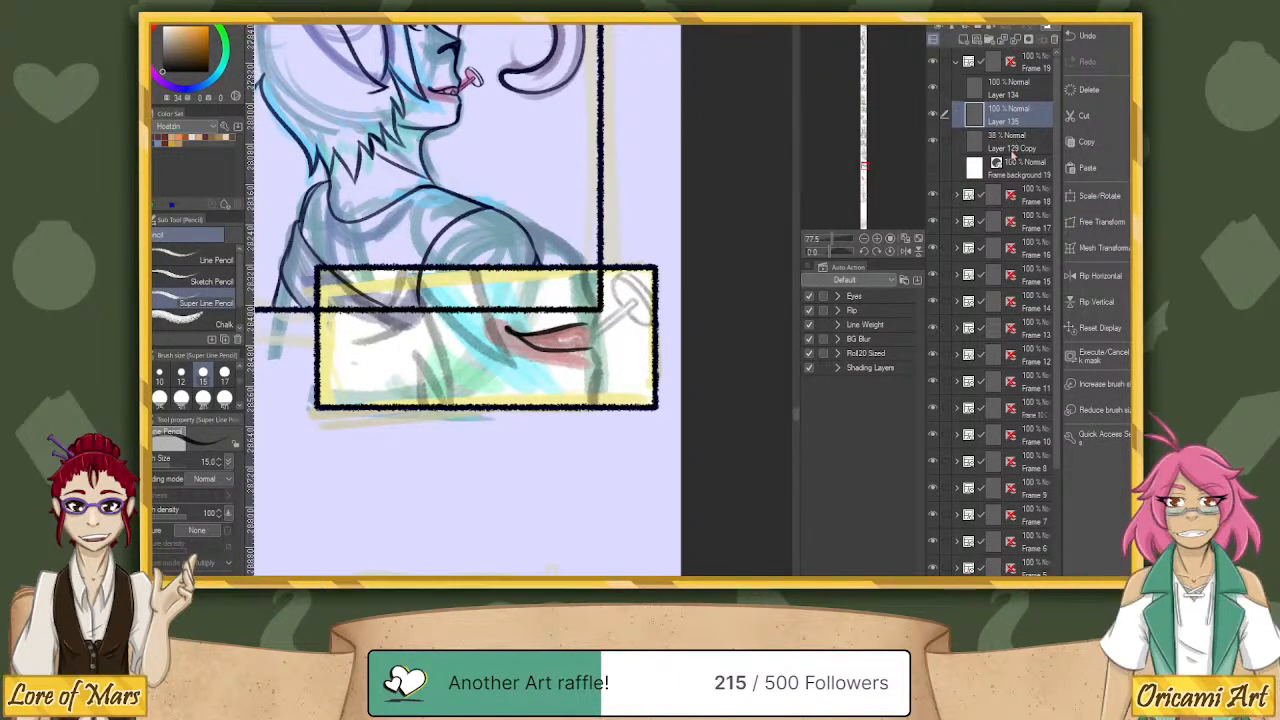
Set Layer 129 Copy's opacity to 33% and ink the face's profile line above and below the mouth on Layer 135.
click(1010, 142)
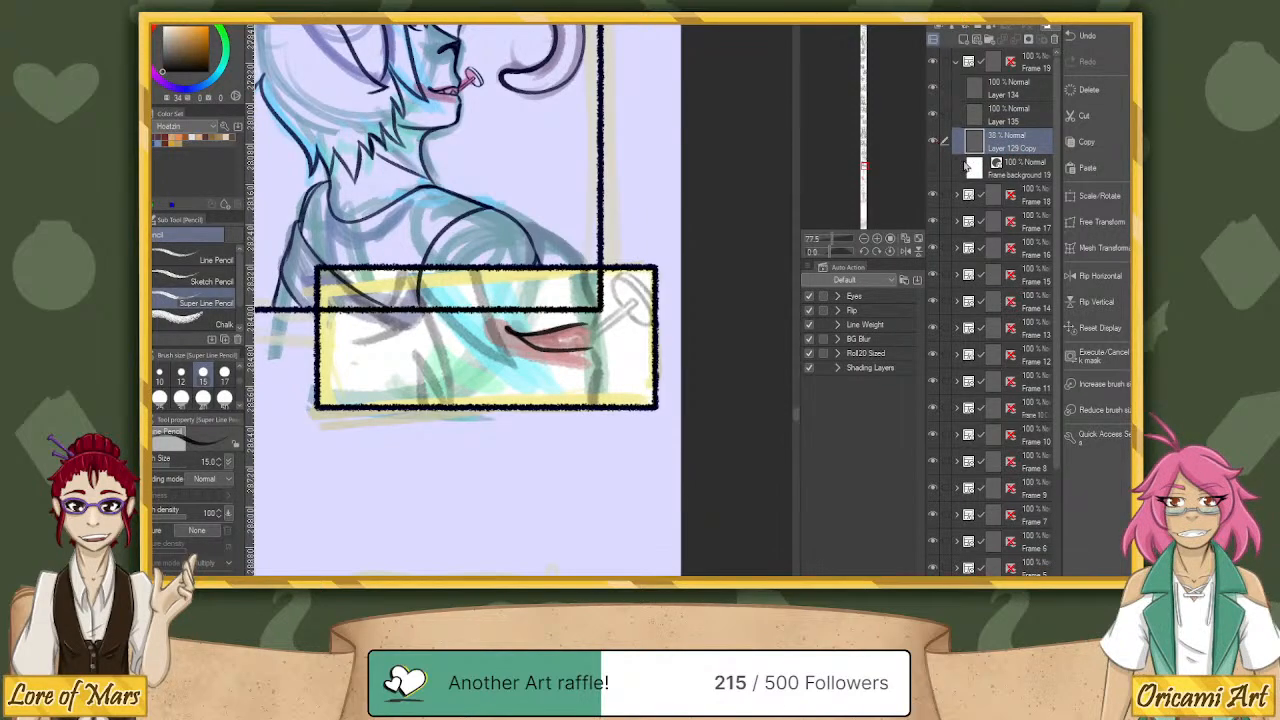
click(1010, 118)
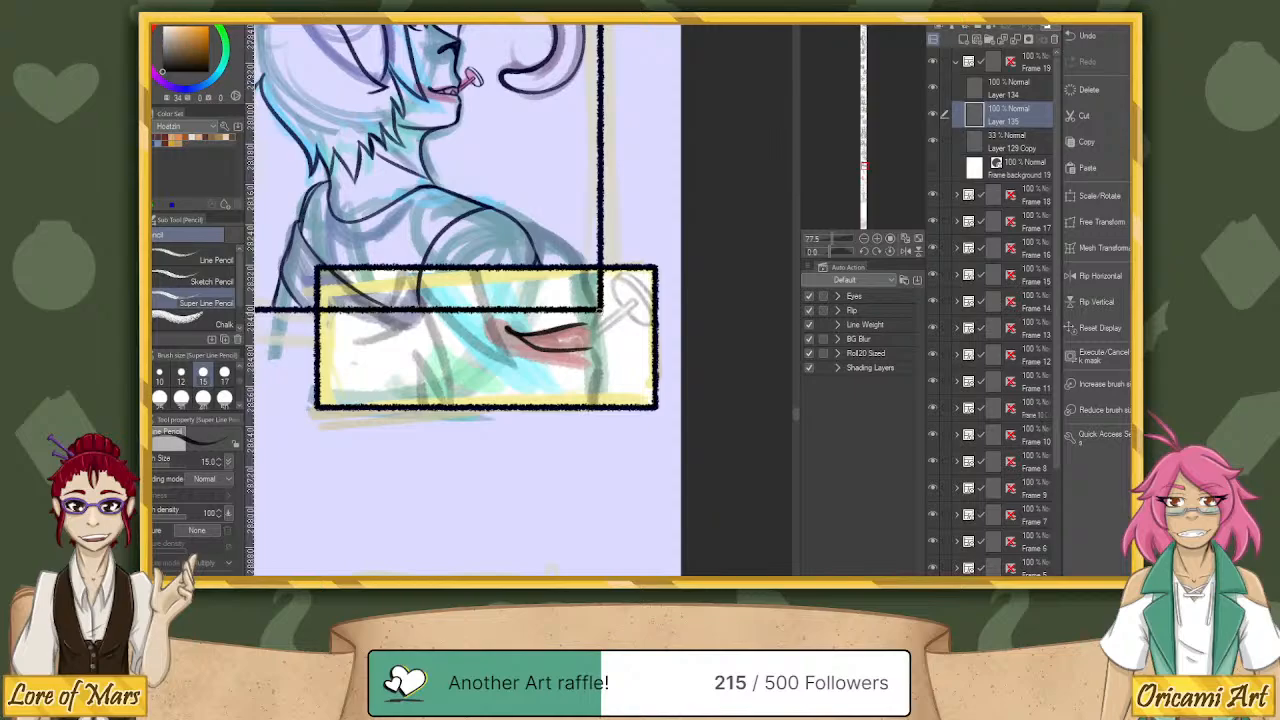
drag(844, 255, 813, 255)
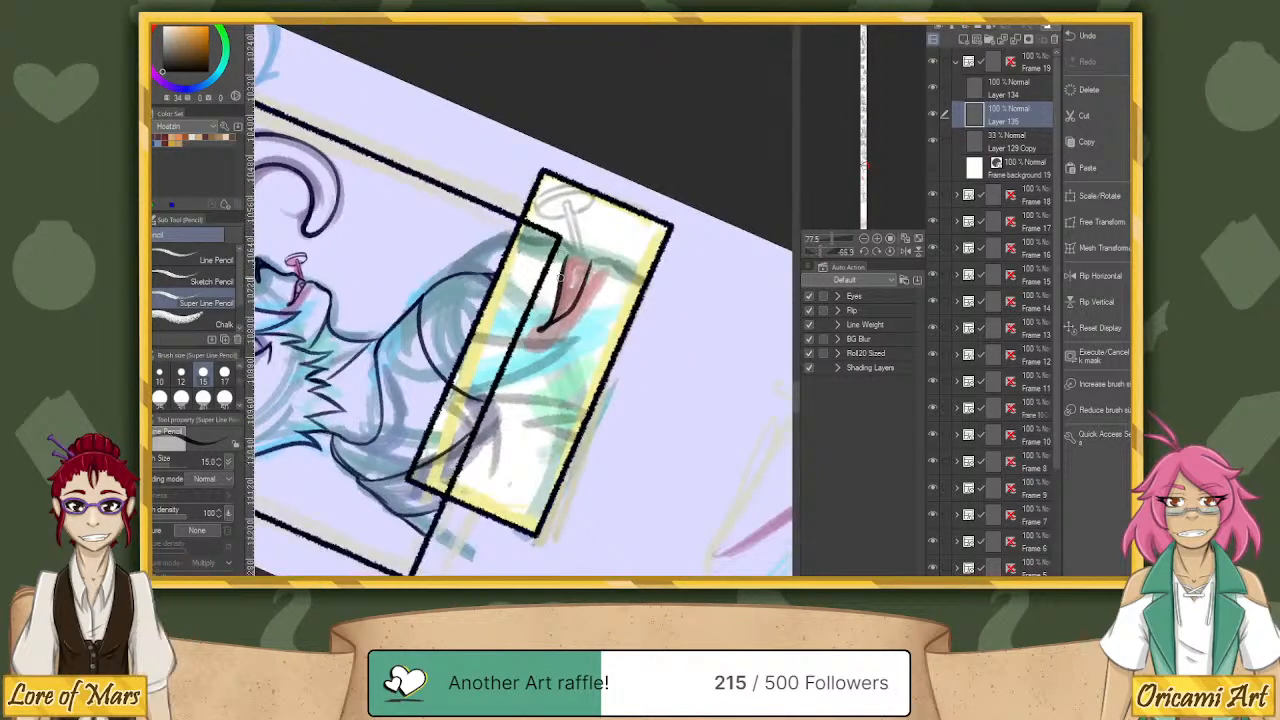
click(891, 251)
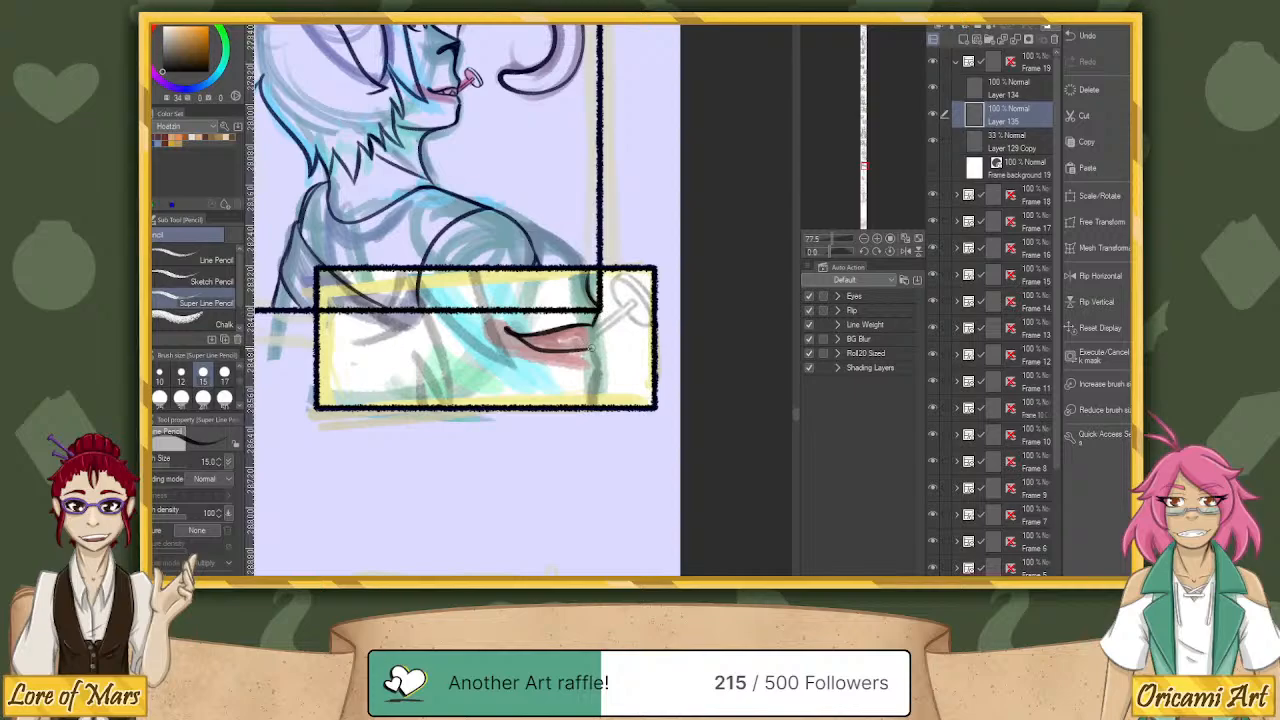
drag(591, 350, 590, 398)
drag(829, 252, 830, 253)
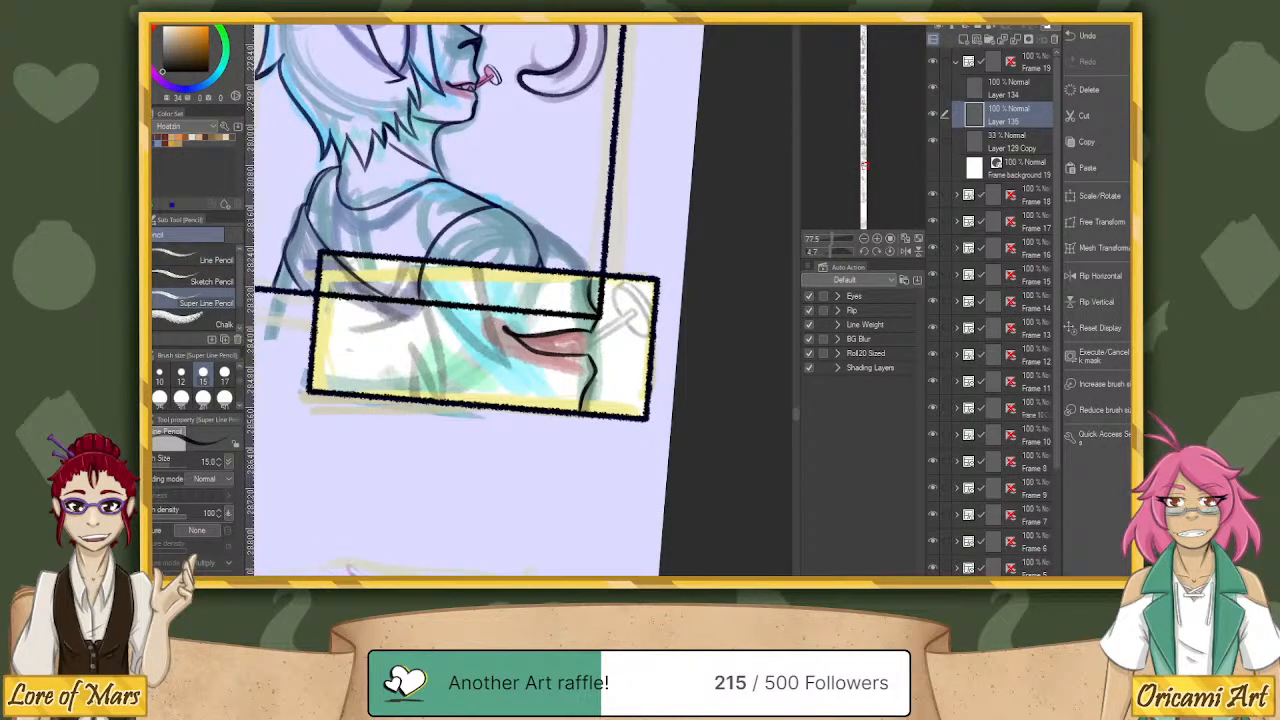
Try to reshape the inked profile line around the mouth on Layer 135 with Liquify at brush sizes 300 and 120.
key(j)
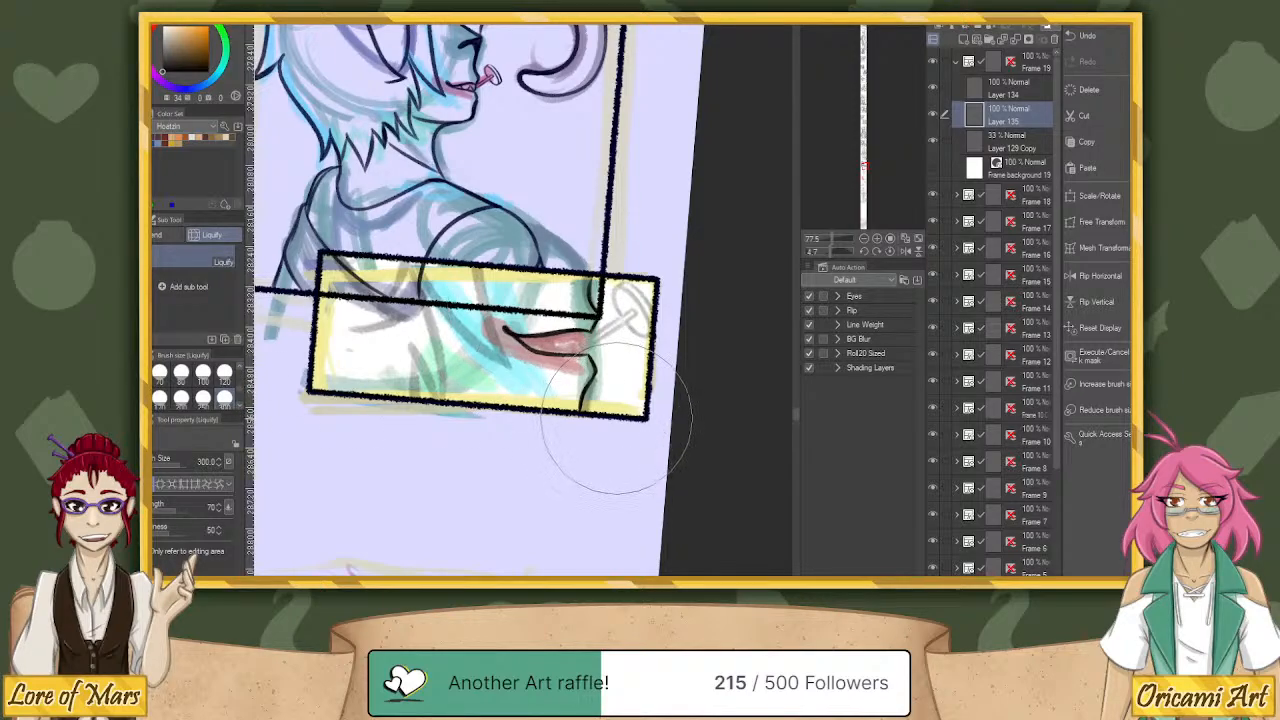
drag(620, 419, 609, 417)
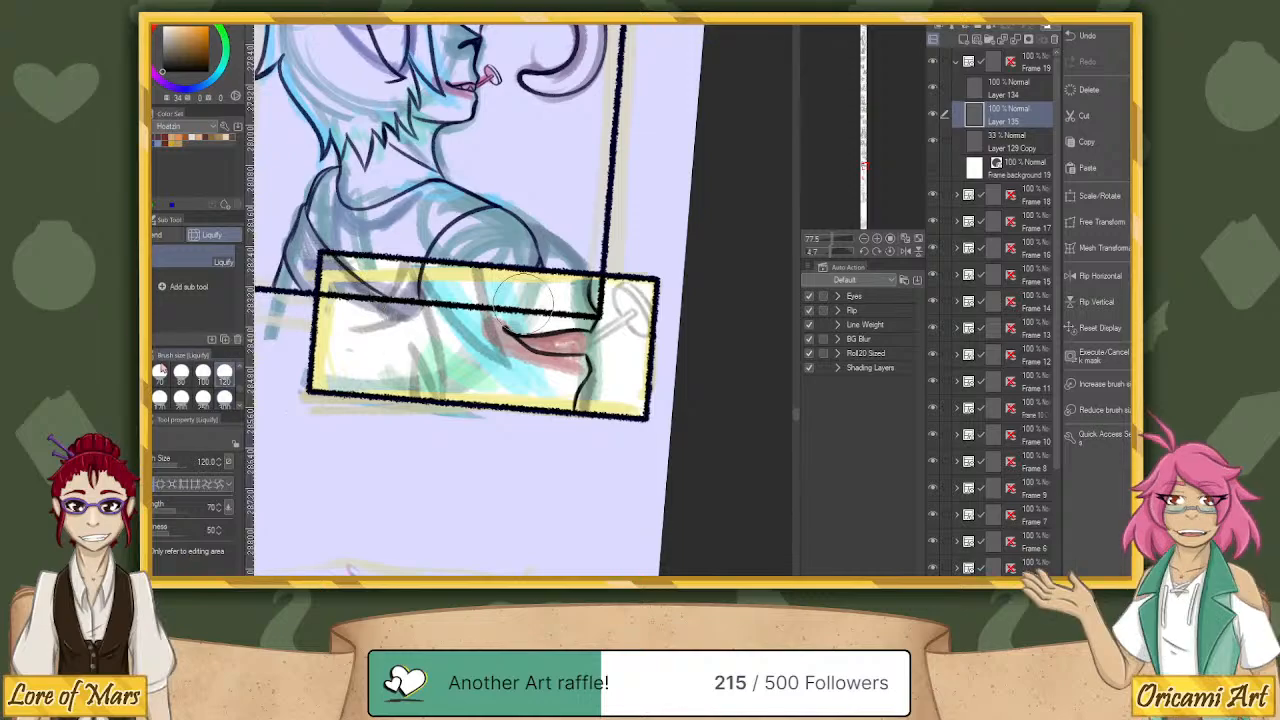
click(227, 367)
scroll(200, 378, up, 3)
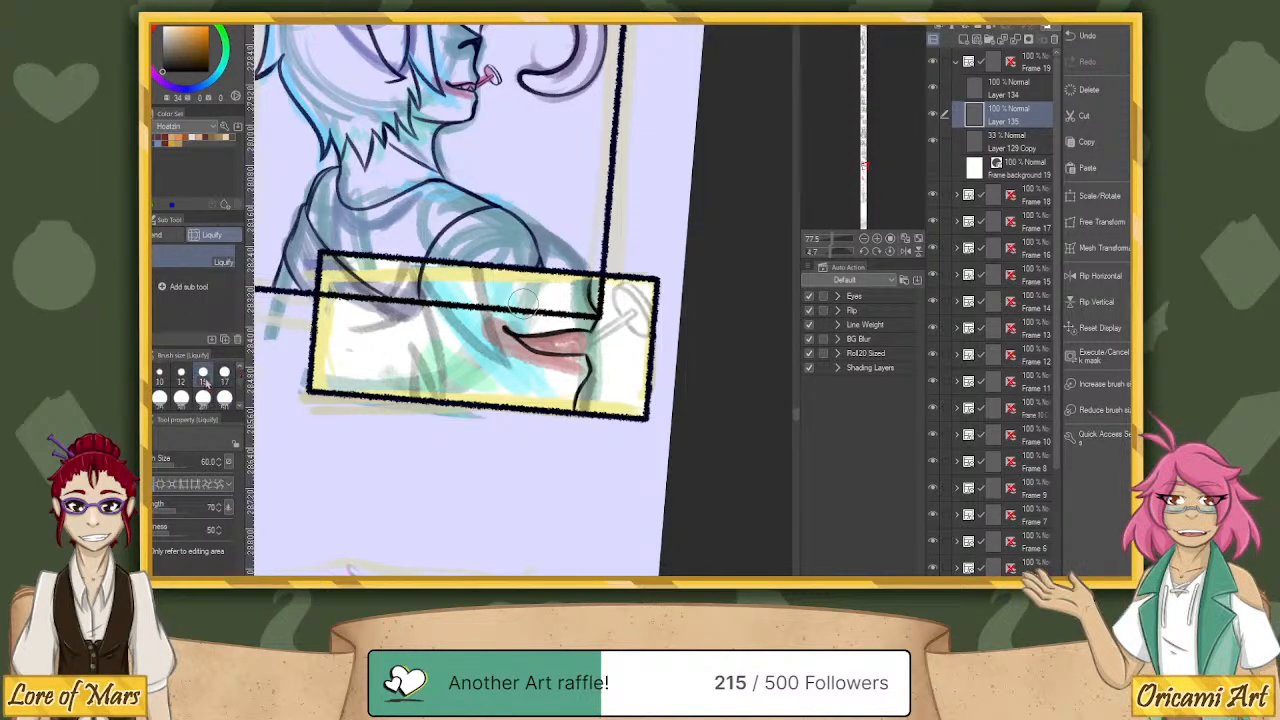
click(203, 372)
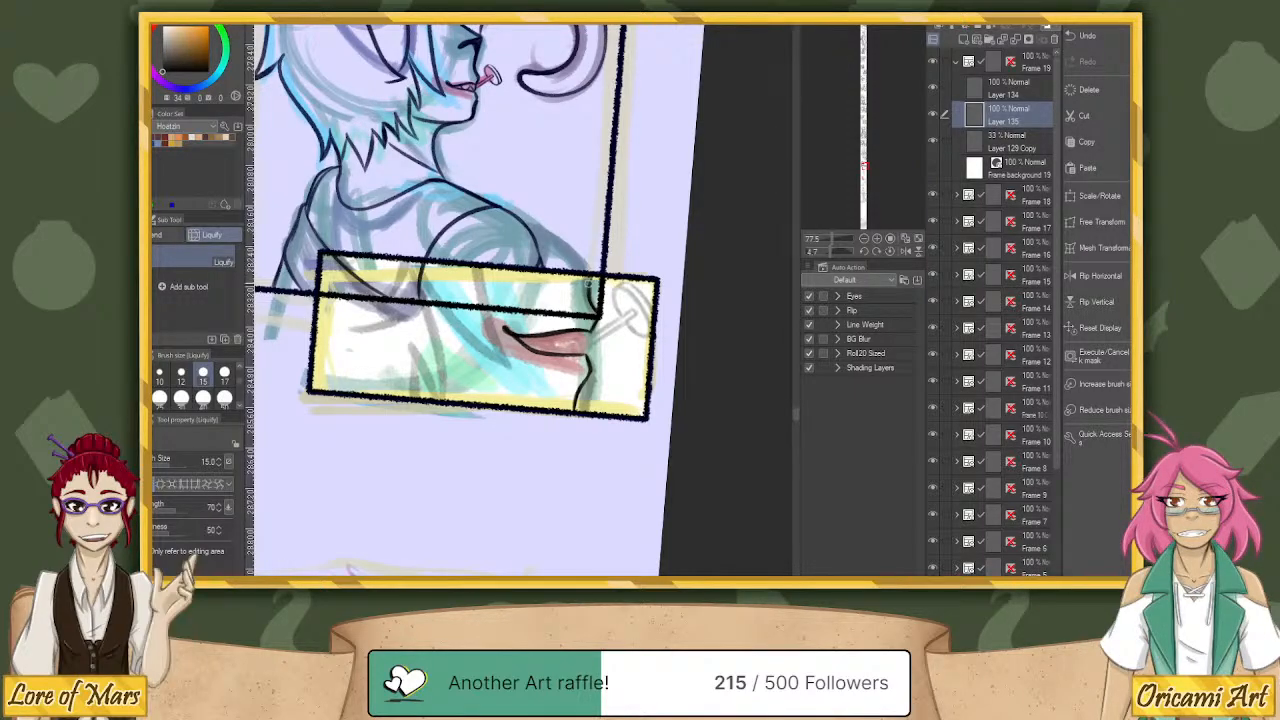
scroll(240, 408, down, 2)
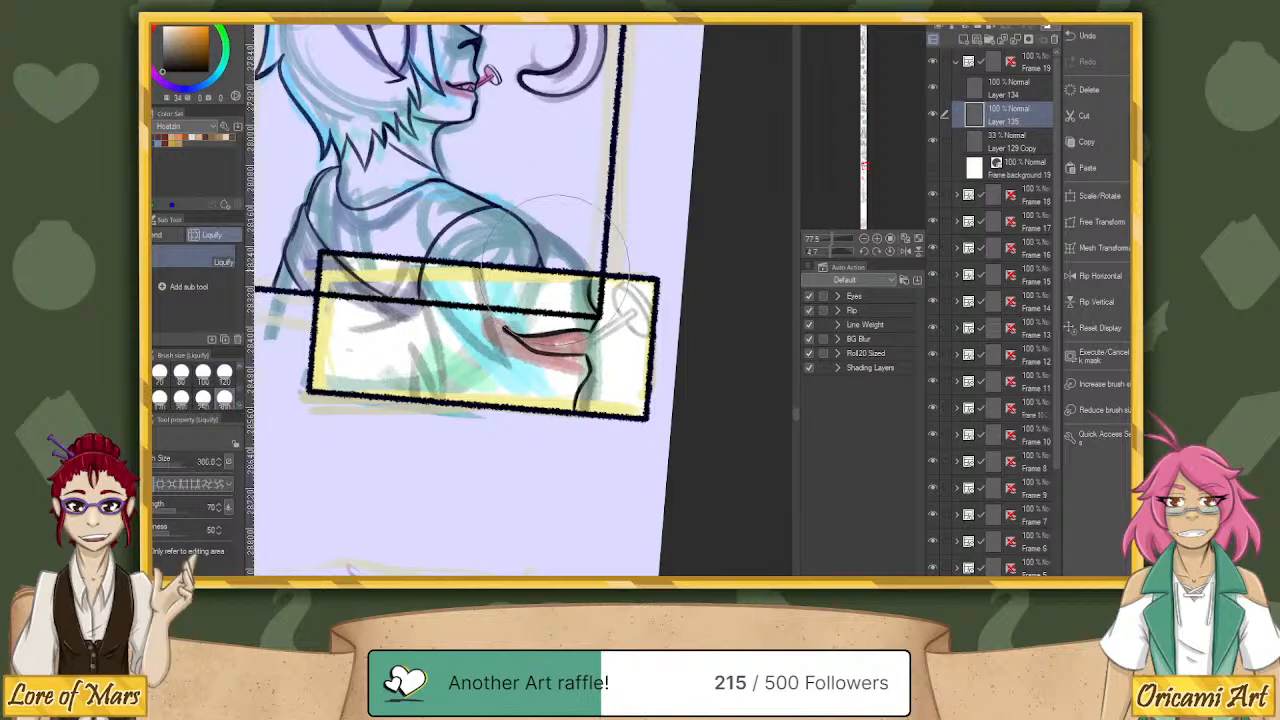
click(224, 372)
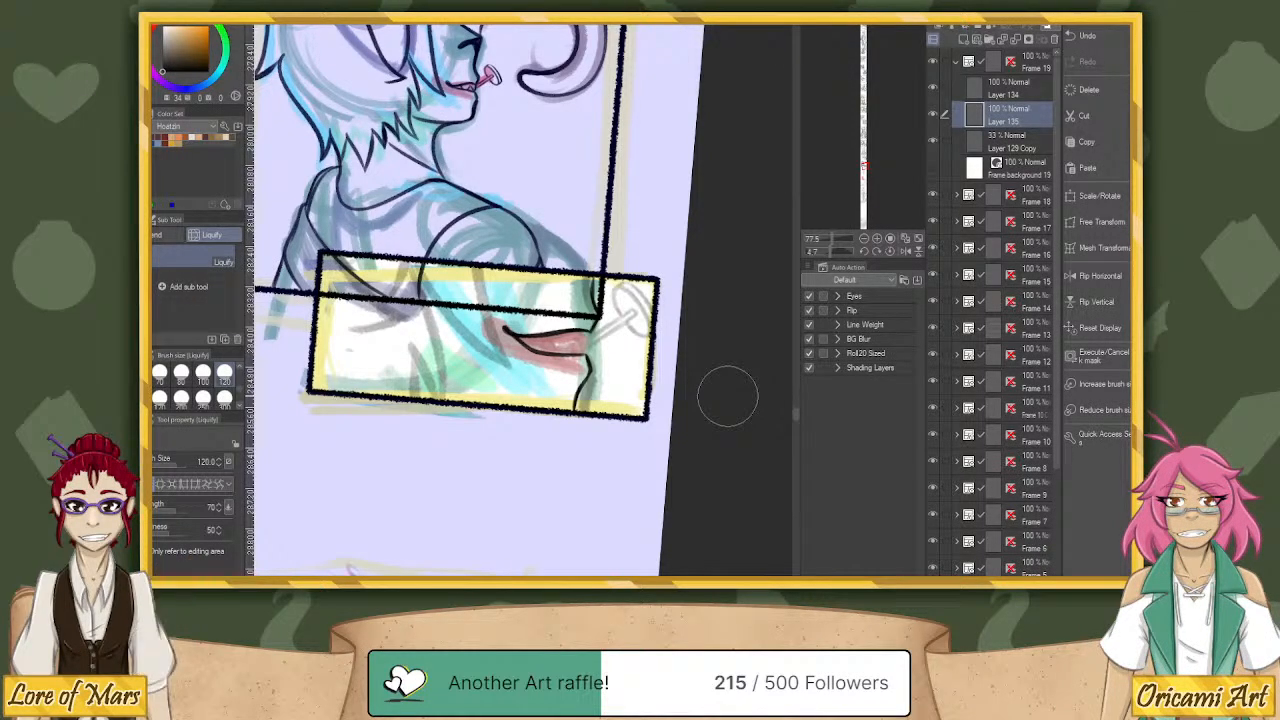
mouse_move(592, 296)
mouse_down()
mouse_move(587, 393)
mouse_move(510, 323)
mouse_move(590, 357)
mouse_move(581, 415)
mouse_up()
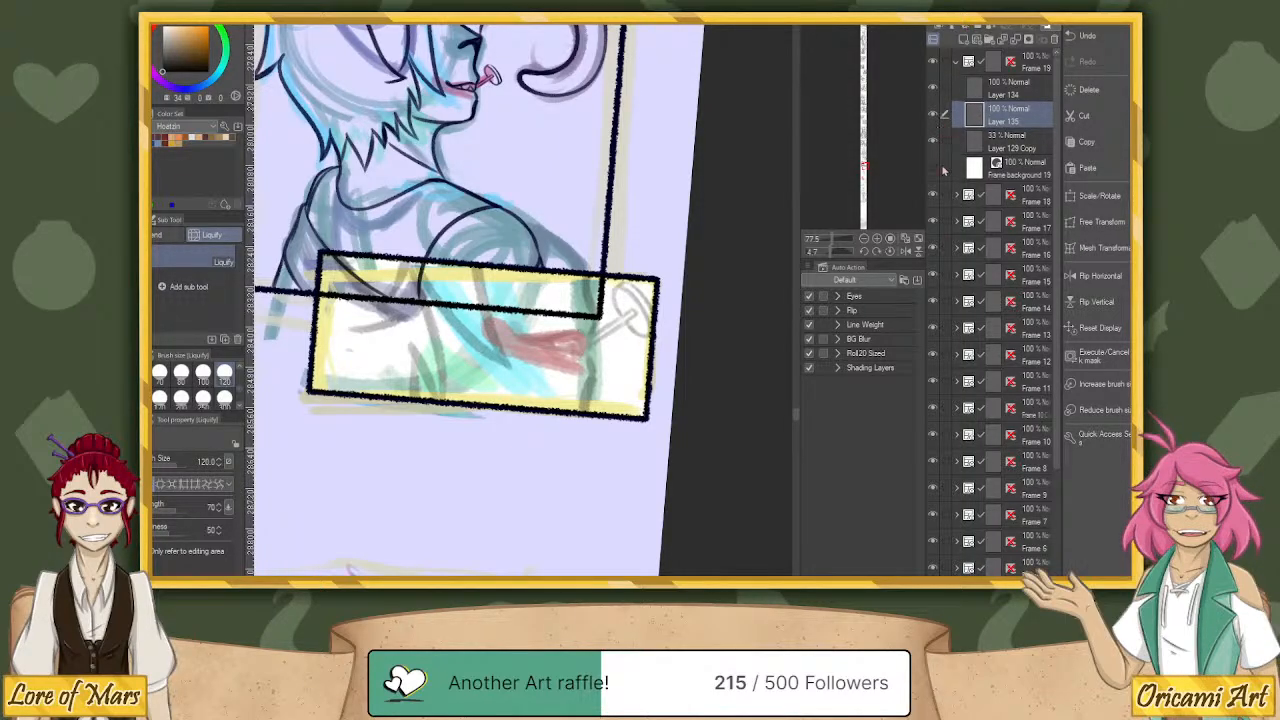
Choose the Sketch Pencil with a blue hue, reset the canvas rotation and hide Layer 129 Copy.
key(p)
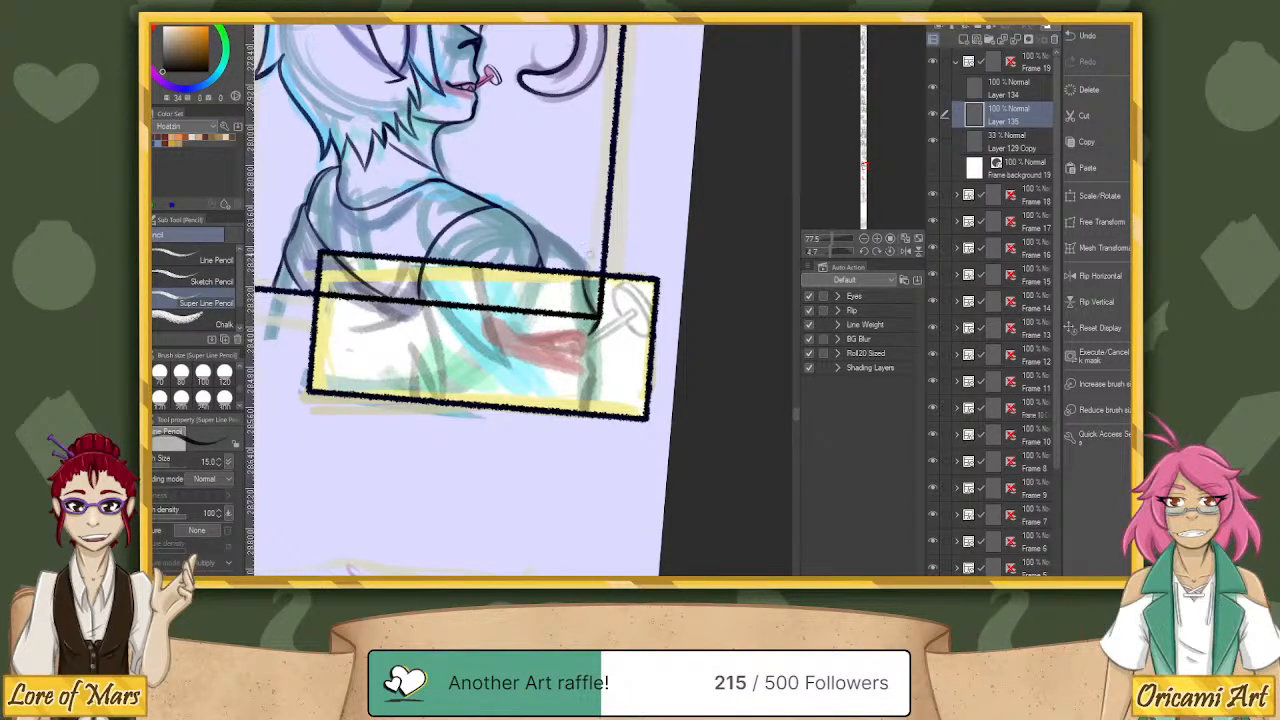
key(ctrl+z)
click(190, 89)
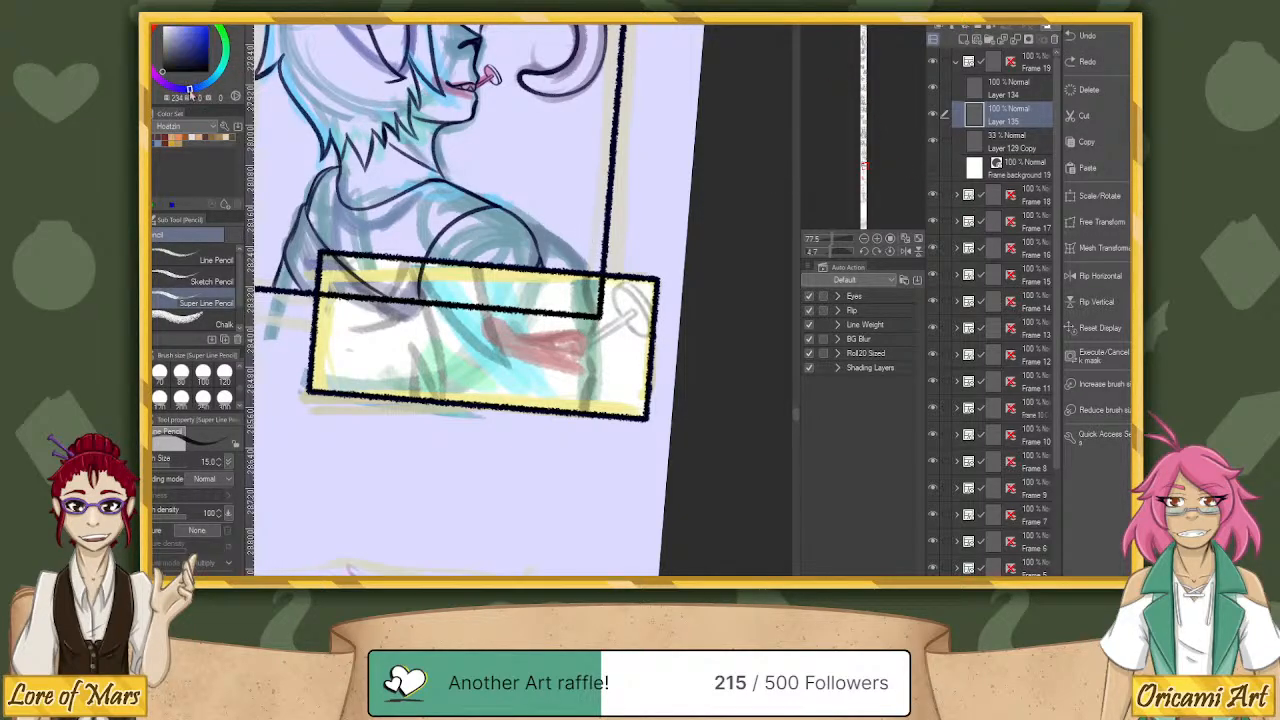
click(211, 281)
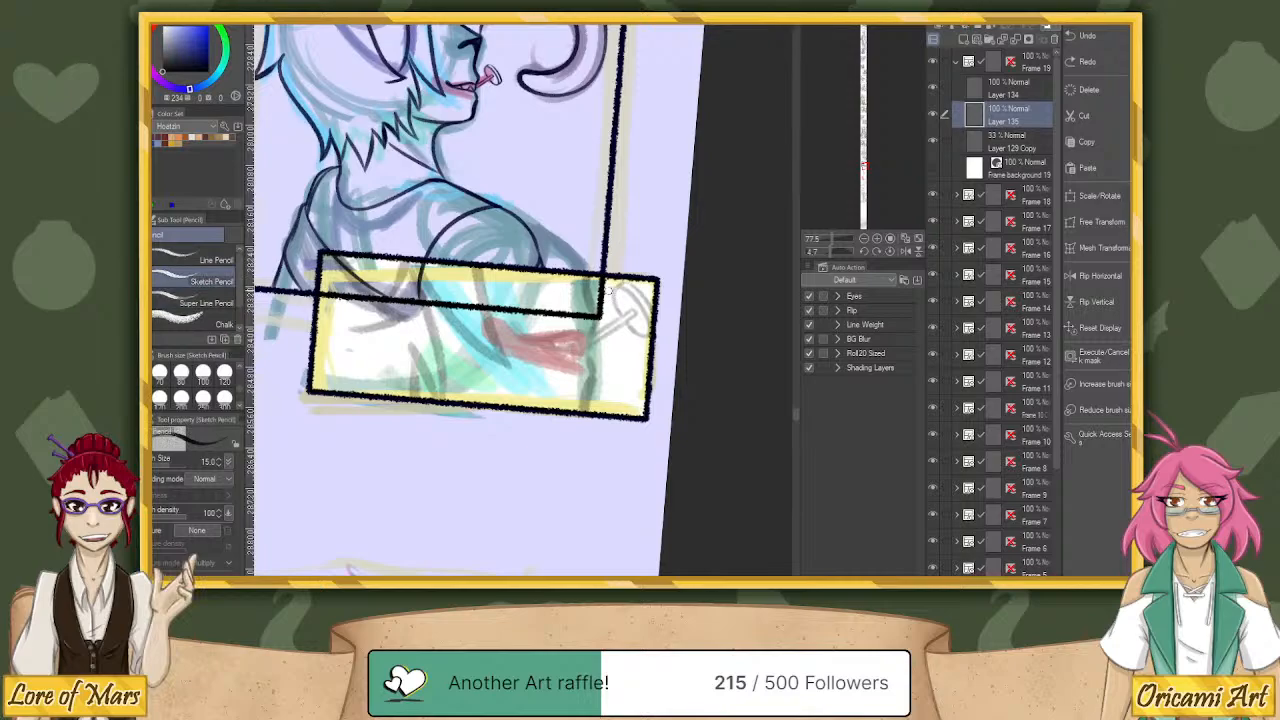
click(890, 251)
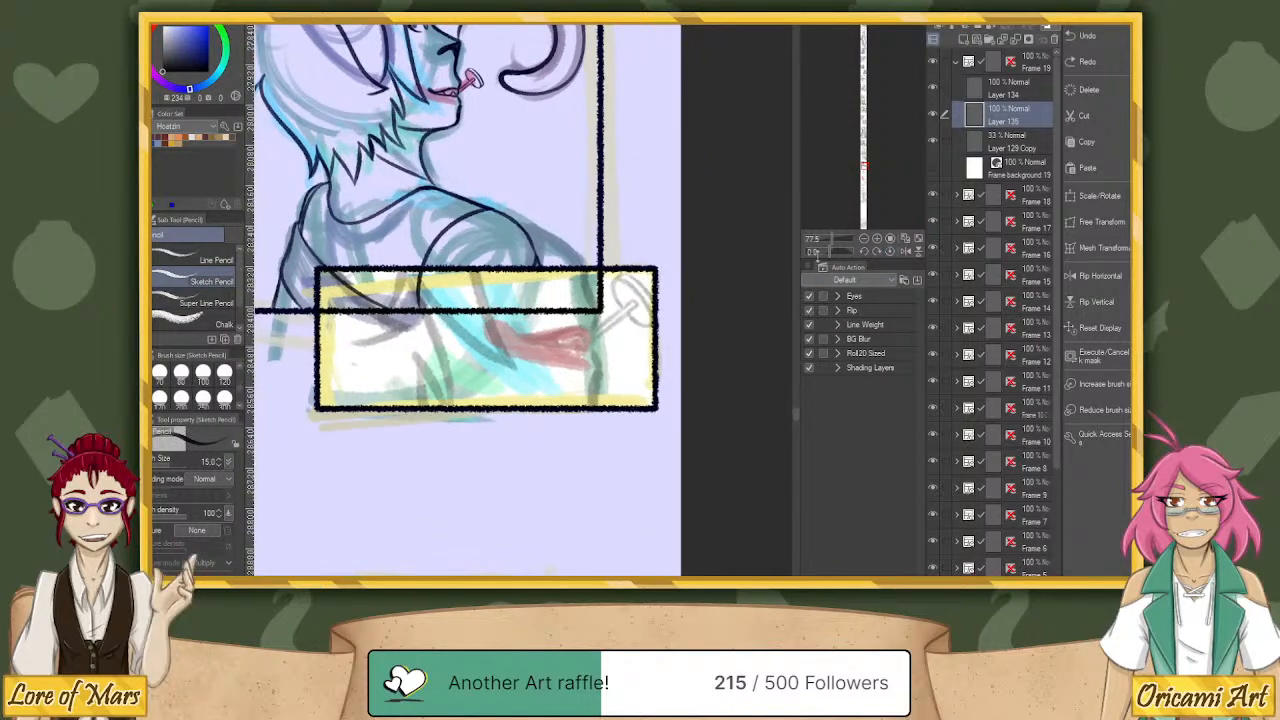
click(934, 171)
click(934, 171)
click(935, 145)
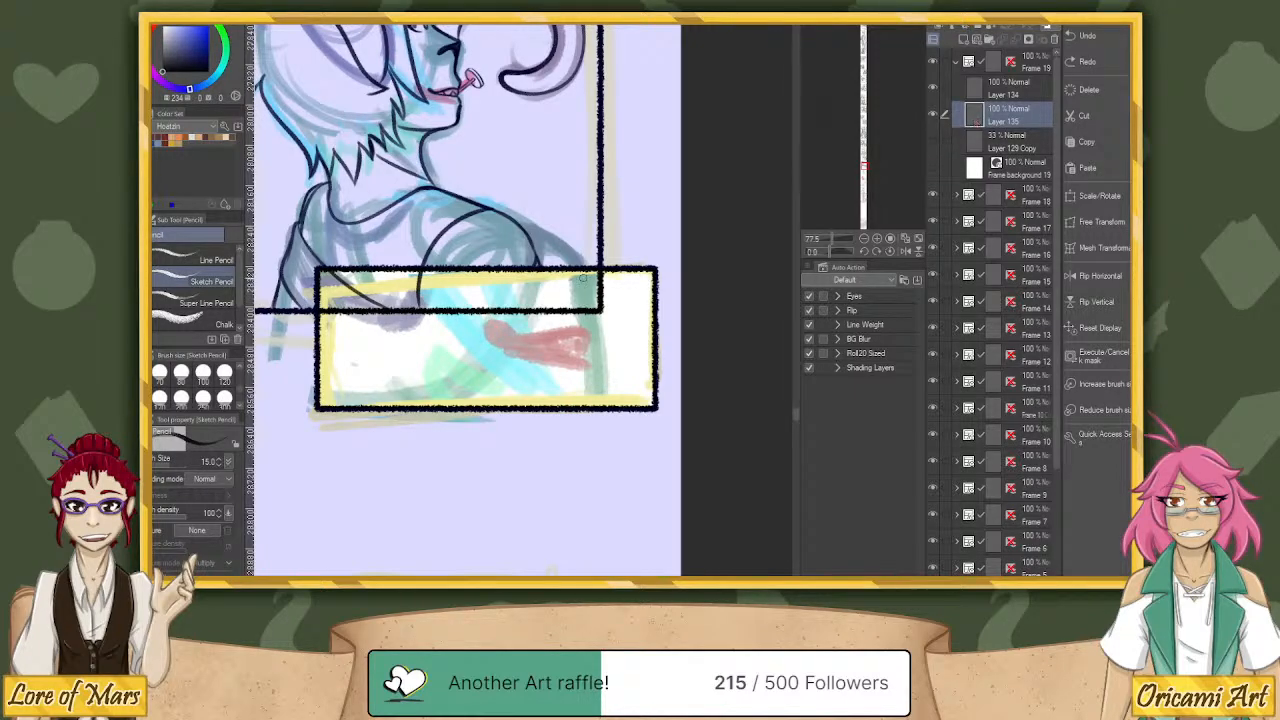
Rough in the face's profile line on Layer 135 with a bright blue pencil at size 40, undoing and redrawing the stroke.
drag(582, 276, 608, 404)
alt+click(489, 327)
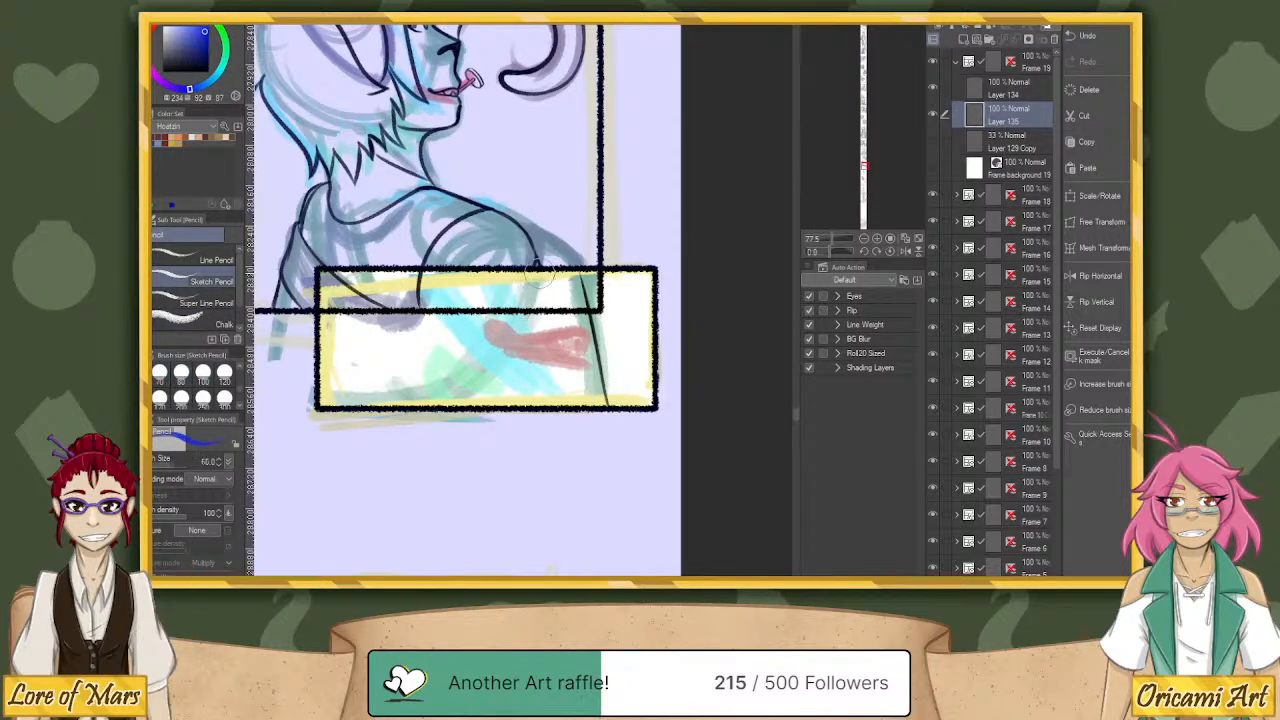
key(ctrl+z)
scroll(239, 368, up, 1)
click(220, 375)
click(203, 373)
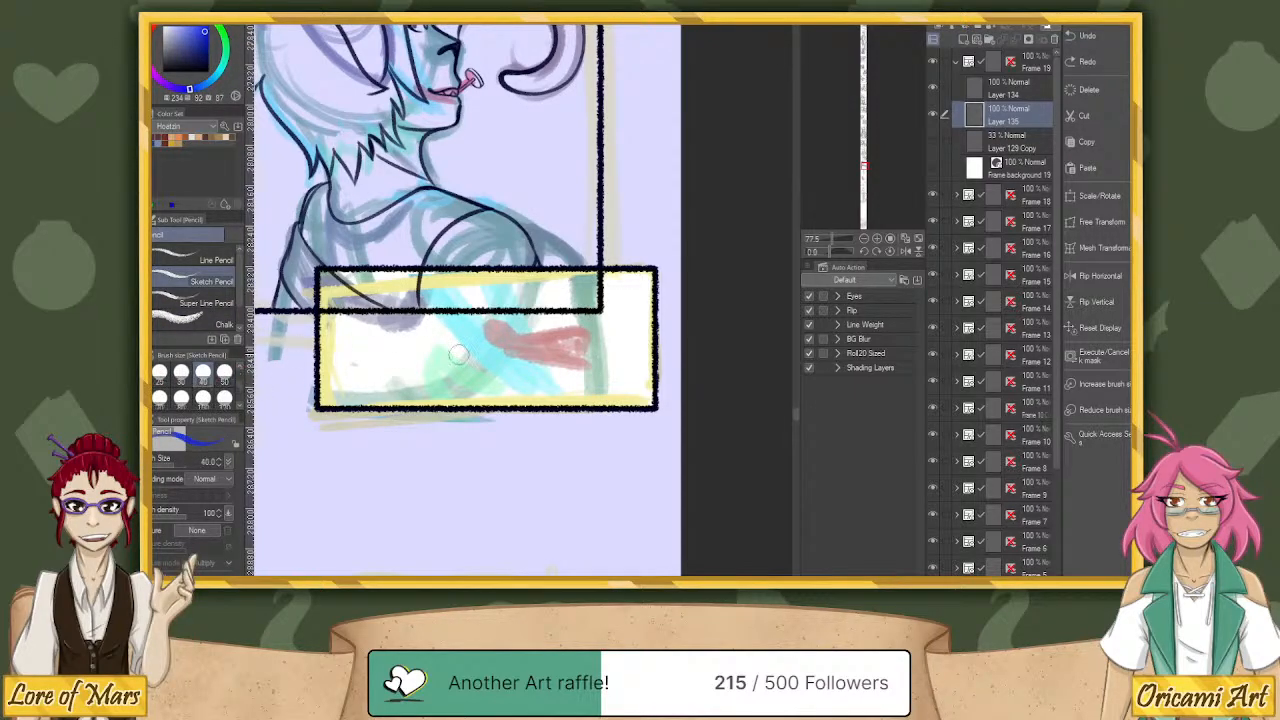
drag(584, 278, 602, 402)
drag(590, 330, 606, 416)
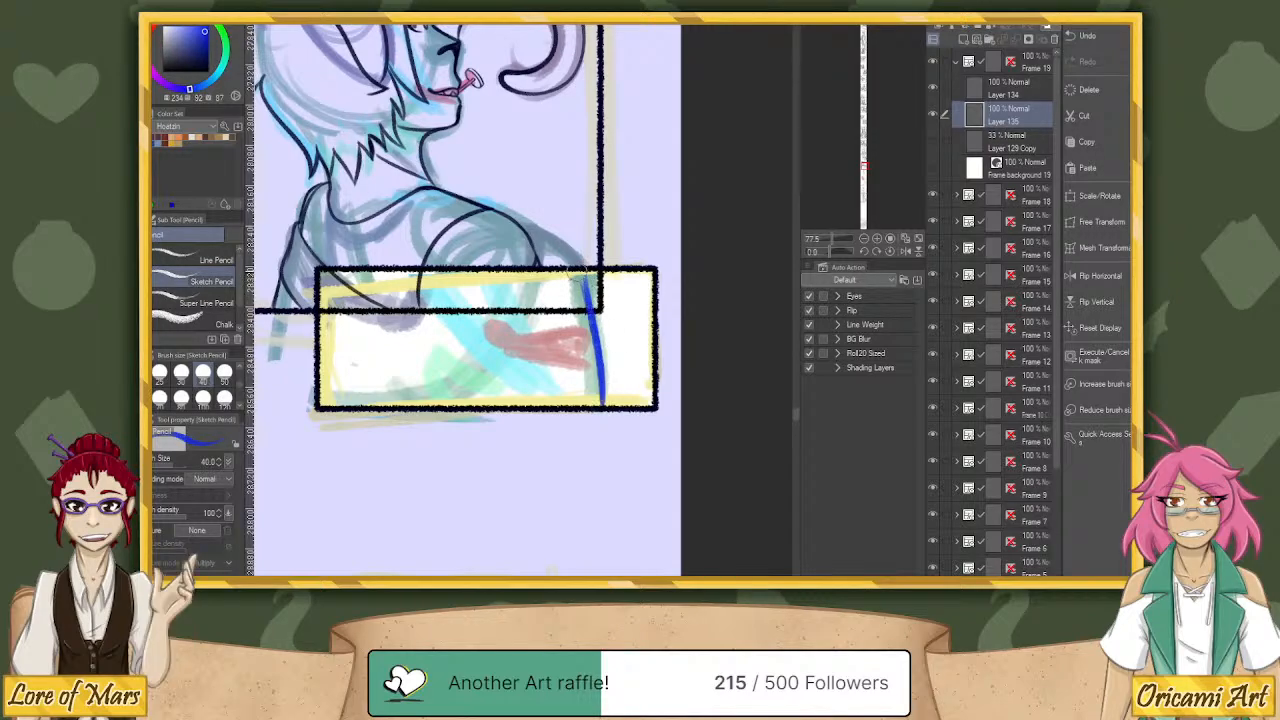
key(ctrl+z)
key(ctrl+z)
drag(584, 270, 603, 414)
Show Layer 129 Copy, hide Layer 135 and add a new raster layer directly above the faded copy.
click(935, 142)
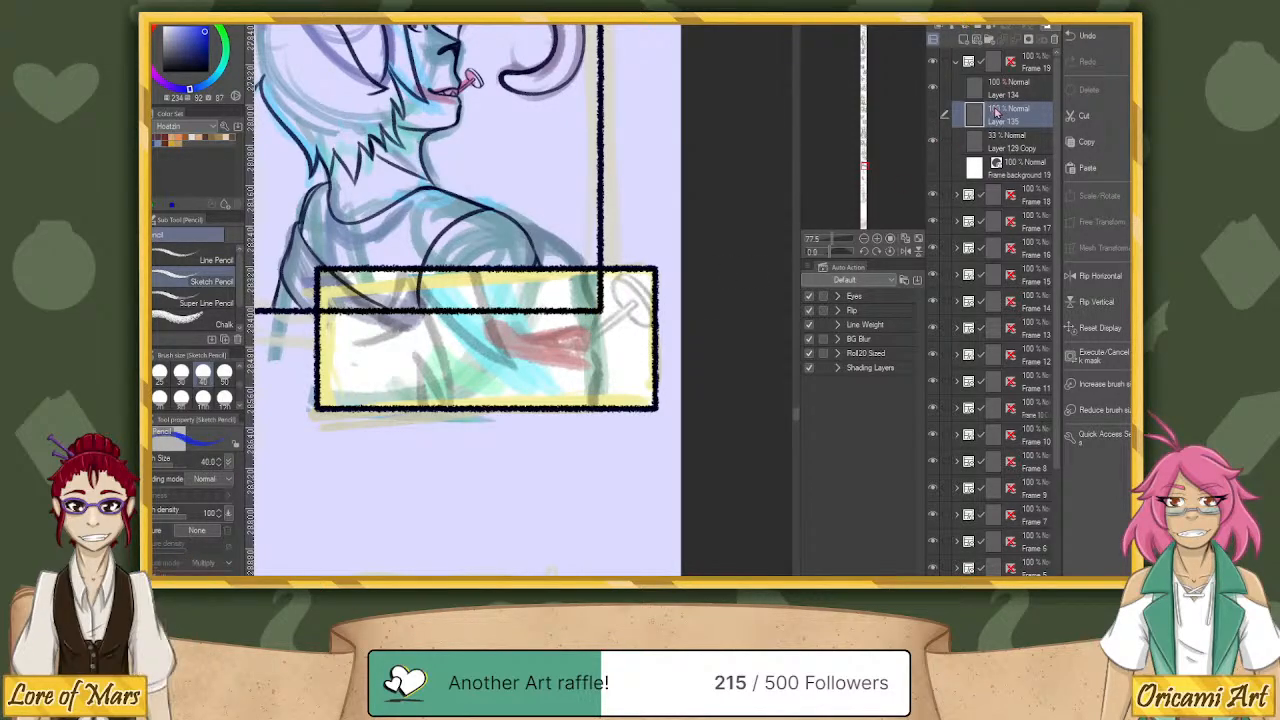
click(1004, 141)
click(963, 39)
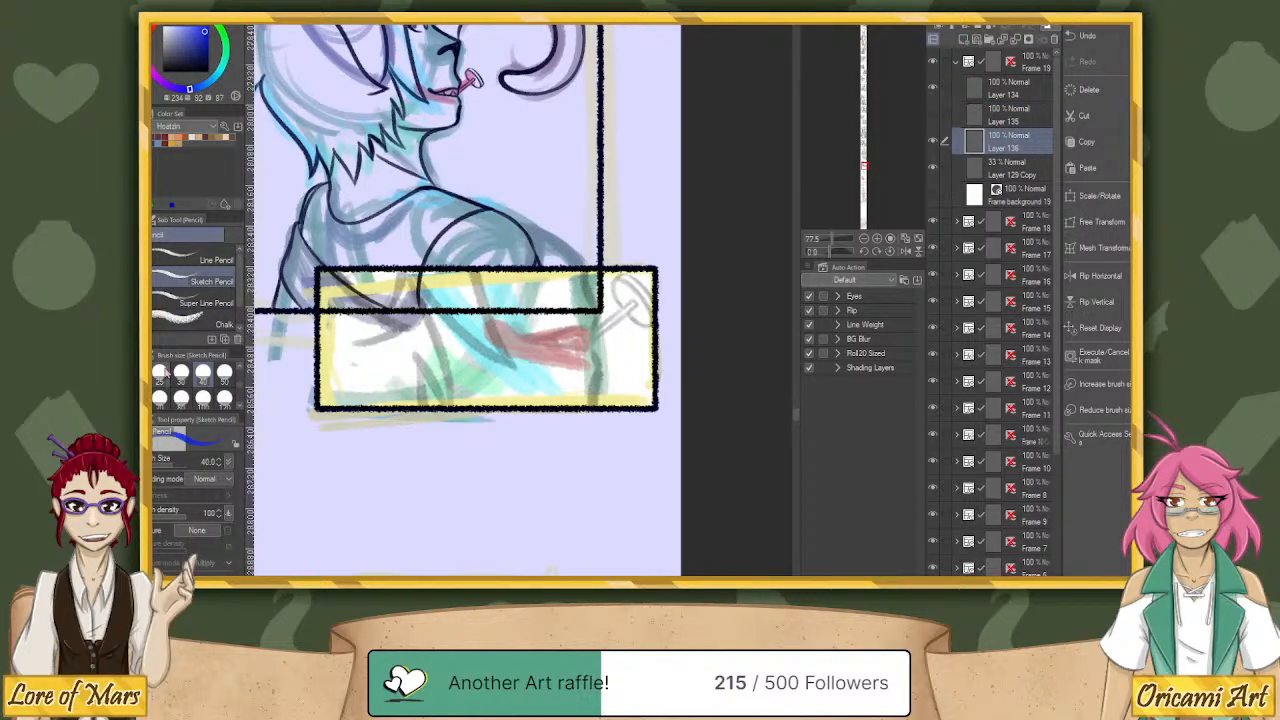
Sketch the face's profile above and just below the mouth in blue at size 25 on the new layer, with Frame 18 hidden.
click(160, 371)
mouse_move(603, 312)
mouse_down()
mouse_move(594, 326)
mouse_move(596, 268)
mouse_up()
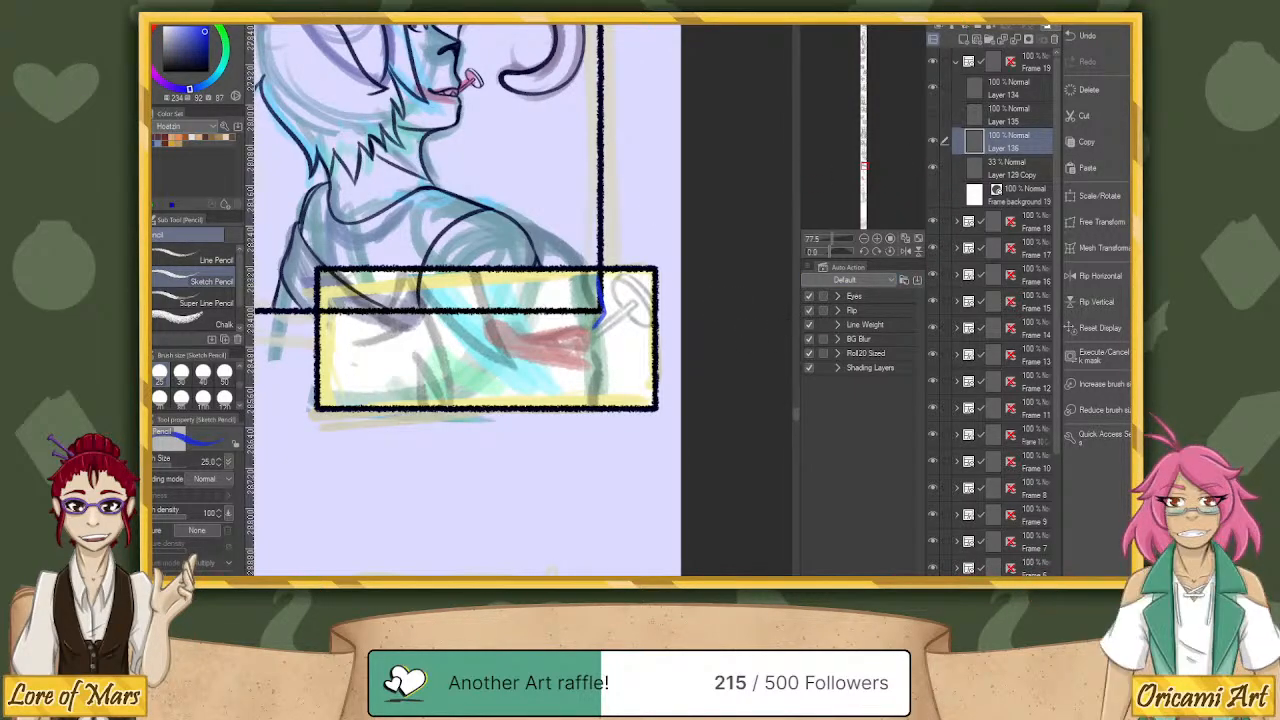
click(933, 221)
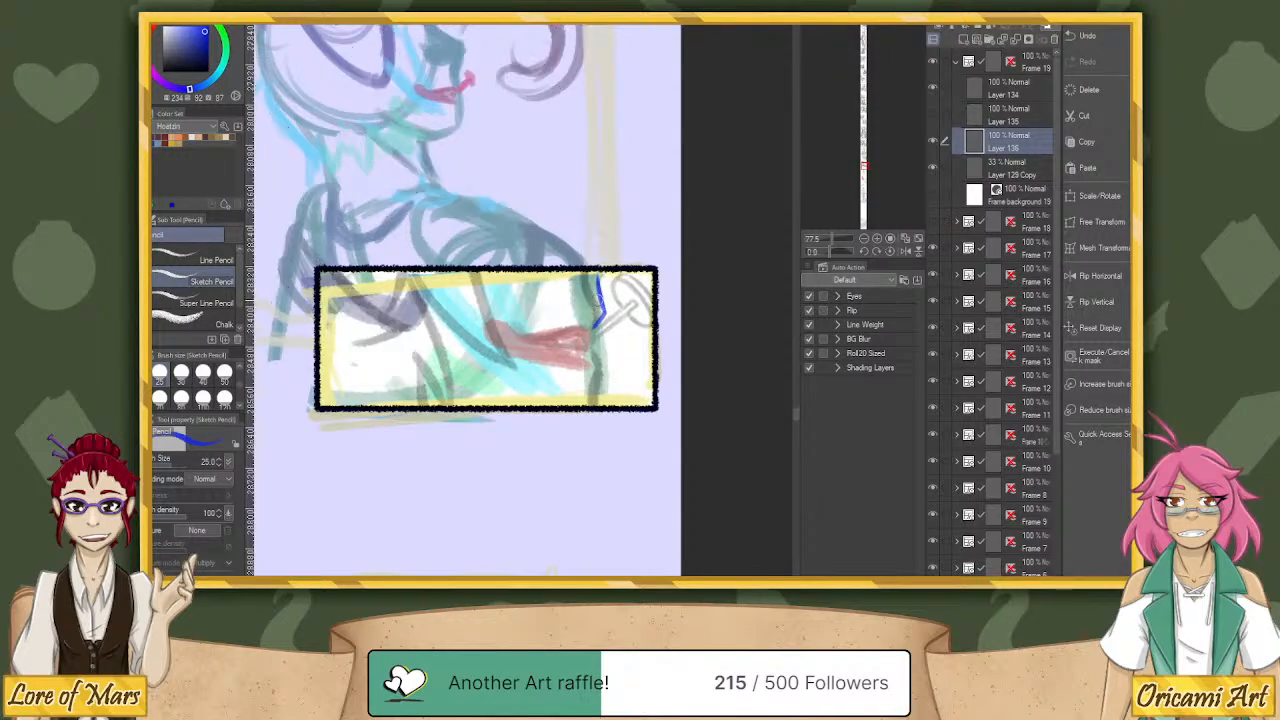
key(ctrl+z)
mouse_move(591, 326)
mouse_down()
mouse_move(595, 294)
mouse_move(599, 326)
mouse_up()
key(ctrl+z)
drag(586, 276, 596, 326)
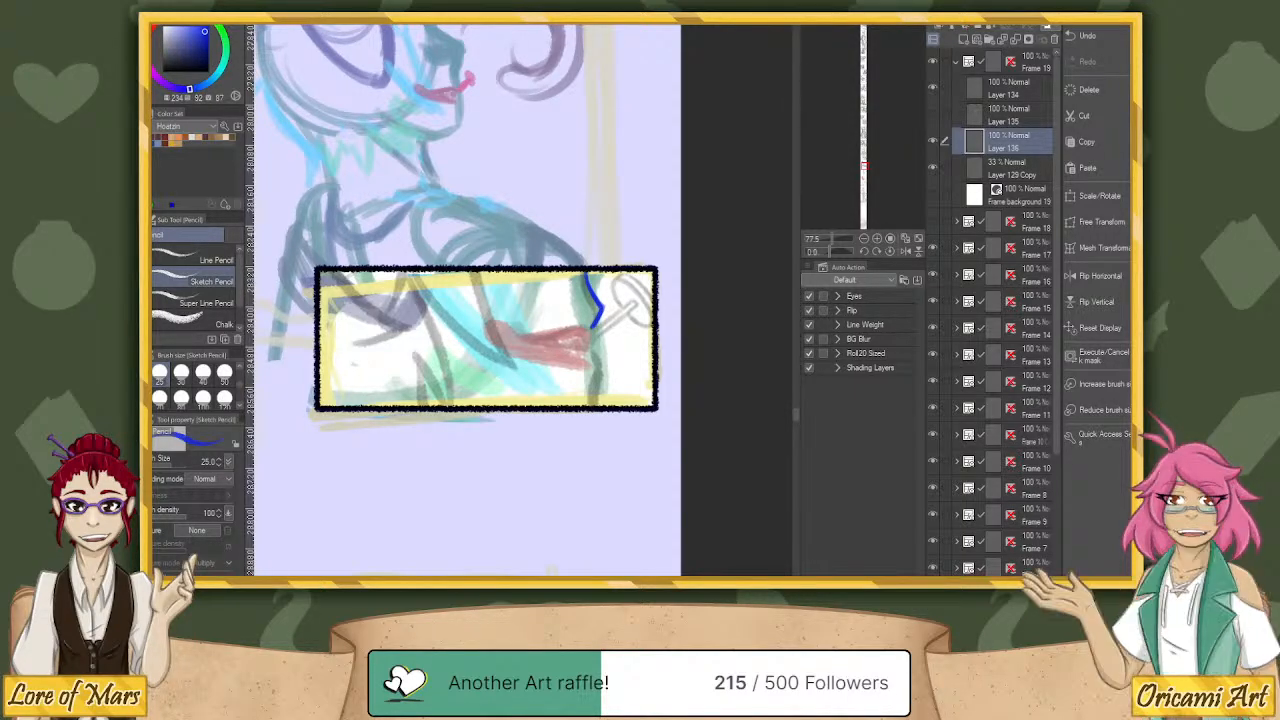
drag(590, 352, 596, 366)
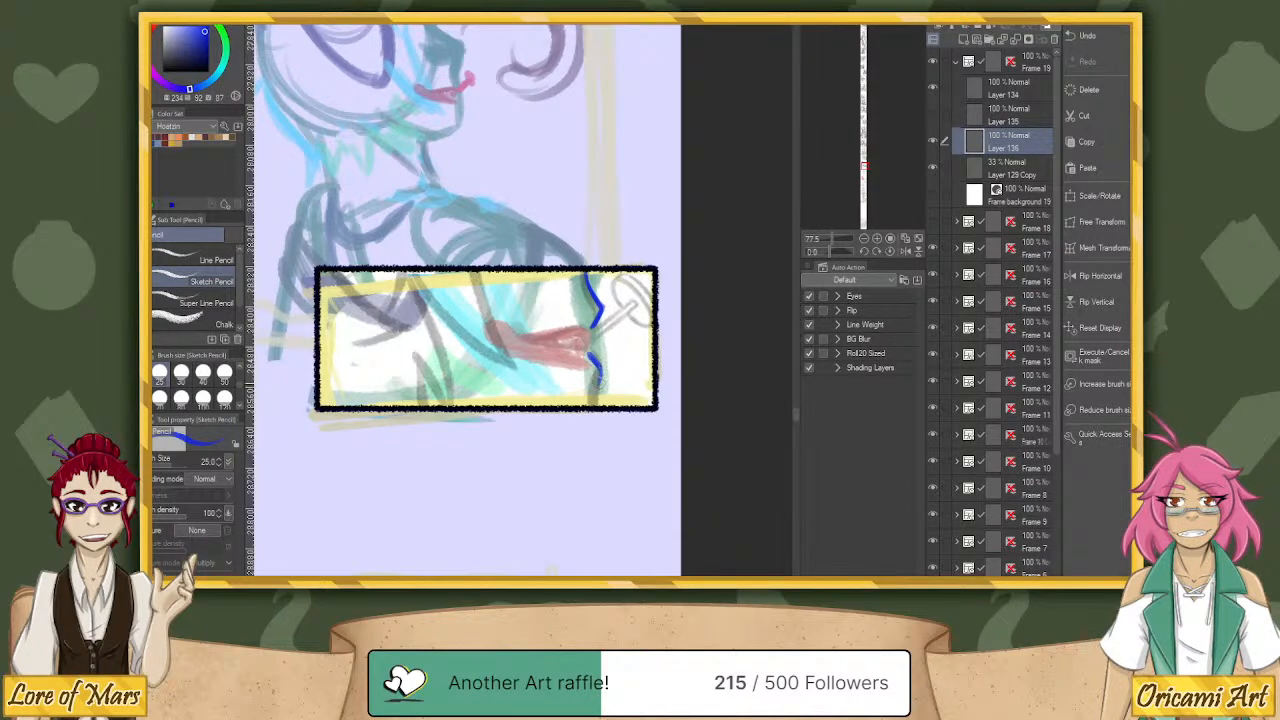
Sketch the open mouth's upper and lower lines and extend the profile down to the panel border, undoing and redrawing unsatisfactory strokes.
drag(831, 252, 824, 252)
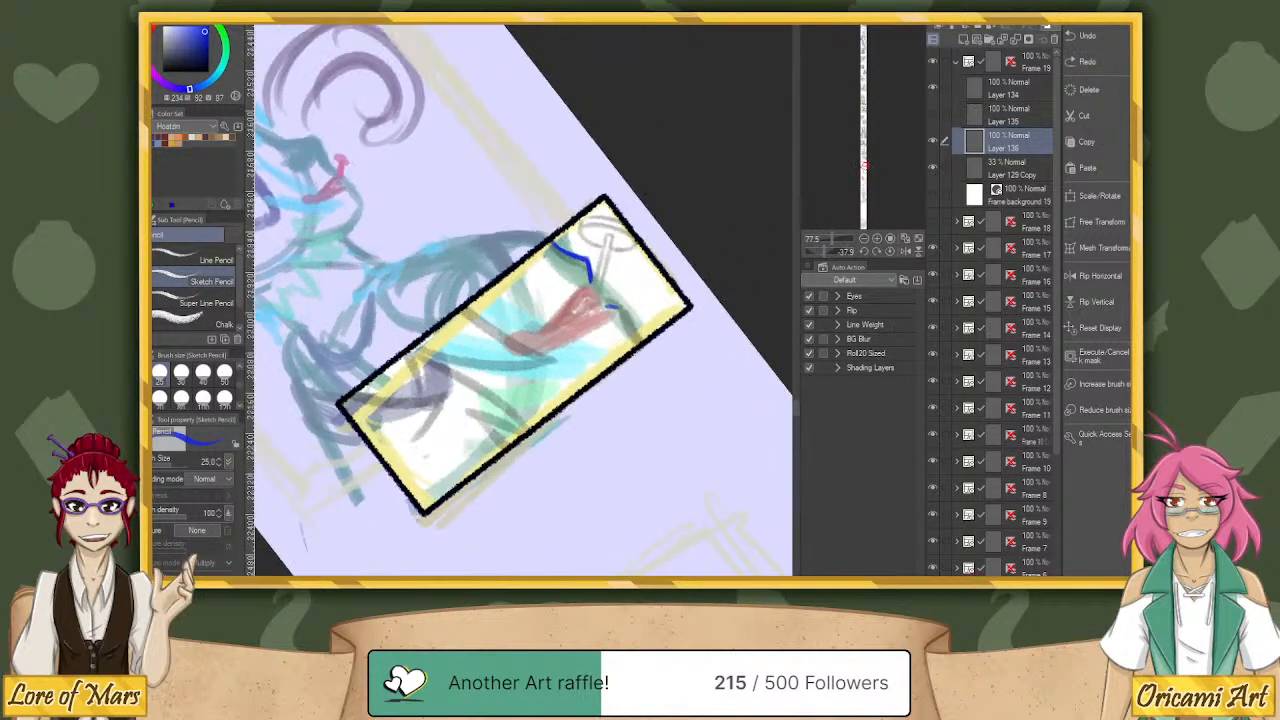
key(ctrl+z)
mouse_move(589, 283)
mouse_down()
mouse_move(532, 335)
mouse_move(571, 298)
mouse_move(543, 328)
mouse_move(559, 325)
mouse_move(535, 333)
mouse_move(584, 326)
mouse_move(538, 330)
mouse_move(563, 336)
mouse_move(610, 312)
mouse_up()
key(ctrl+z)
key(ctrl+z)
key(ctrl+z)
key(ctrl+z)
drag(542, 334, 616, 307)
key(ctrl+z)
key(ctrl+z)
key(ctrl+z)
mouse_move(537, 335)
mouse_down()
mouse_move(613, 311)
mouse_move(647, 324)
mouse_move(614, 311)
mouse_move(638, 345)
mouse_up()
key(ctrl+z)
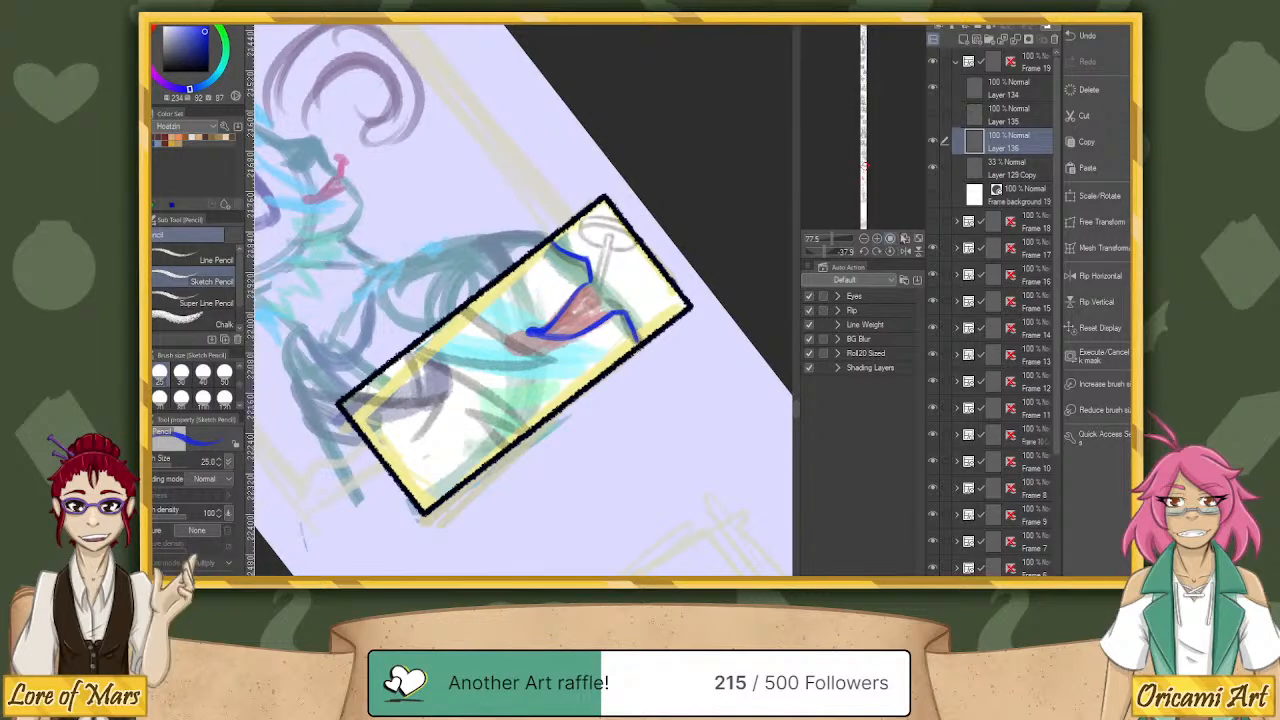
Push the blue profile line above the mouth slightly outward with Liquify at brush size 300.
click(890, 252)
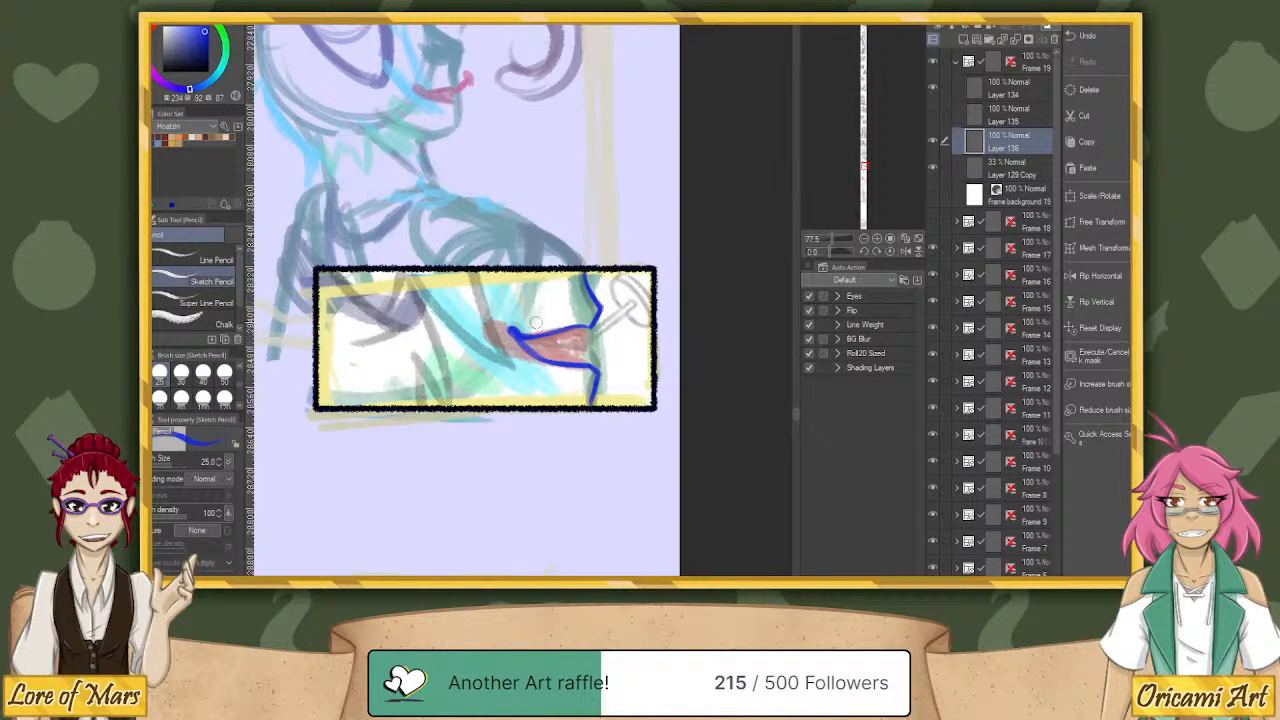
key(j)
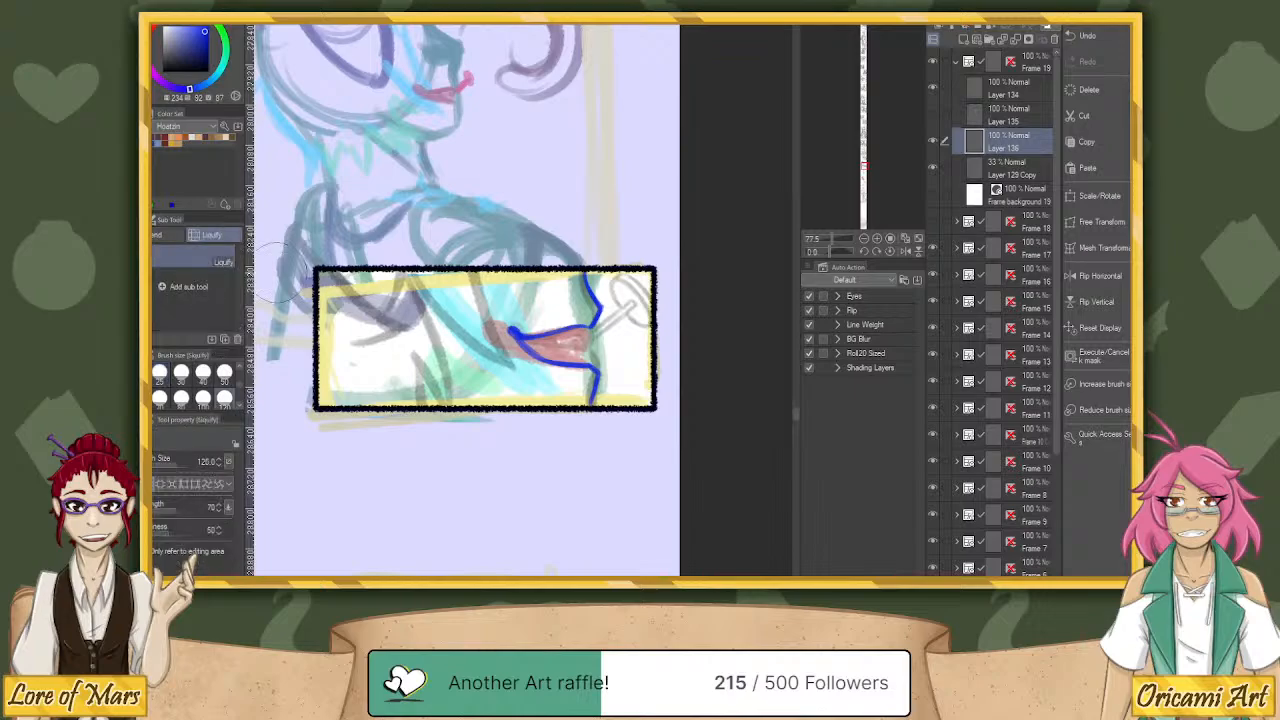
click(226, 401)
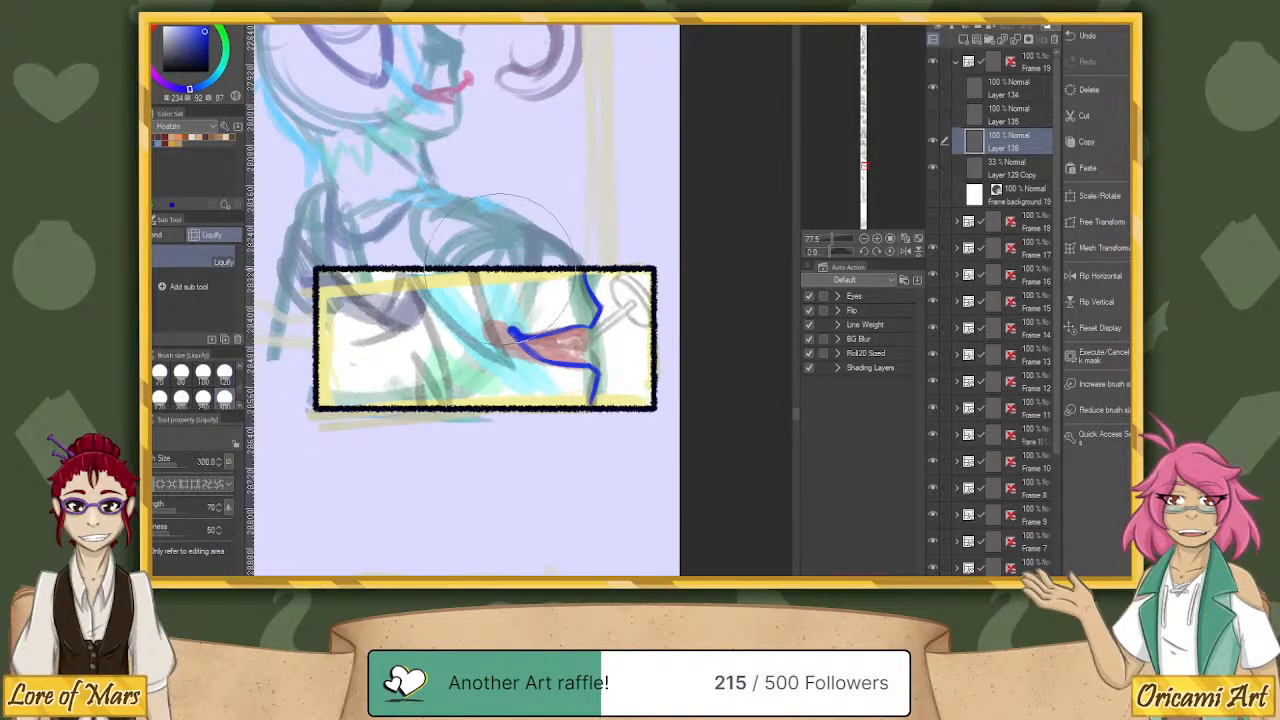
drag(627, 267, 635, 267)
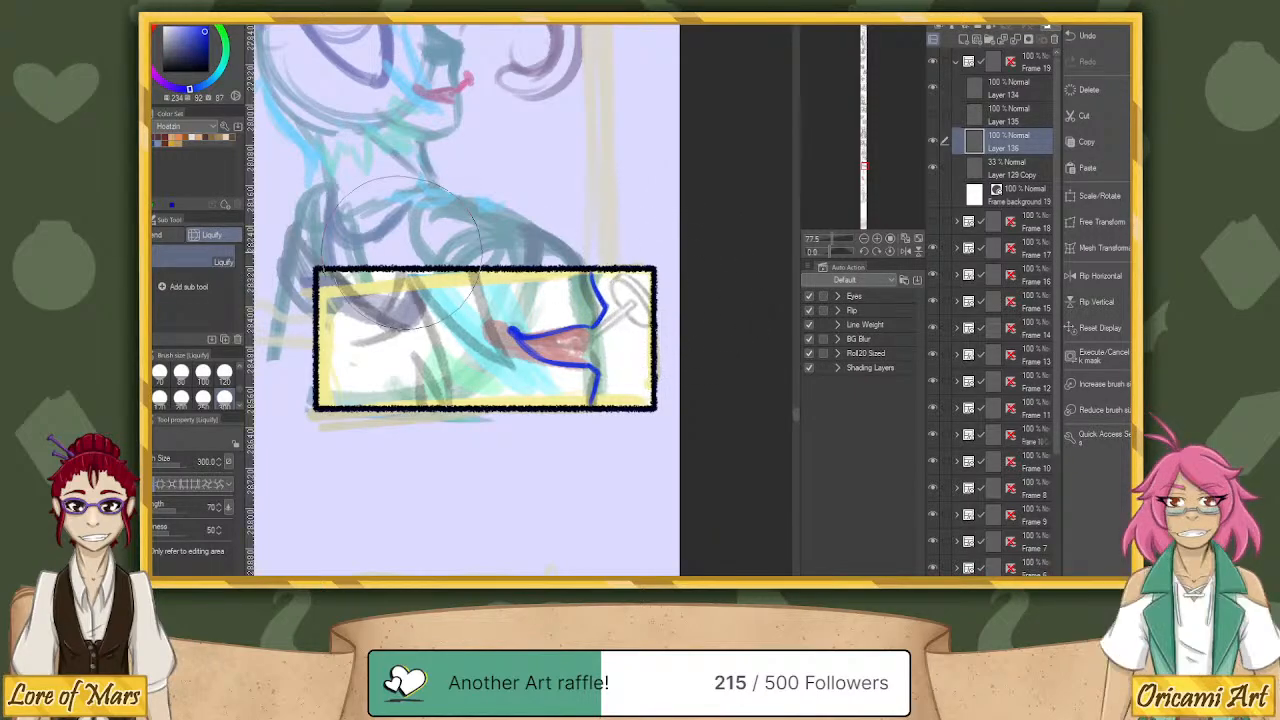
Sketch pointed teeth inside the open mouth and redraw the blue profile line below it with the size 25 Sketch Pencil.
key(p)
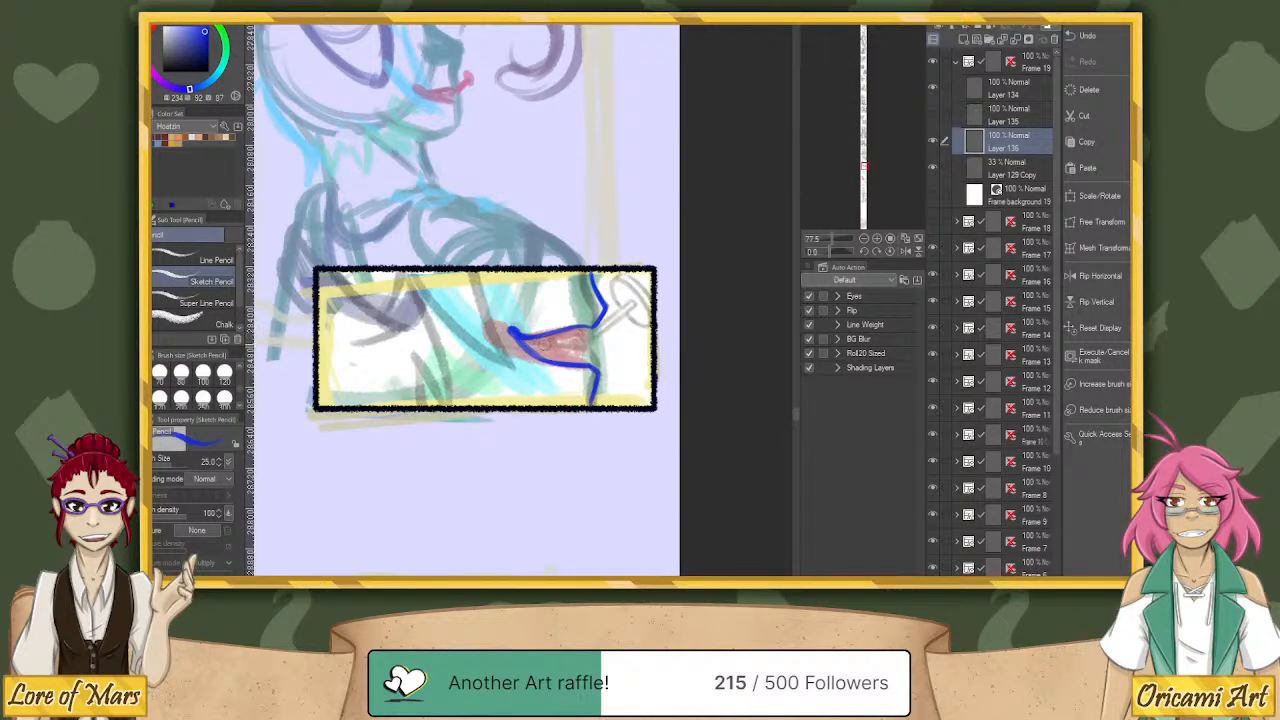
mouse_move(541, 343)
mouse_down()
mouse_move(550, 356)
mouse_move(586, 342)
mouse_move(578, 319)
mouse_move(567, 348)
mouse_move(588, 341)
mouse_up()
key(ctrl+z)
key(ctrl+z)
key(ctrl+z)
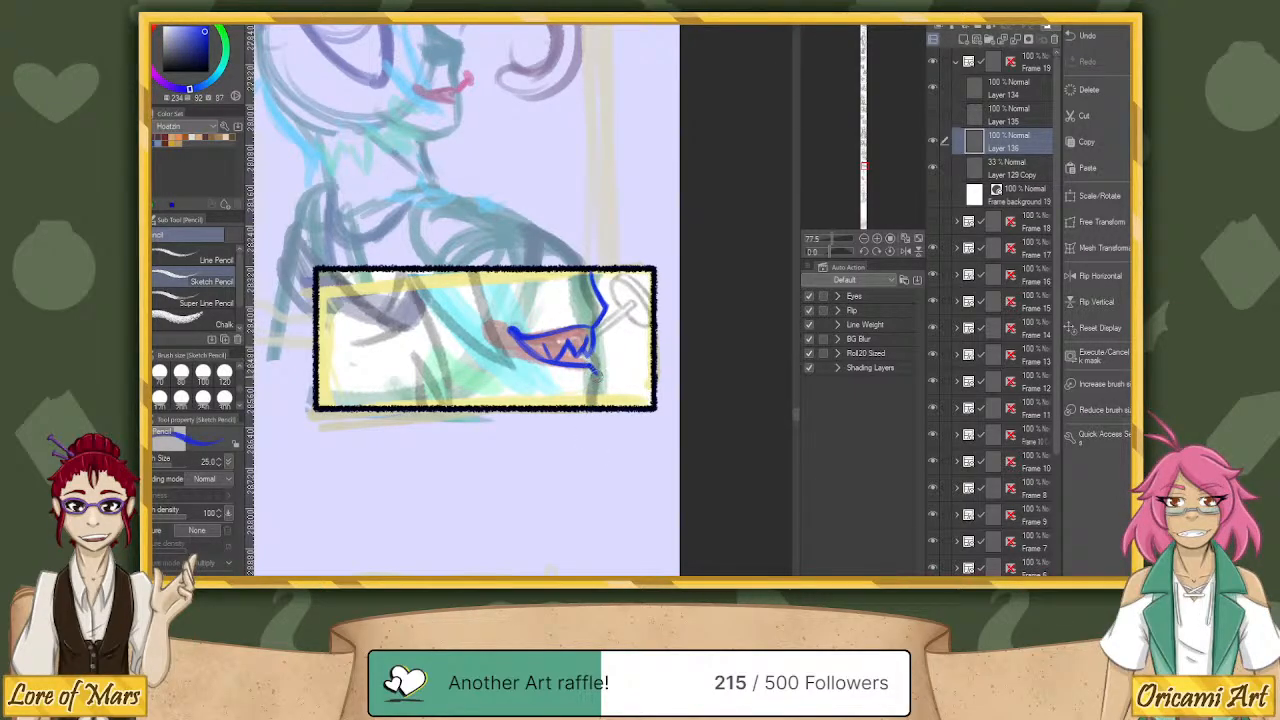
mouse_move(597, 374)
mouse_down()
mouse_move(586, 411)
mouse_move(593, 367)
mouse_up()
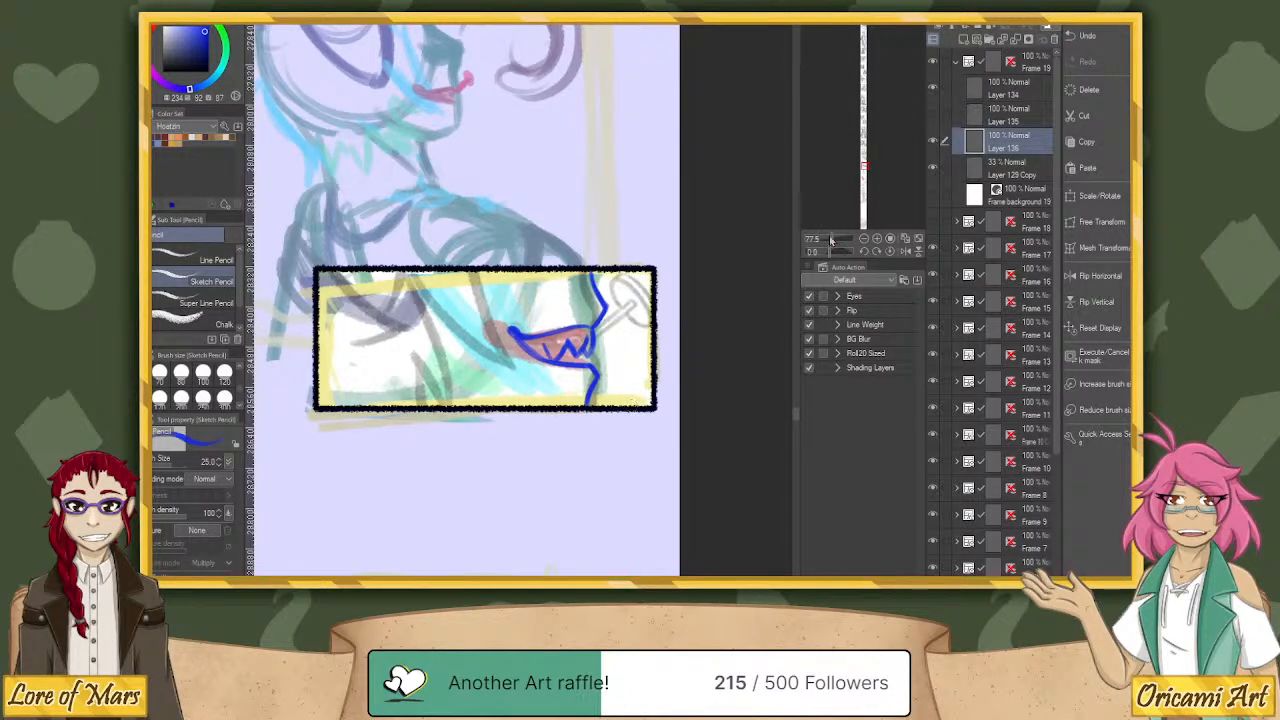
Look over the sketched panels further down the comic strip and return to the mouth close-up panel.
drag(832, 239, 829, 239)
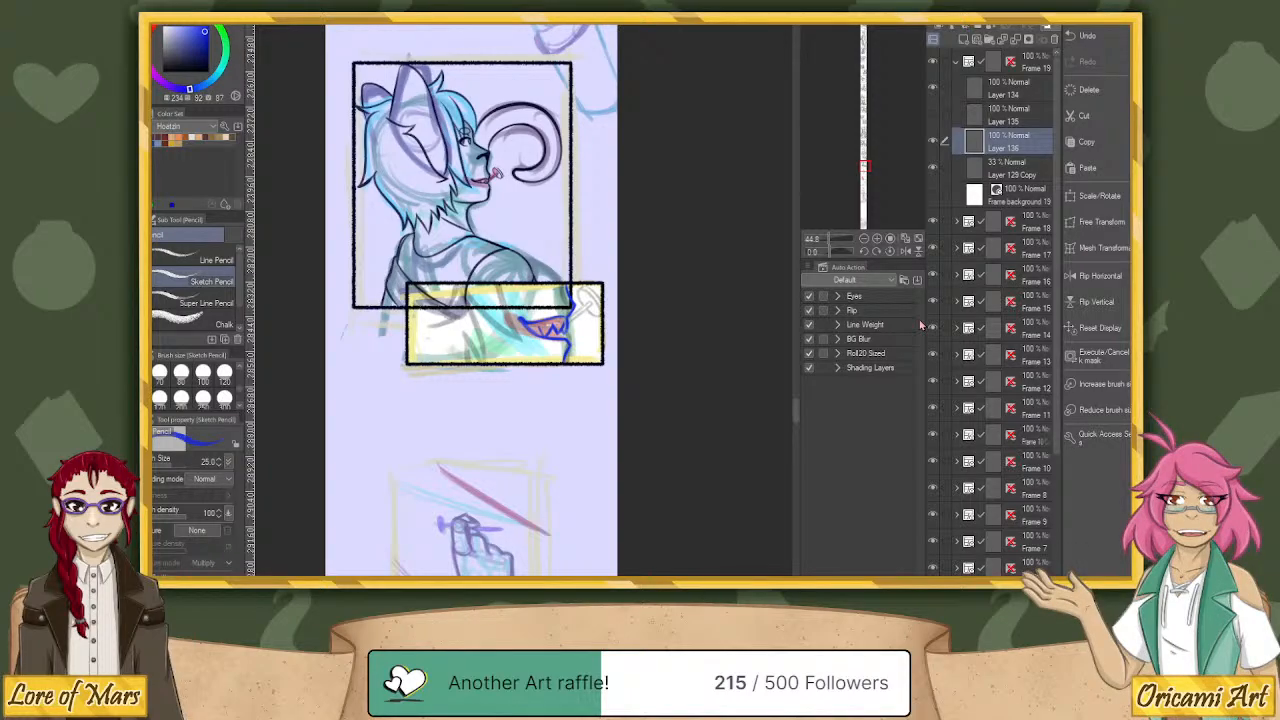
drag(866, 168, 864, 178)
click(826, 239)
click(864, 239)
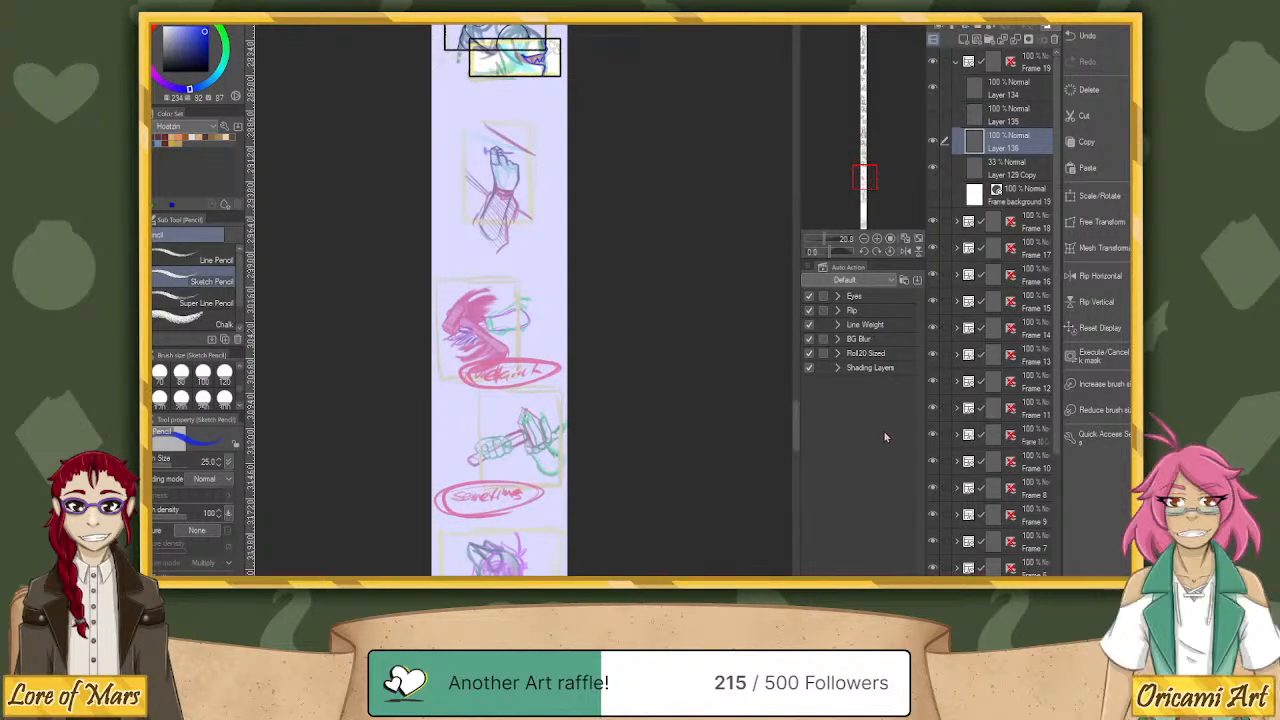
click(864, 180)
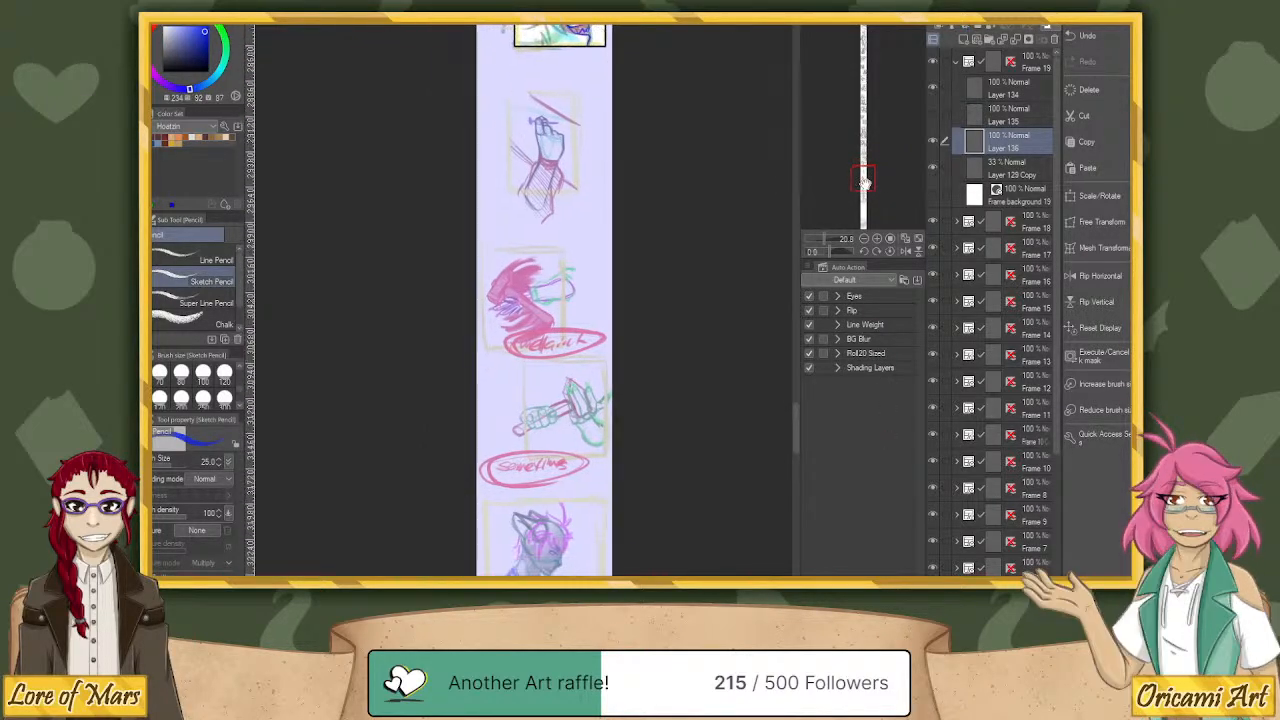
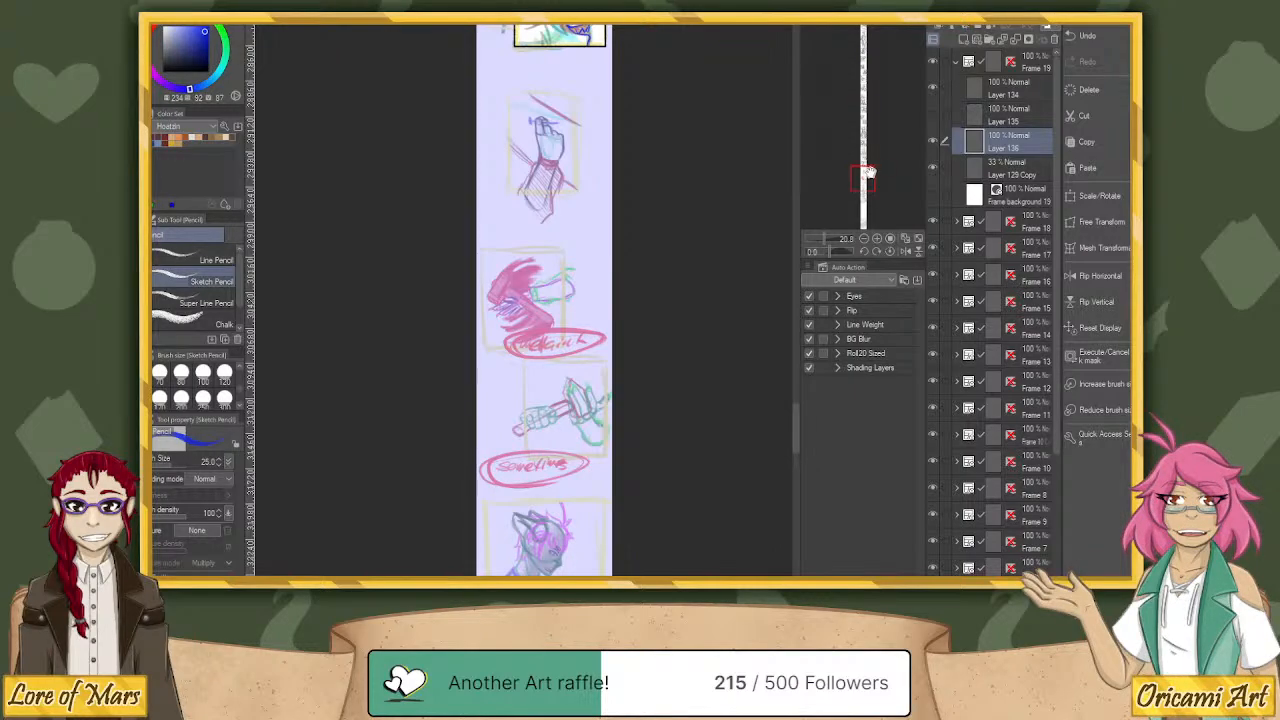
drag(869, 172, 868, 155)
click(828, 240)
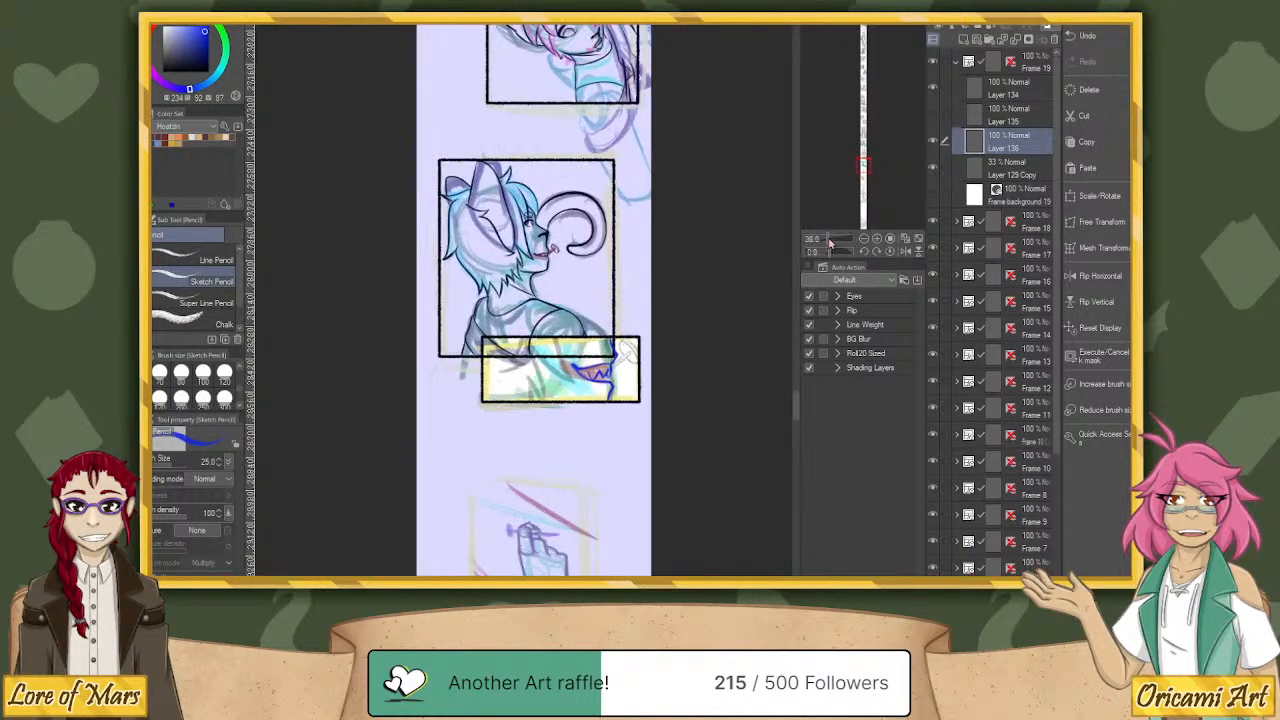
Sketch a pointed blue hair strand beside the mouth in the close-up panel with the size 25 Sketch Pencil.
drag(828, 240, 836, 240)
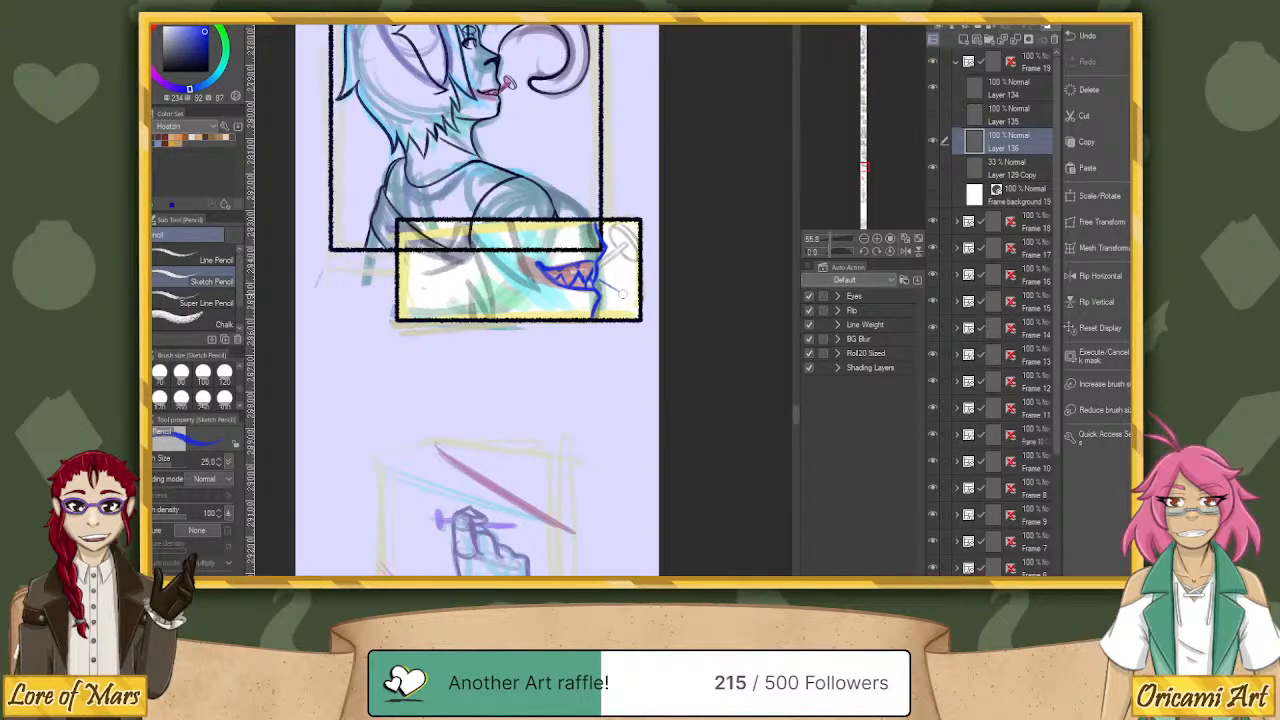
mouse_move(826, 248)
mouse_down()
mouse_move(836, 257)
mouse_move(819, 254)
mouse_up()
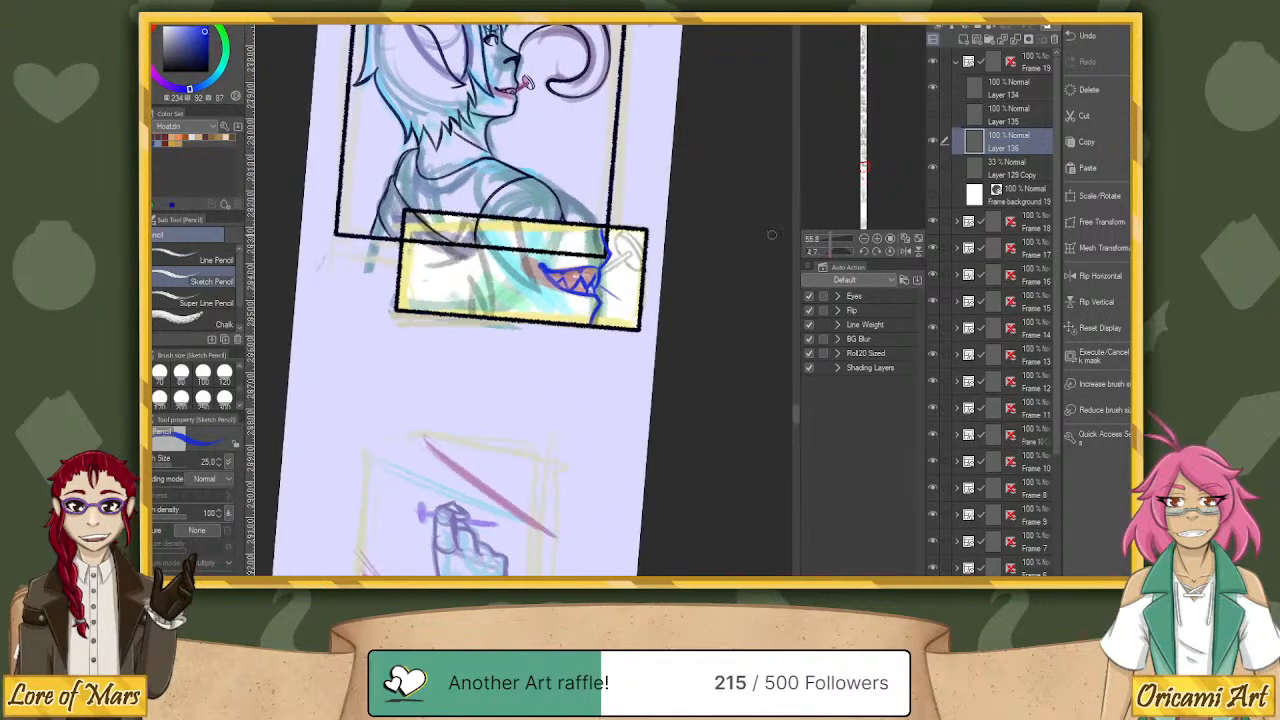
mouse_move(476, 226)
mouse_down()
mouse_move(542, 286)
mouse_move(494, 194)
mouse_up()
key(ctrl+z)
key(ctrl+z)
drag(482, 230, 544, 292)
drag(520, 224, 532, 272)
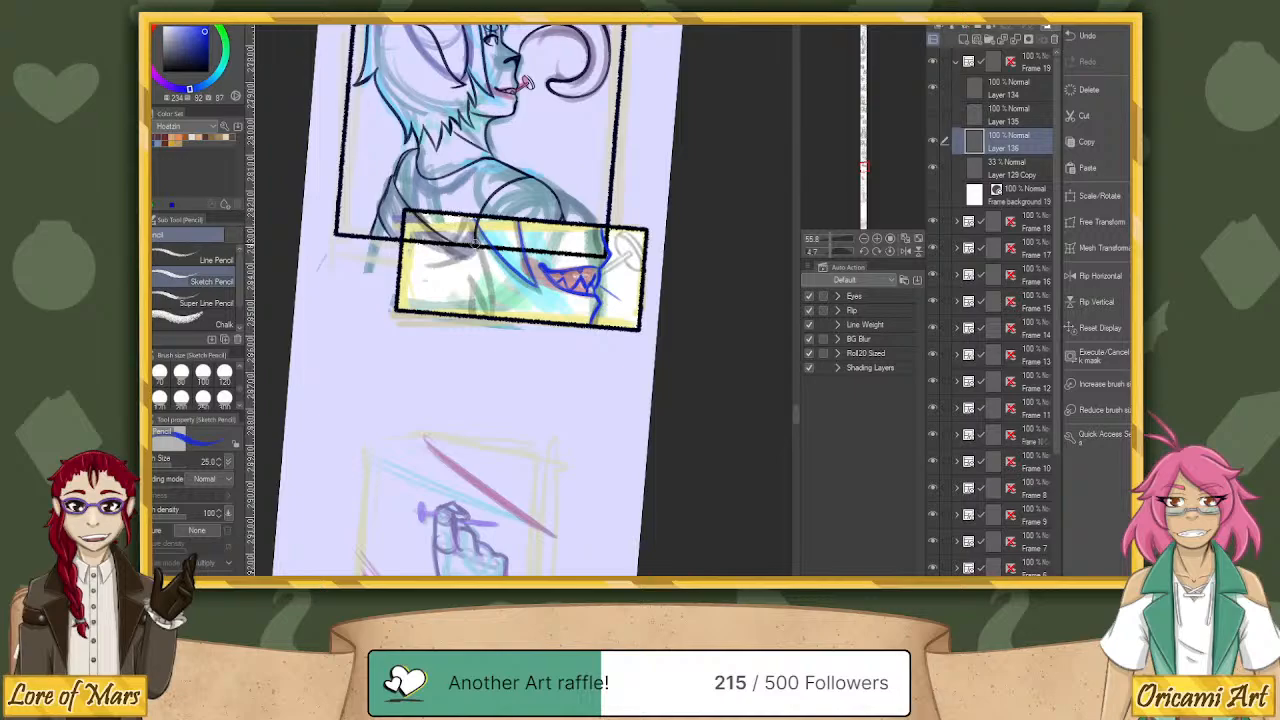
Sketch more pointed hair strands across the panel's left part and show the frame's white background layer.
drag(410, 217, 458, 256)
key(ctrl+z)
drag(410, 218, 470, 264)
click(933, 195)
mouse_move(448, 252)
mouse_down()
mouse_move(490, 316)
mouse_move(466, 273)
mouse_move(483, 297)
mouse_move(489, 280)
mouse_move(465, 270)
mouse_move(475, 318)
mouse_up()
key(ctrl+z)
key(ctrl+z)
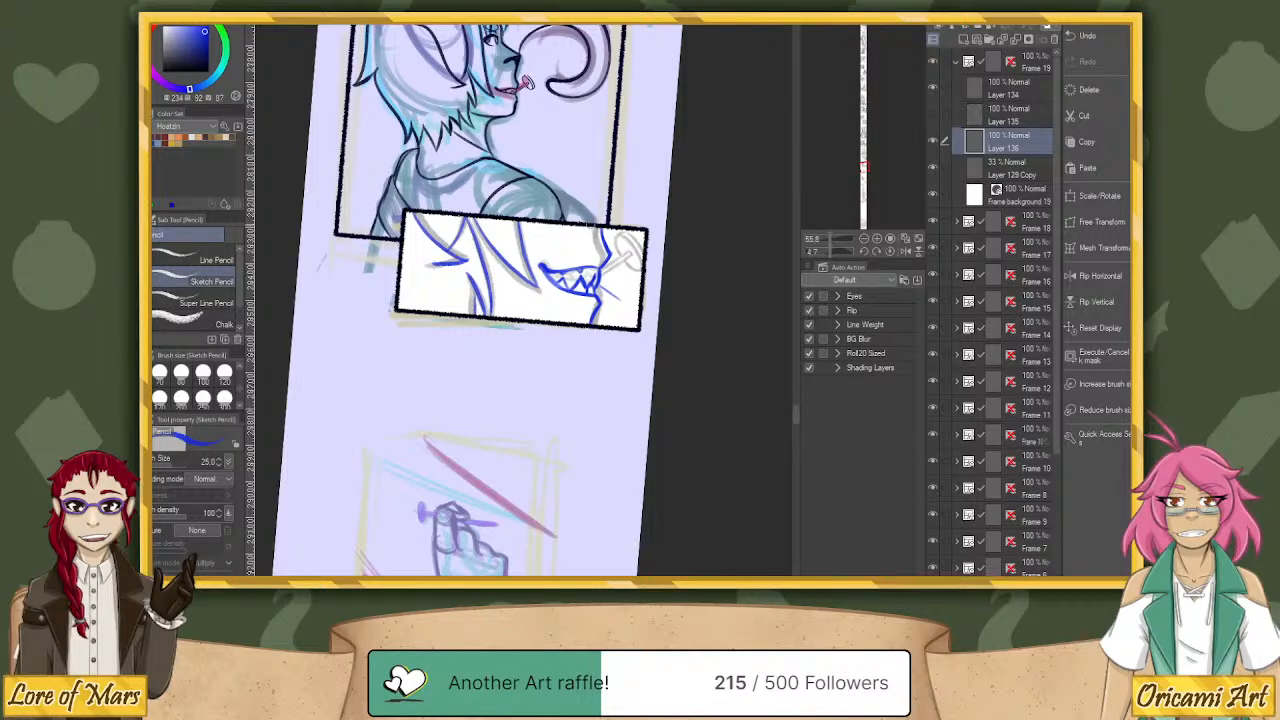
Lasso the blue round-ended stick drawn below the mouth, nudge it slightly down with Scale/Rotate, and erase its shaft.
drag(823, 240, 838, 252)
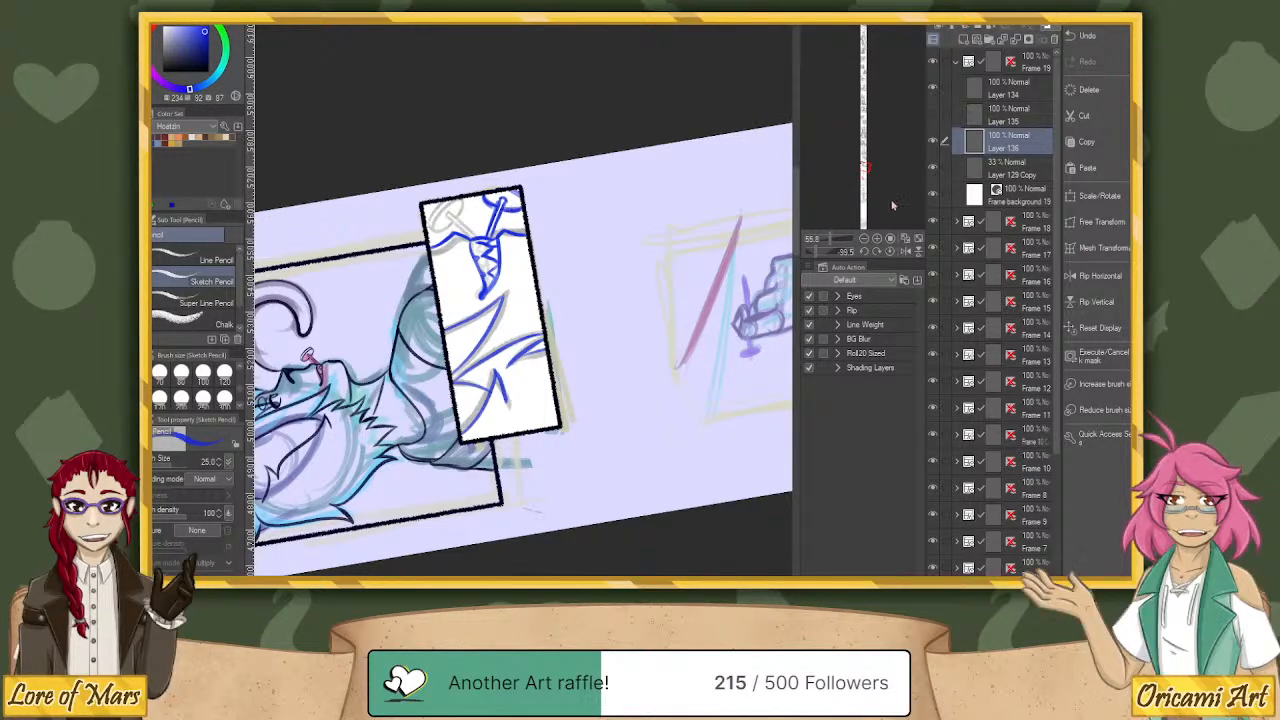
click(890, 240)
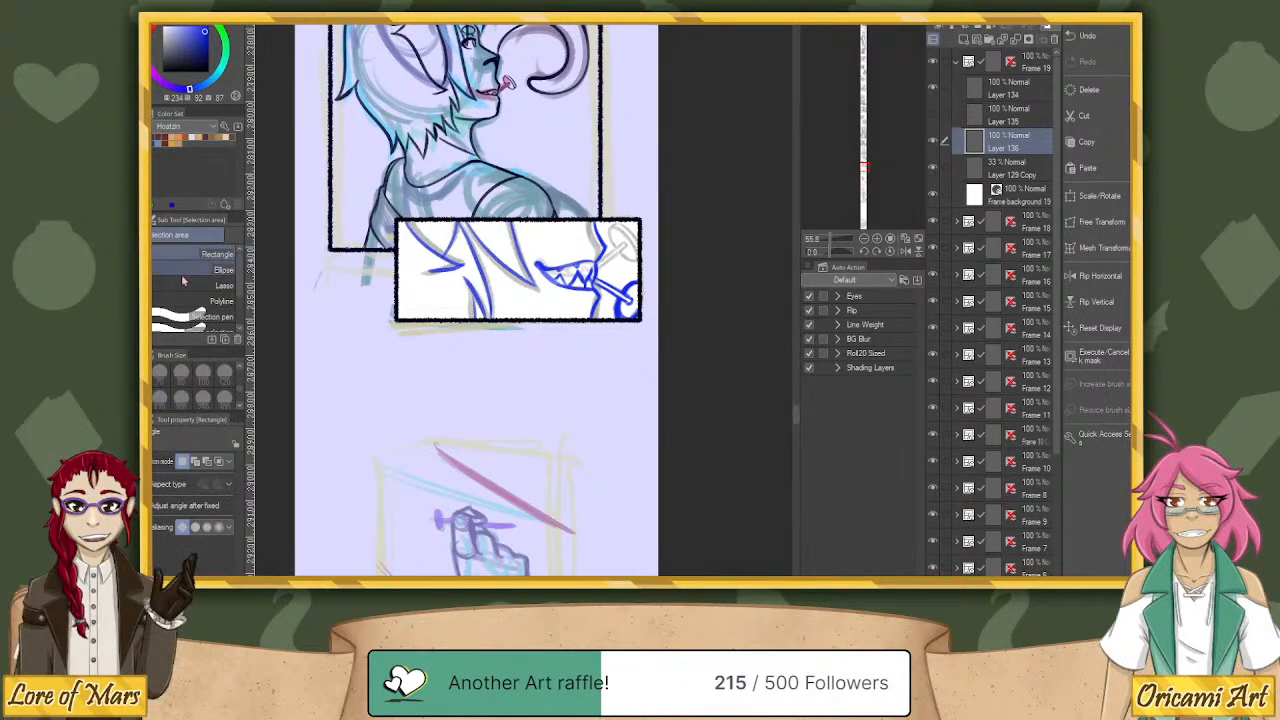
key(m)
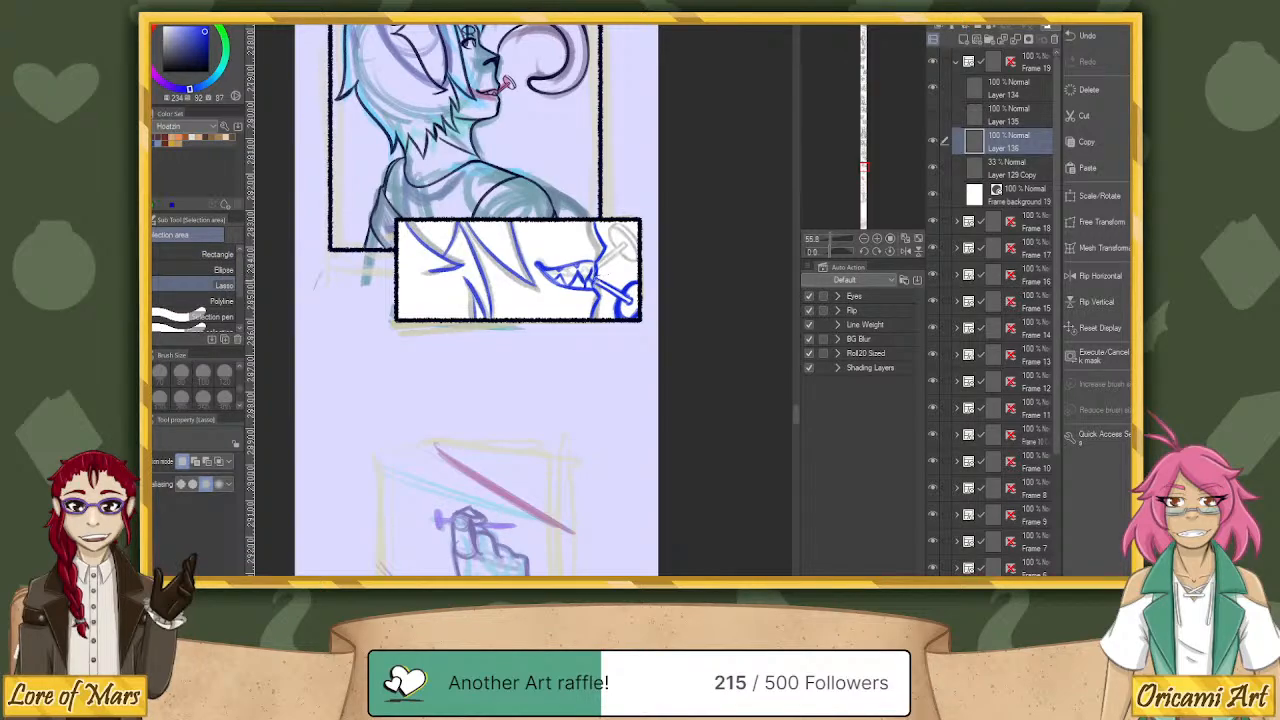
mouse_move(622, 310)
mouse_down()
mouse_move(640, 250)
mouse_move(598, 250)
mouse_up()
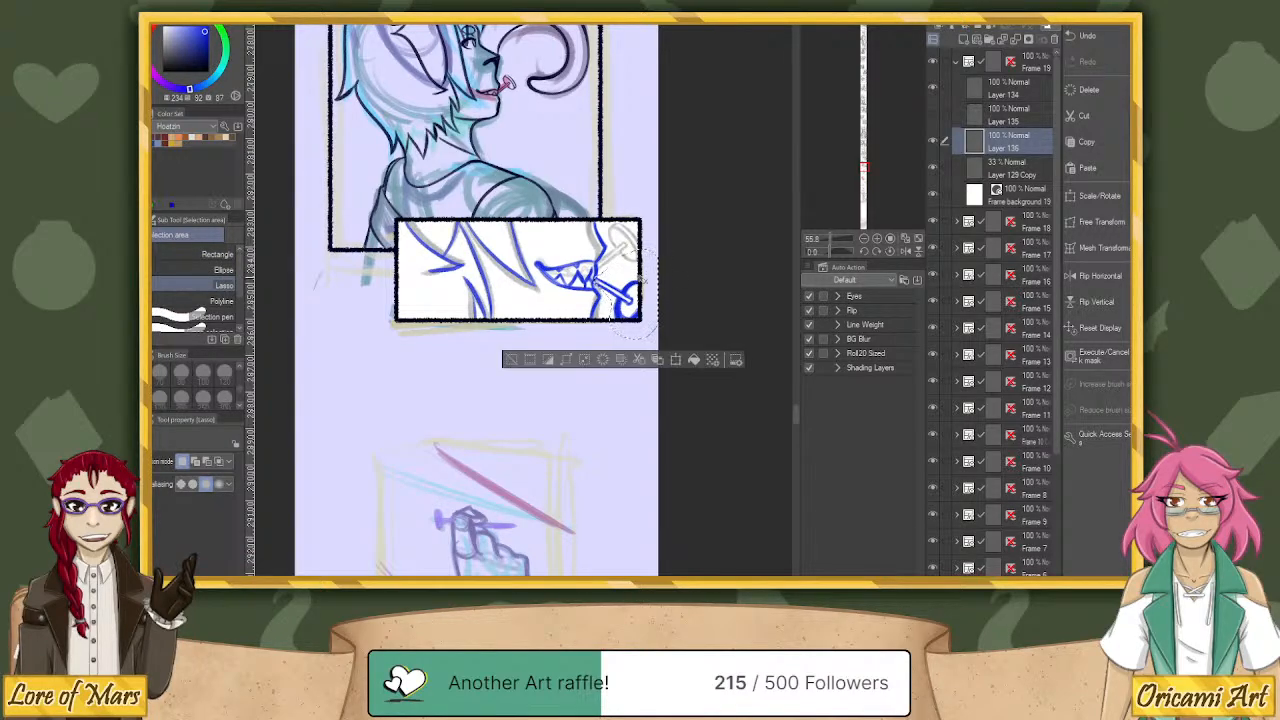
key(ctrl+t)
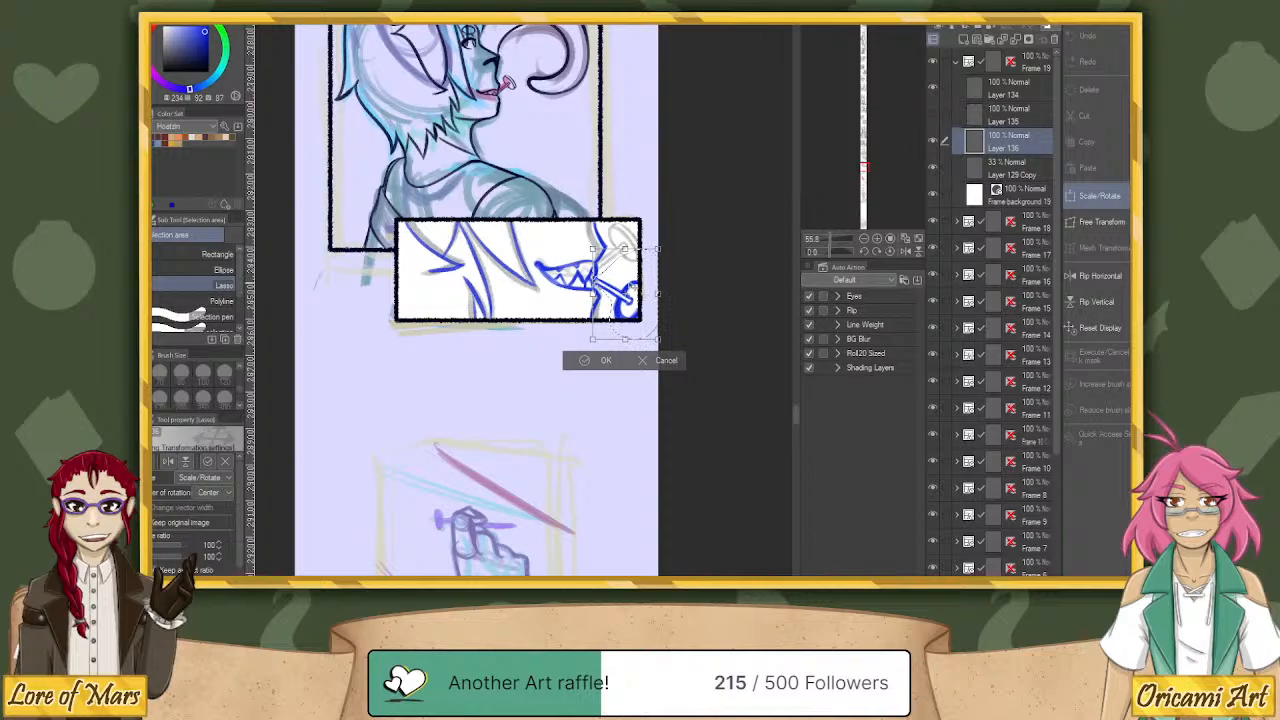
drag(629, 279, 628, 283)
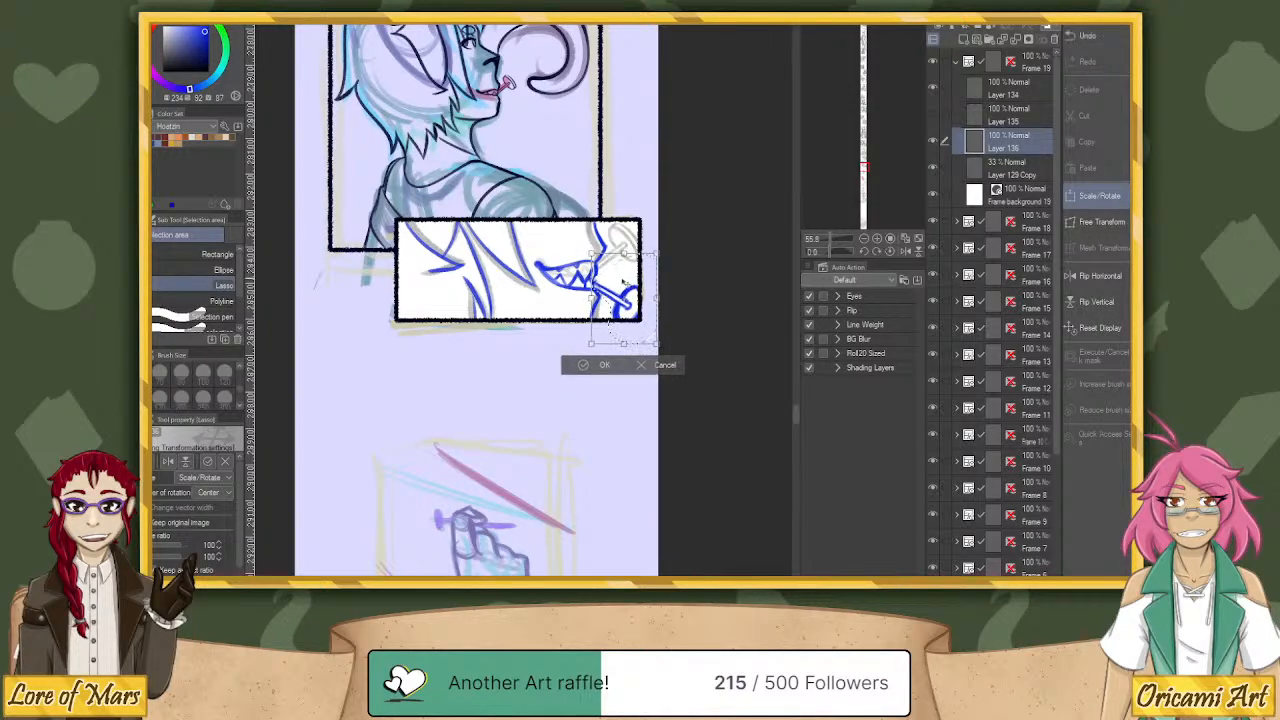
click(586, 368)
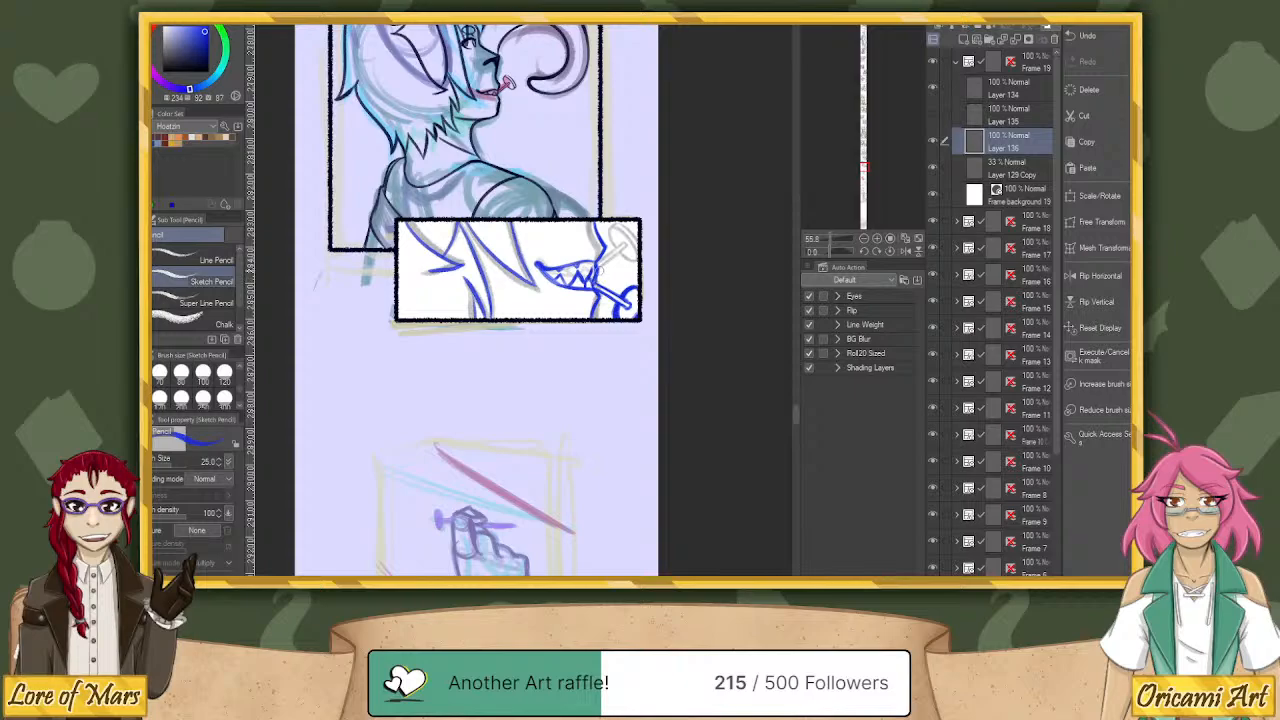
key(ctrl+z)
key(ctrl+y)
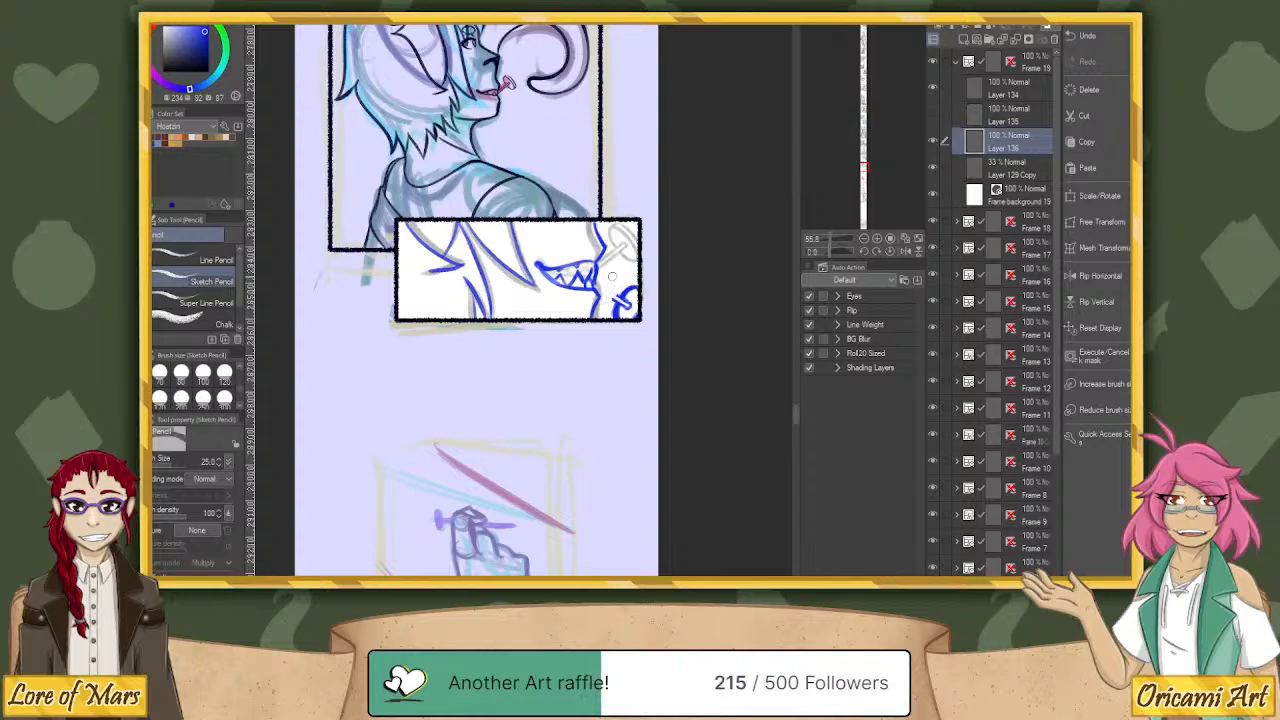
mouse_move(612, 276)
mouse_down()
mouse_move(615, 310)
mouse_move(643, 258)
mouse_move(622, 324)
mouse_move(640, 271)
mouse_up()
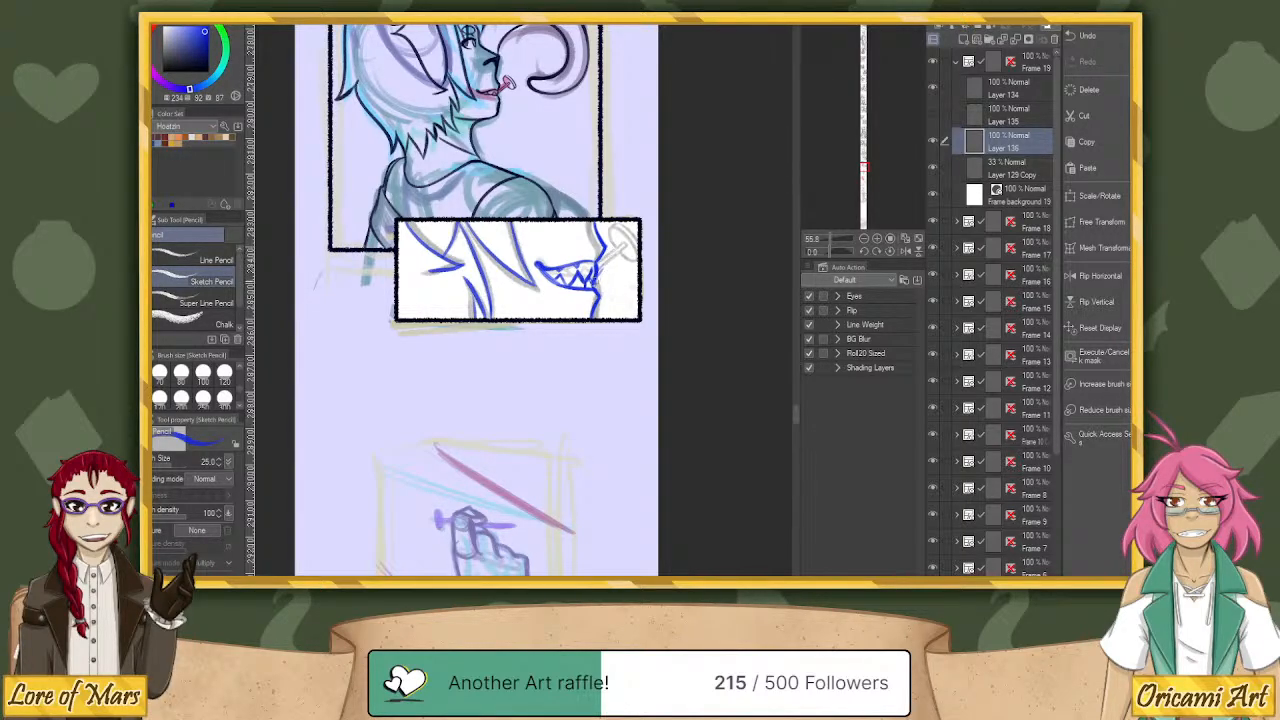
Sketch the stick from the mouth up along the gray guide with its round end at the panel's upper-right corner.
drag(600, 271, 624, 232)
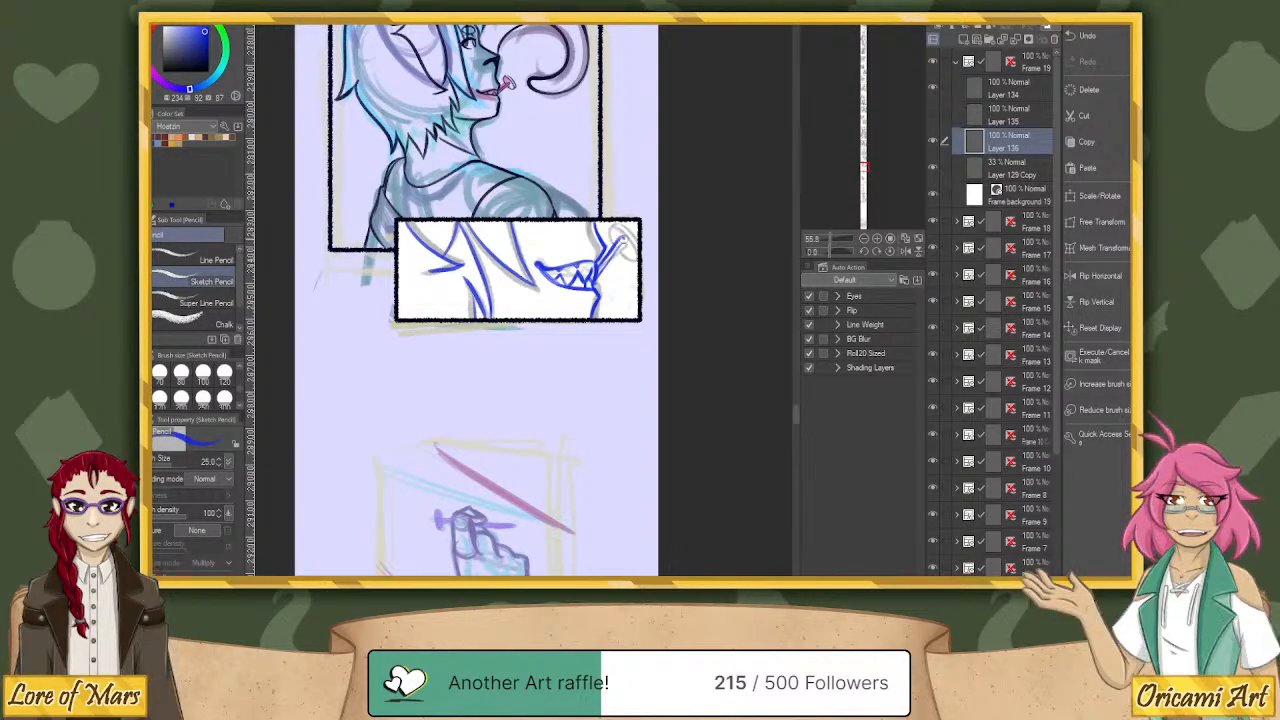
drag(597, 276, 624, 236)
drag(599, 224, 610, 240)
click(833, 253)
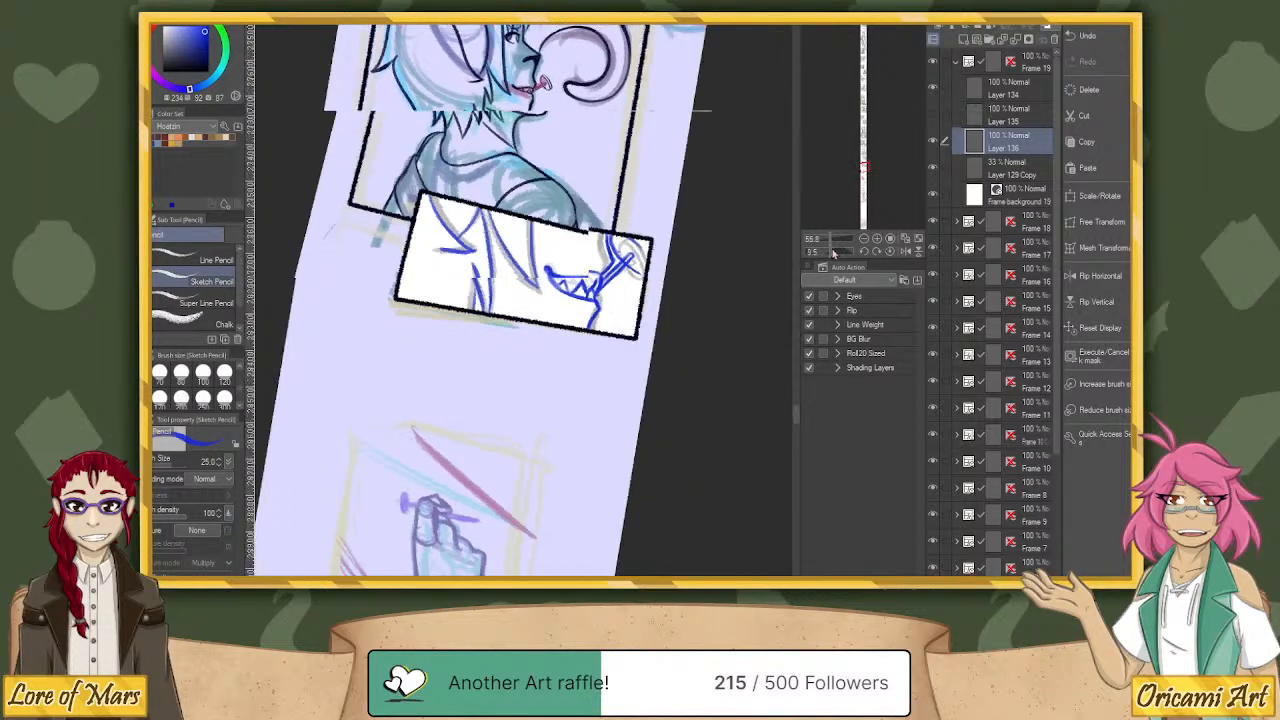
drag(833, 253, 835, 252)
key(ctrl+z)
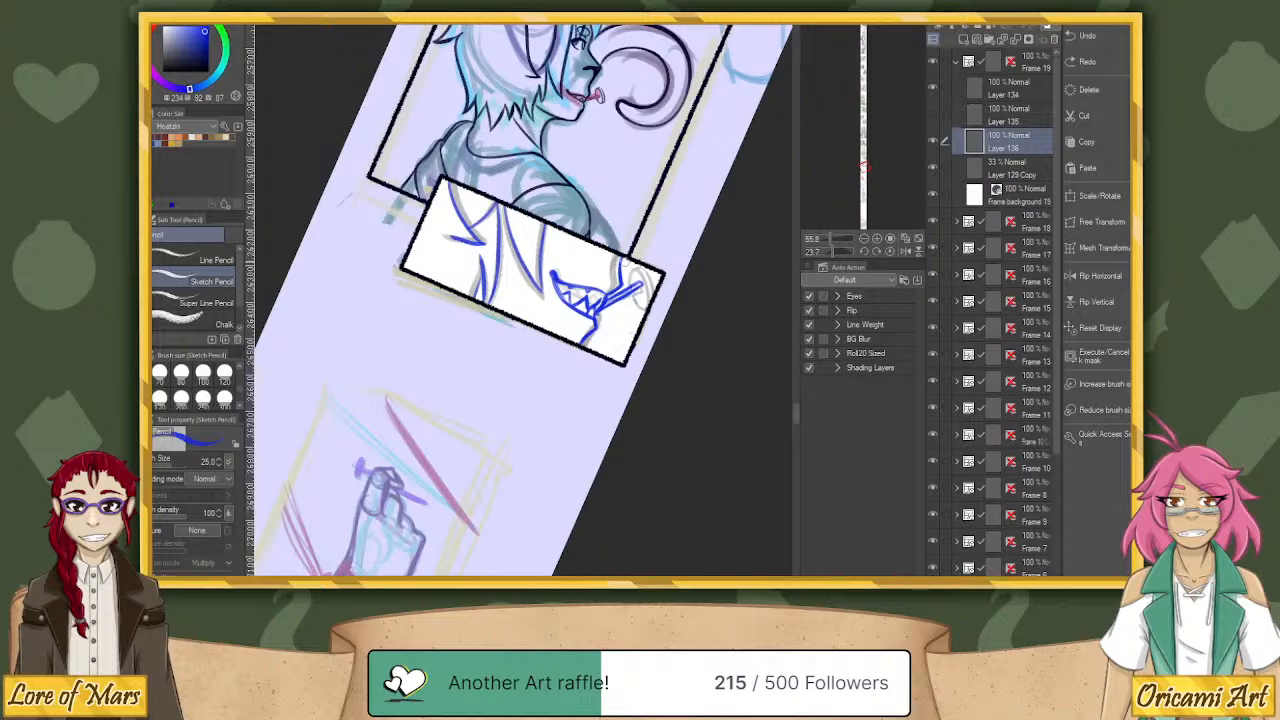
drag(624, 270, 632, 294)
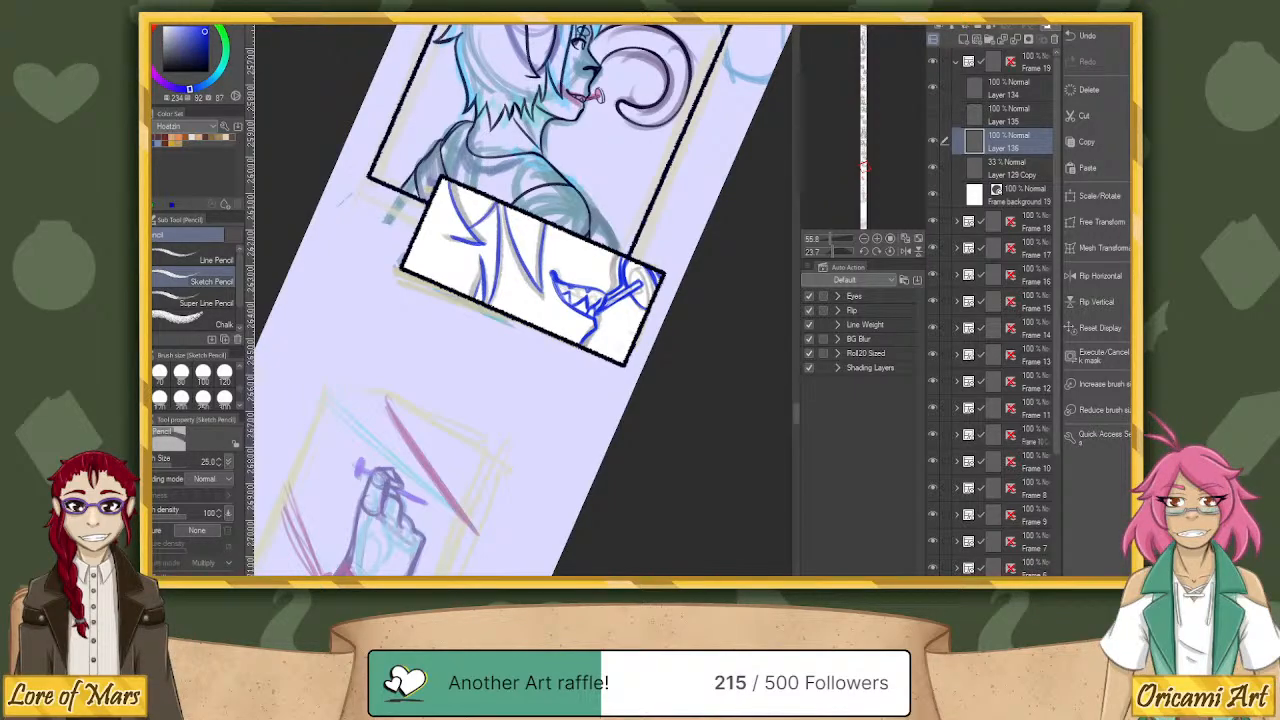
Switch to the browser's color perception test article, enlarge and skim it, and open its link to play Kuku Kube.
drag(1128, 34, 432, 26)
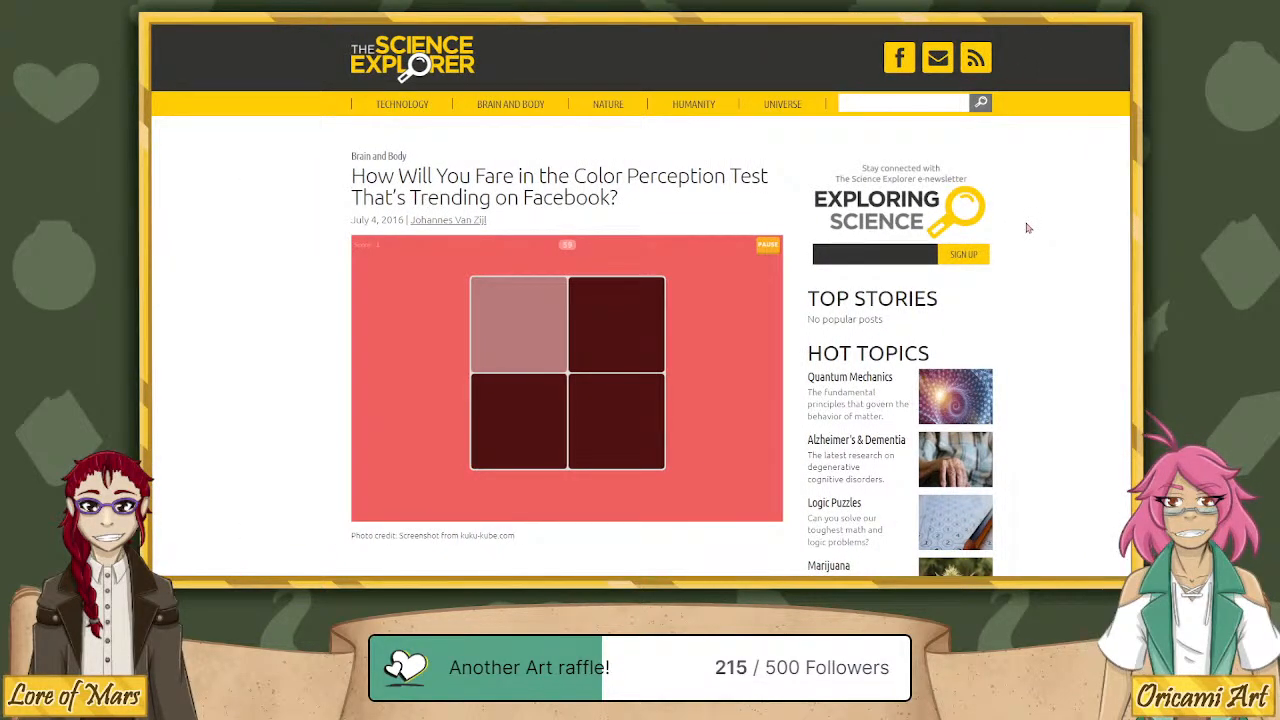
key(ctrl+plus)
key(ctrl+plus)
key(ctrl+plus)
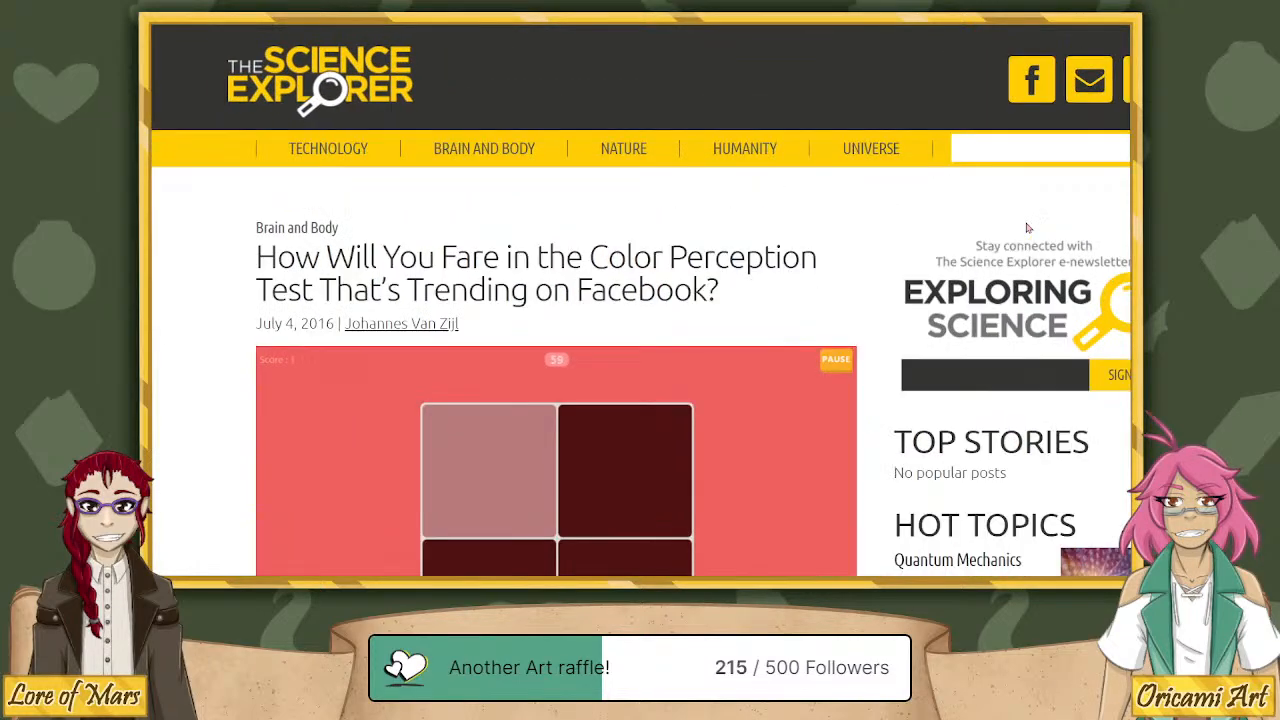
scroll(632, 139, down, 3)
scroll(663, 126, up, 1)
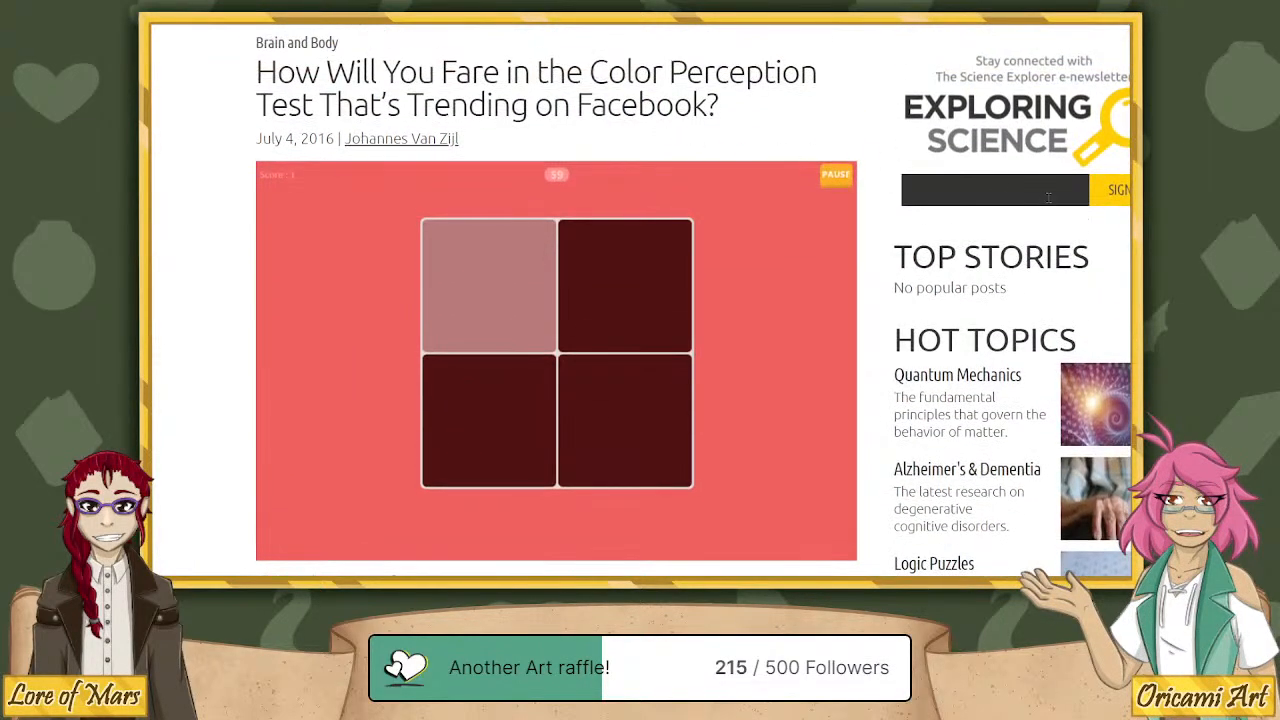
scroll(724, 204, down, 7)
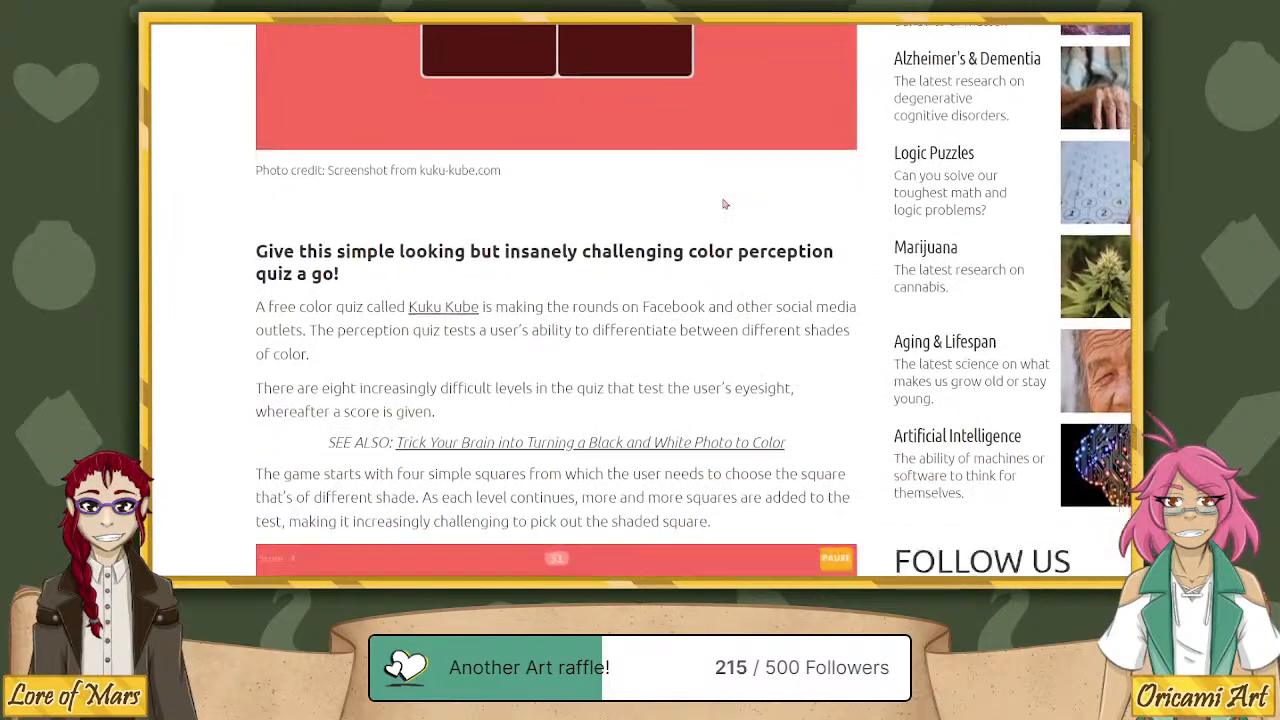
scroll(723, 204, down, 9)
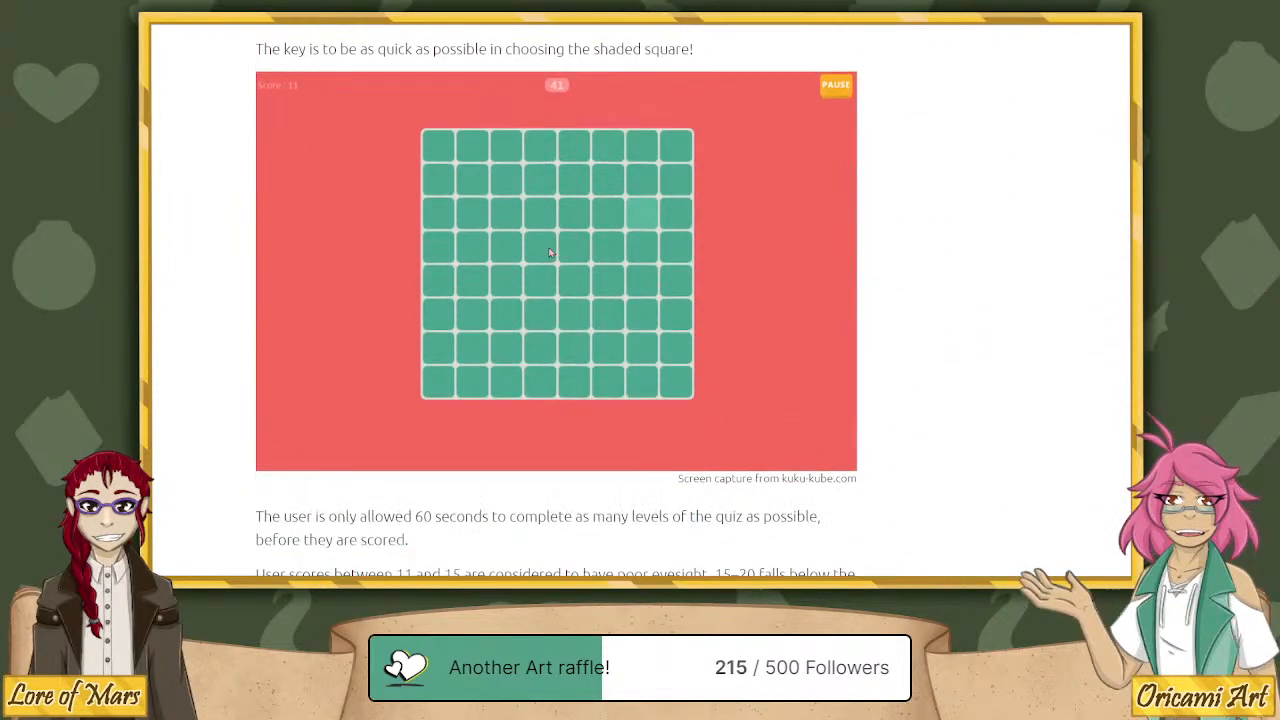
scroll(549, 253, down, 2)
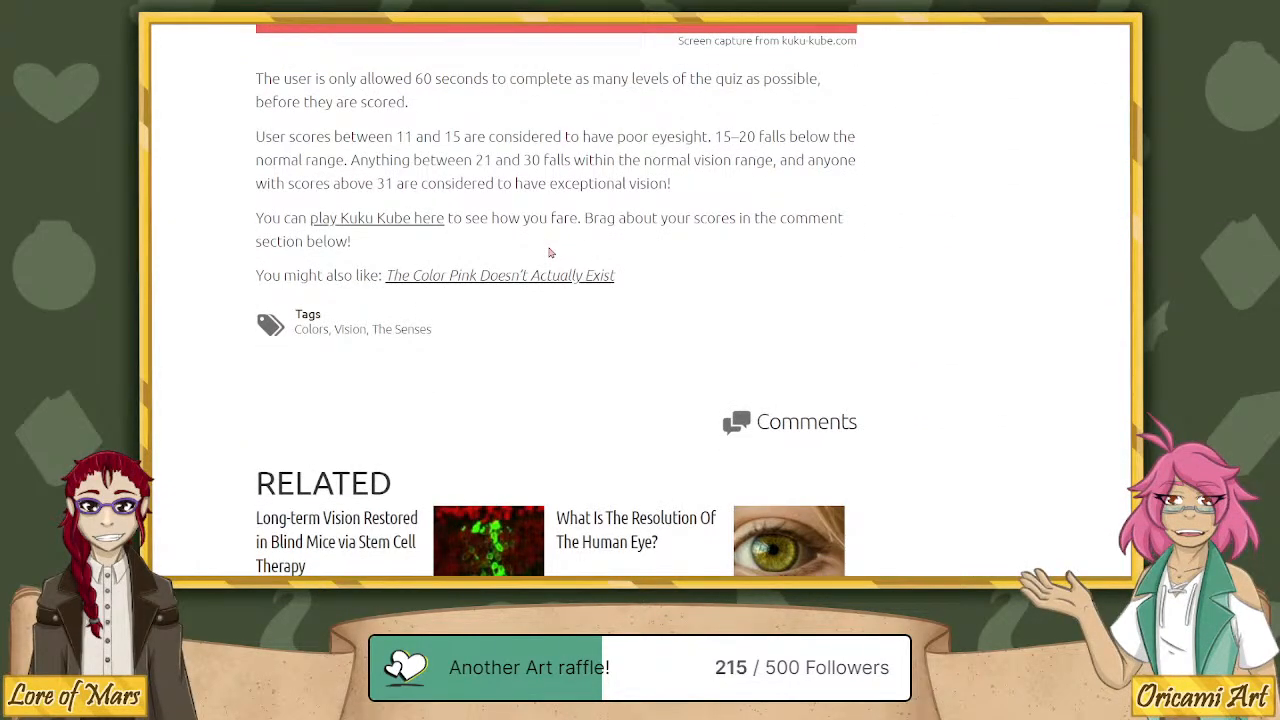
click(377, 220)
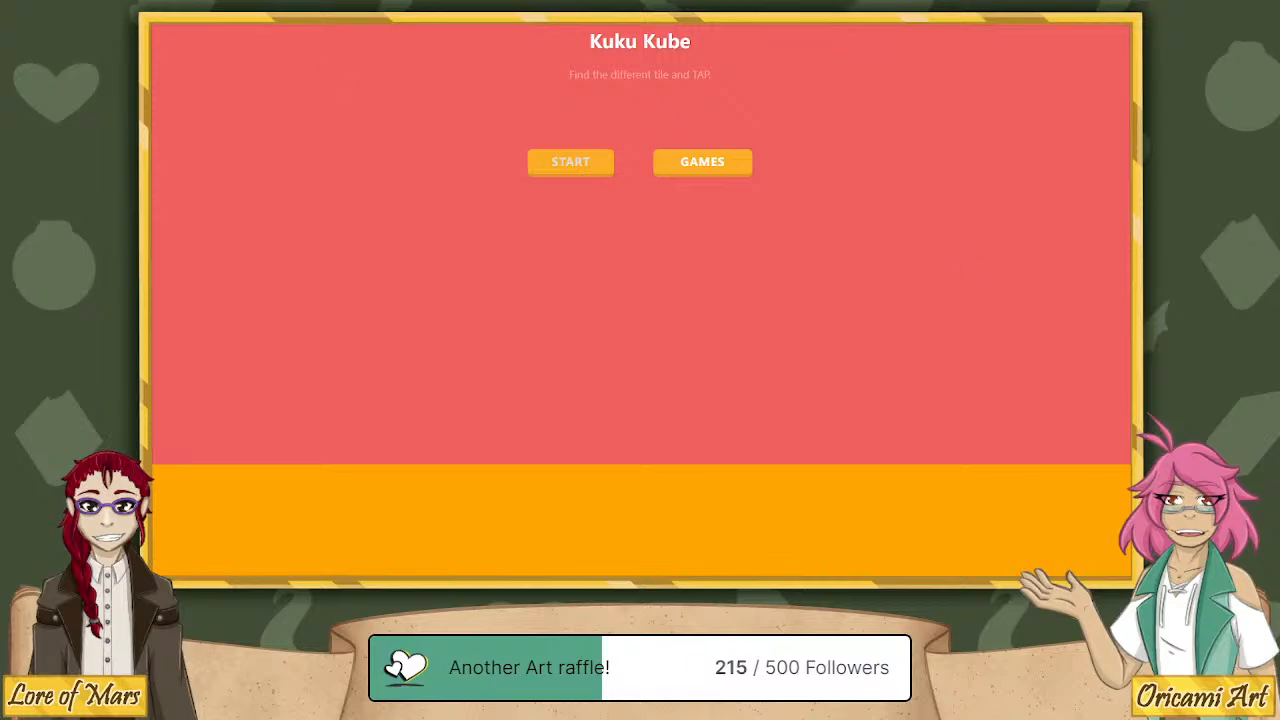
key(alt+Tab)
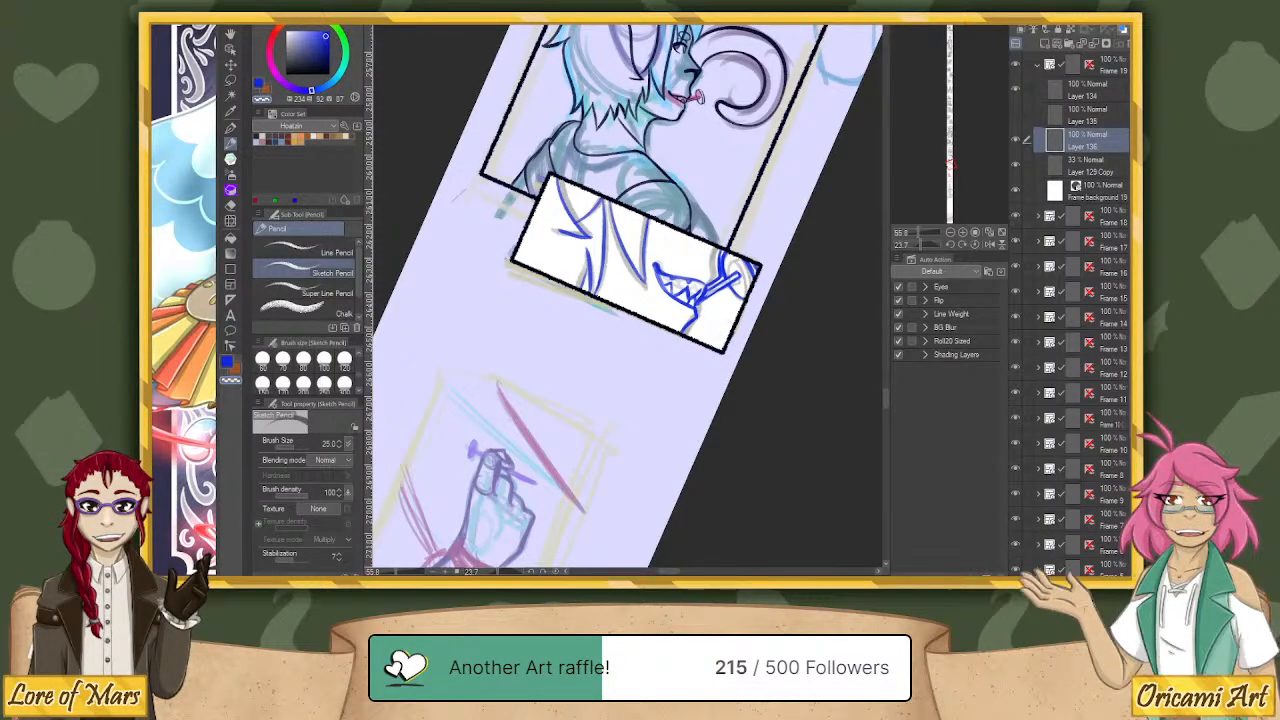
key(alt+Tab)
key(F11)
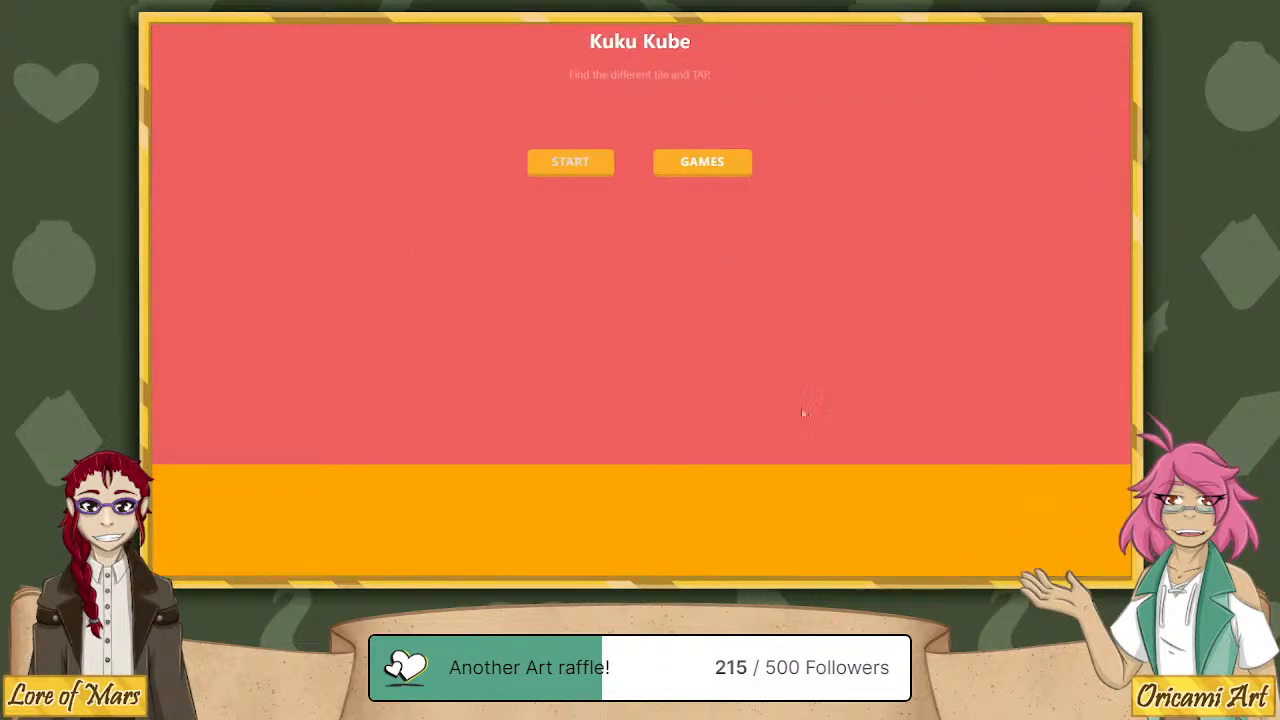
Start the Kuku Kube game and pick the lighter tile in each grid from 2×2 up to 6×6.
click(586, 164)
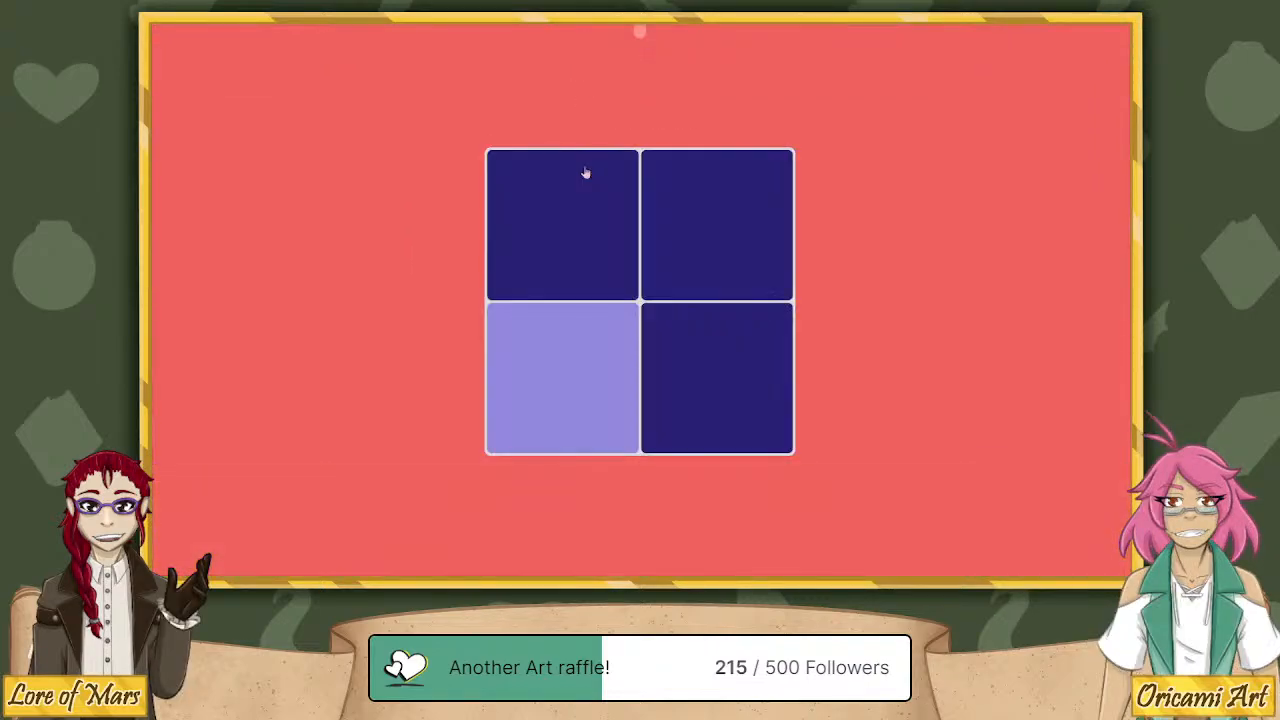
click(583, 354)
click(626, 399)
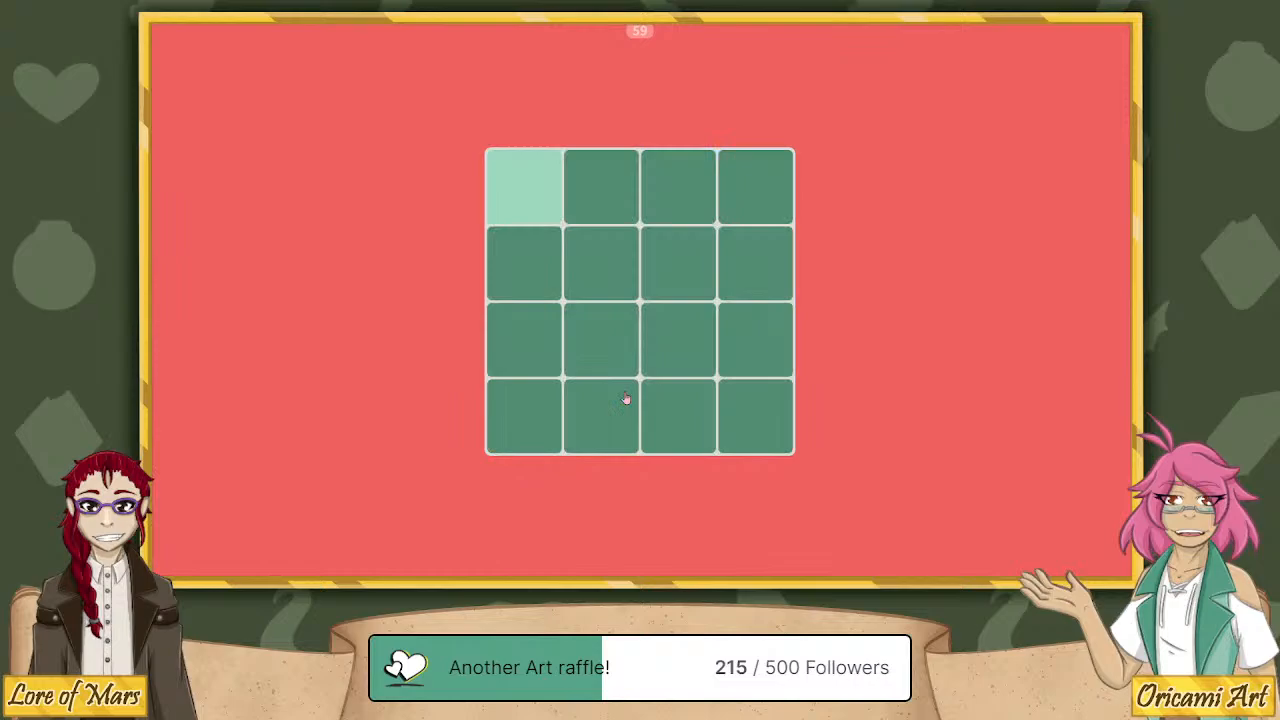
click(520, 208)
click(754, 303)
click(698, 192)
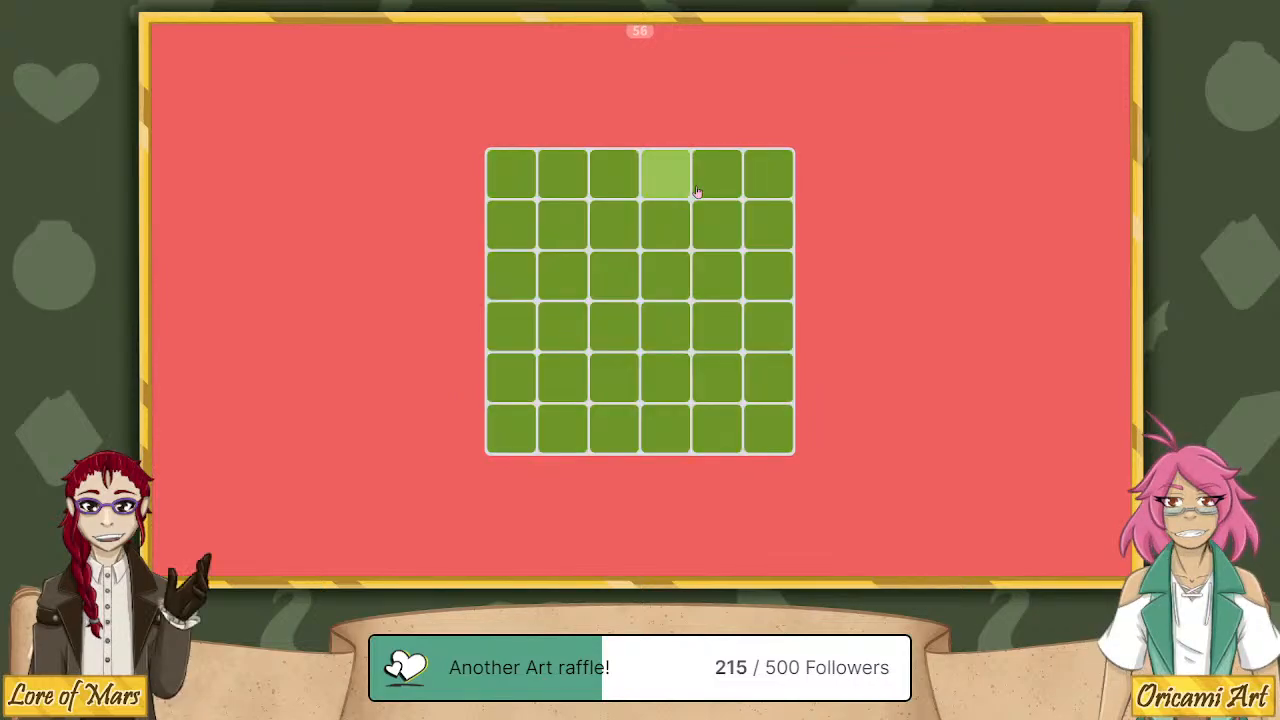
click(668, 178)
click(668, 221)
Pick the lighter tile in each 7×7 and 8×8 grid of the first Kuku Kube round.
click(634, 173)
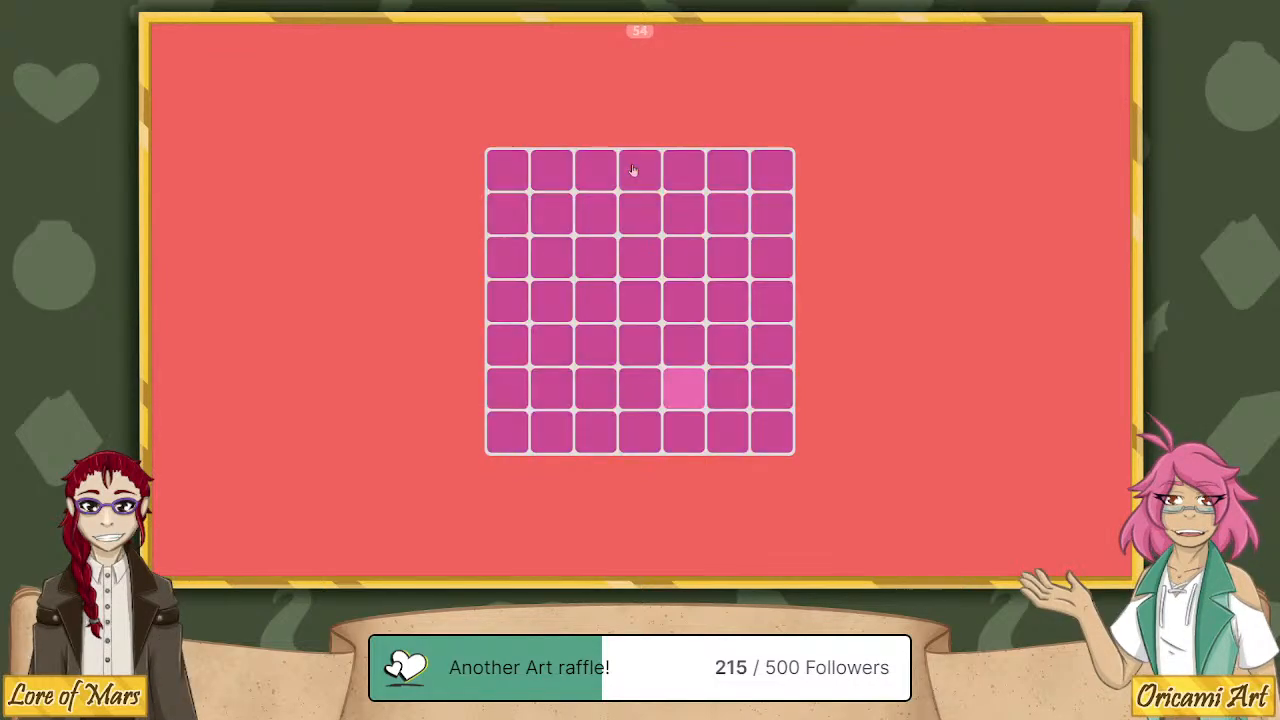
click(682, 390)
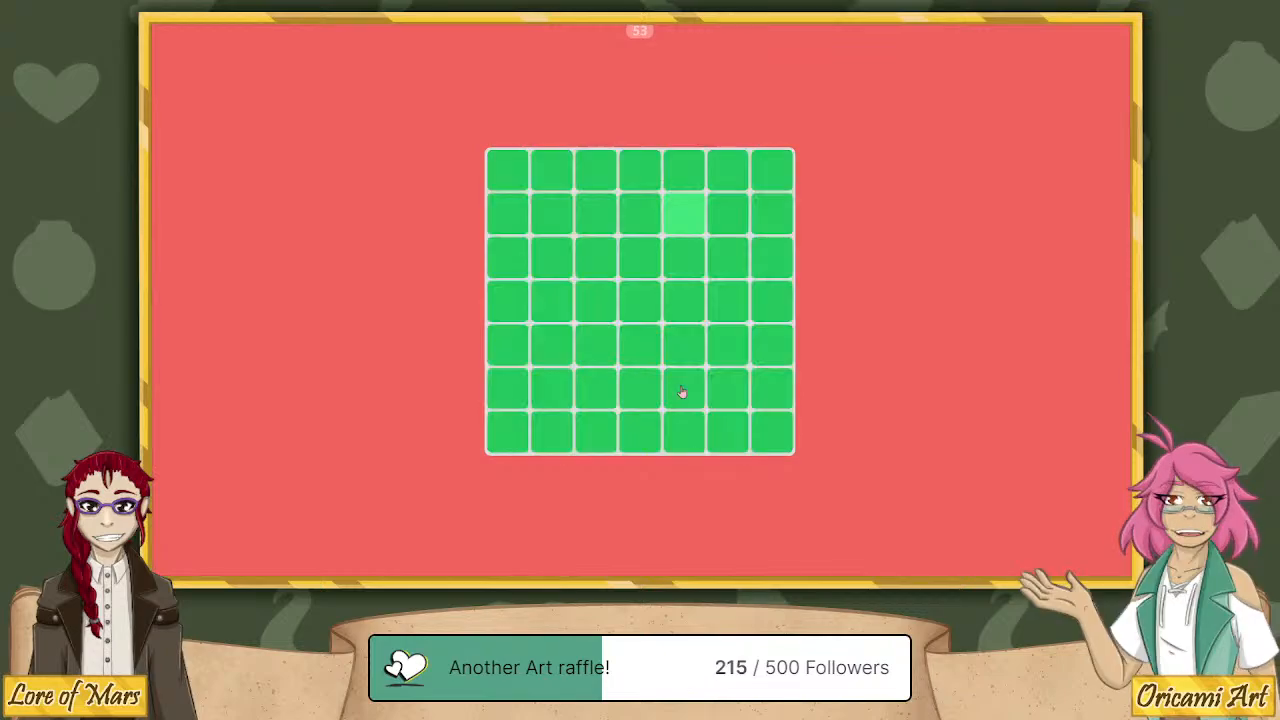
click(690, 217)
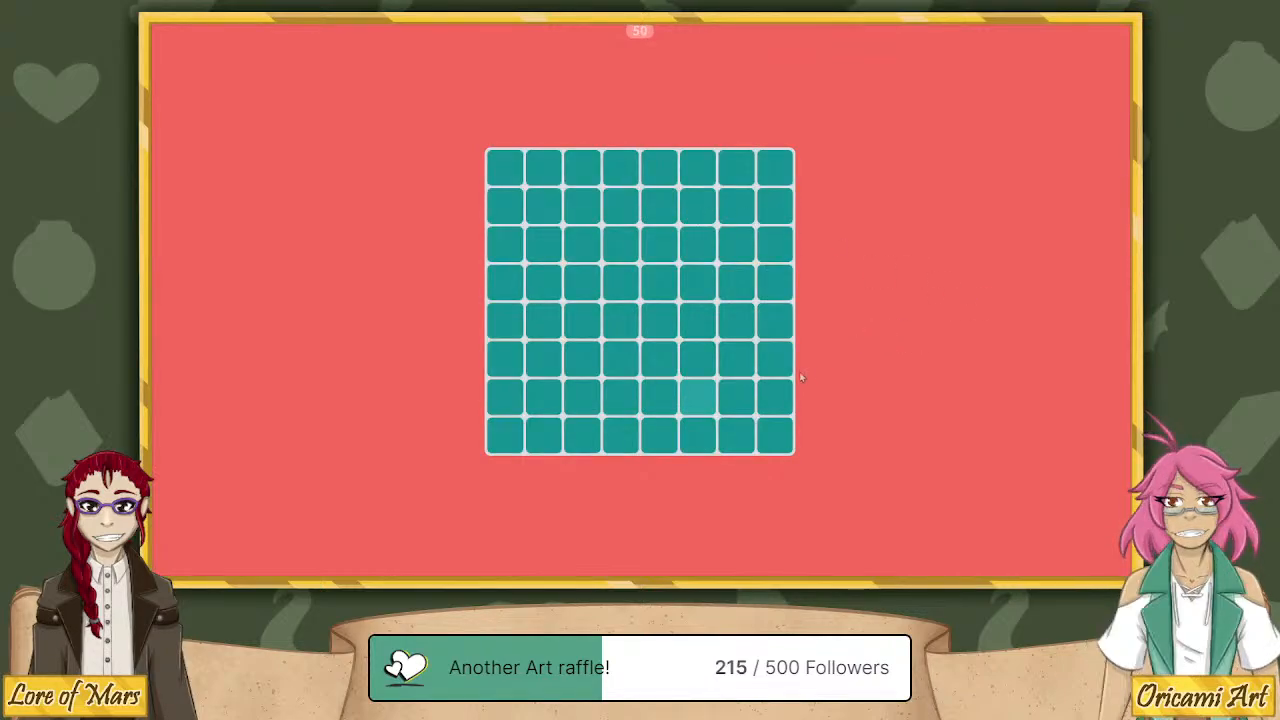
click(709, 393)
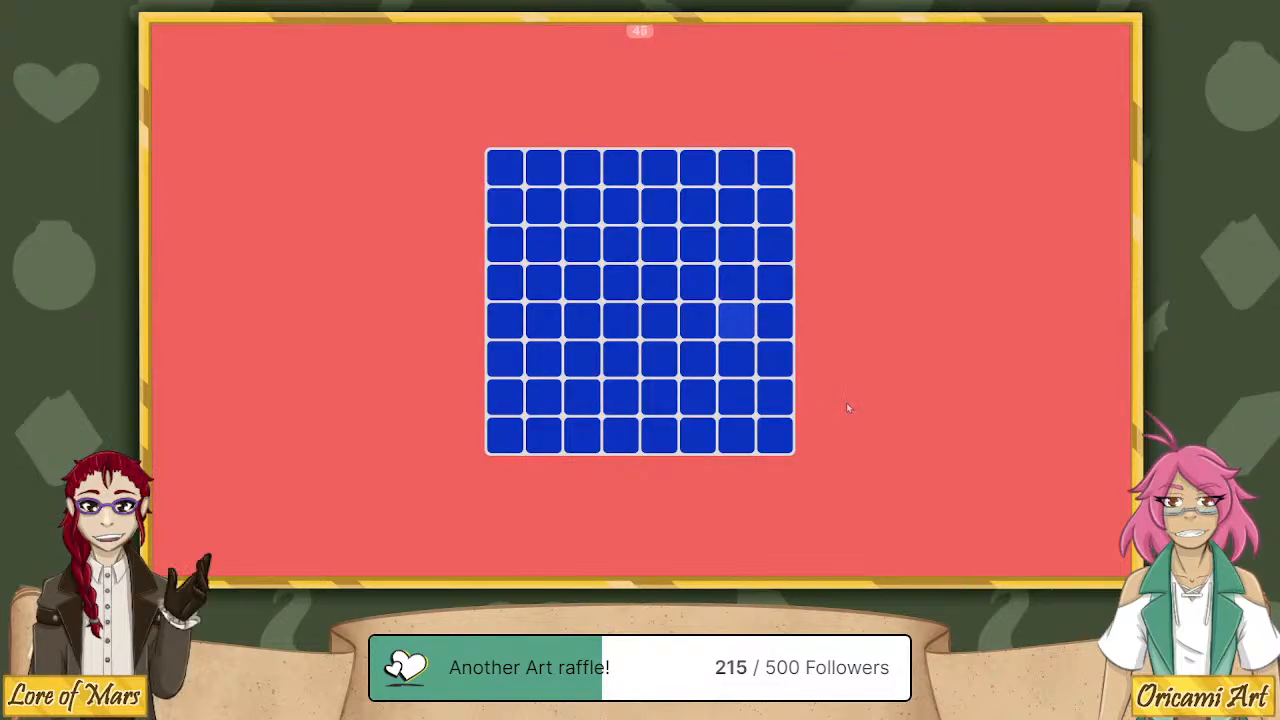
click(742, 318)
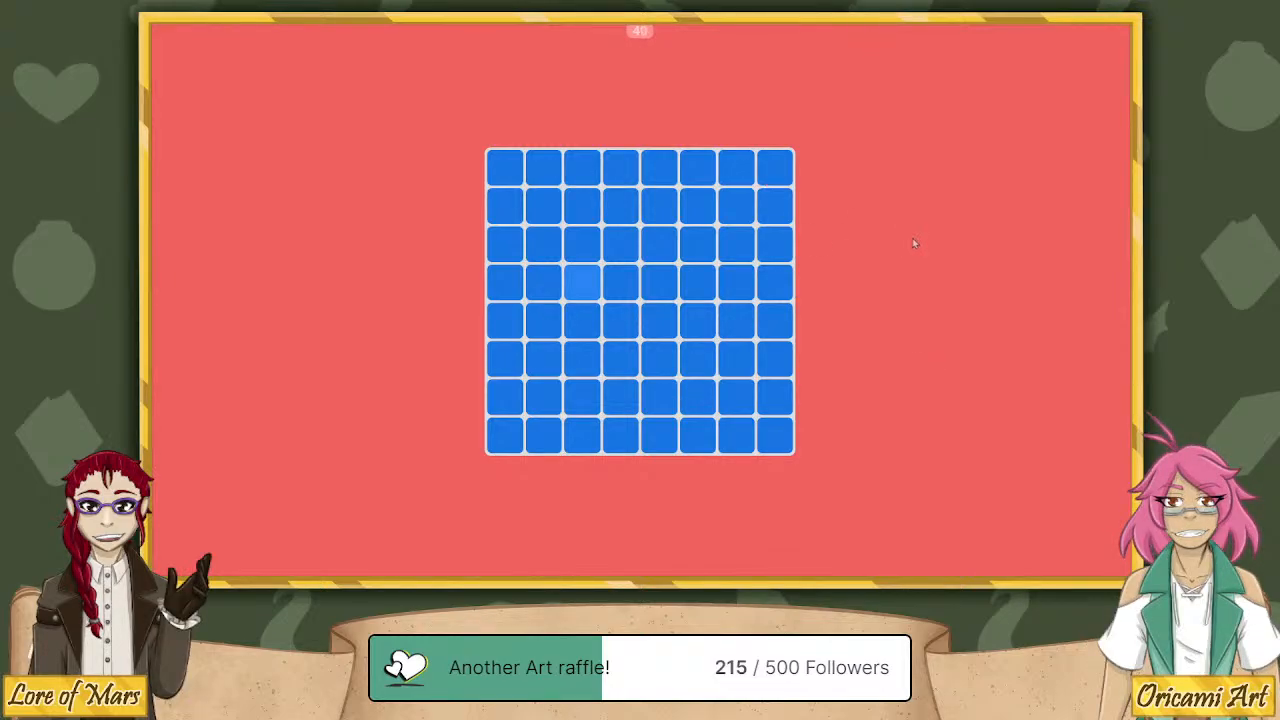
click(587, 277)
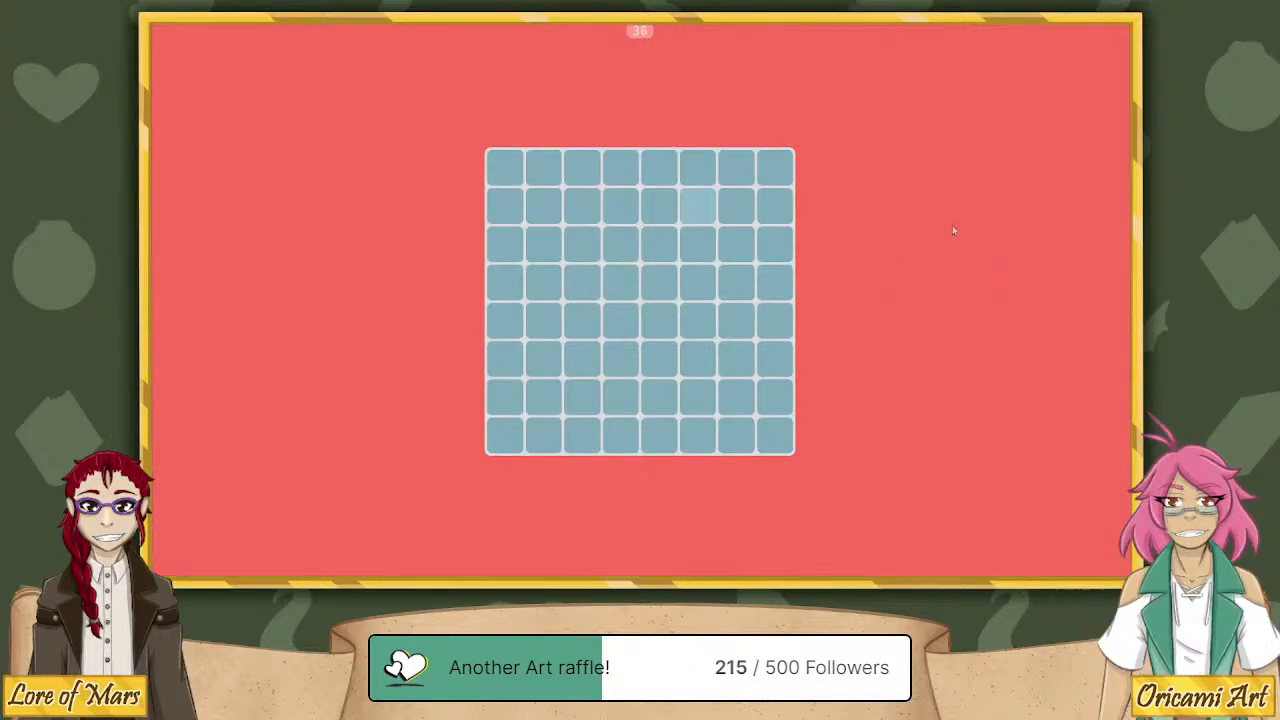
click(702, 210)
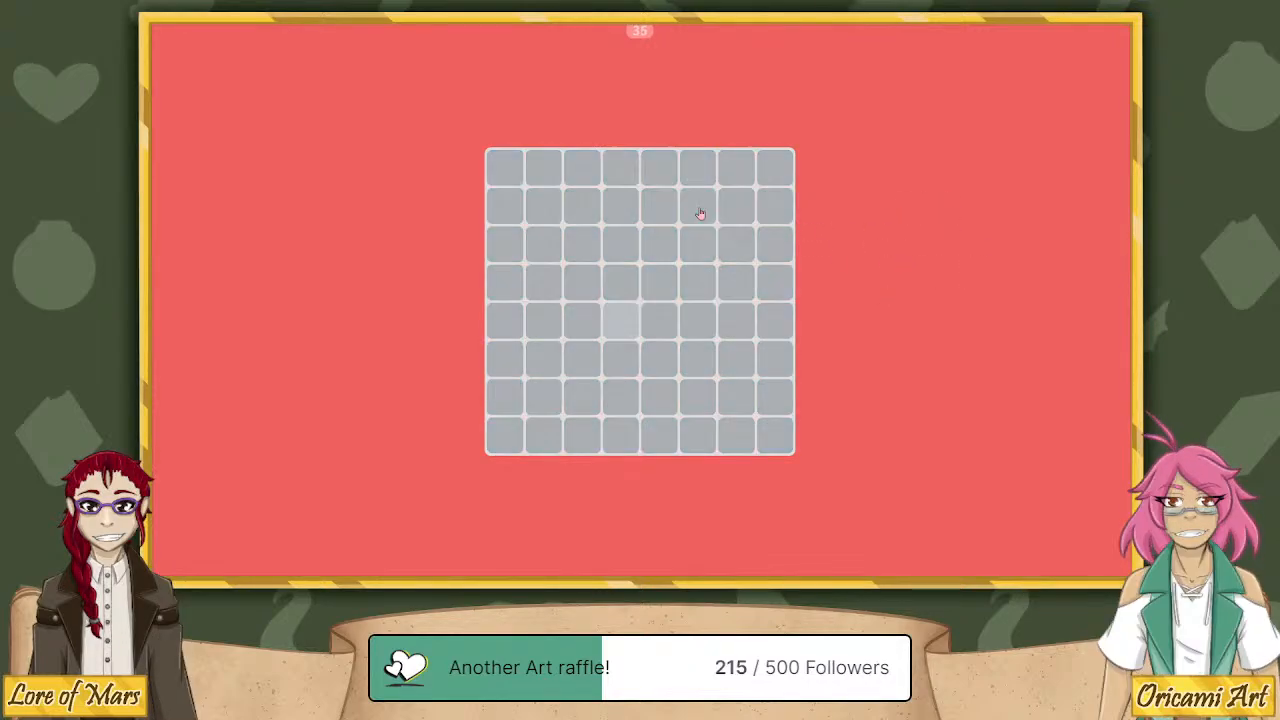
click(617, 323)
click(744, 181)
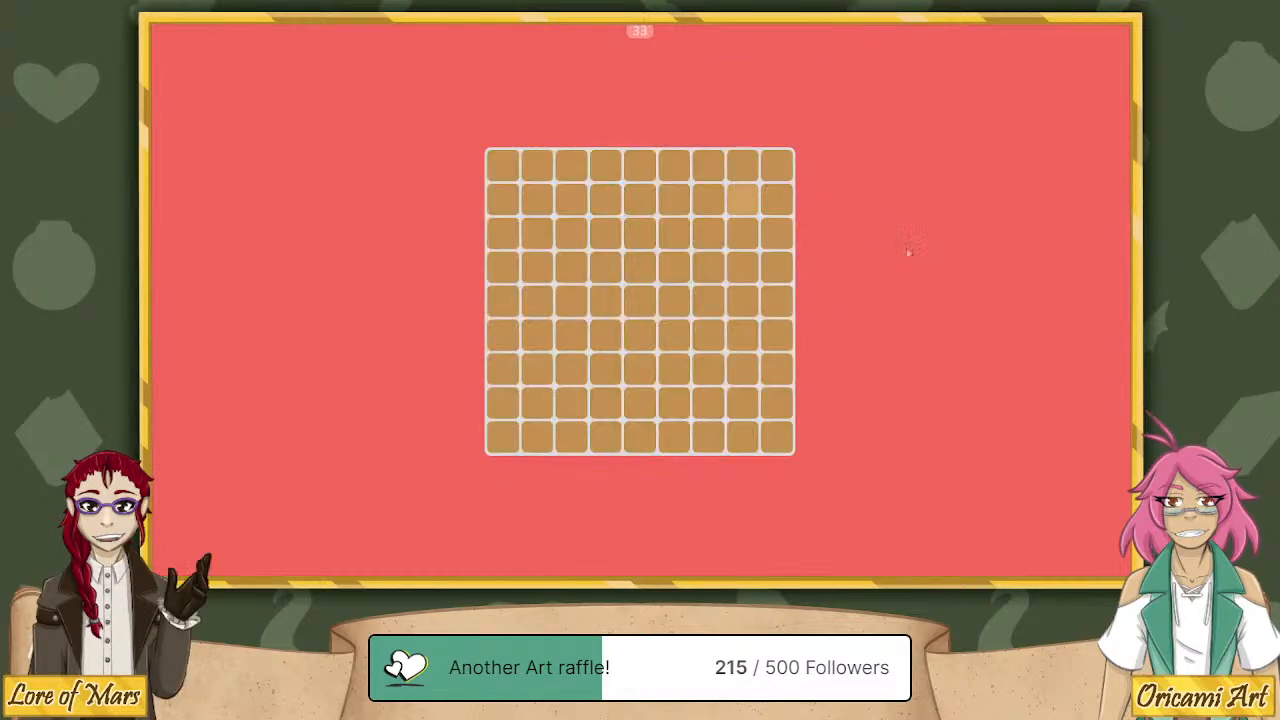
Find and pick the slightly lighter tile in each 9×9 grid until the first round's timer runs out.
click(749, 200)
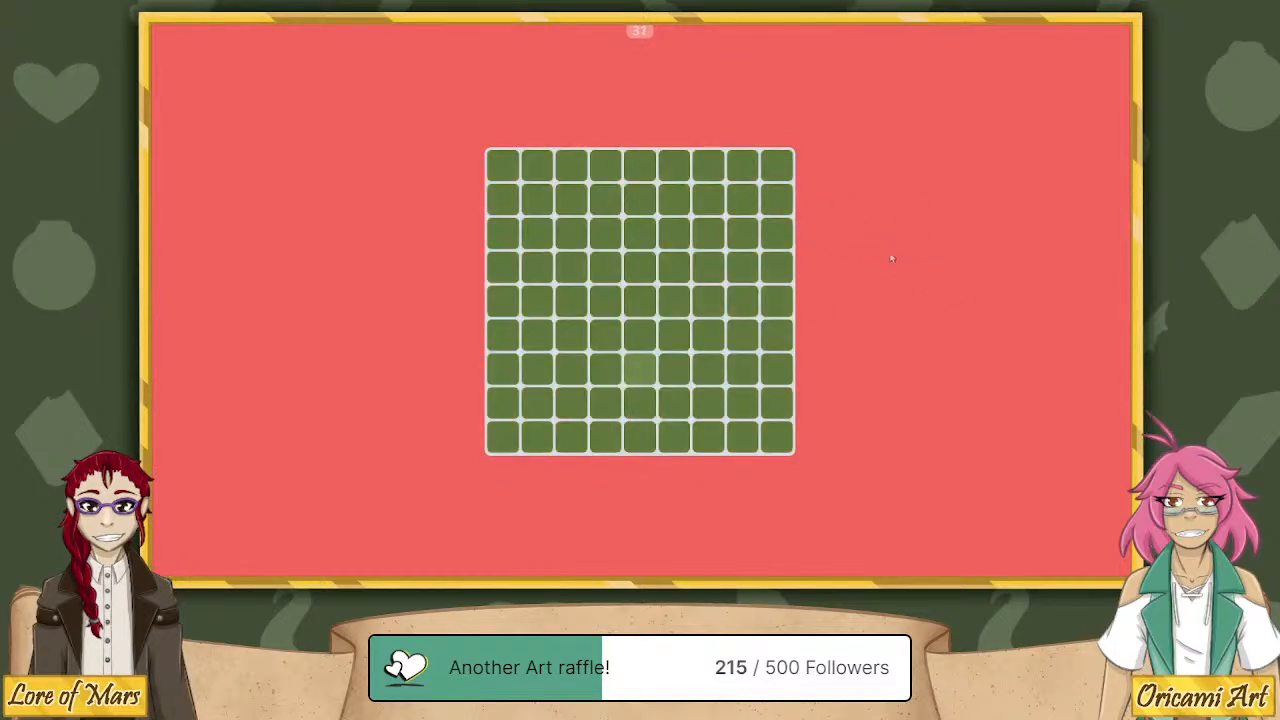
click(639, 371)
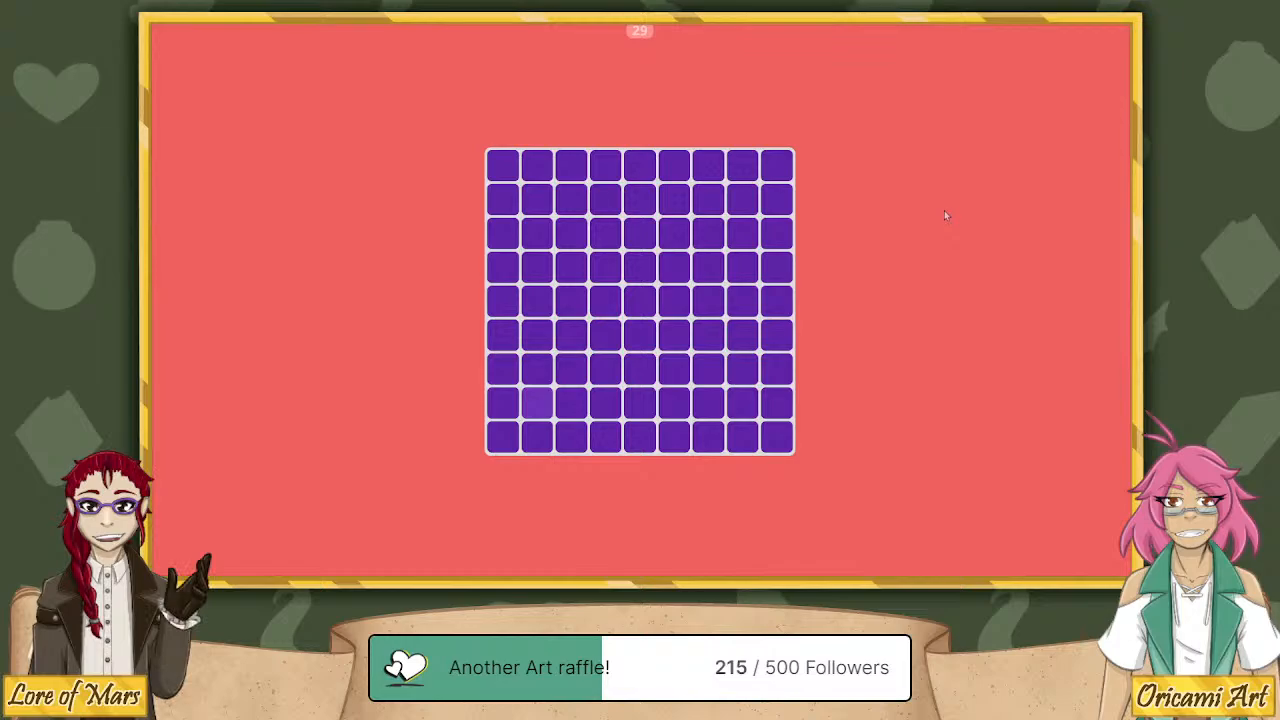
click(541, 405)
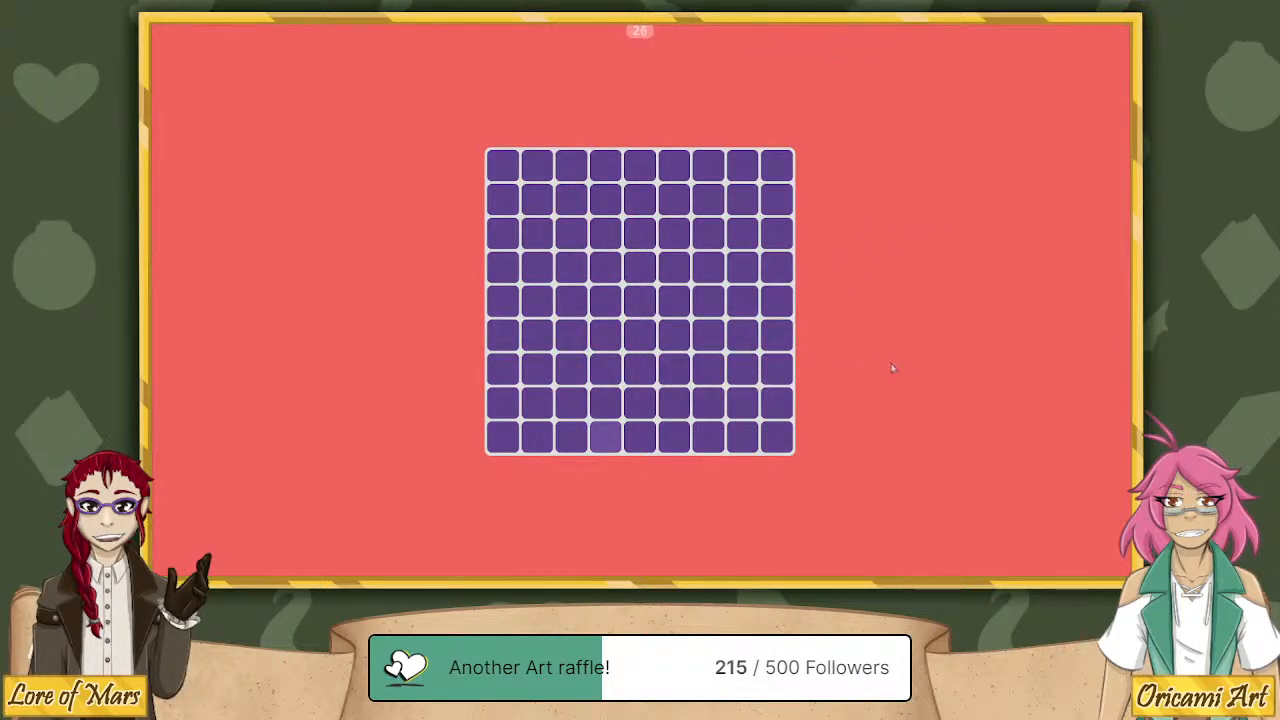
click(606, 443)
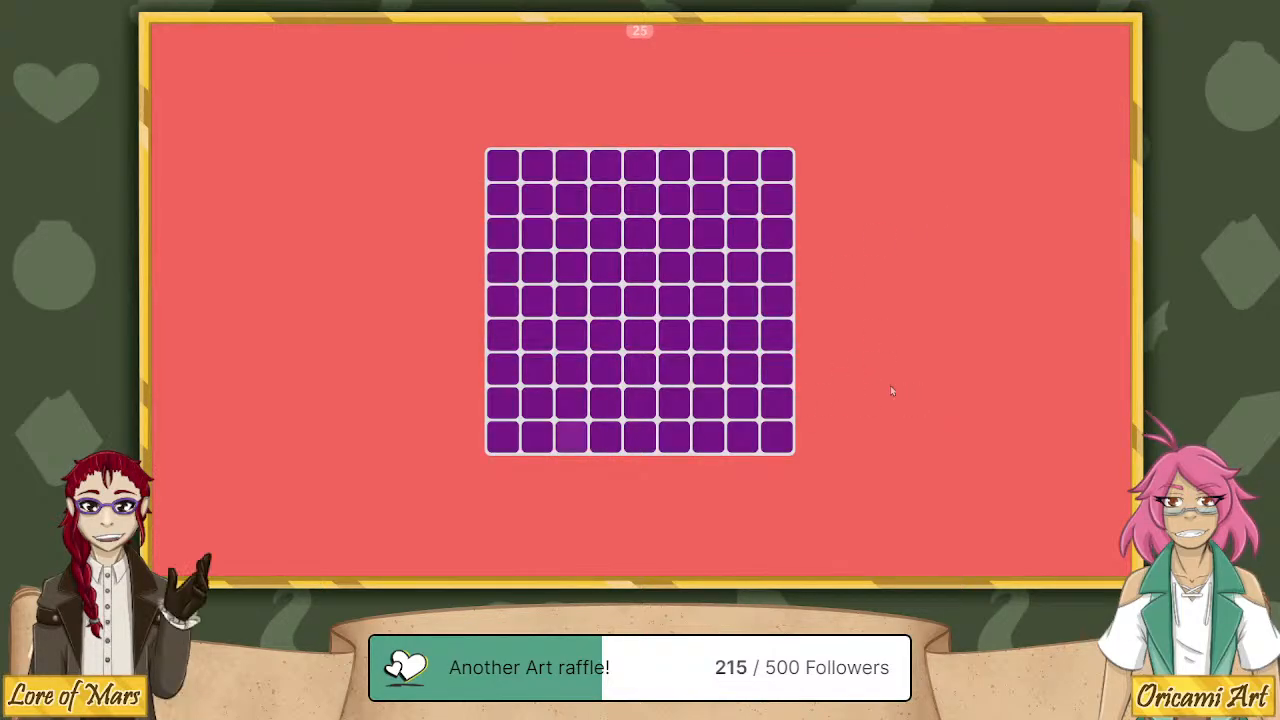
click(571, 443)
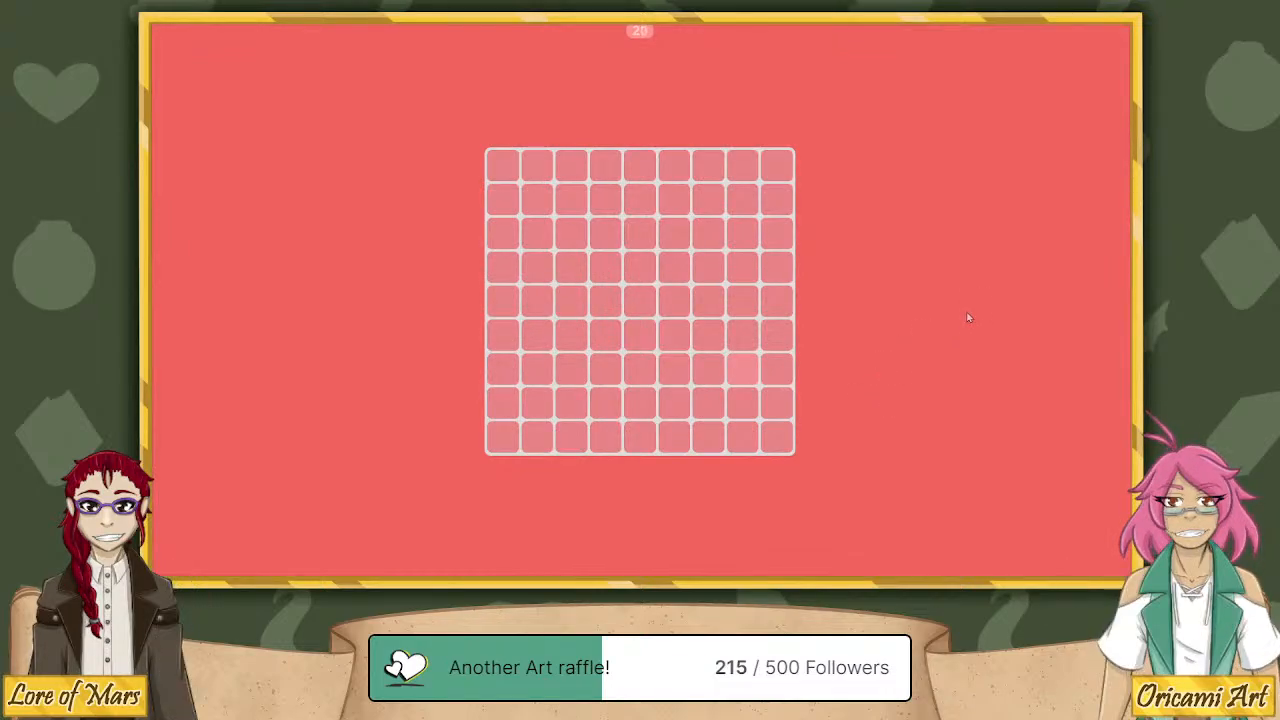
click(742, 369)
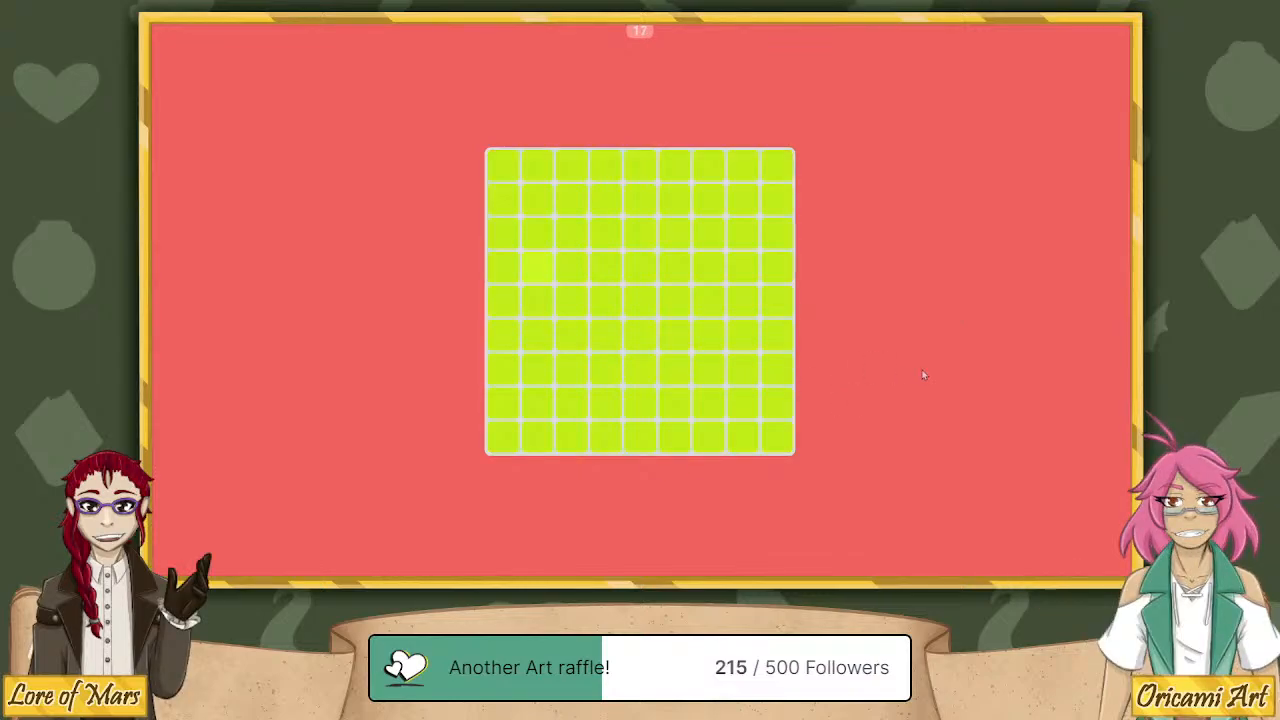
click(539, 270)
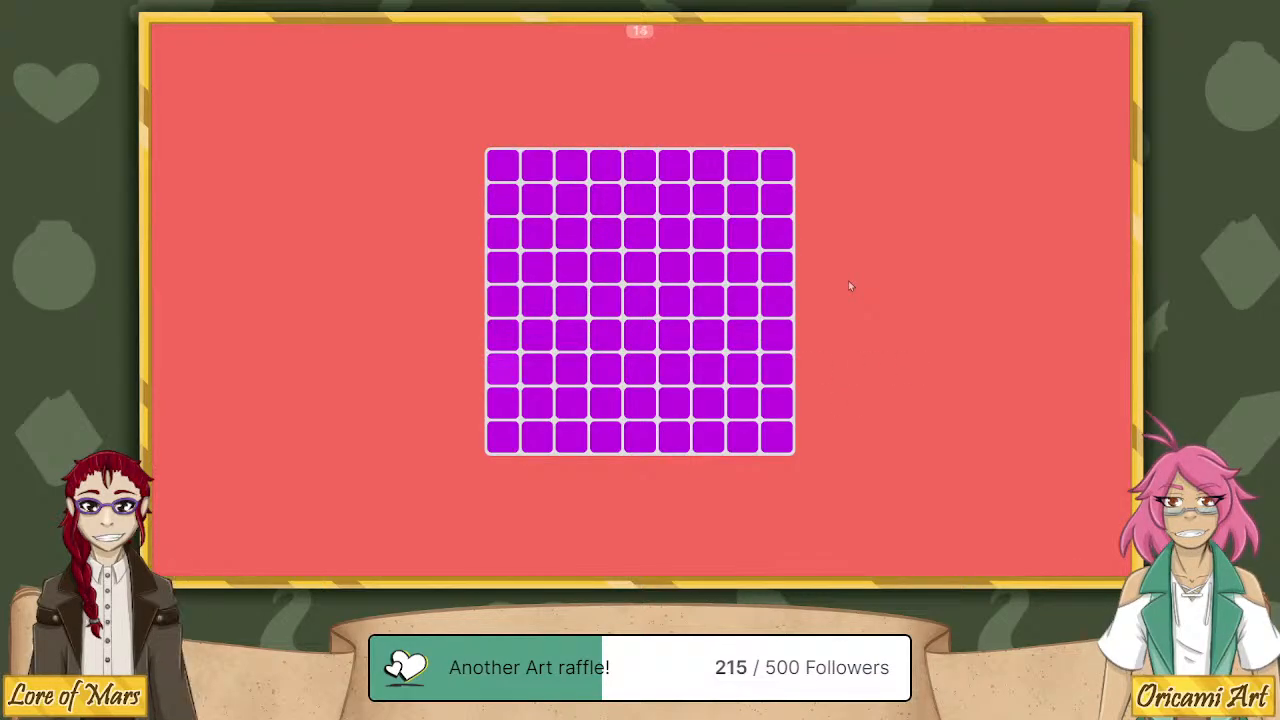
click(503, 369)
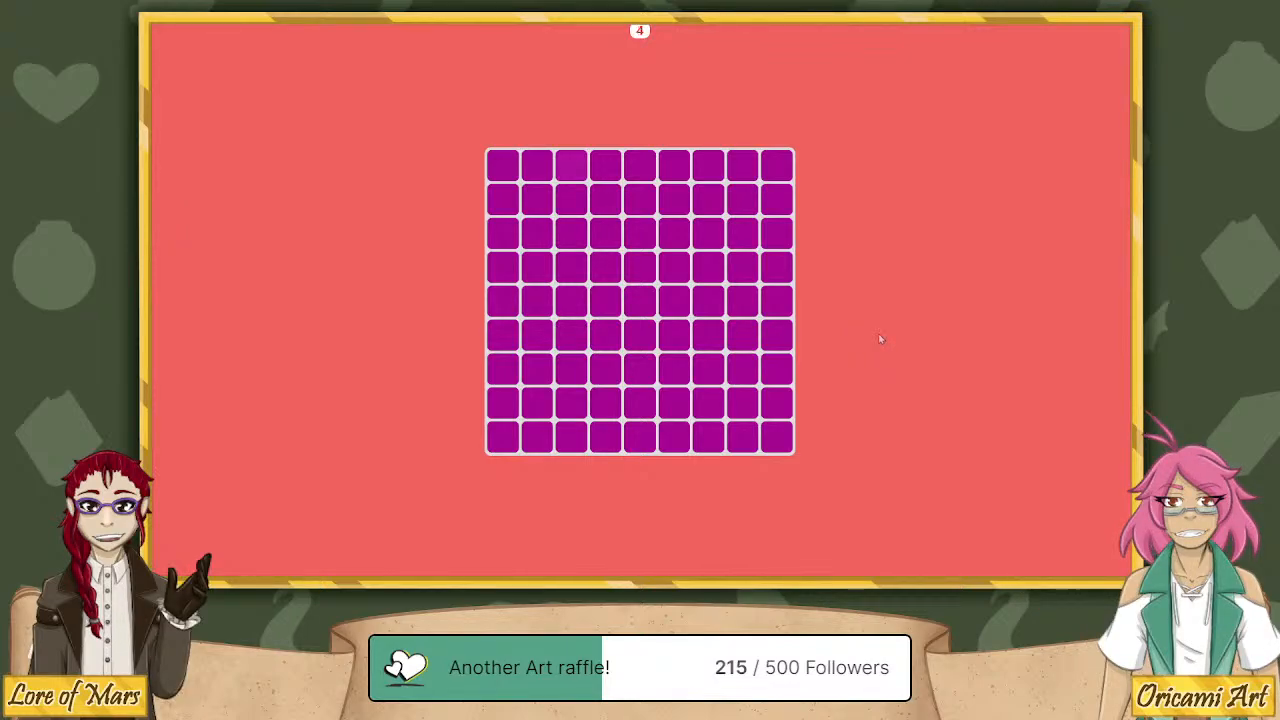
click(575, 170)
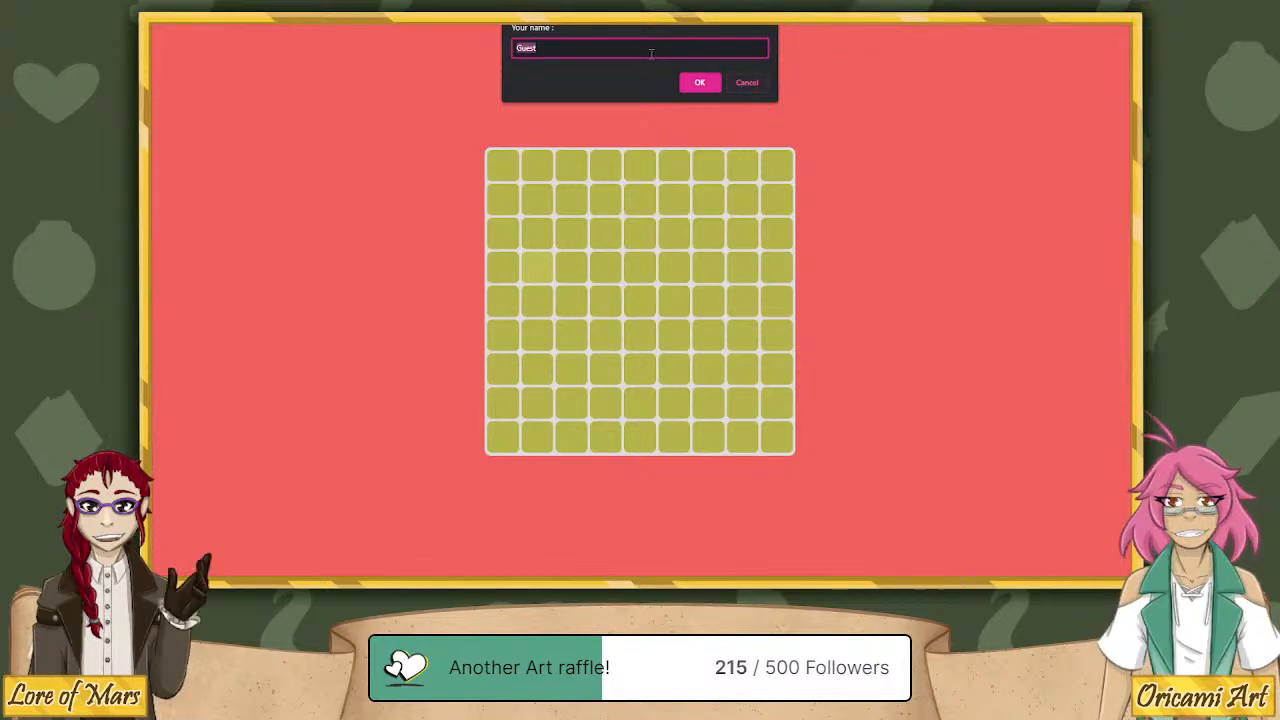
Submit the score under the name "asd" and start another Kuku Kube round.
text(asd)
key(Return)
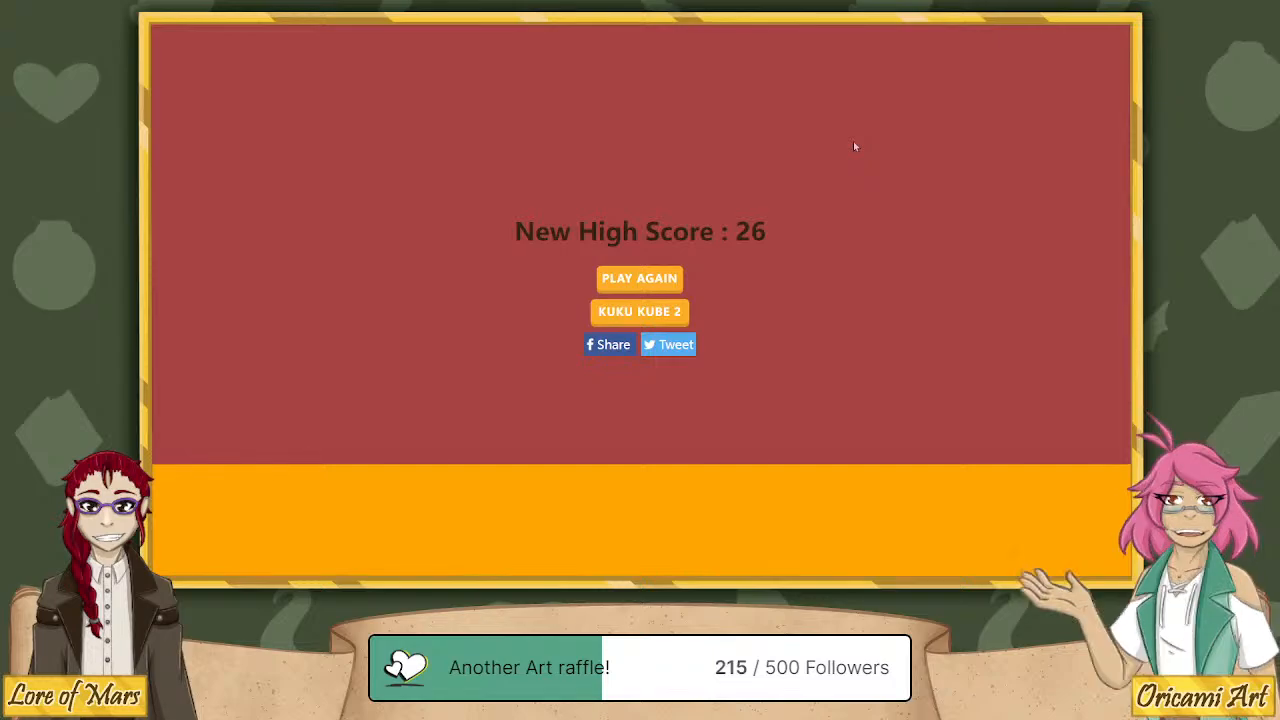
click(661, 283)
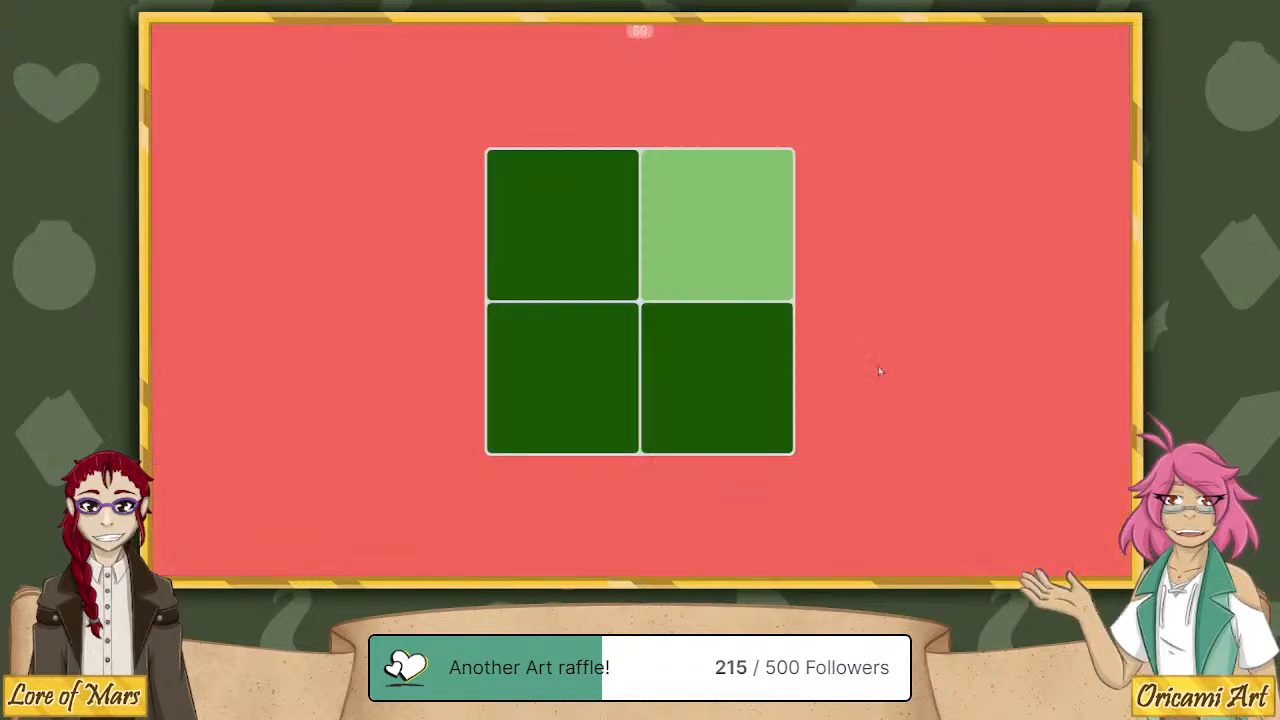
Pick the lighter tile in each of the second round's grids from 2×2 up to 6×6.
click(771, 259)
click(549, 217)
click(650, 200)
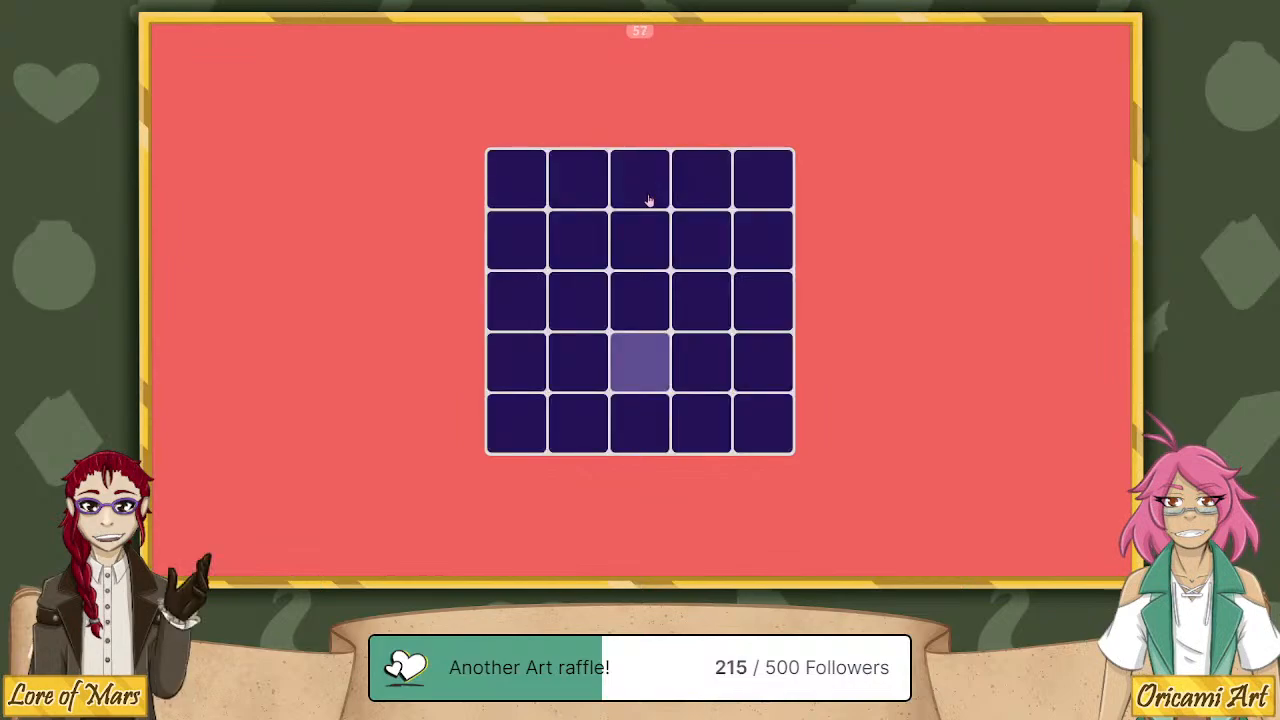
click(650, 376)
click(763, 250)
click(573, 386)
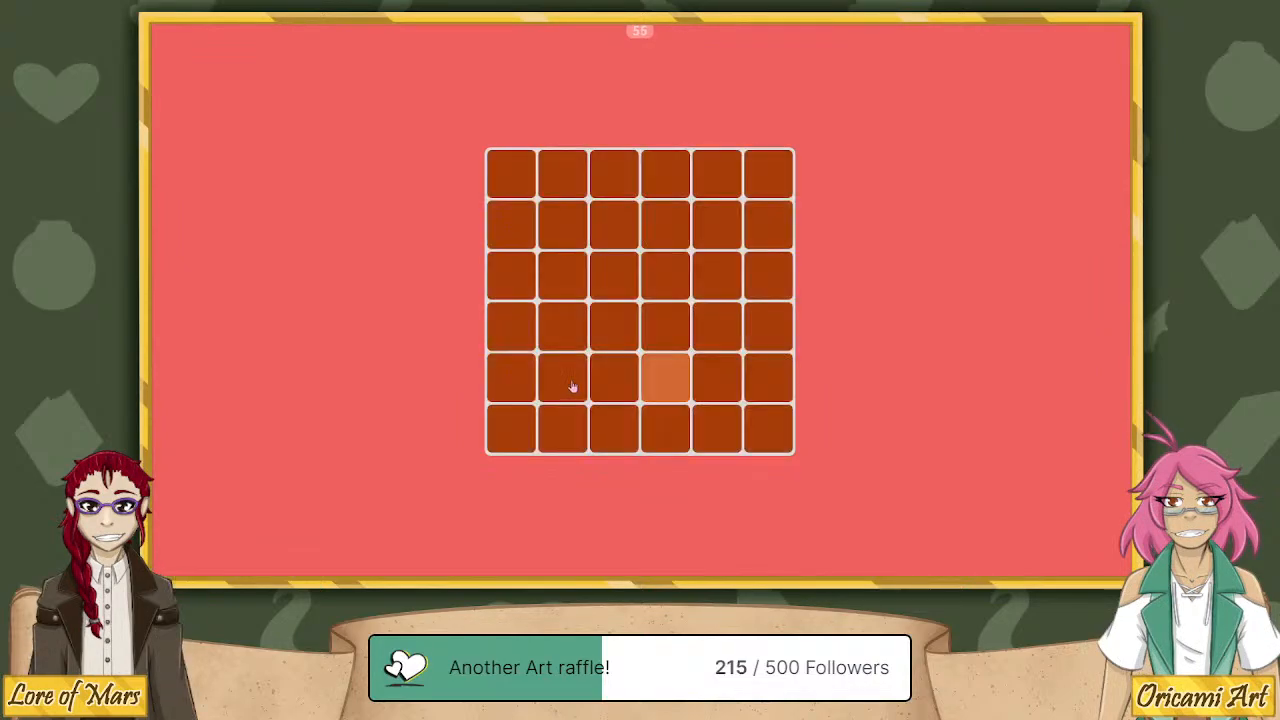
click(666, 379)
Pick the lighter tile in each 7×7 and 8×8 grid of the second round.
click(509, 349)
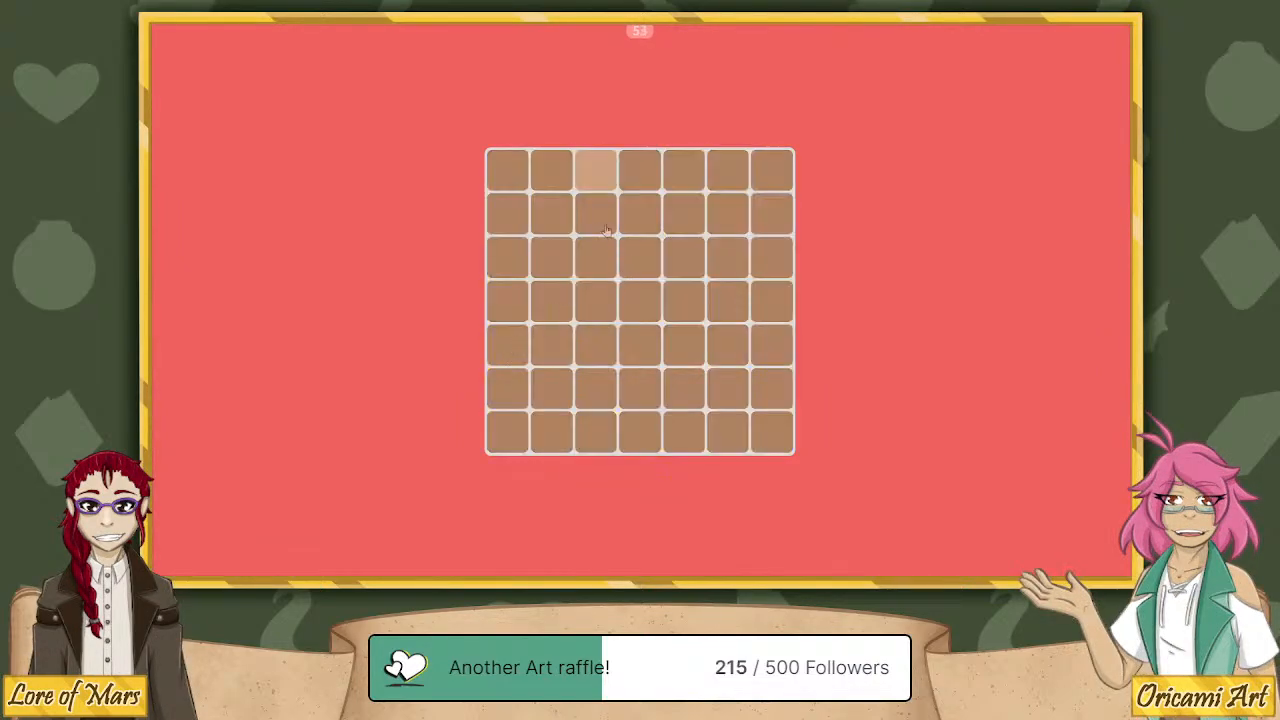
click(598, 174)
click(690, 263)
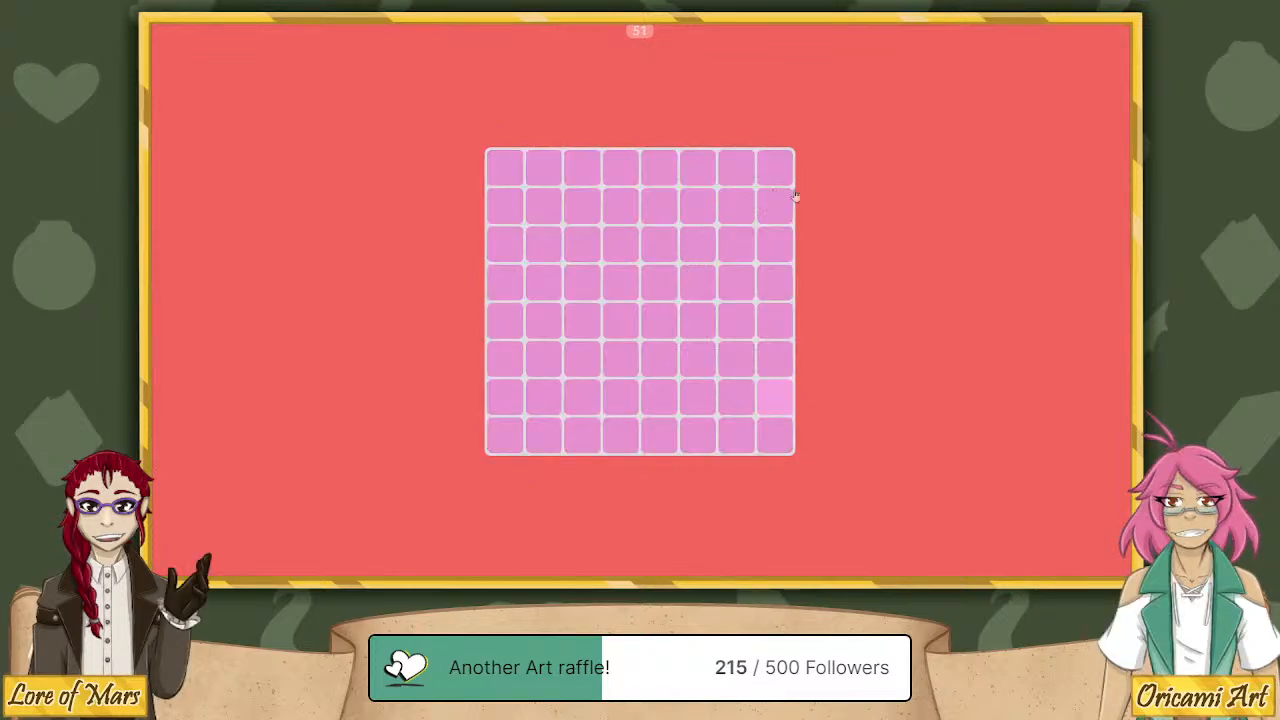
click(789, 407)
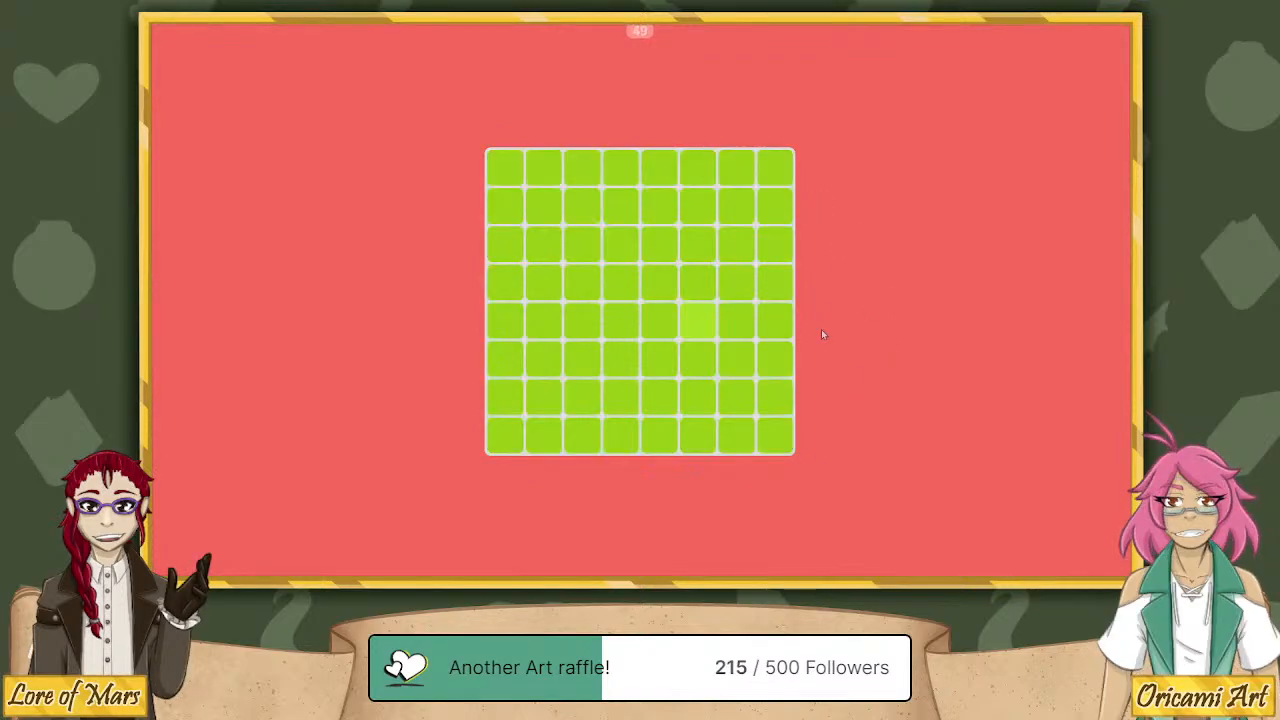
click(698, 330)
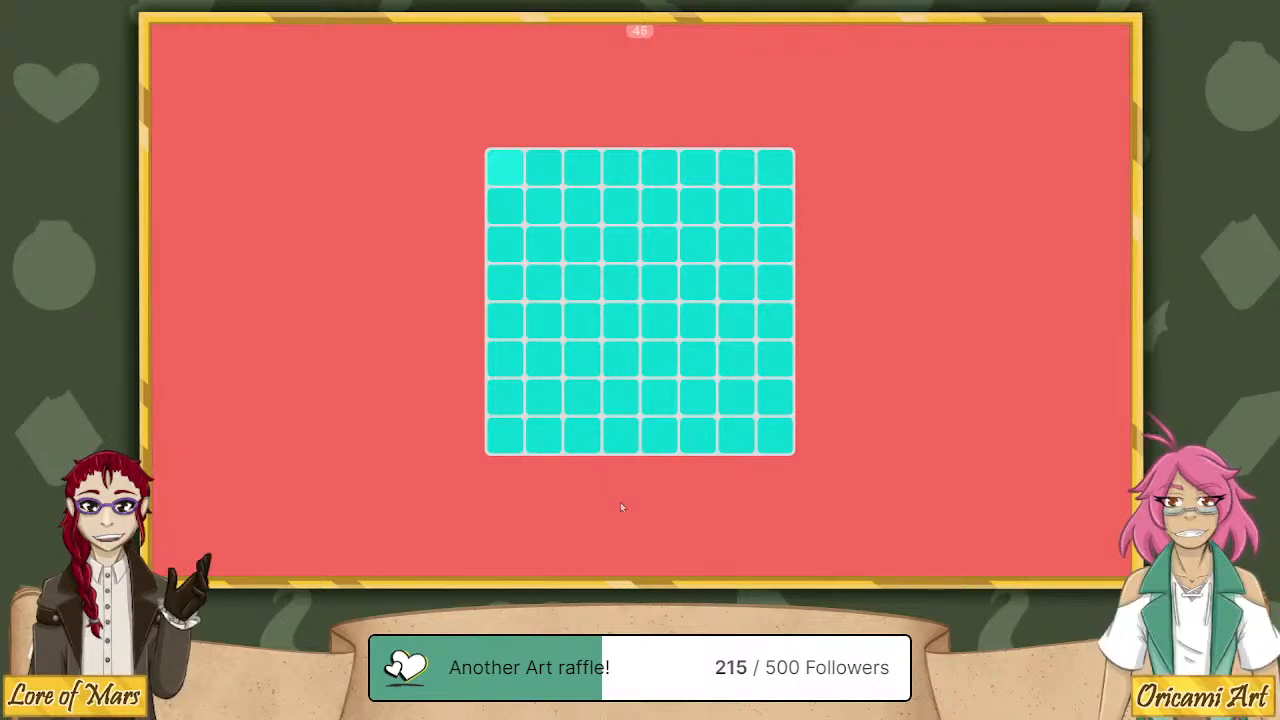
click(515, 178)
click(775, 210)
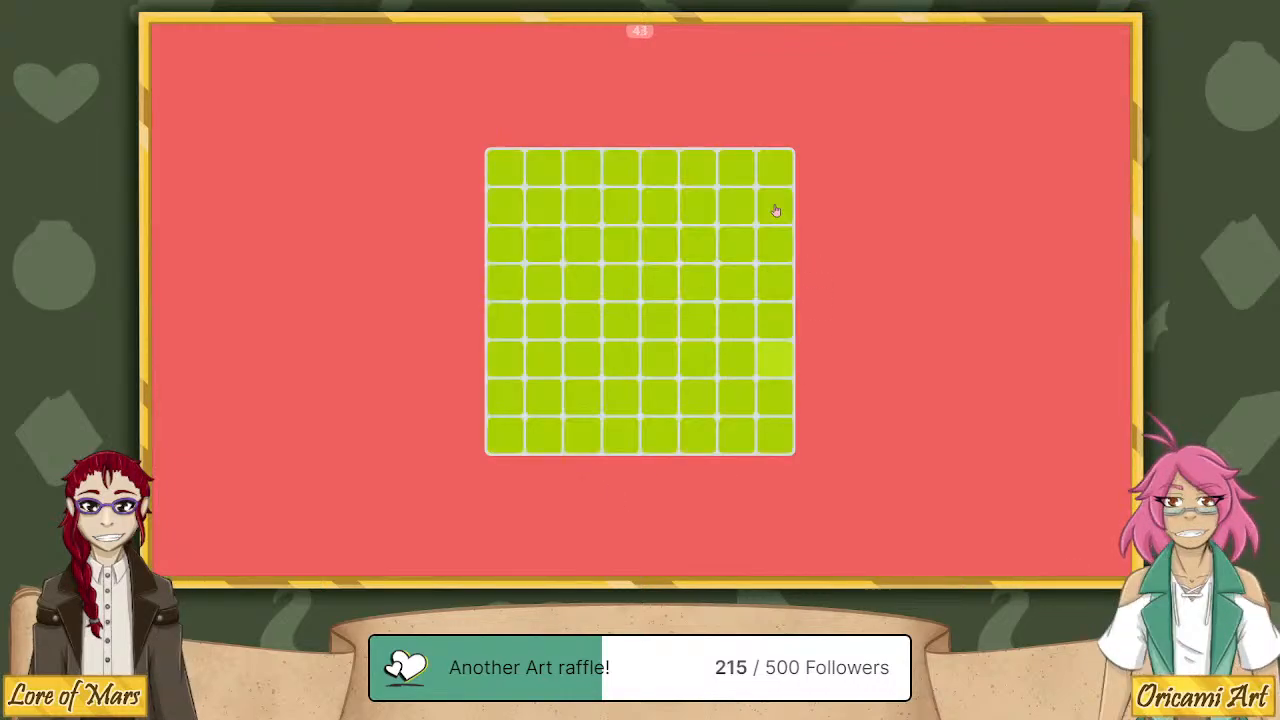
click(776, 358)
click(585, 244)
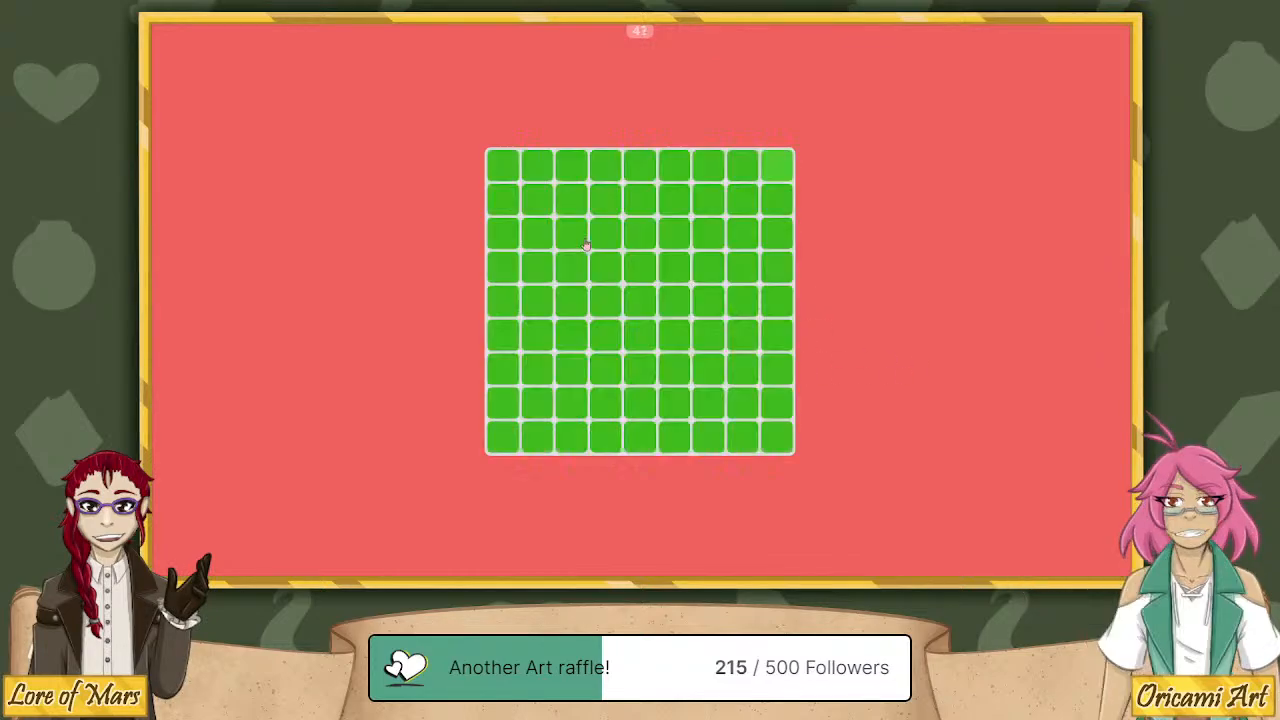
Find and pick the slightly lighter tile in each 9×9 grid until the second round's timer runs out.
click(783, 165)
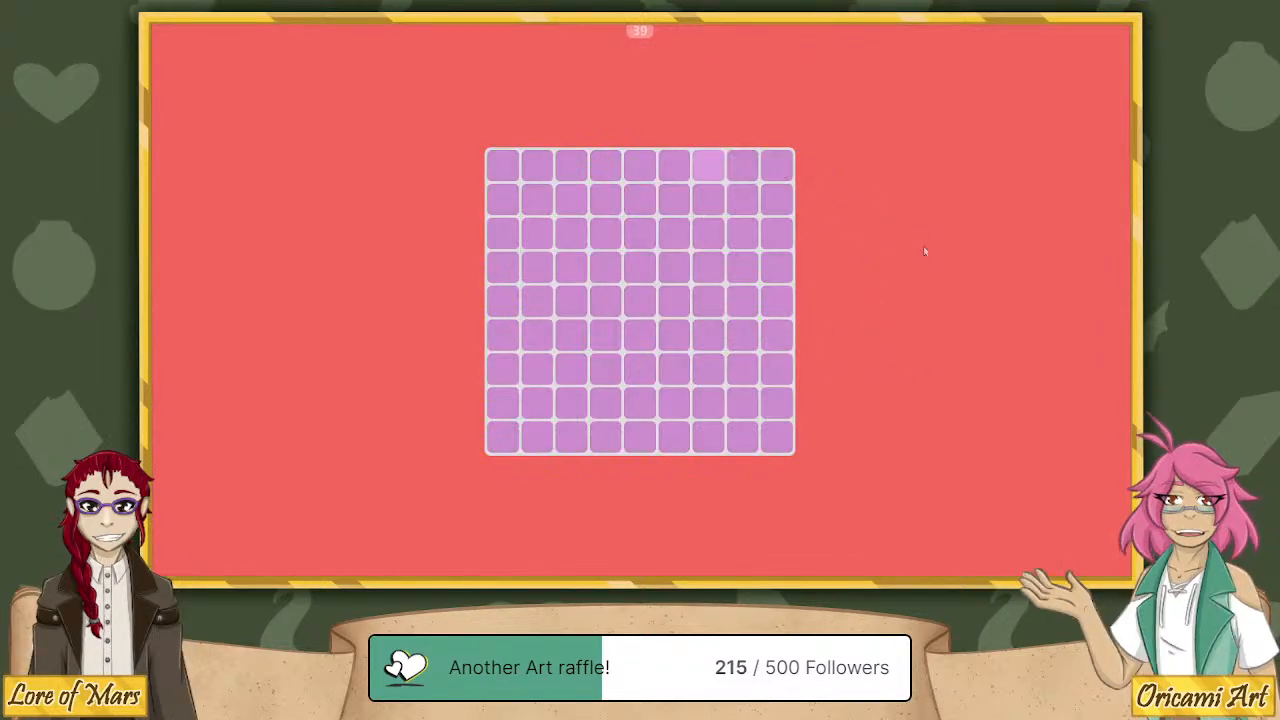
click(706, 165)
click(706, 268)
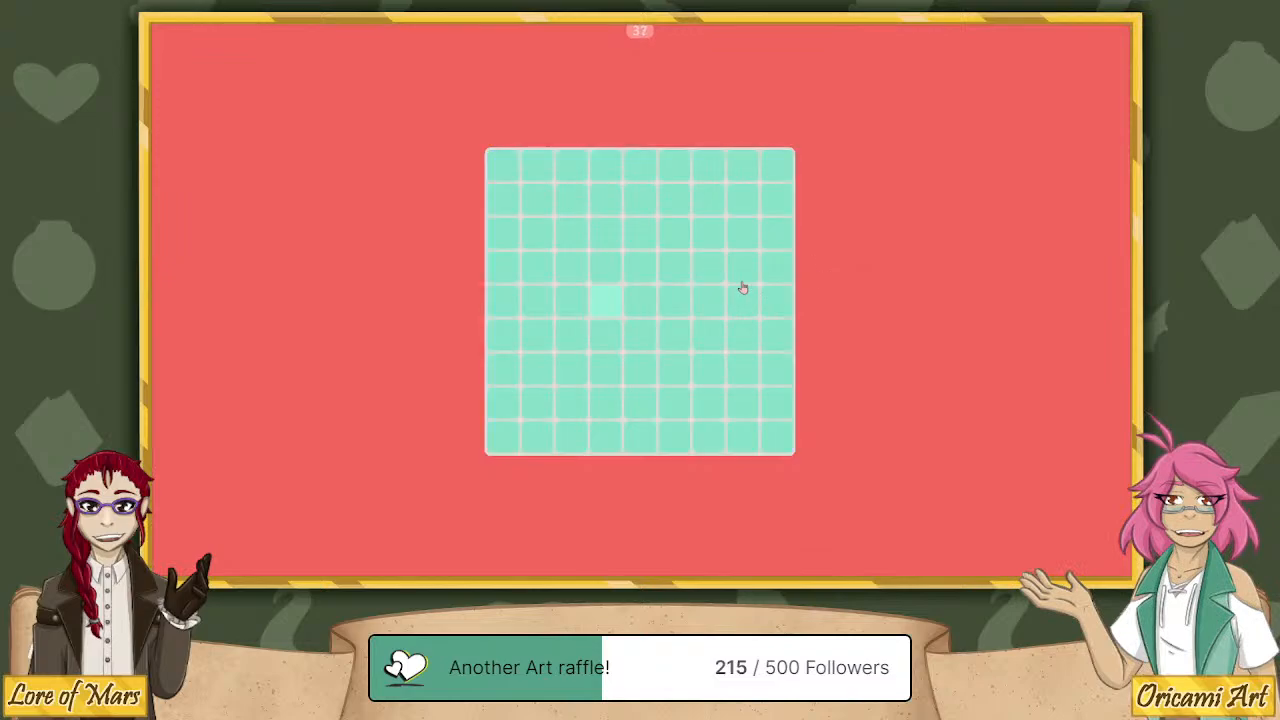
click(596, 297)
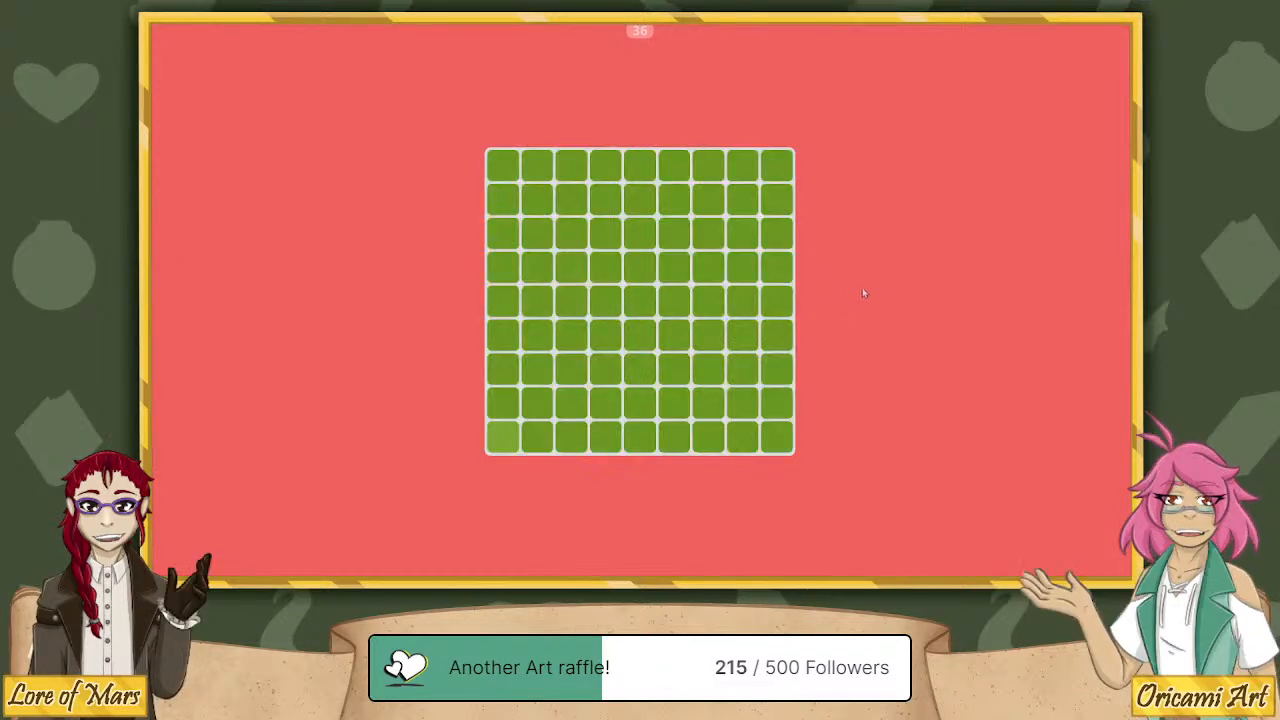
click(502, 446)
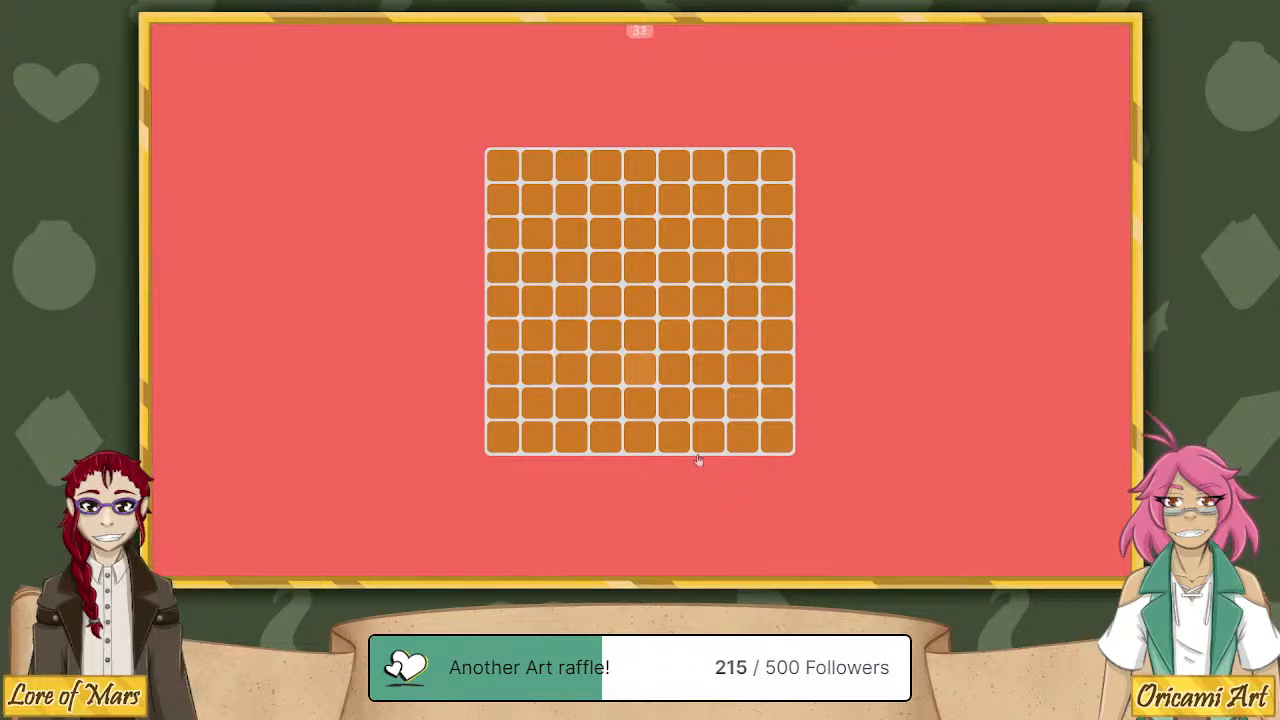
click(652, 378)
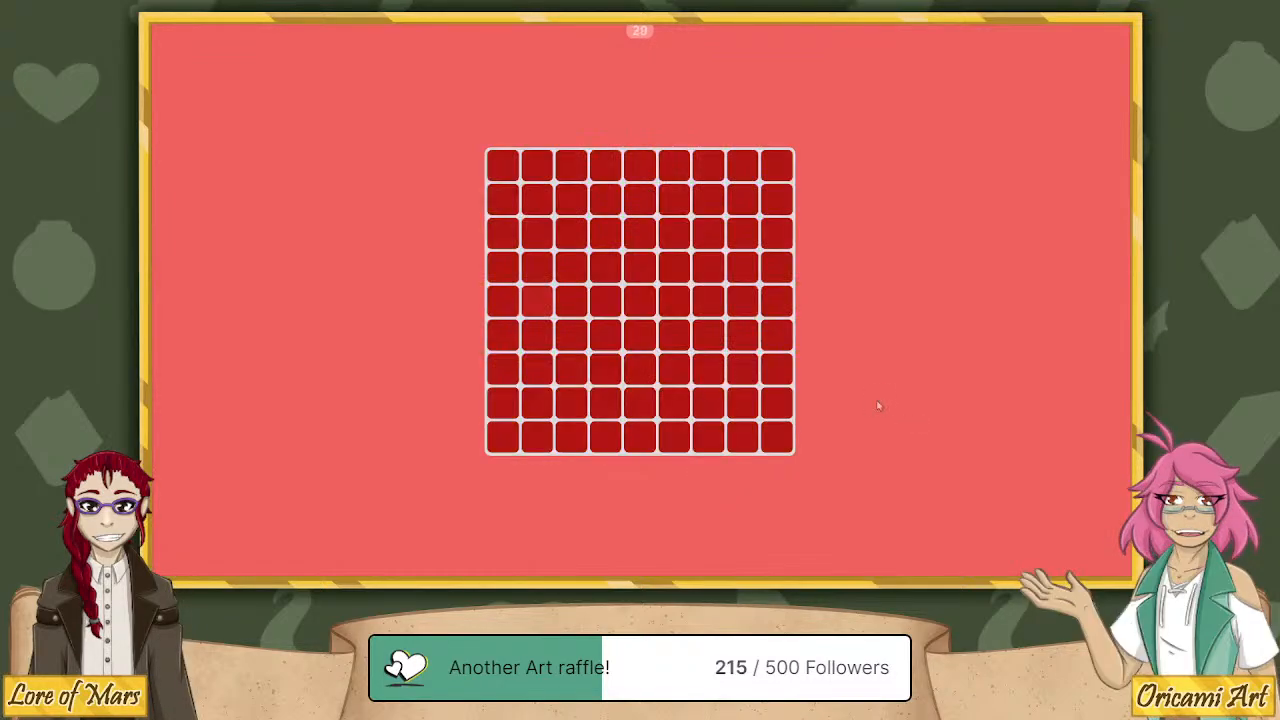
click(534, 300)
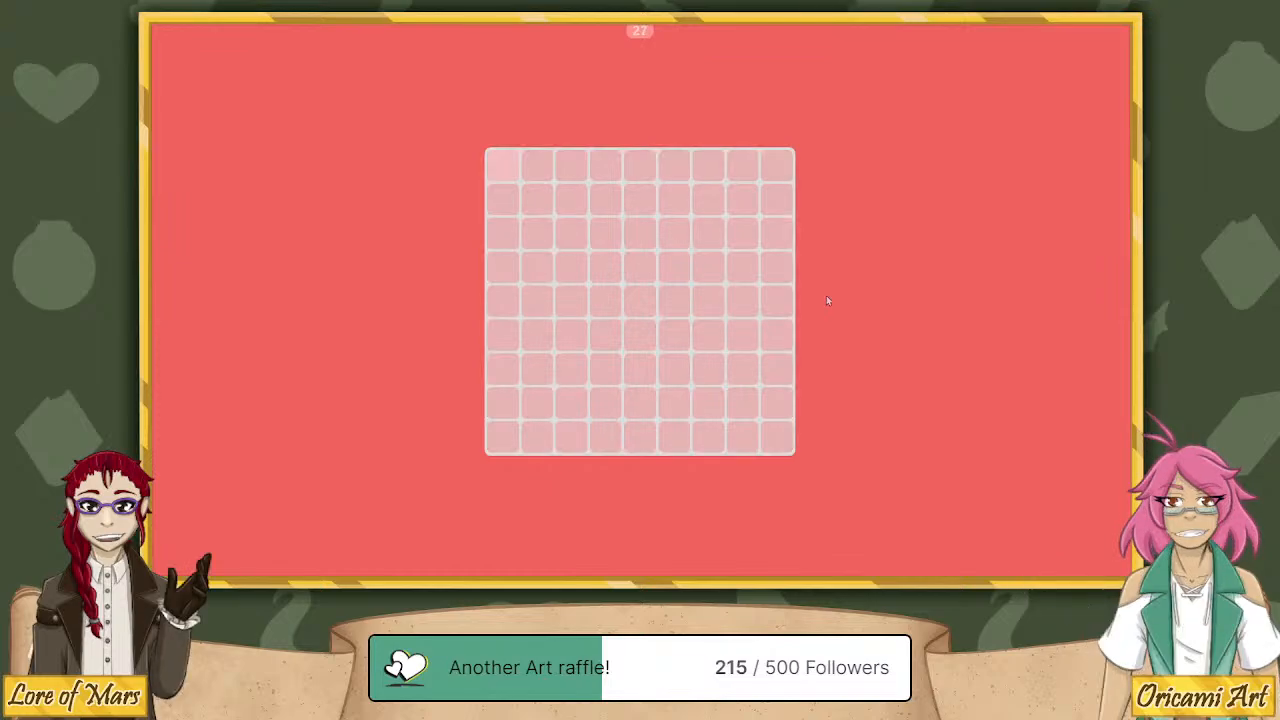
click(512, 170)
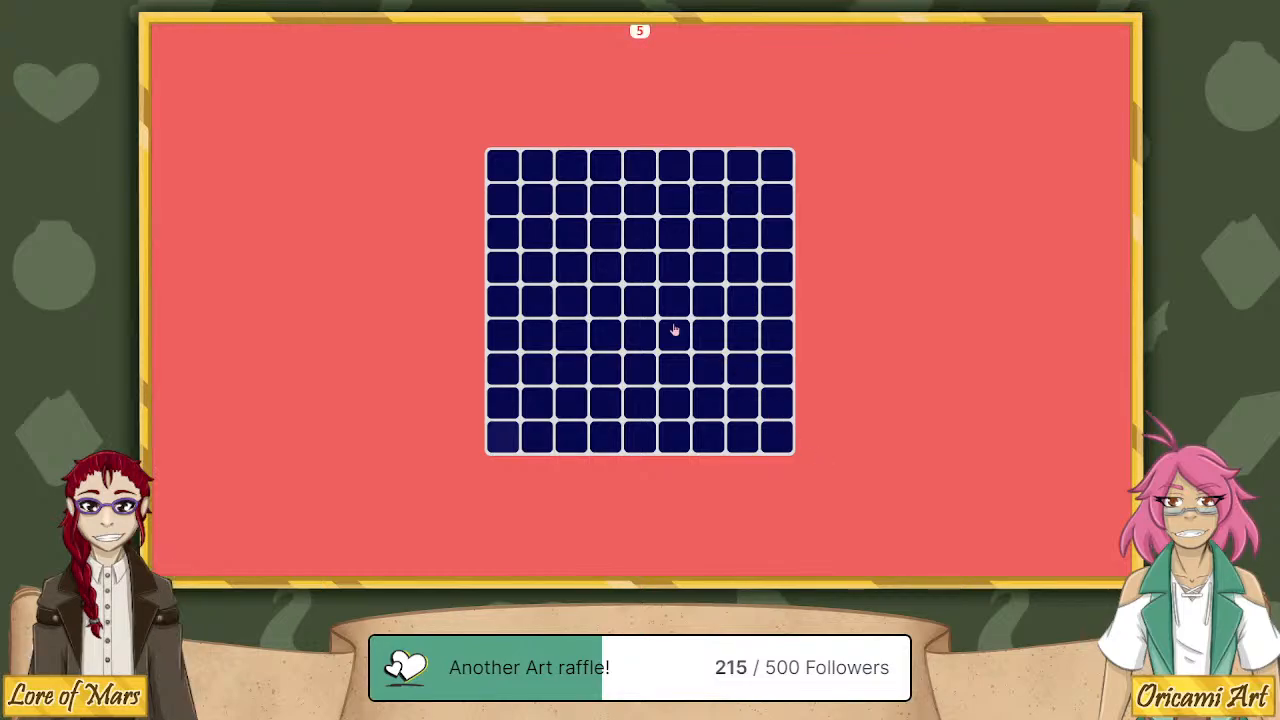
click(510, 432)
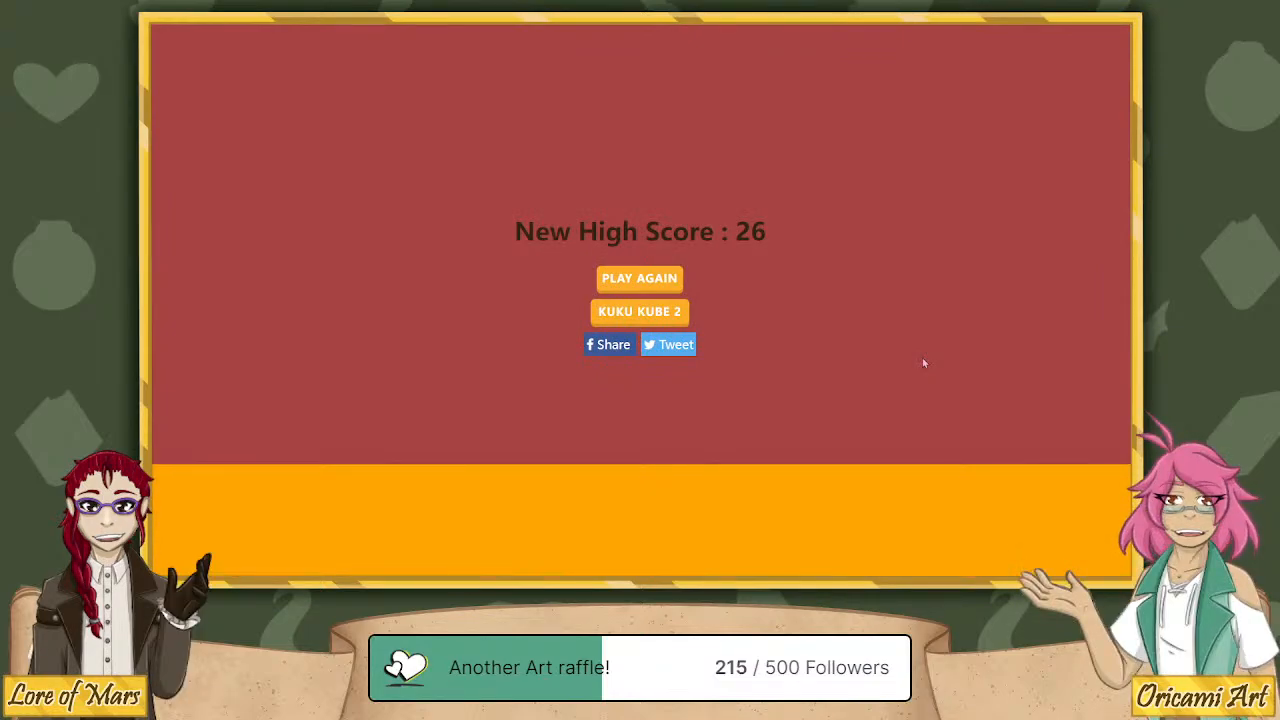
Start a third Kuku Kube round and pick the lighter tile in each grid from 2×2 up to 6×6.
click(652, 280)
click(574, 254)
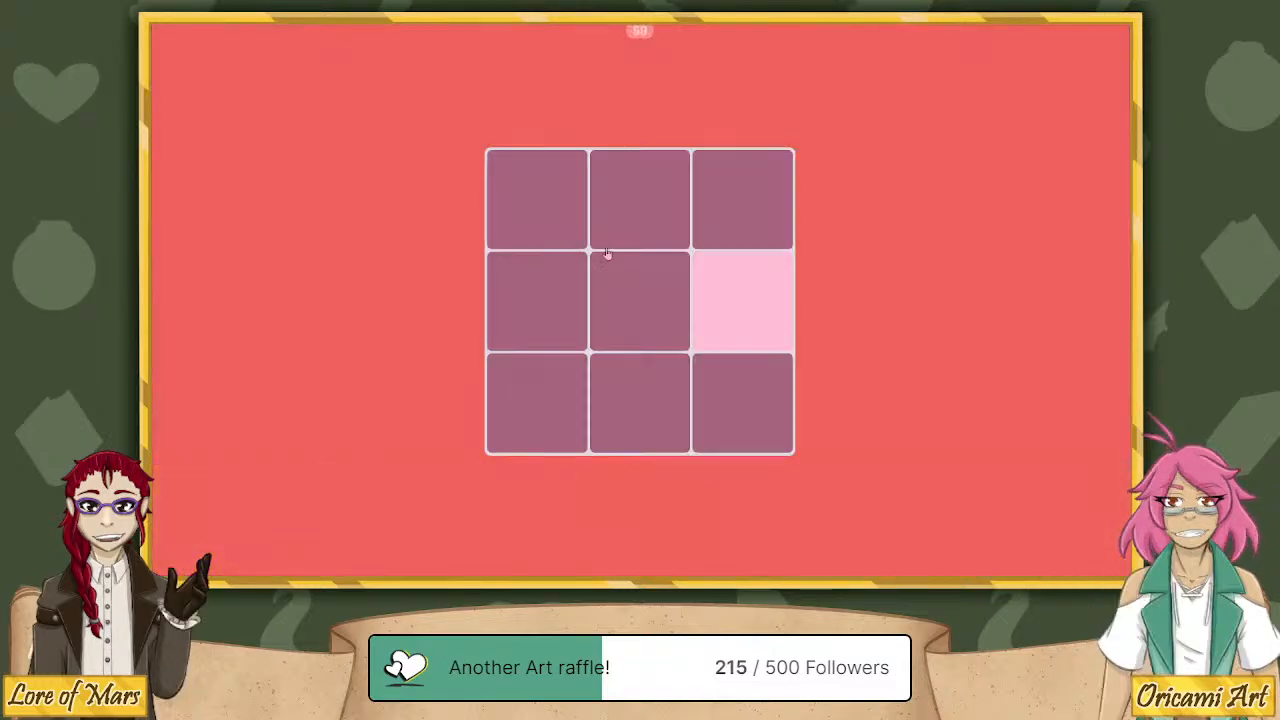
click(735, 272)
click(618, 260)
click(585, 350)
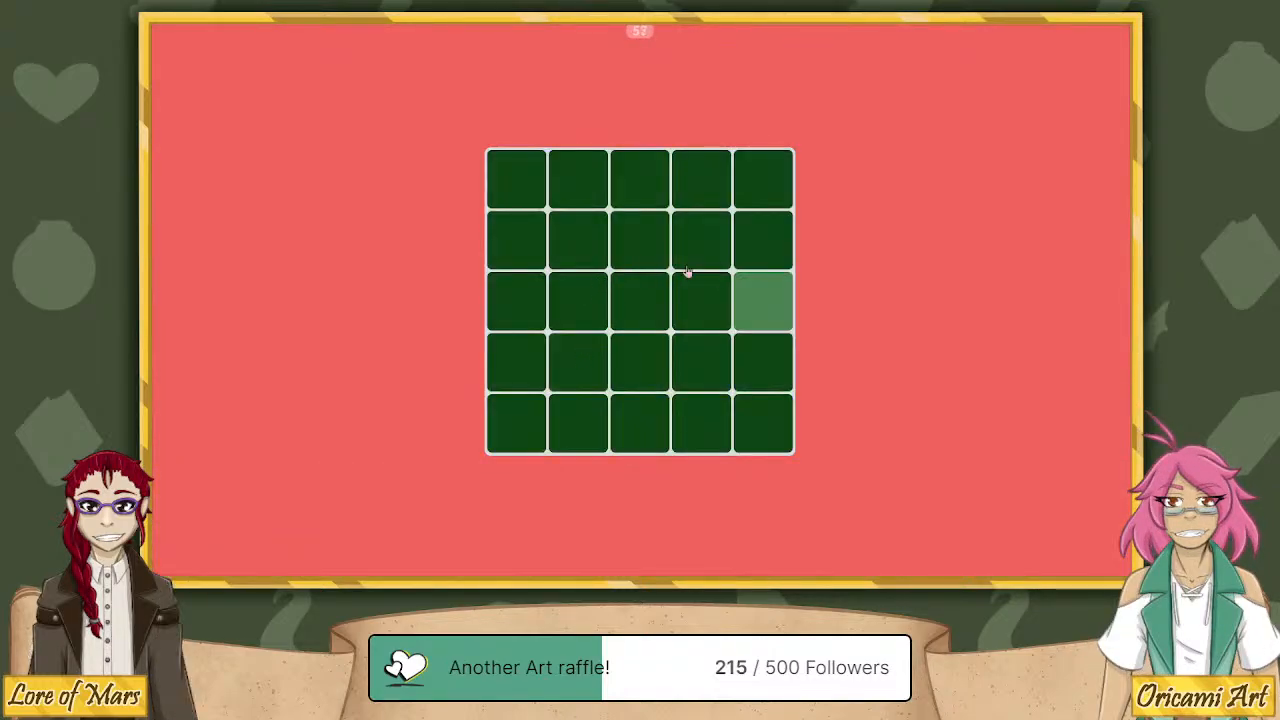
click(760, 305)
click(583, 226)
click(703, 176)
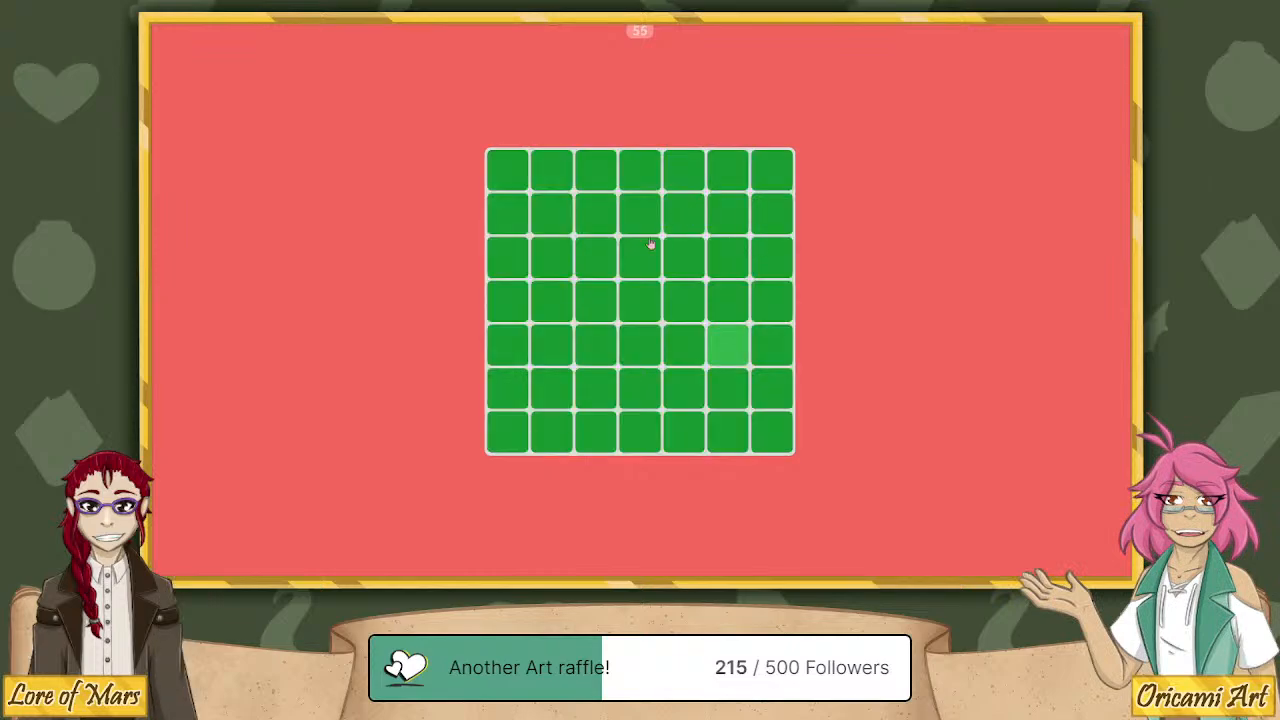
Pick the lighter tile in each 7×7 and 8×8 grid of the third round.
click(734, 349)
click(592, 258)
click(551, 226)
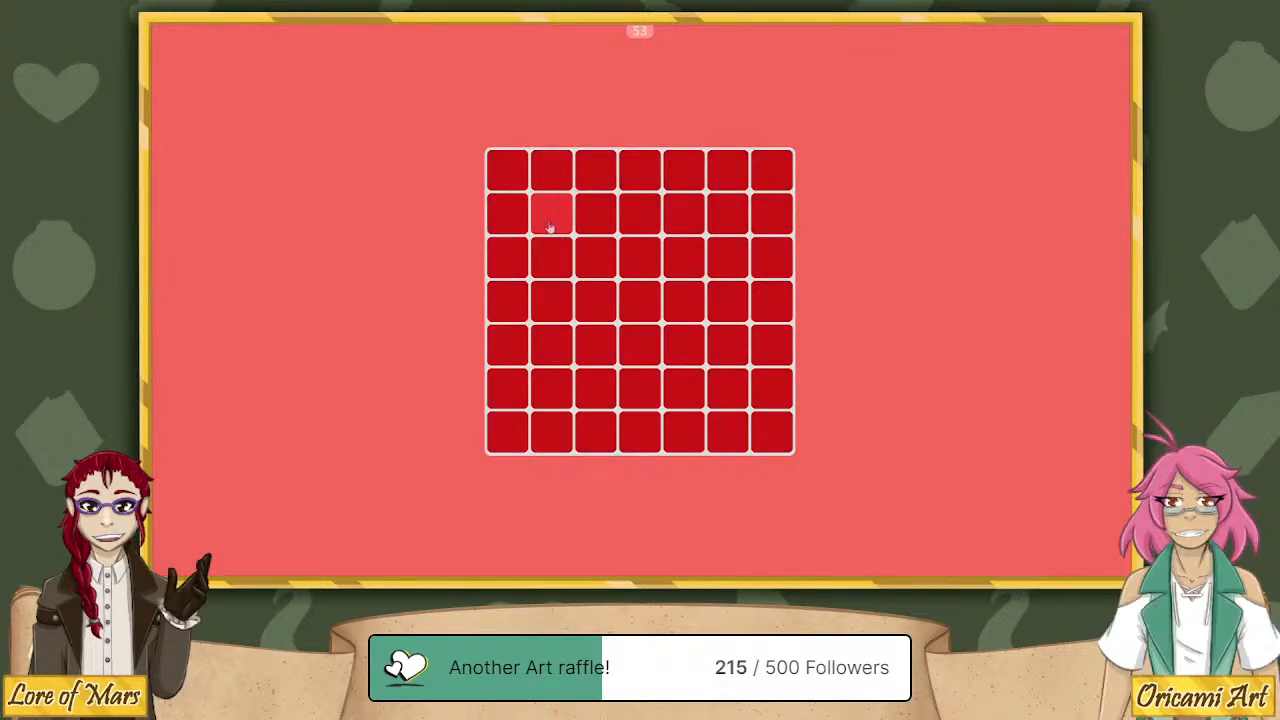
click(551, 230)
click(619, 244)
click(660, 244)
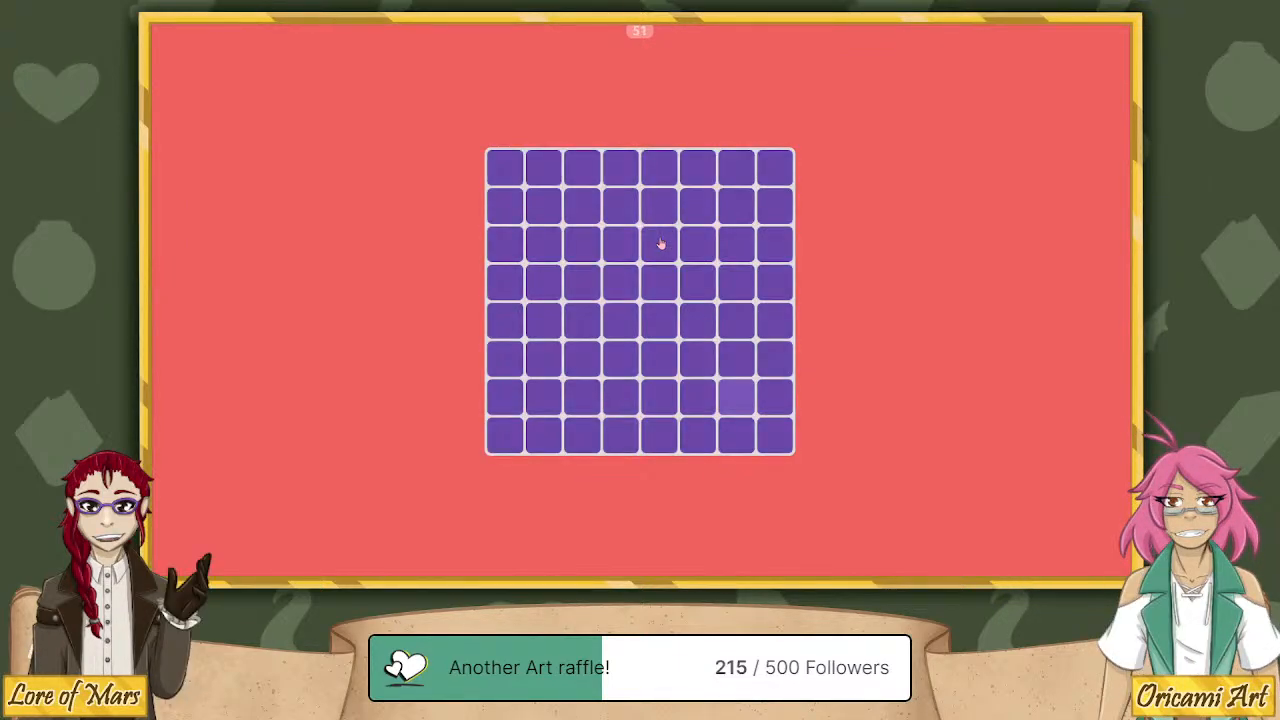
click(729, 397)
click(745, 333)
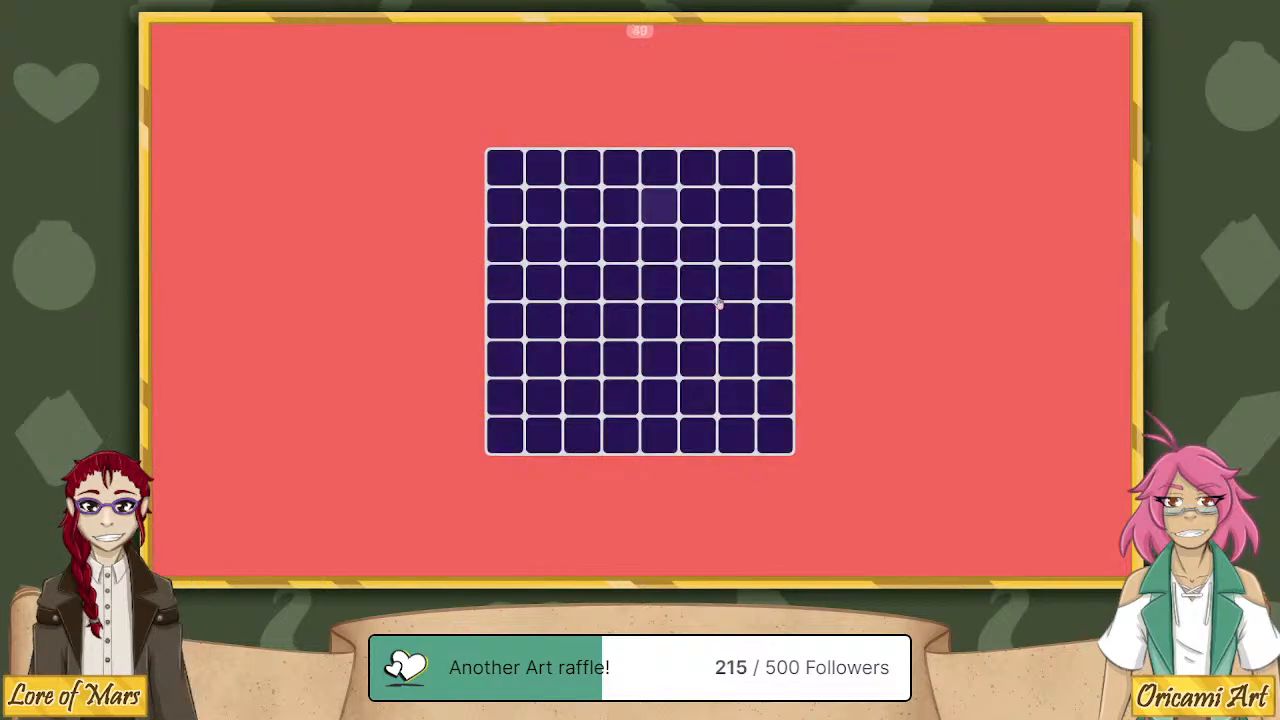
click(660, 214)
click(736, 168)
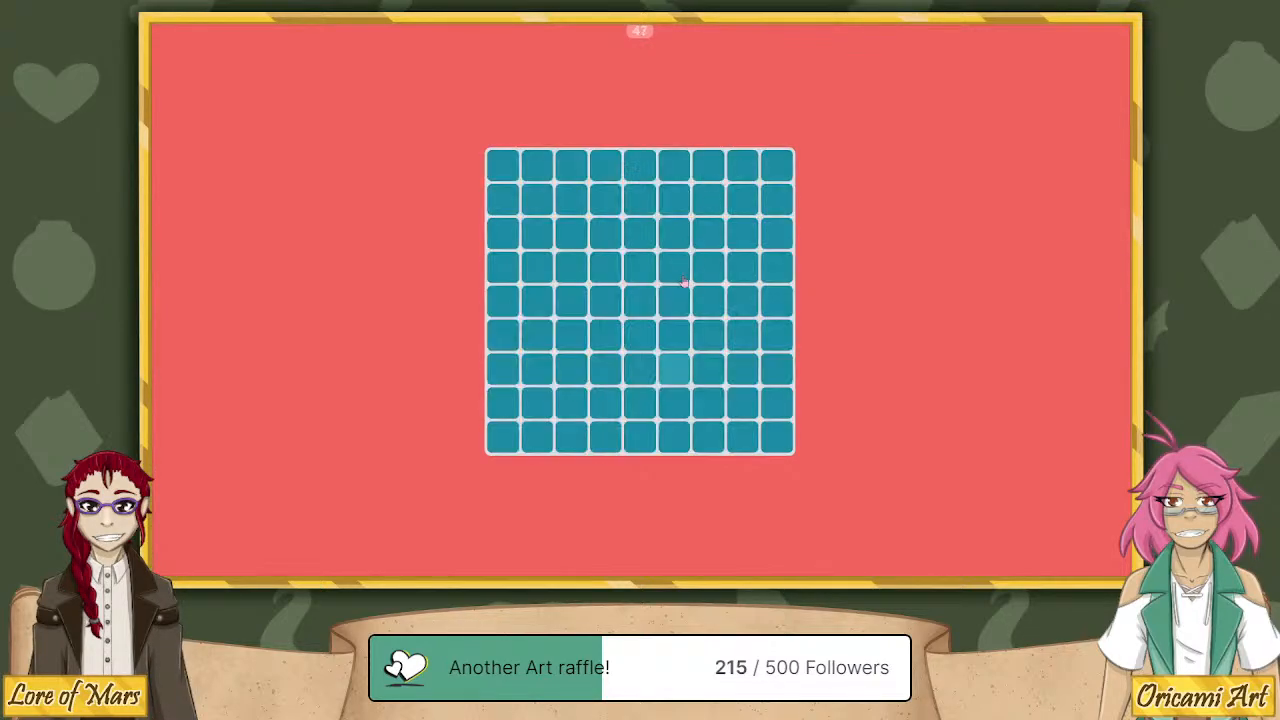
Find and pick the slightly lighter tile in each 9×9 grid until the third round's timer runs out.
click(679, 368)
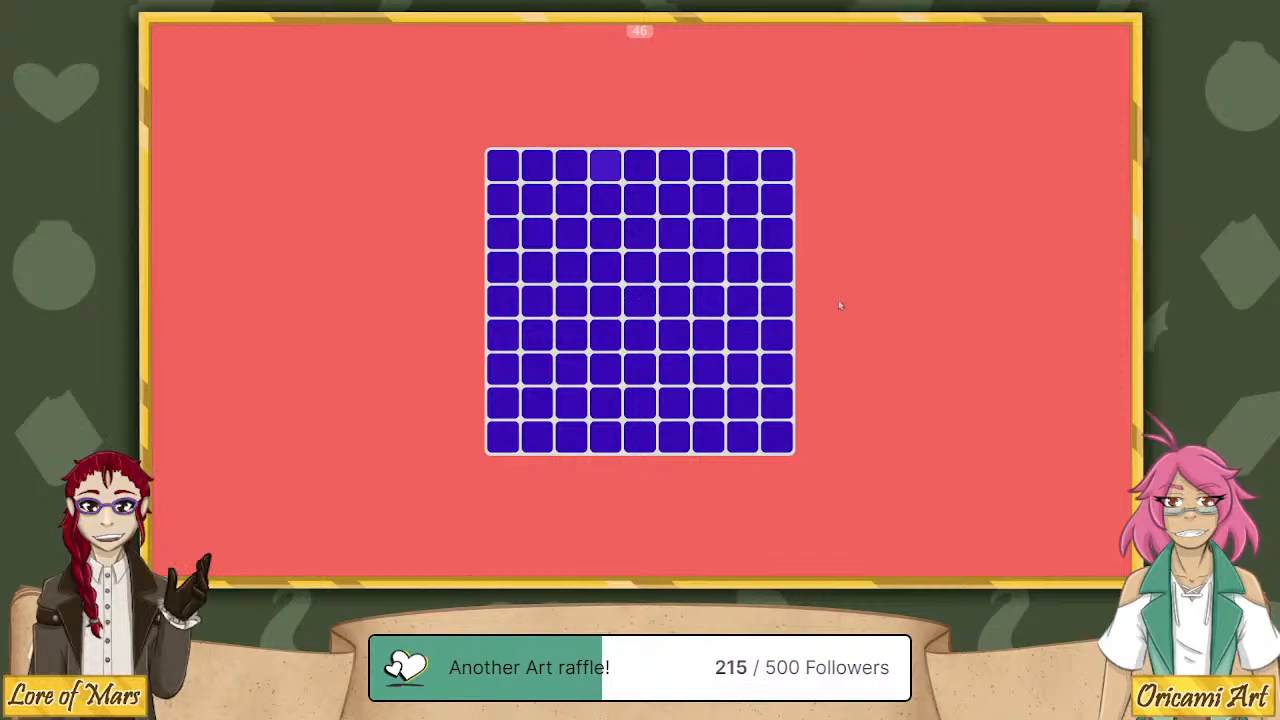
click(607, 170)
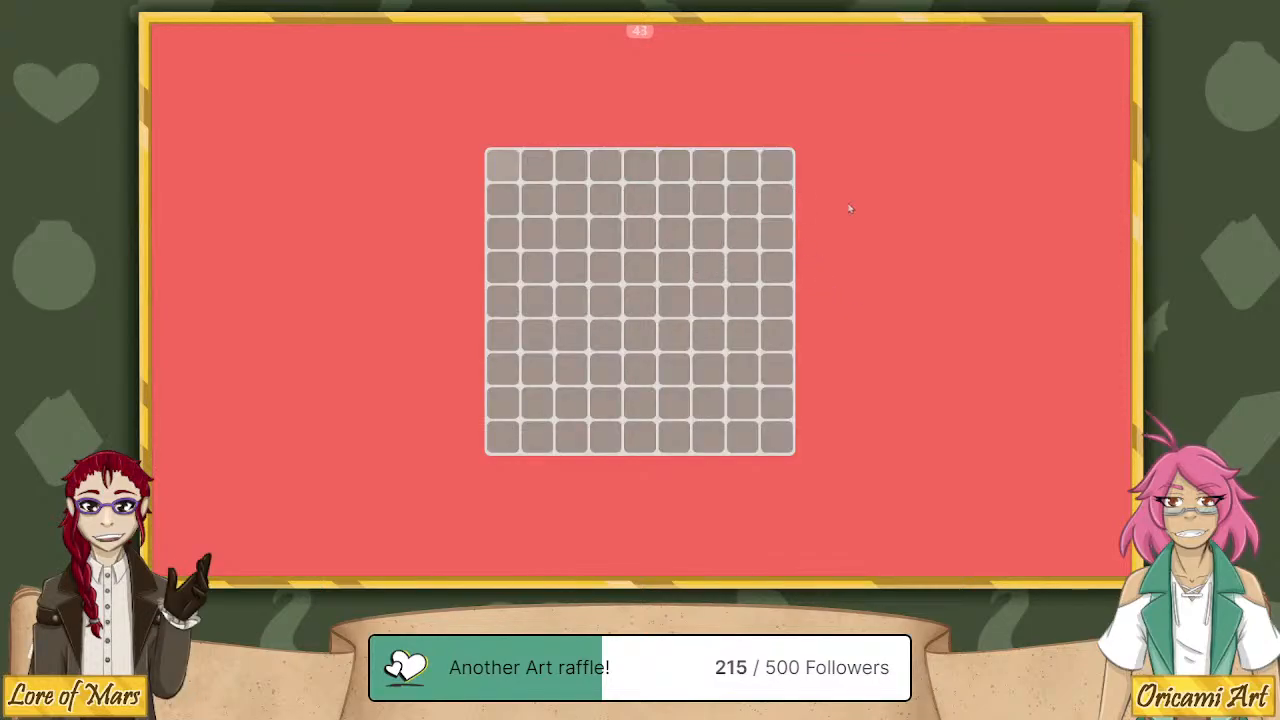
click(502, 168)
click(674, 300)
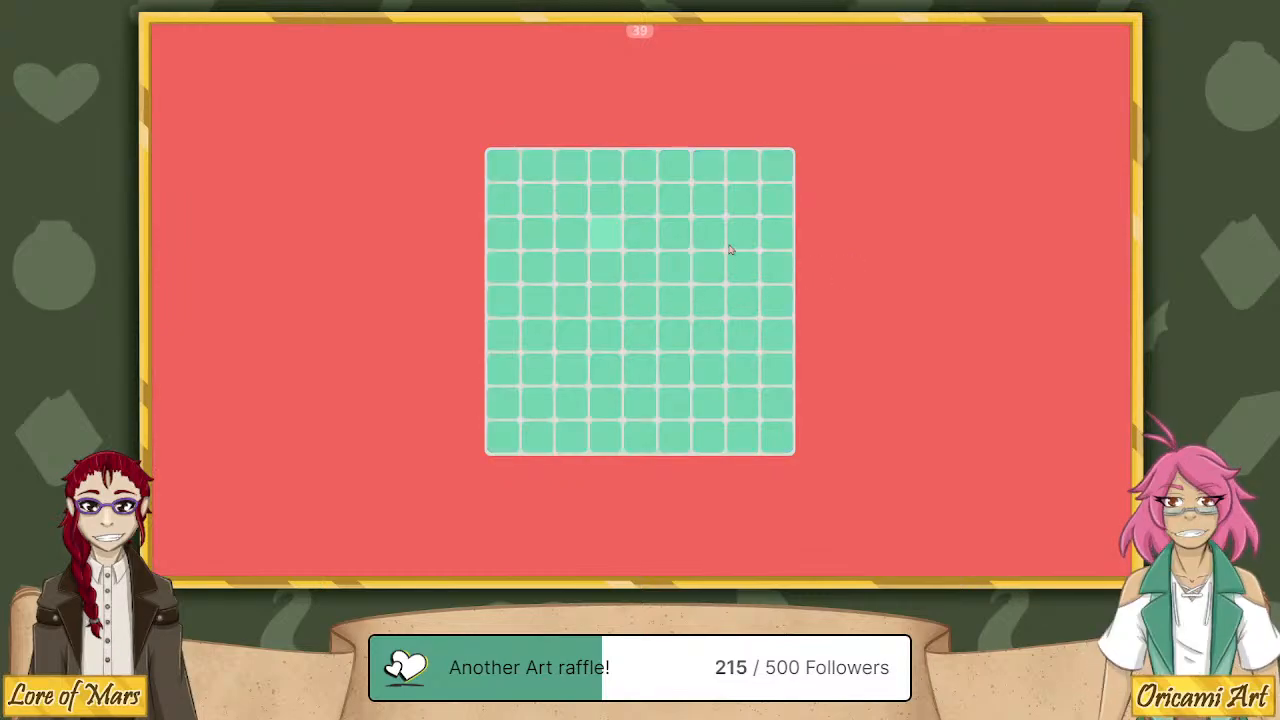
click(606, 234)
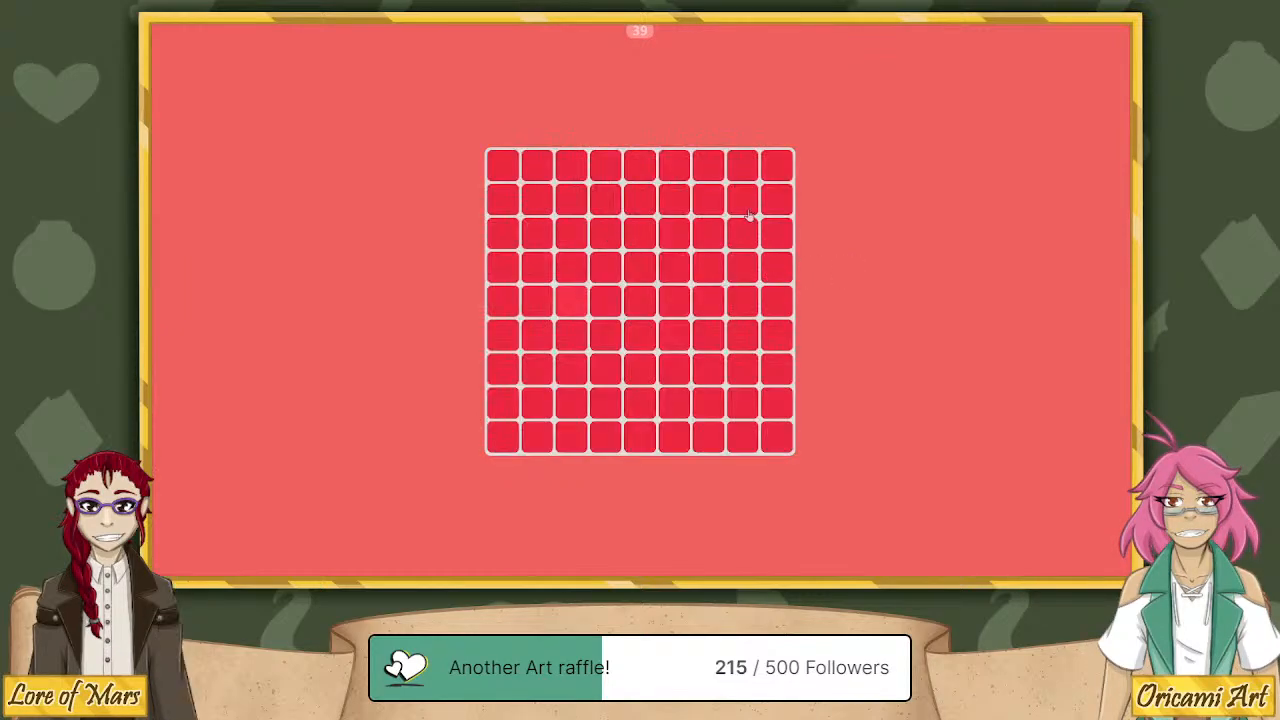
click(577, 302)
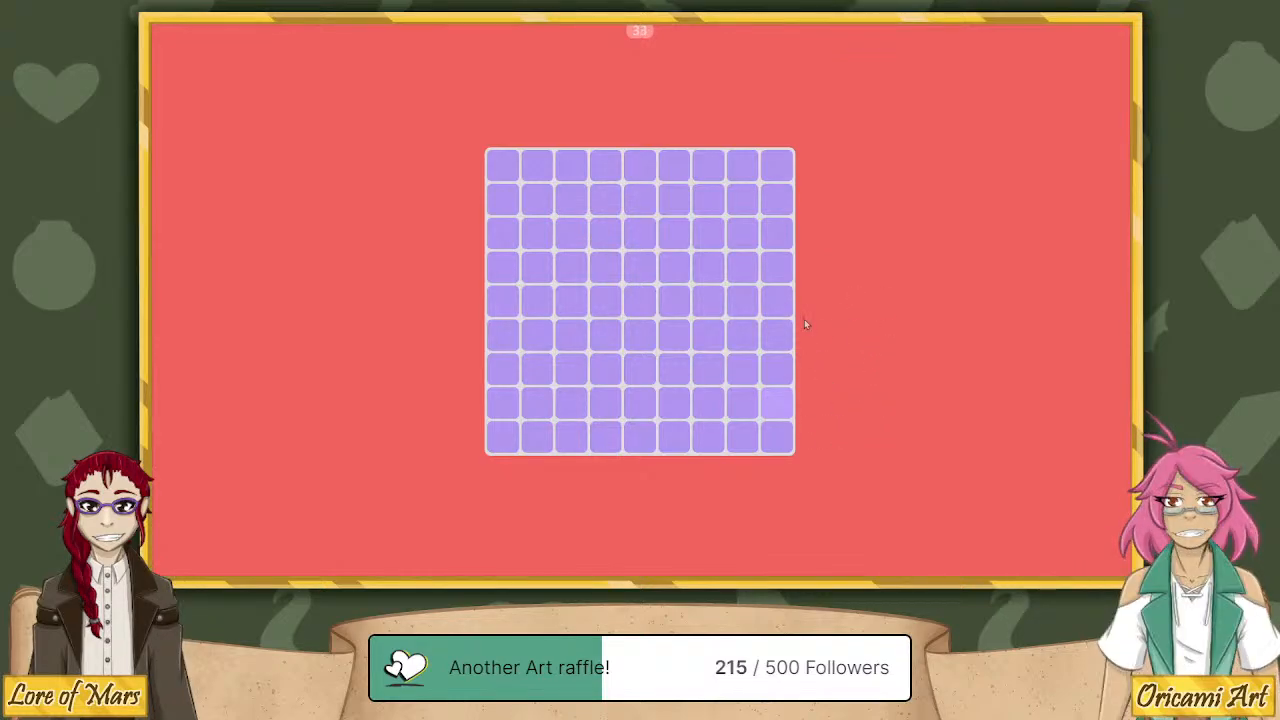
click(780, 400)
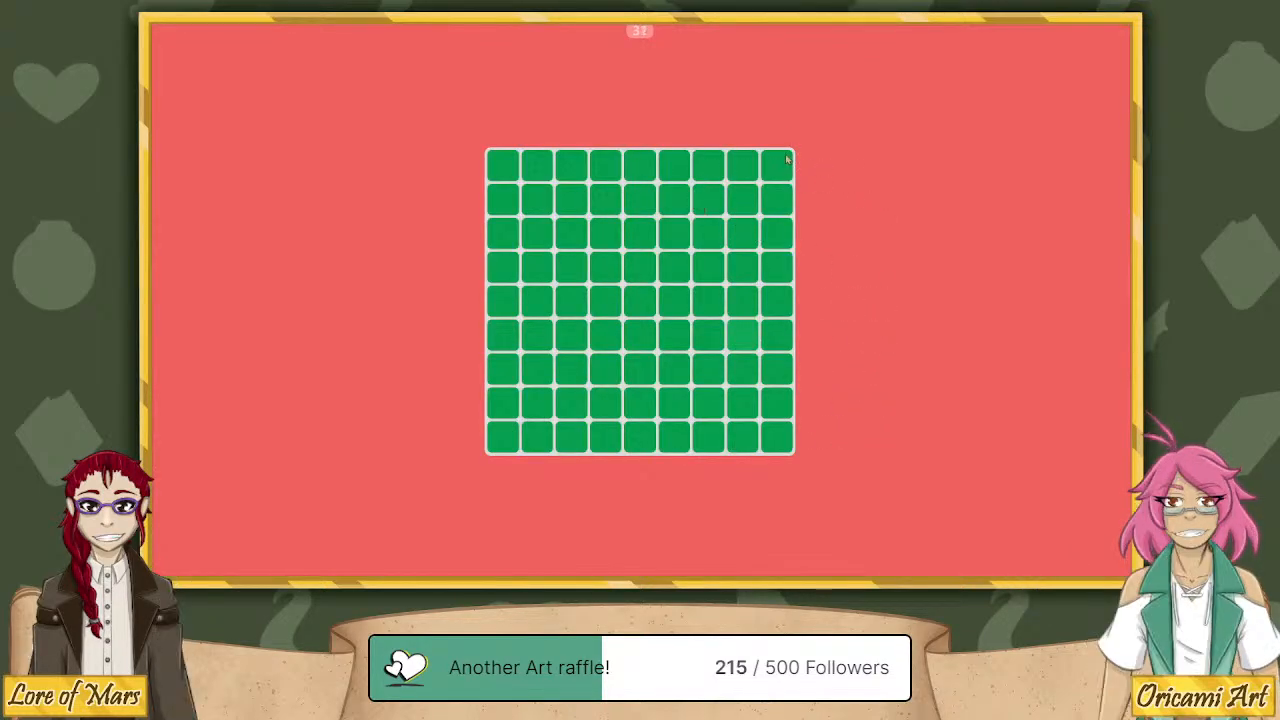
click(744, 337)
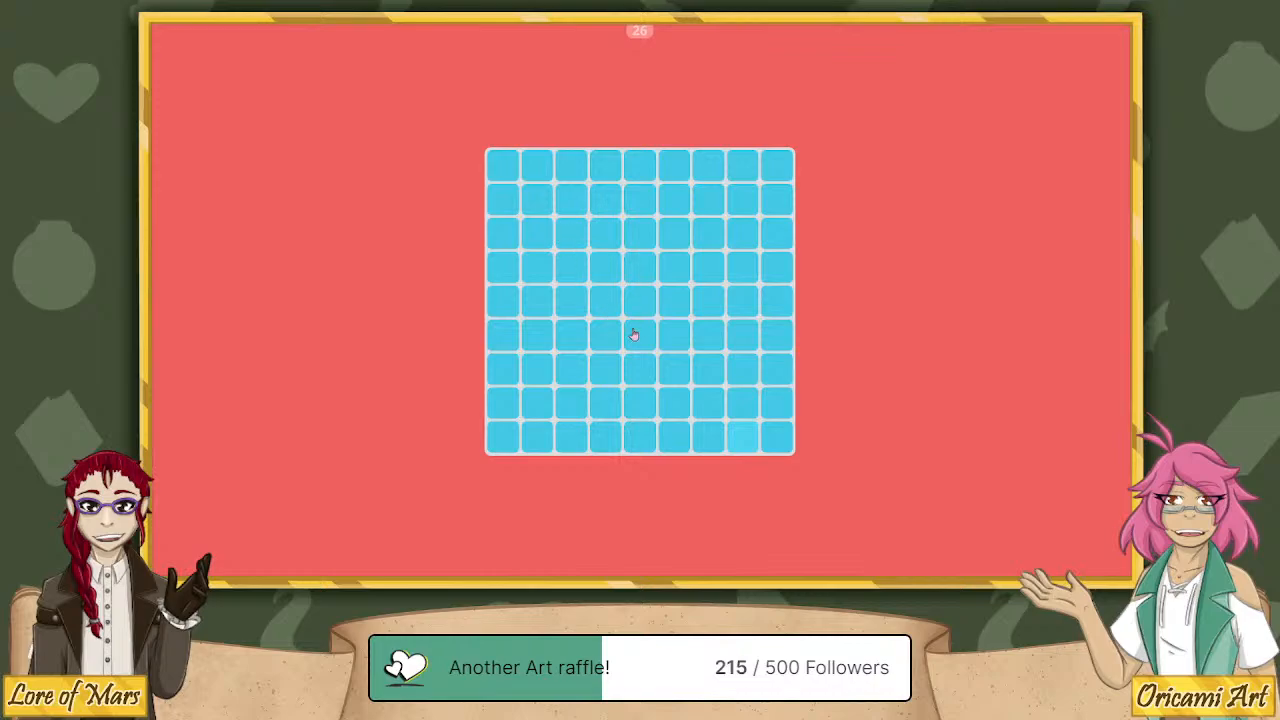
click(741, 436)
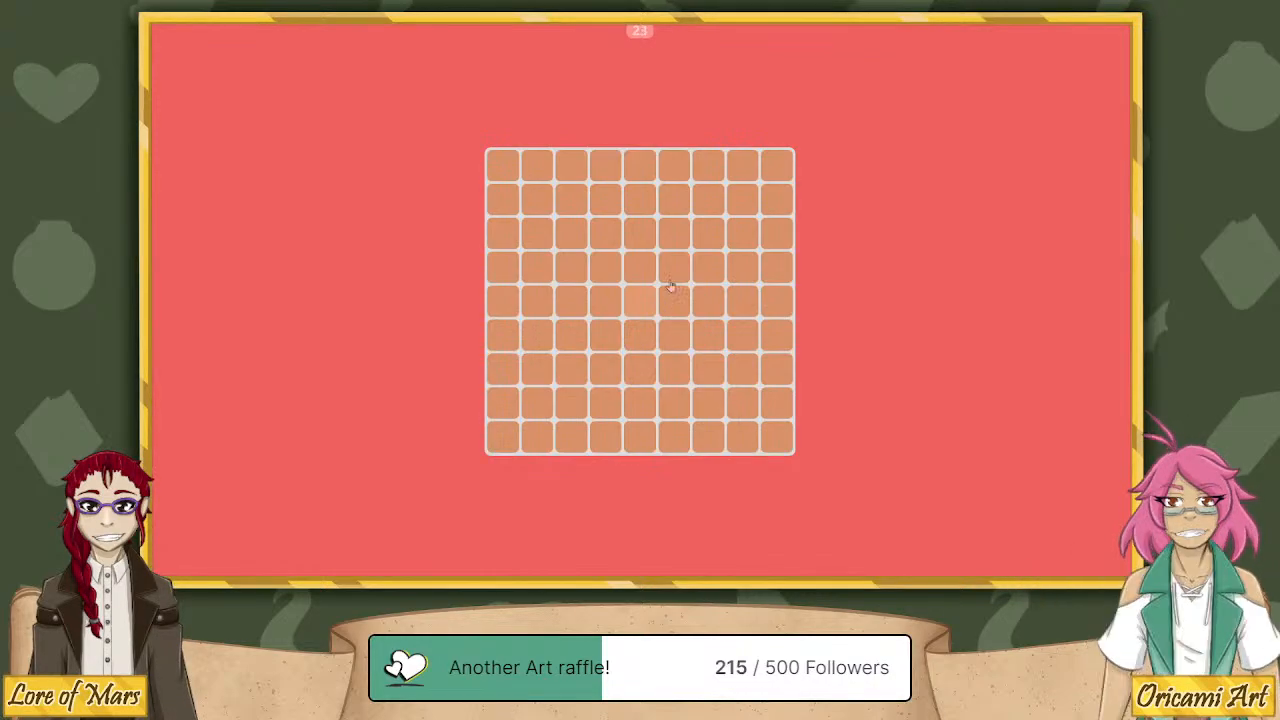
click(640, 302)
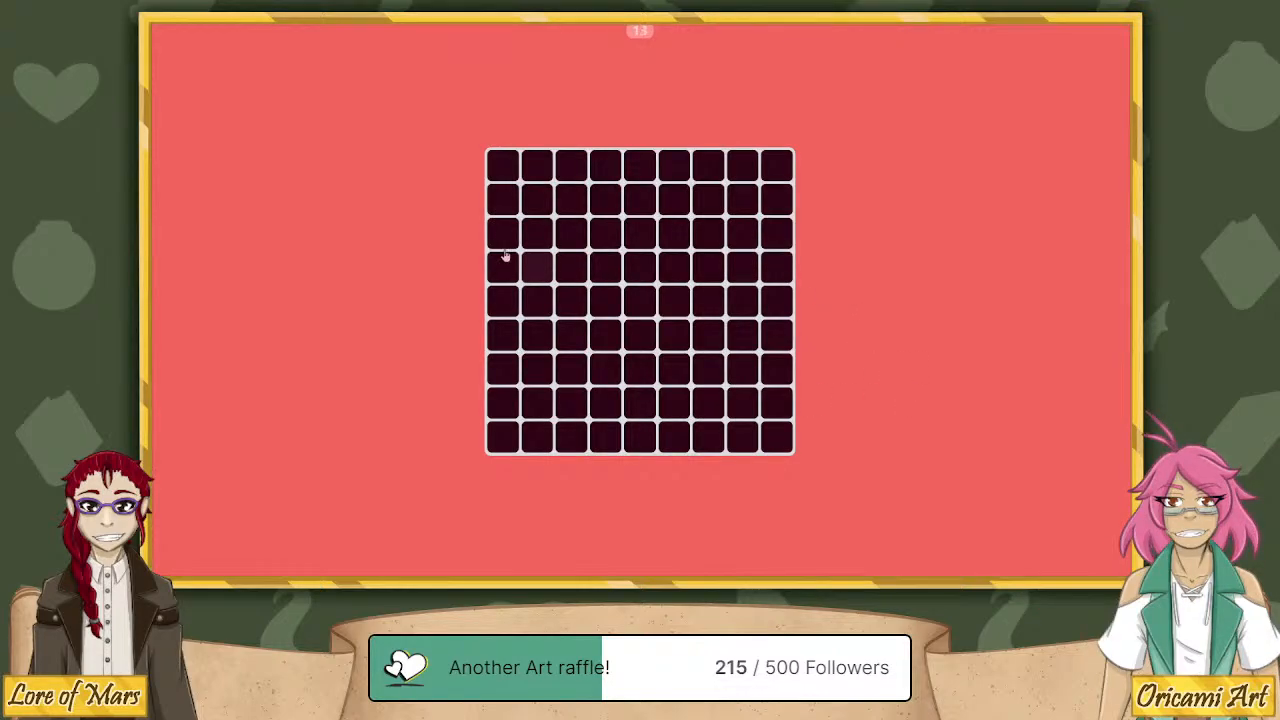
click(539, 270)
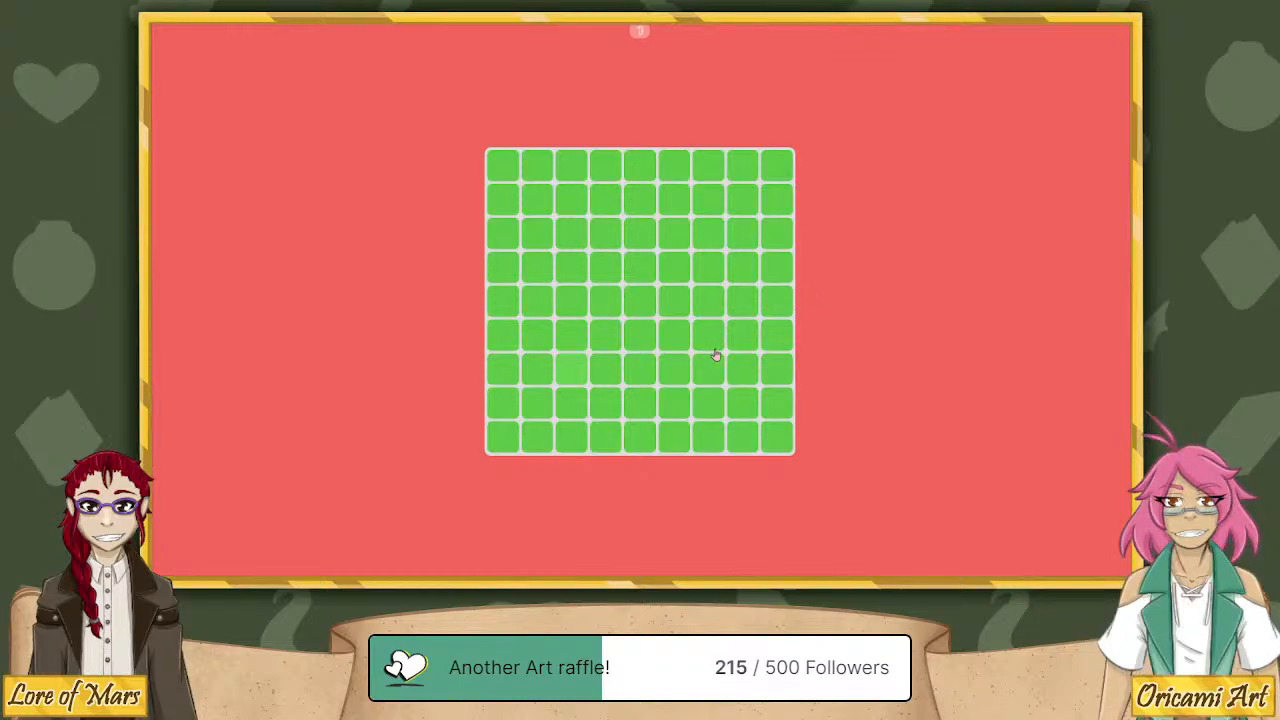
click(574, 370)
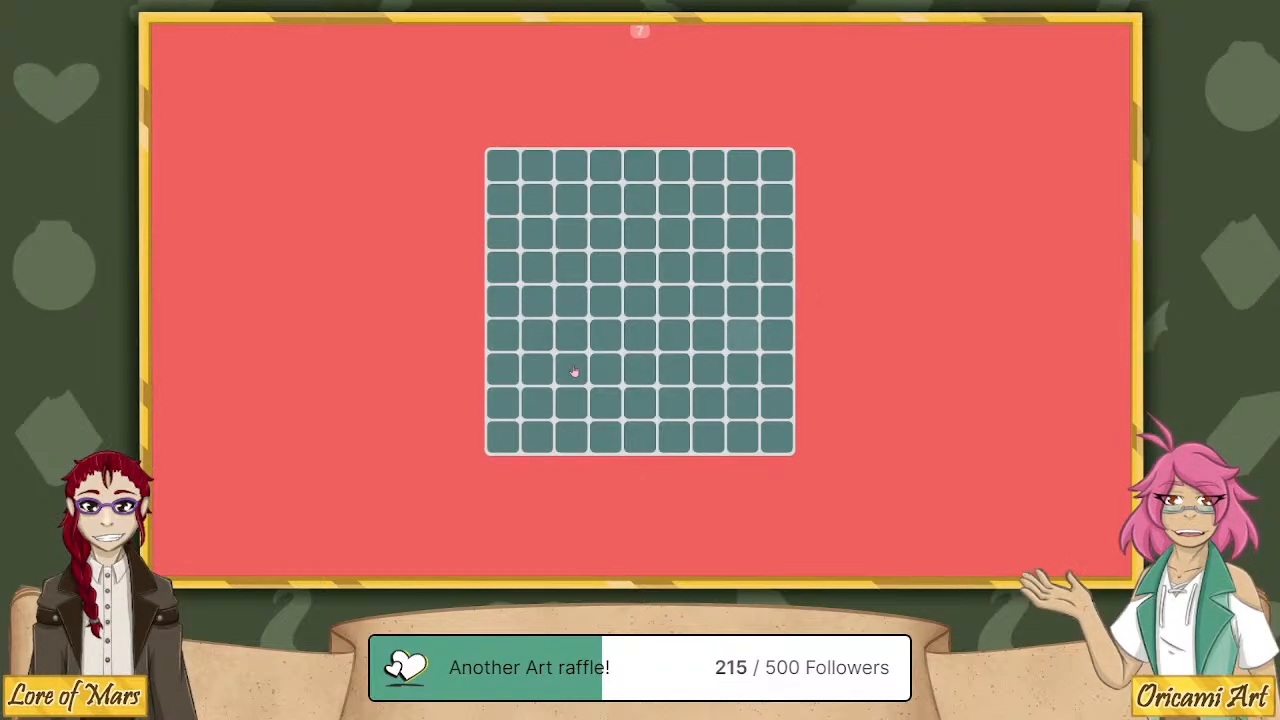
click(765, 360)
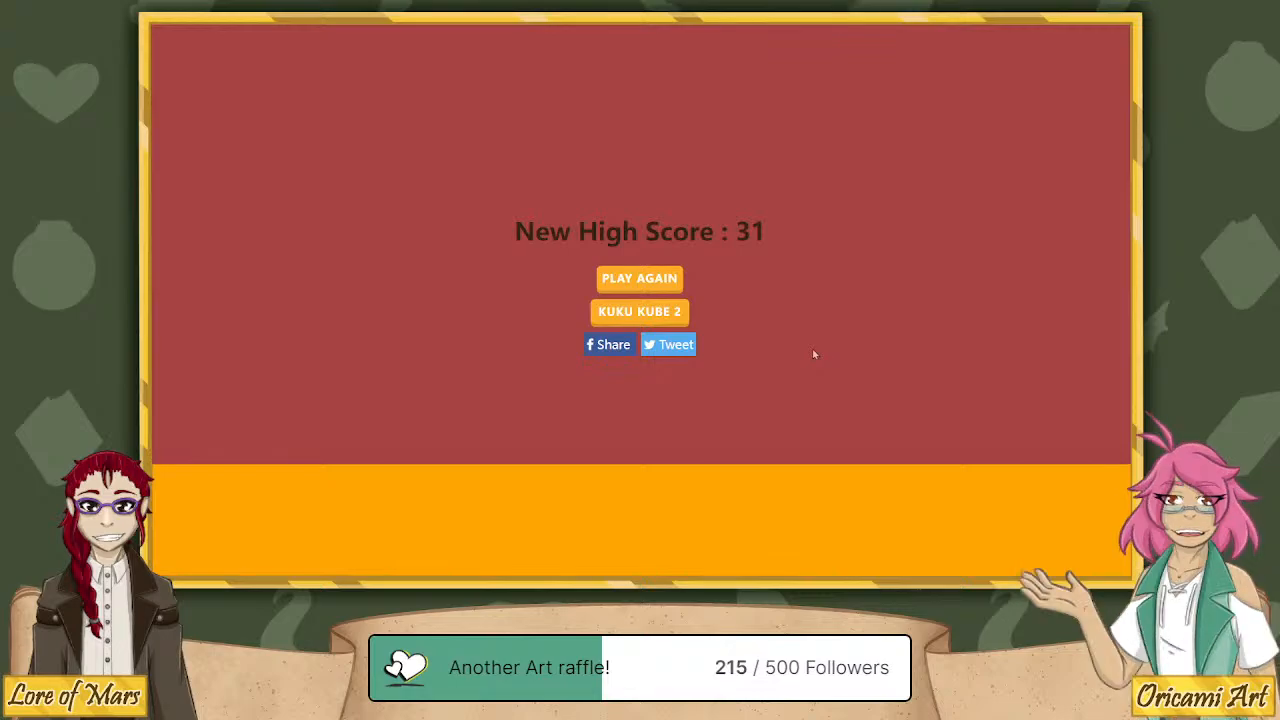
Start a fourth Kuku Kube round and pick the lighter tile in each grid from 2×2 up to 6×6.
click(655, 281)
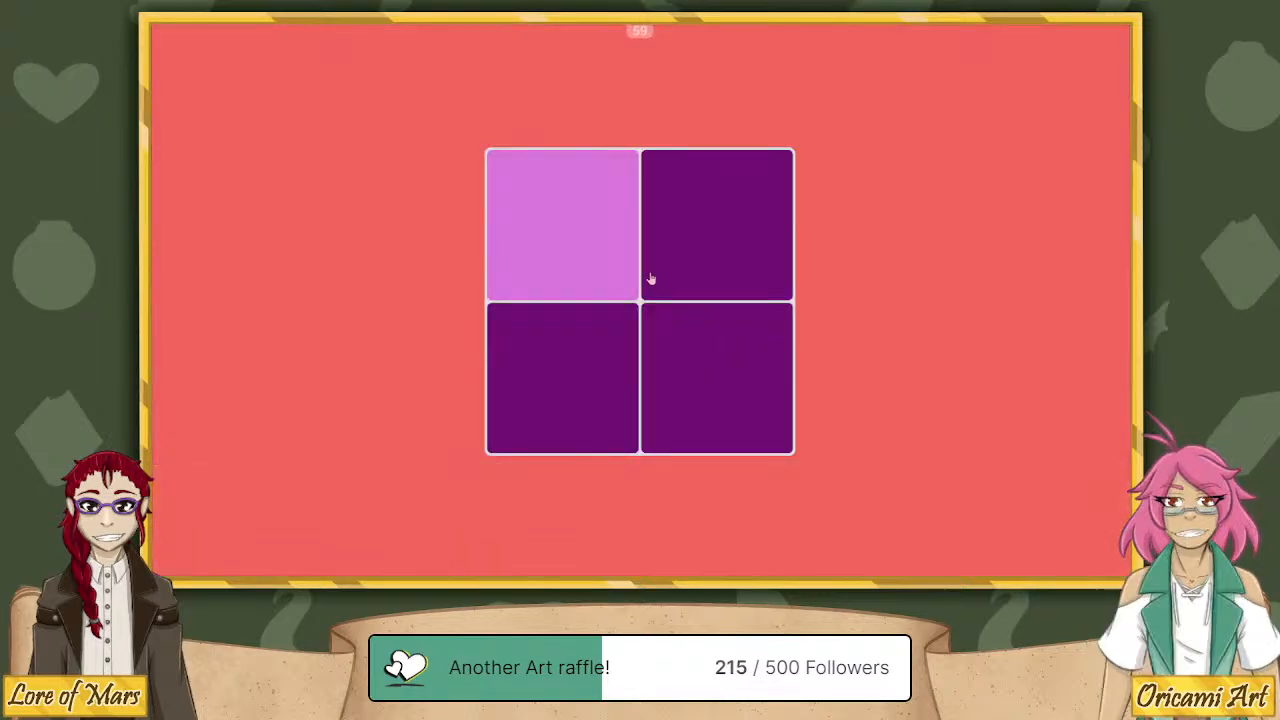
click(571, 234)
click(546, 233)
click(605, 265)
click(696, 244)
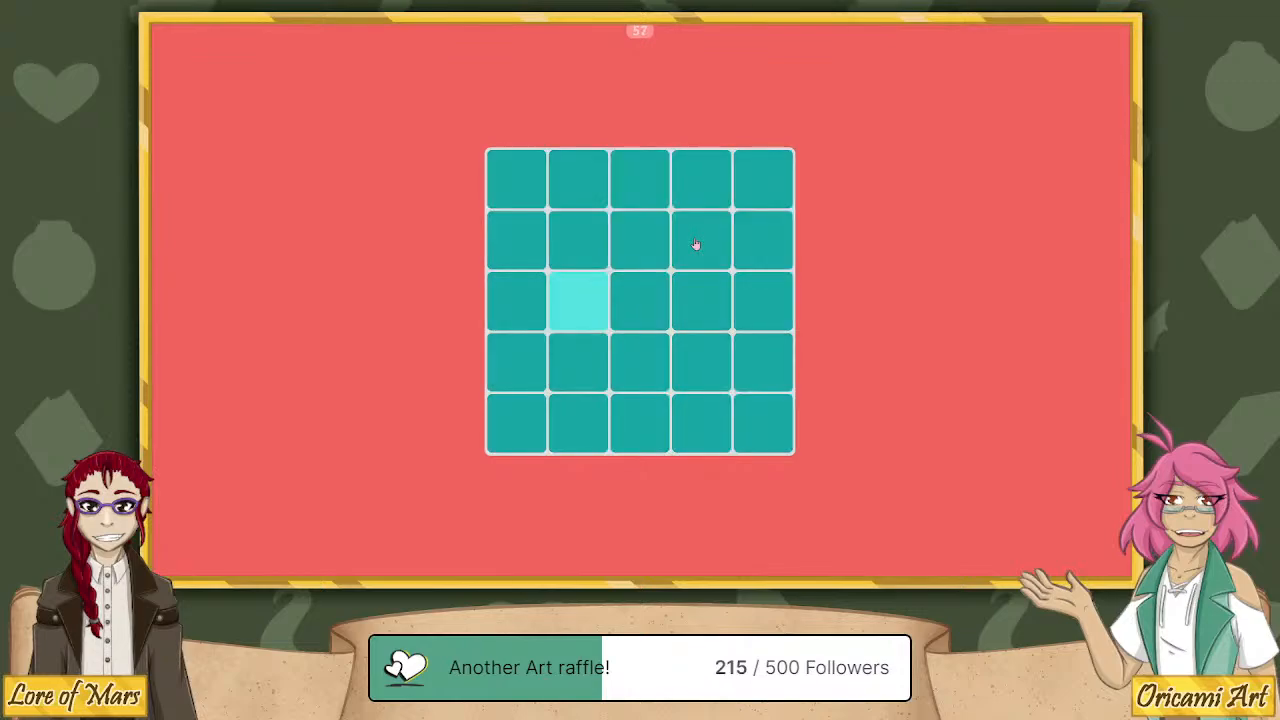
click(592, 302)
click(511, 332)
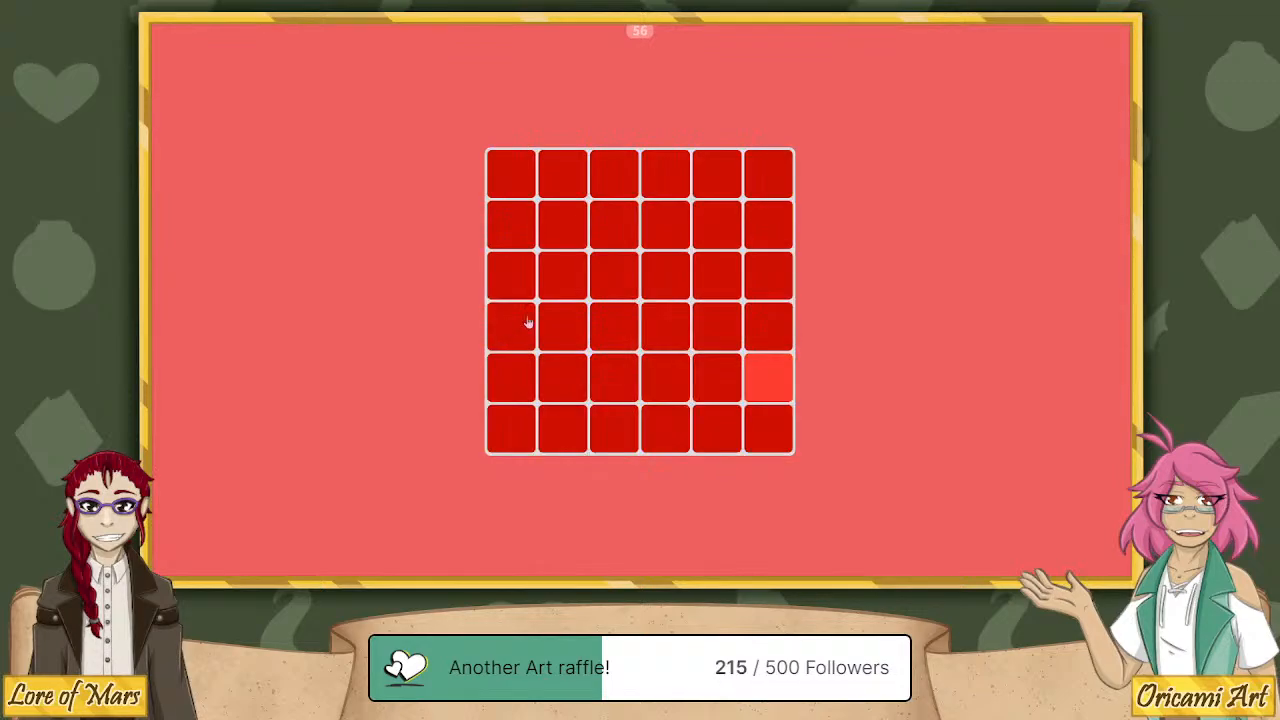
click(768, 380)
Pick the lighter tile in each 7×7 and 8×8 grid of the fourth round.
click(684, 318)
click(505, 261)
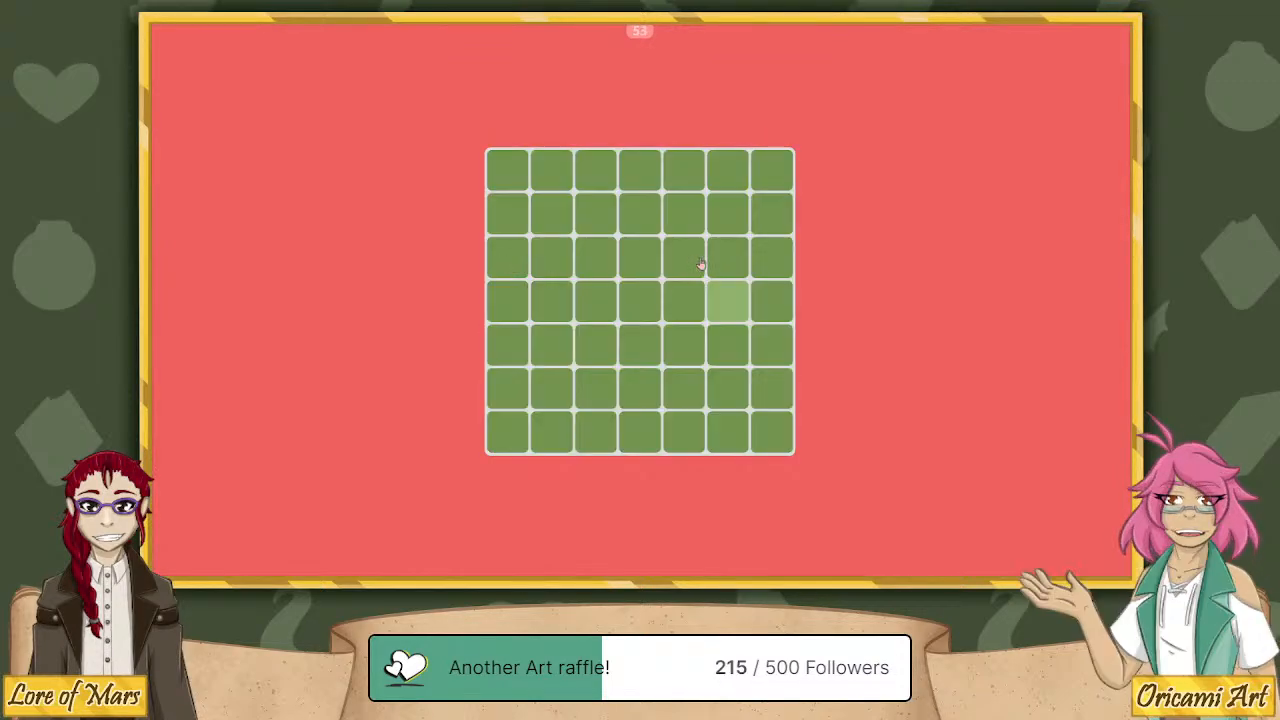
click(724, 313)
click(664, 248)
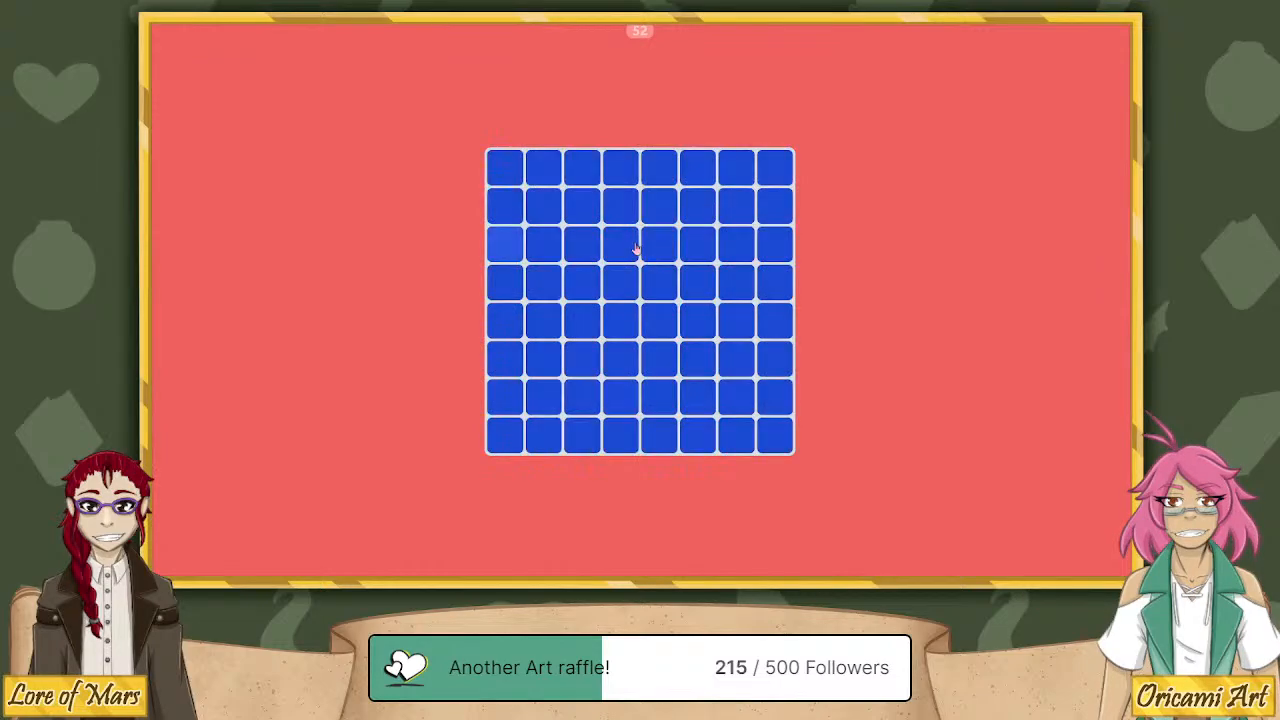
click(516, 245)
click(660, 208)
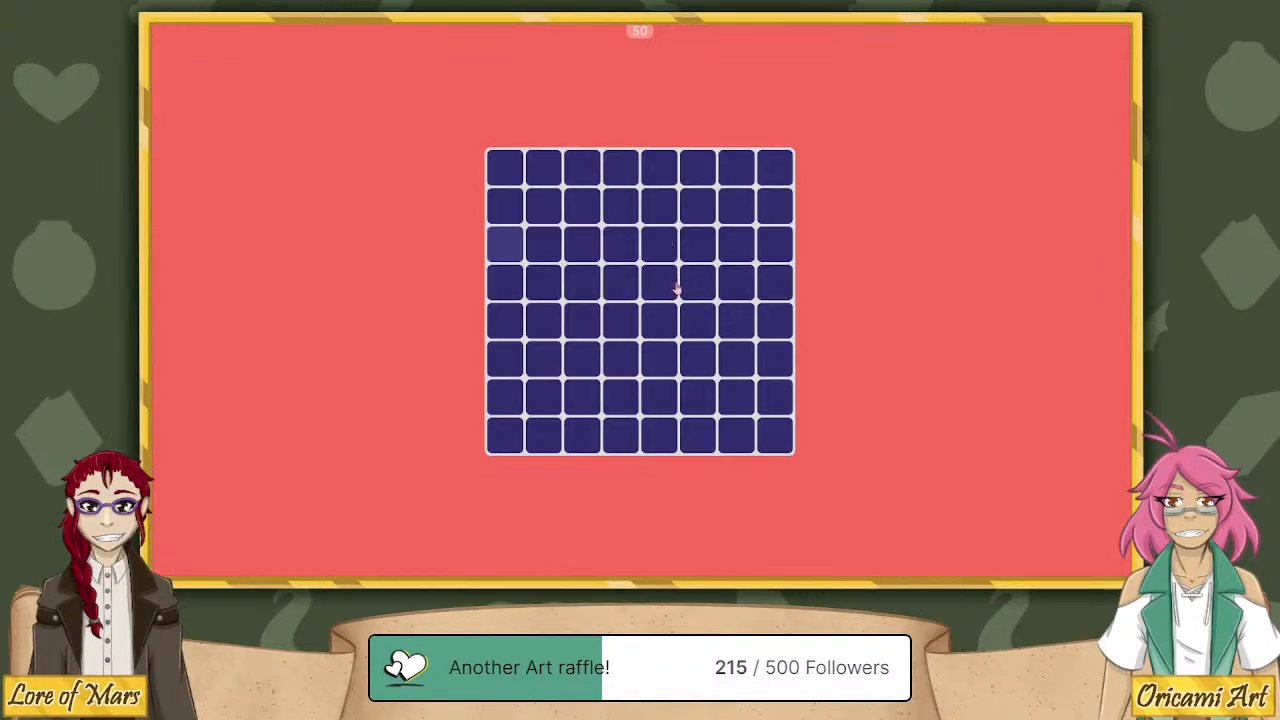
click(514, 246)
click(669, 183)
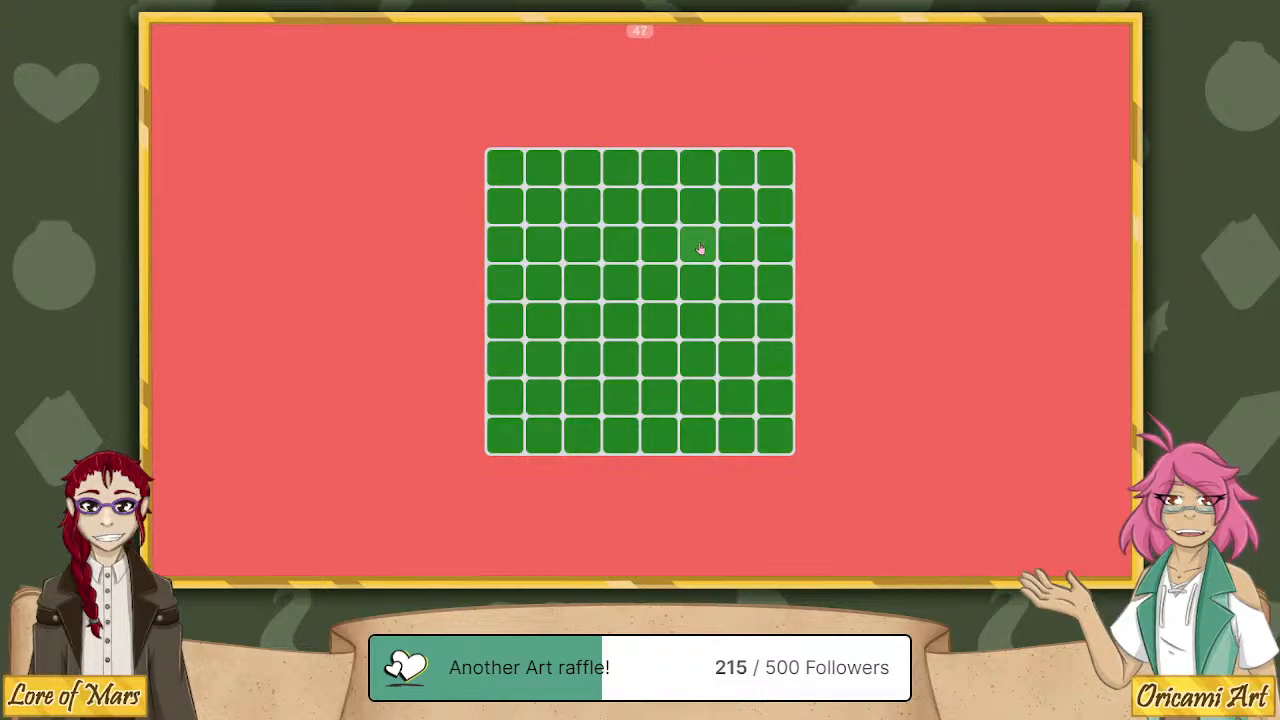
click(700, 251)
click(636, 406)
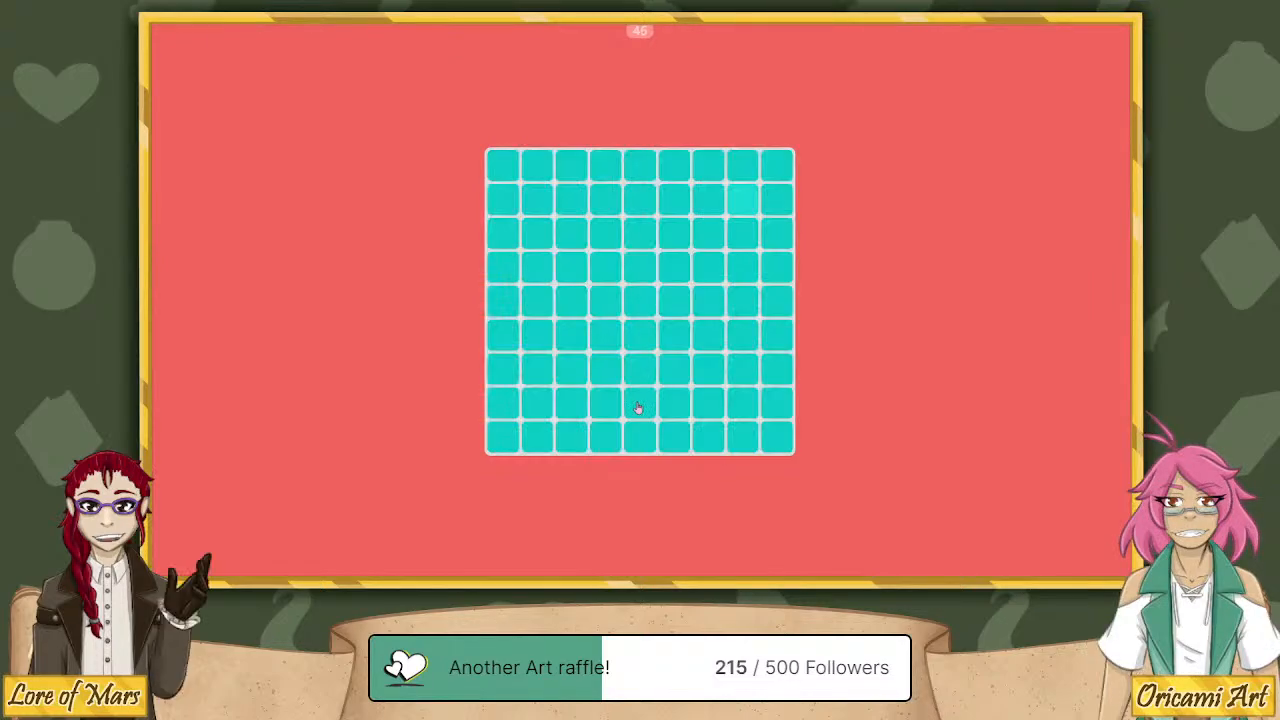
Find and pick the slightly lighter tile in each 9×9 grid until the fourth round's timer runs out.
click(749, 220)
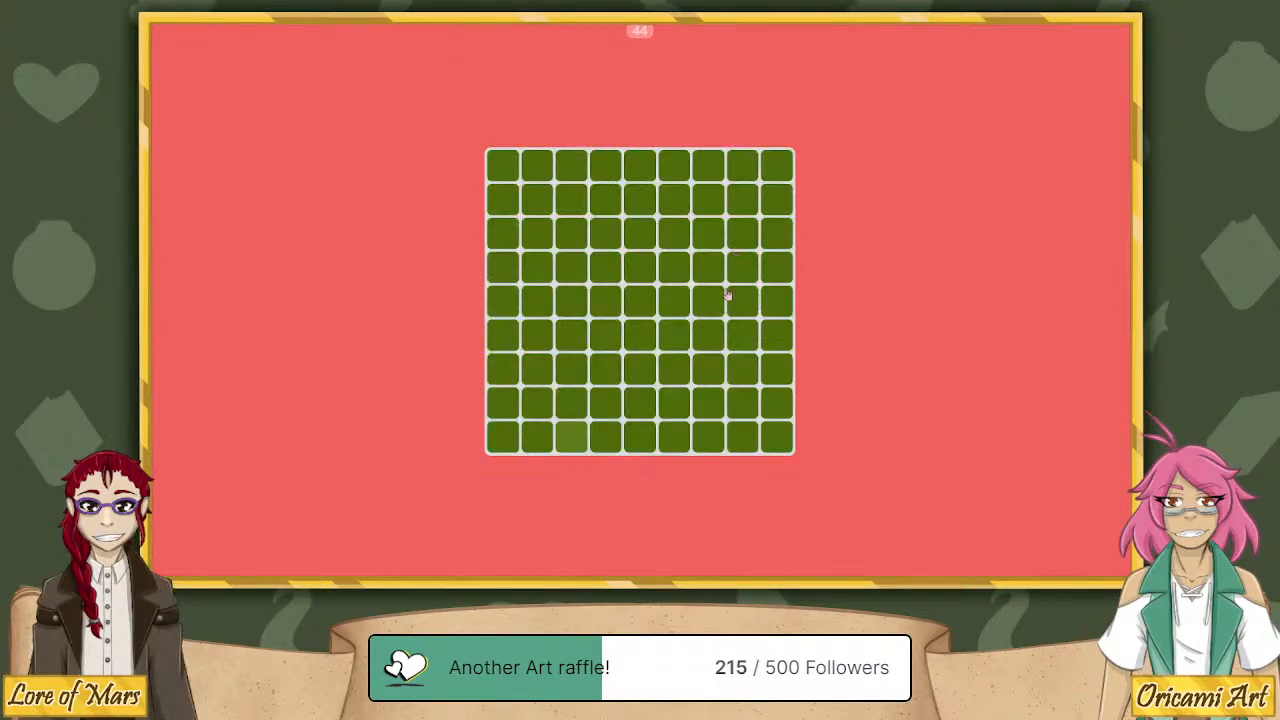
click(563, 441)
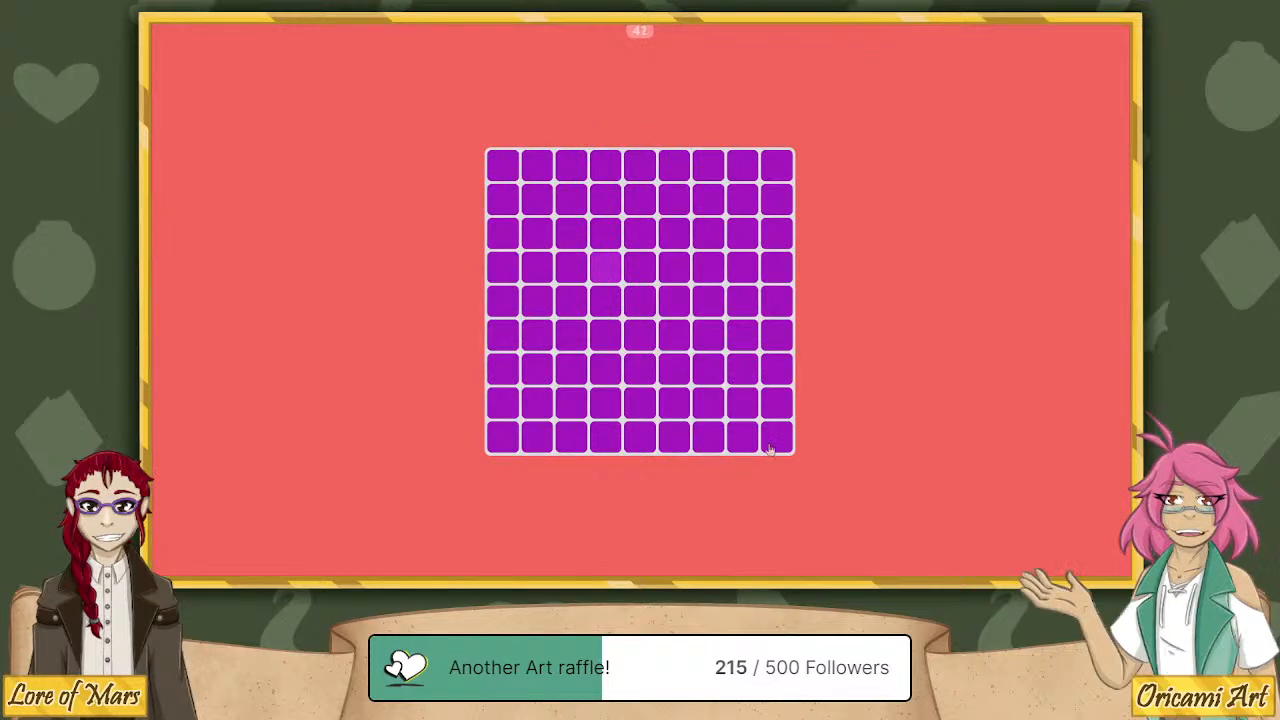
click(607, 270)
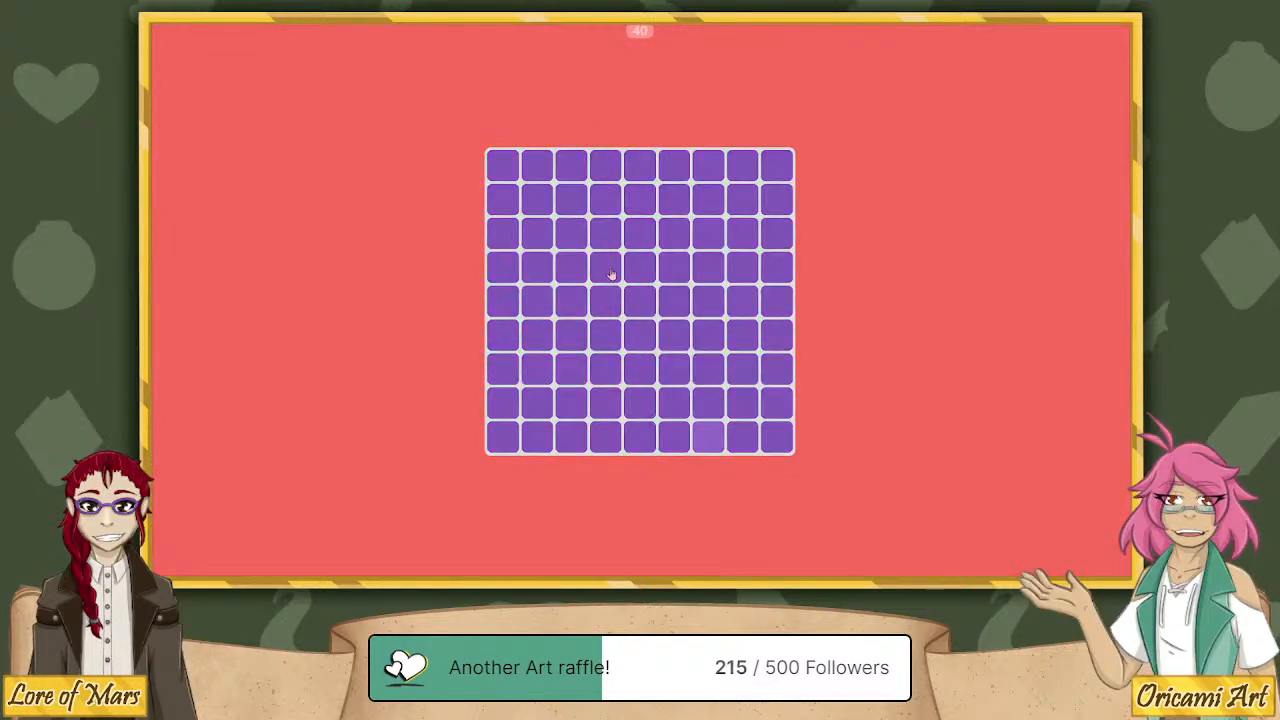
click(715, 442)
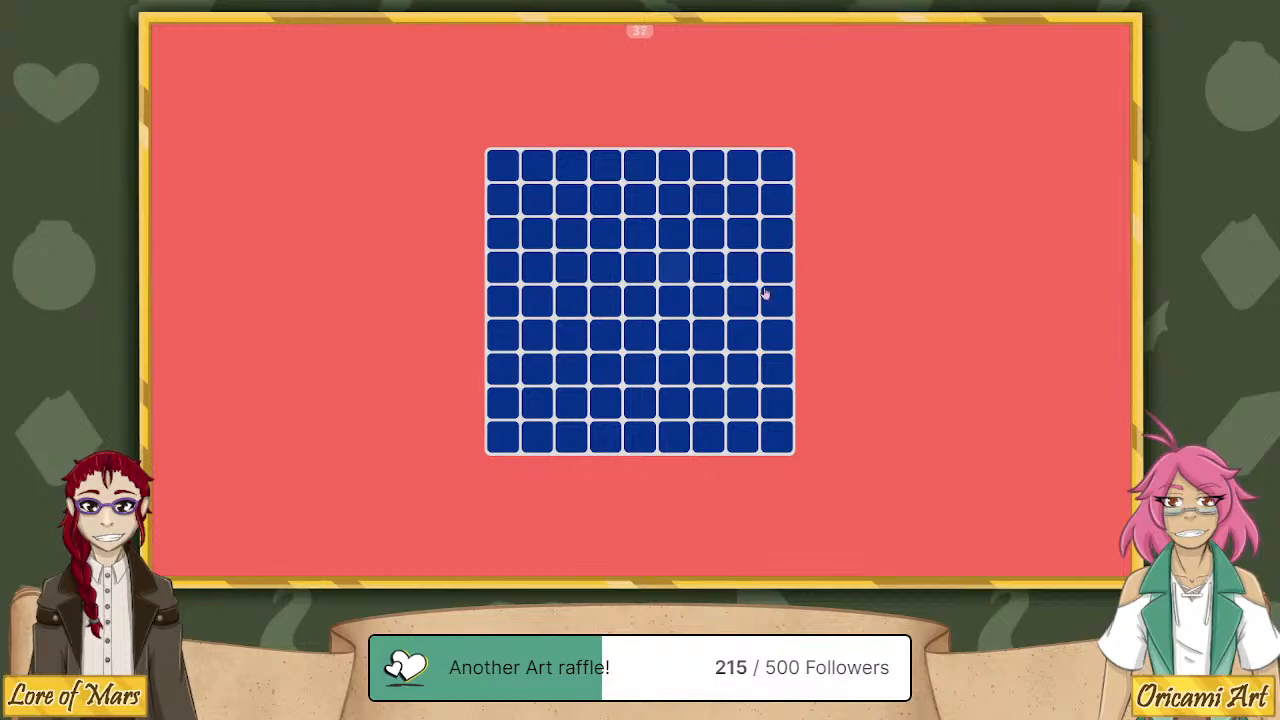
click(682, 270)
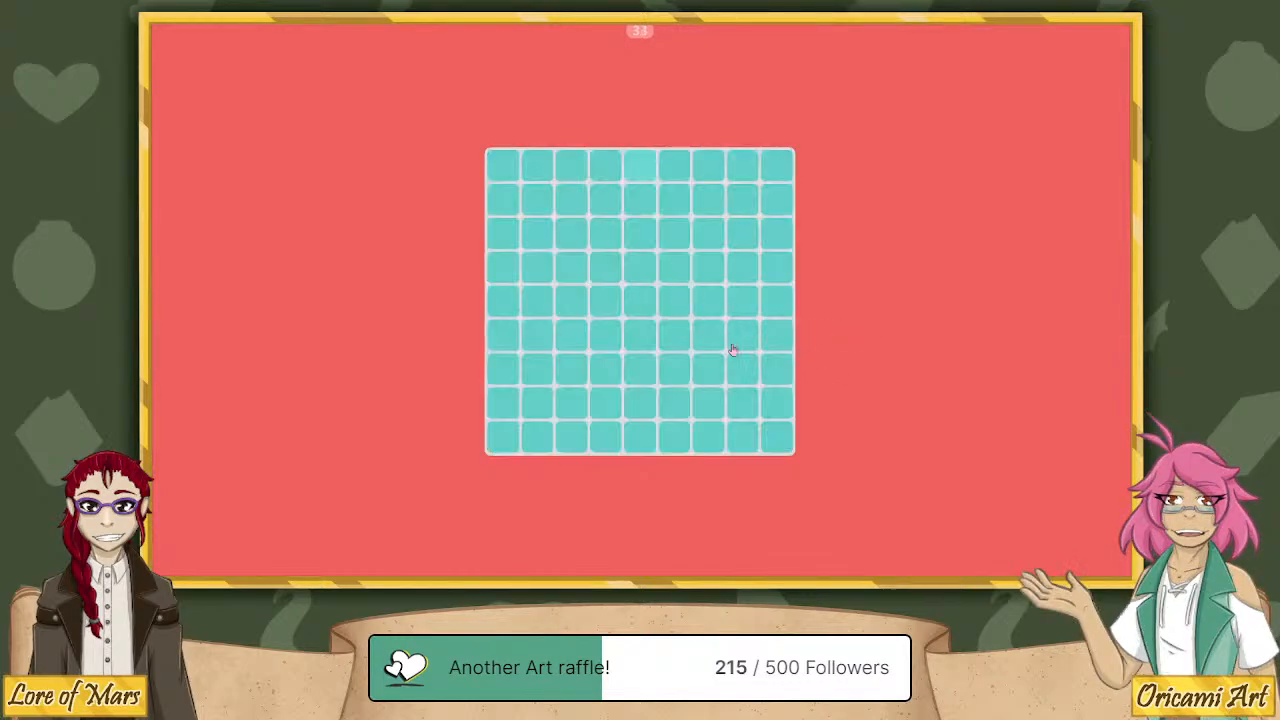
click(638, 172)
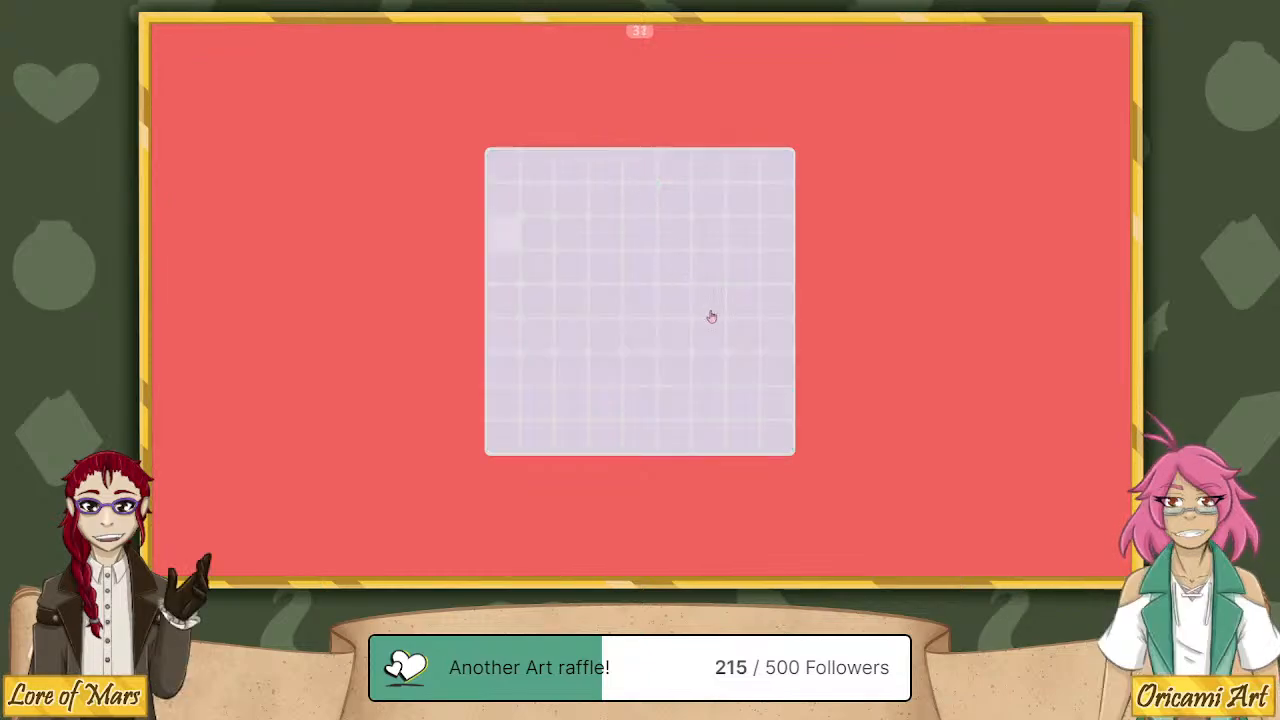
click(548, 272)
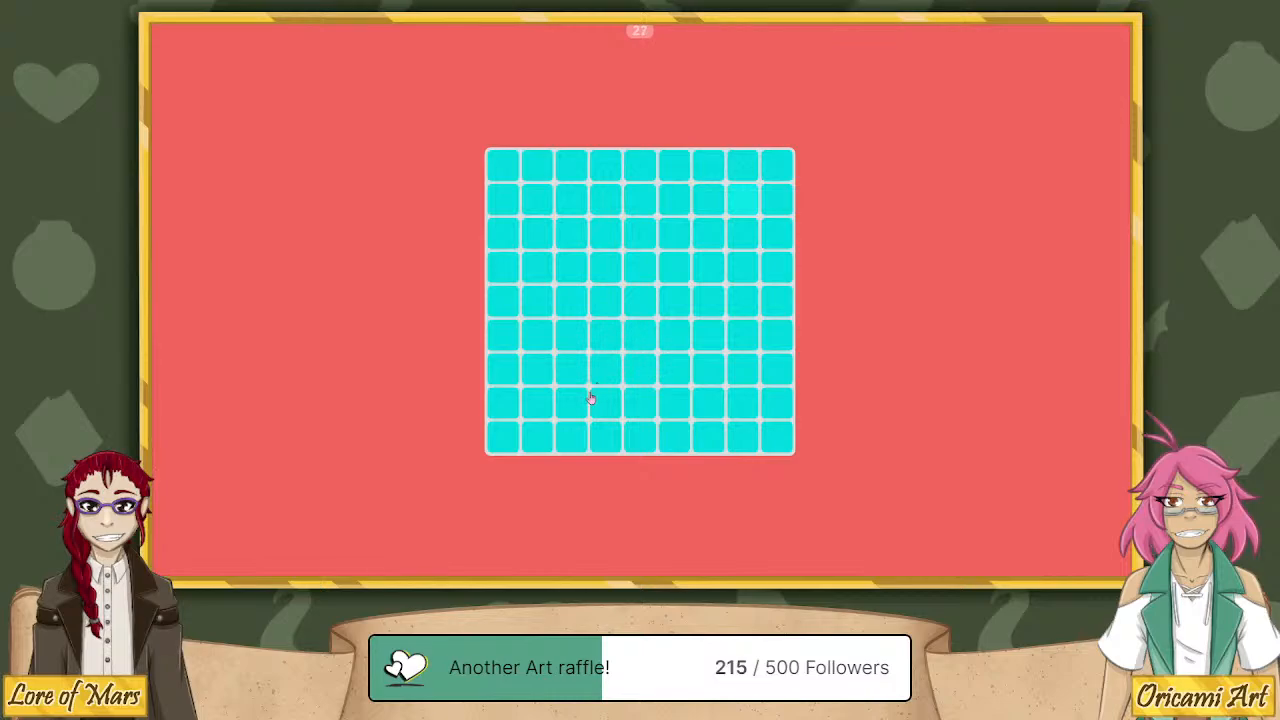
click(742, 200)
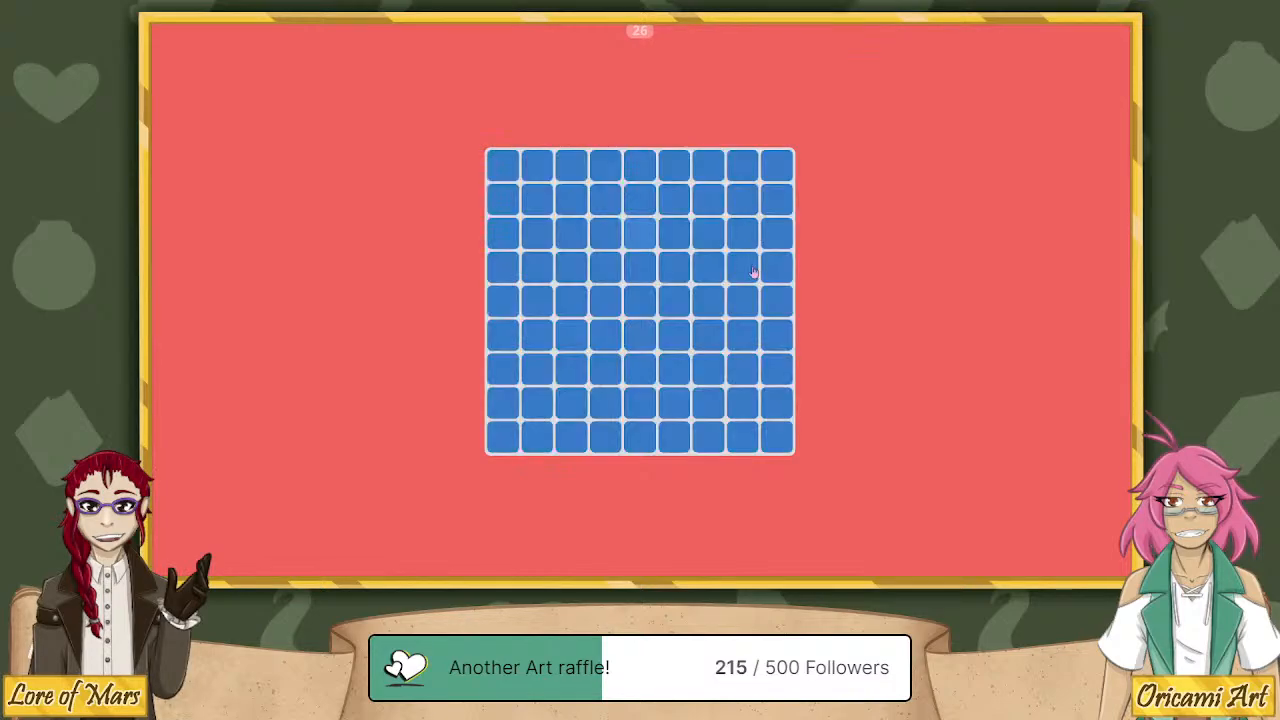
click(640, 234)
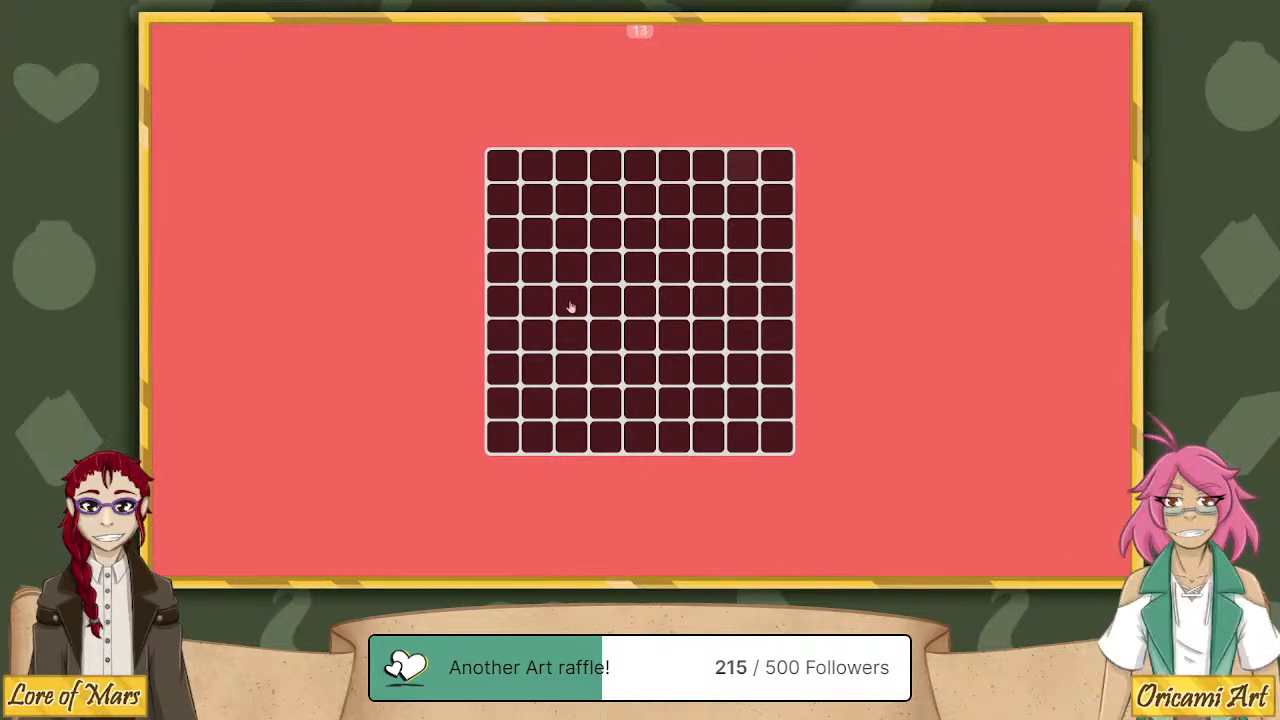
click(744, 168)
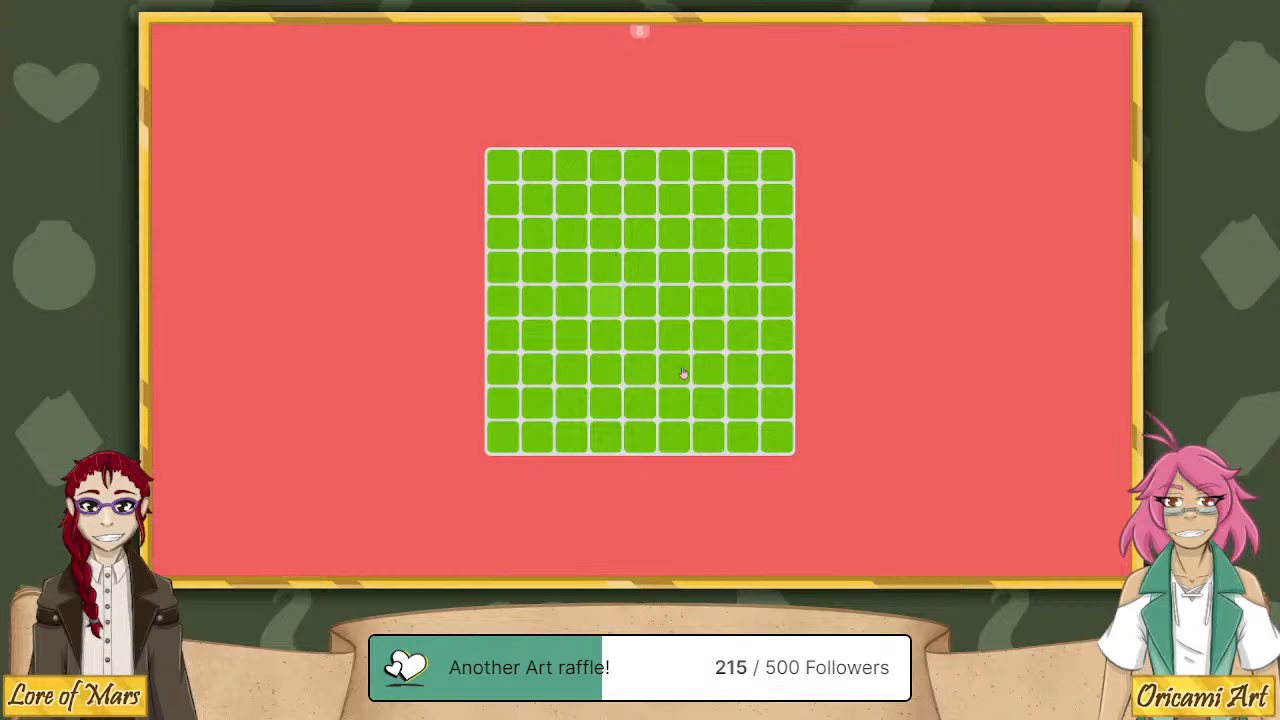
click(612, 303)
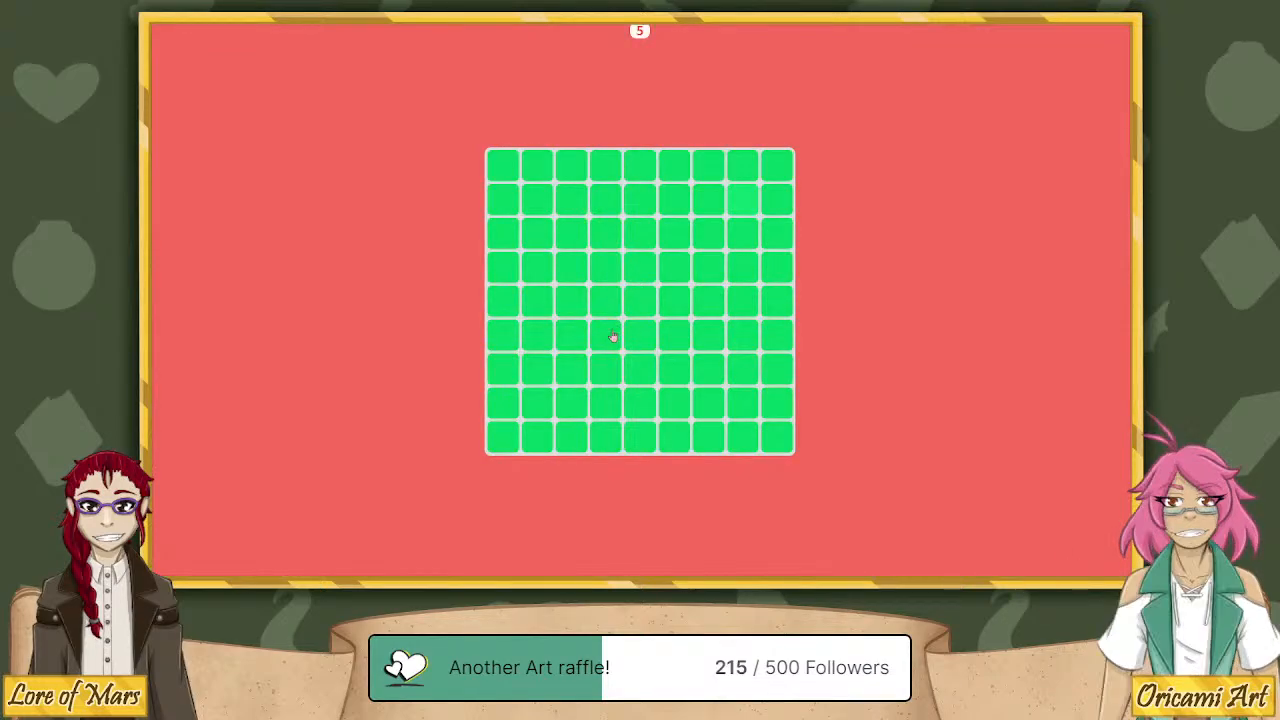
click(747, 199)
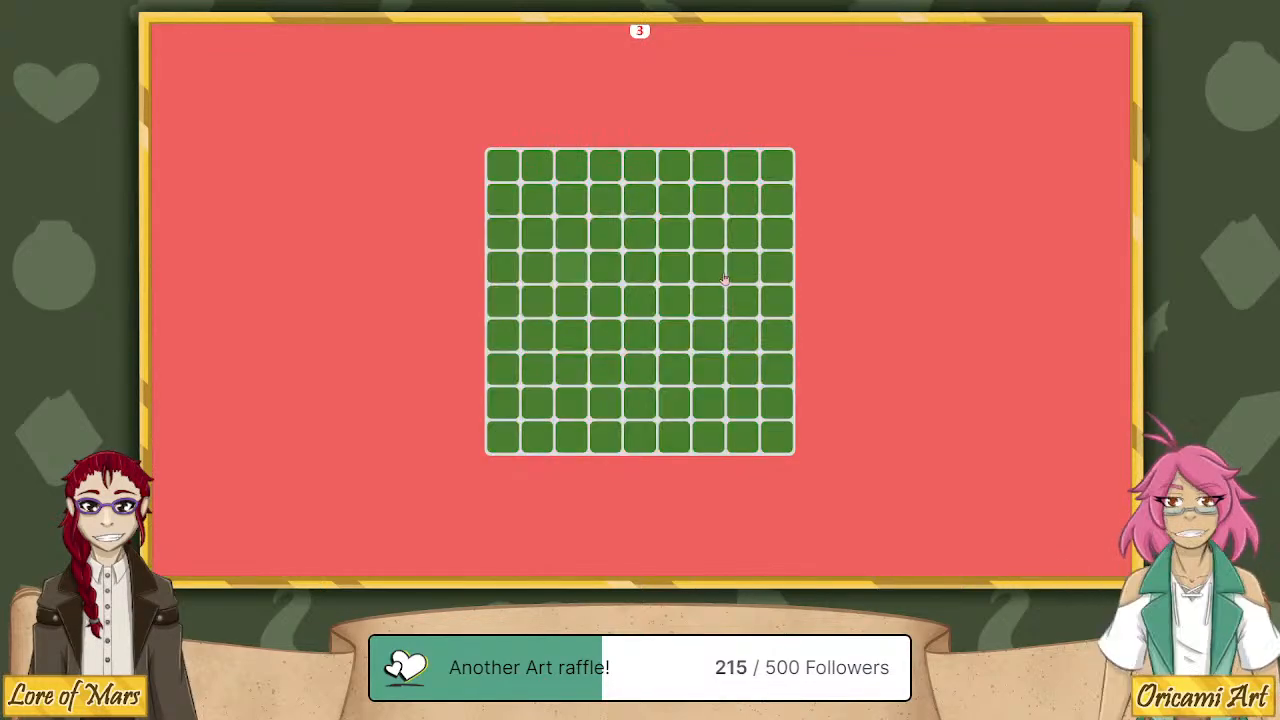
click(569, 272)
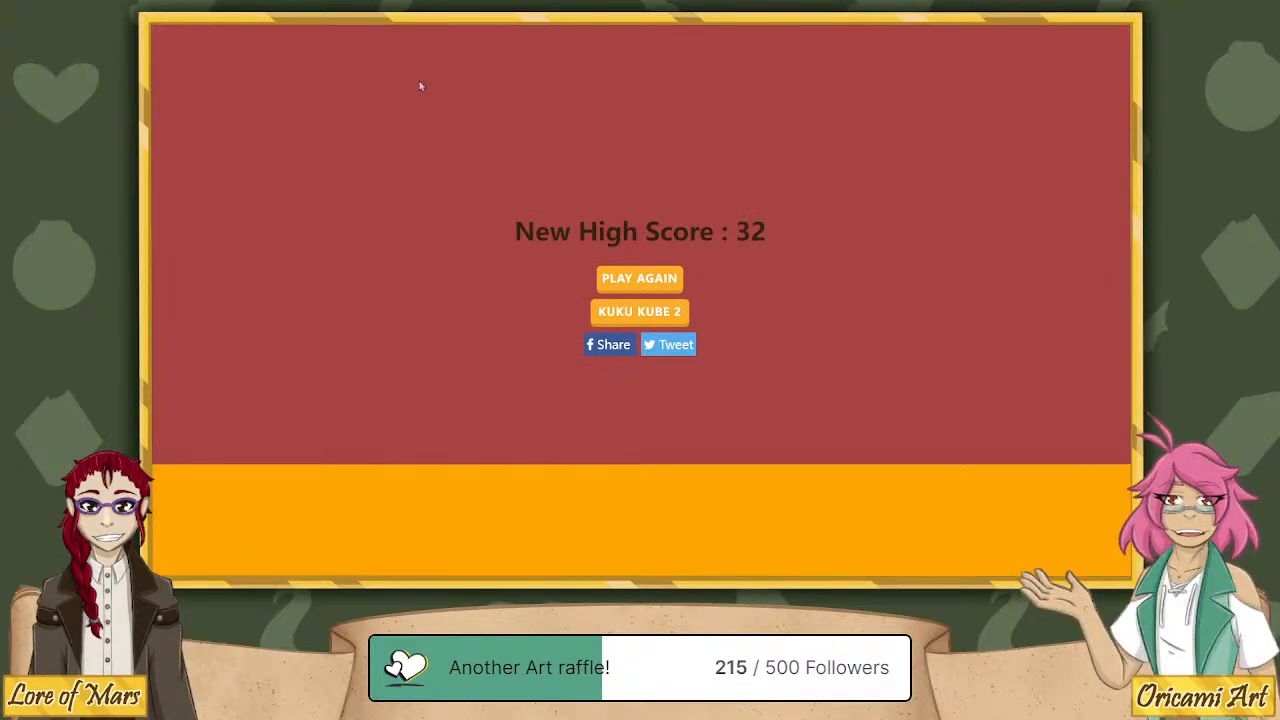
Start a fifth Kuku Kube round and pick the lighter tile in each grid from 2×2 up to 6×6.
click(649, 289)
click(706, 371)
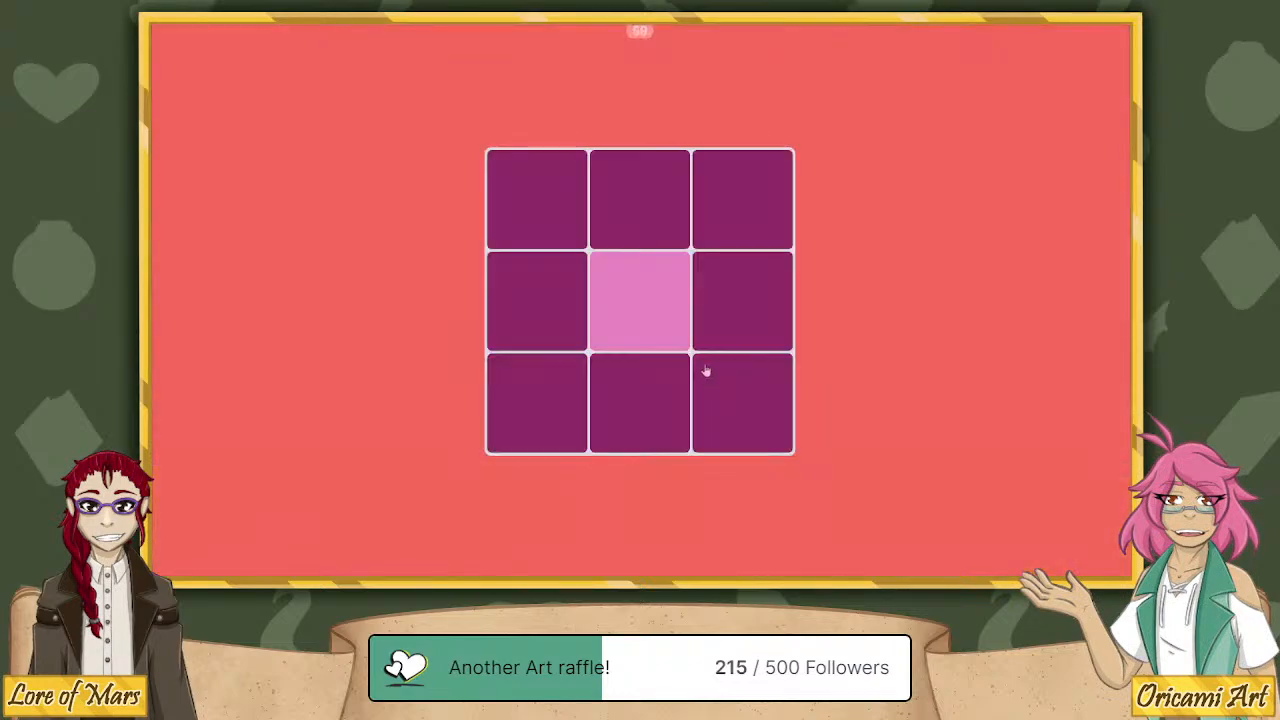
click(614, 280)
click(612, 340)
click(586, 360)
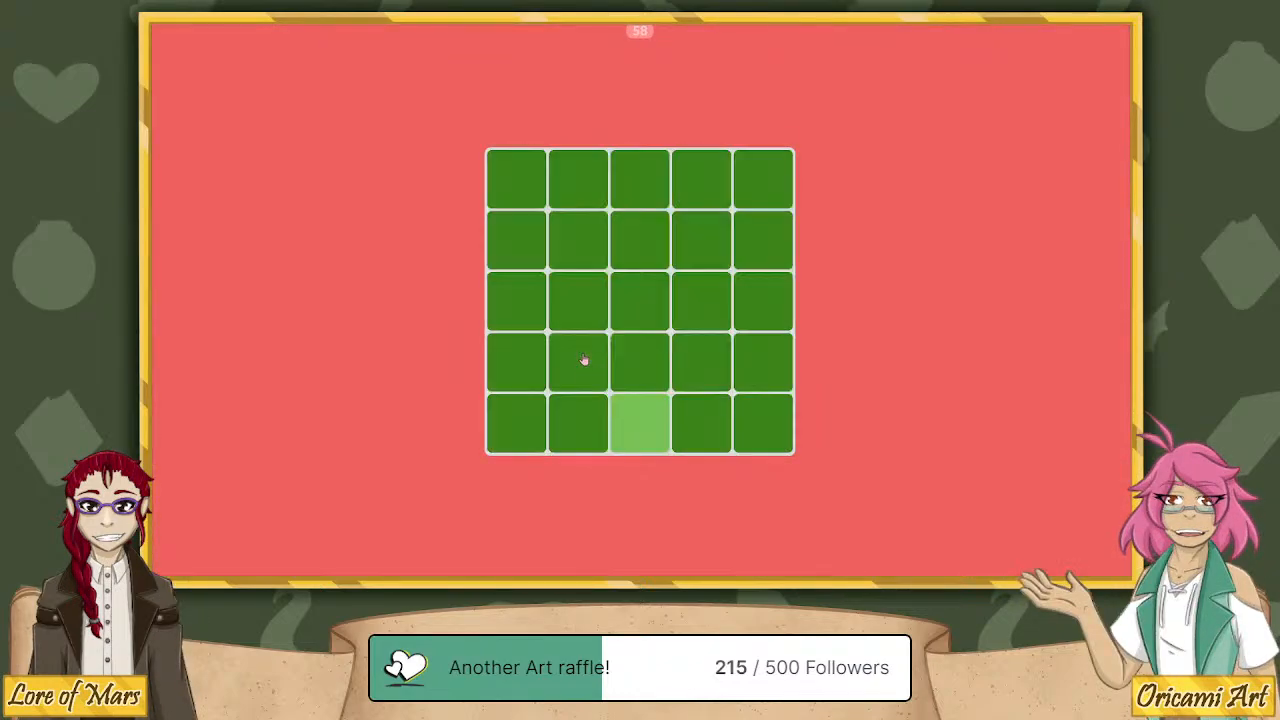
click(634, 426)
click(616, 243)
click(716, 175)
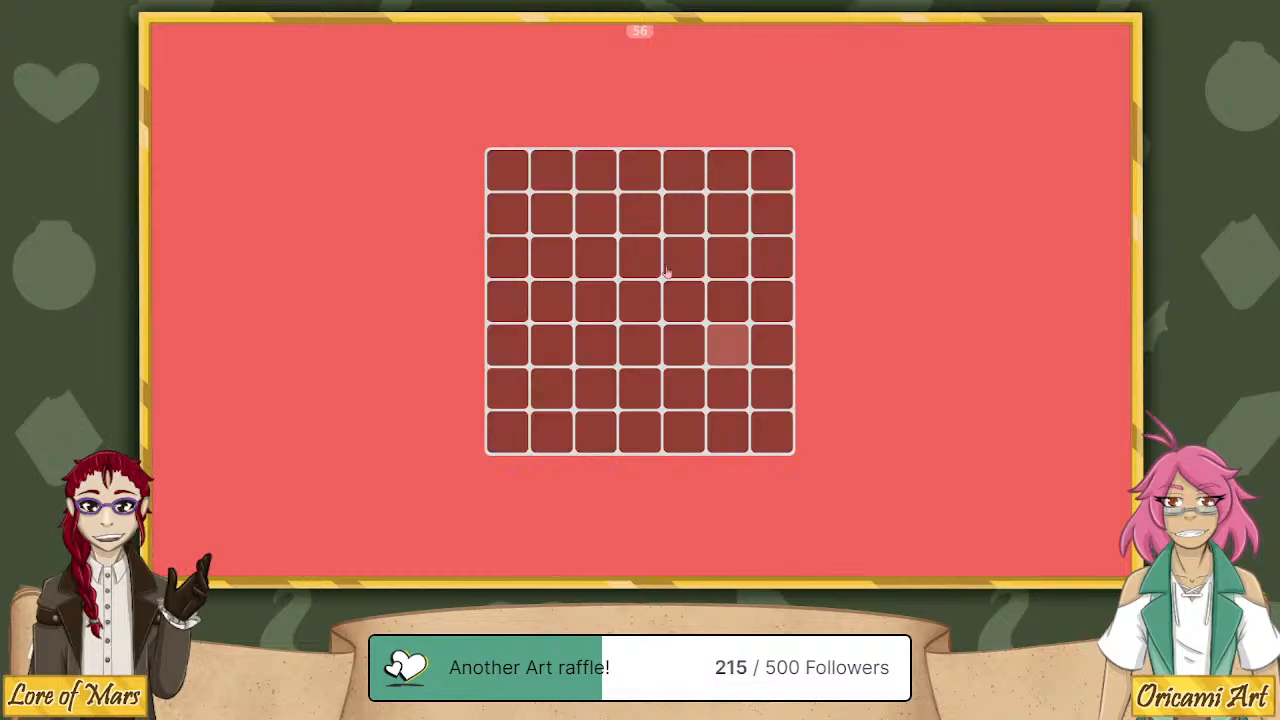
Pick the lighter tile in each 7×7 and 8×8 grid of the fifth round.
click(722, 343)
click(776, 218)
click(643, 302)
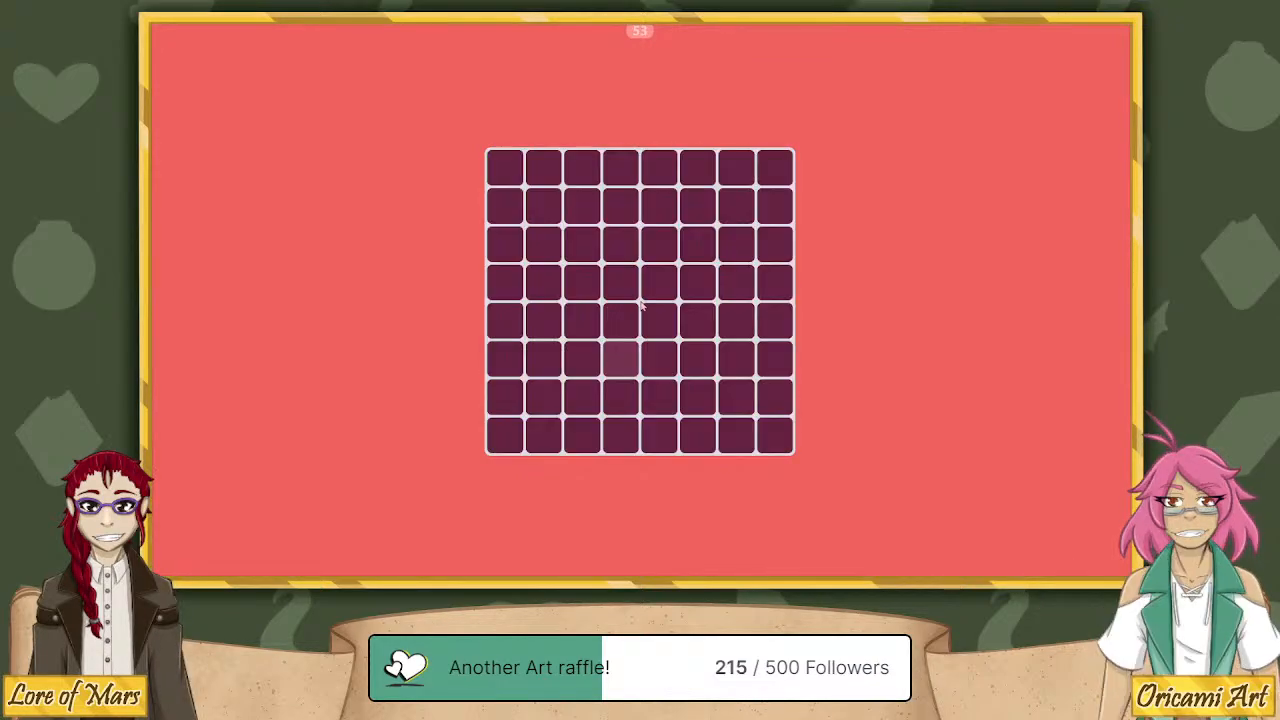
click(624, 357)
click(658, 212)
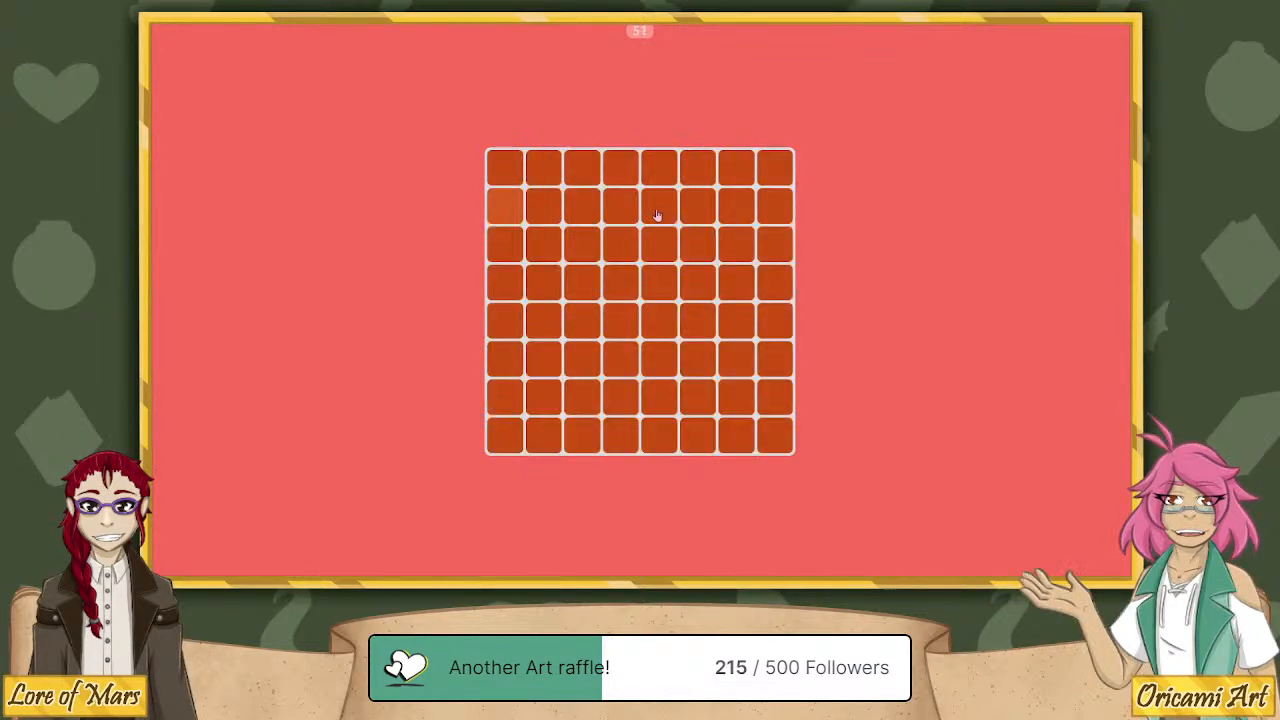
click(506, 211)
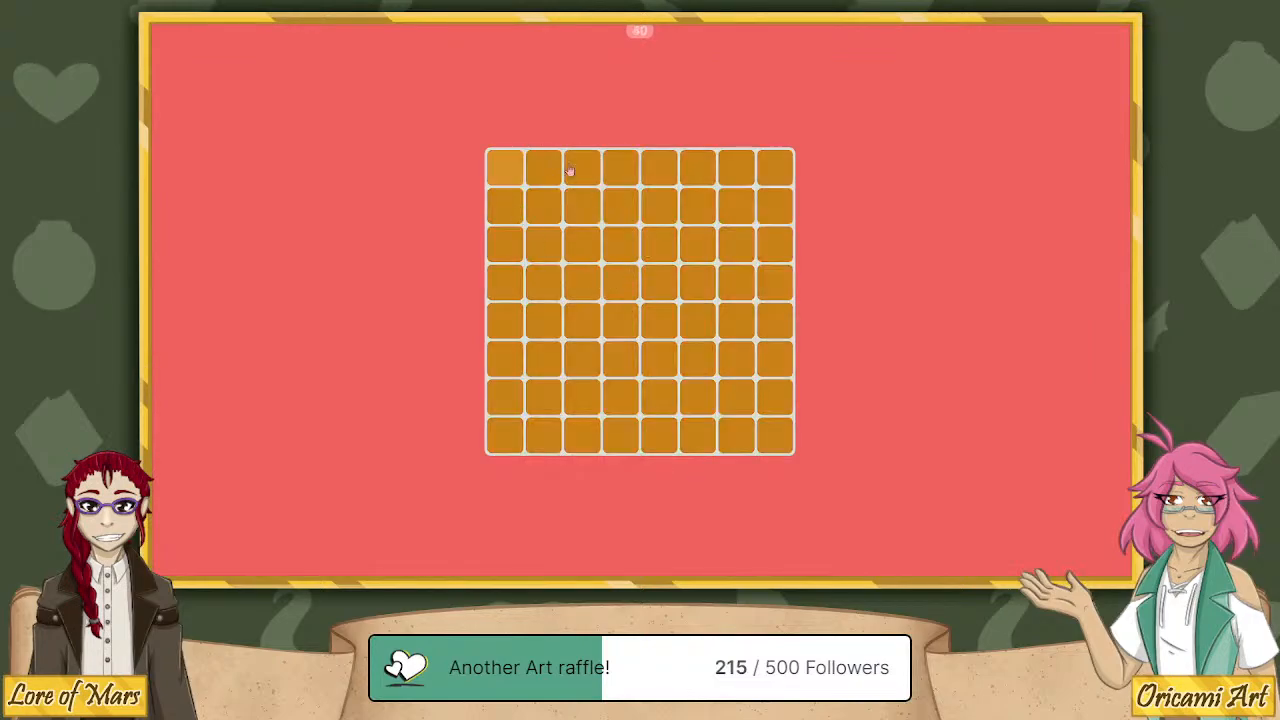
click(506, 170)
click(668, 361)
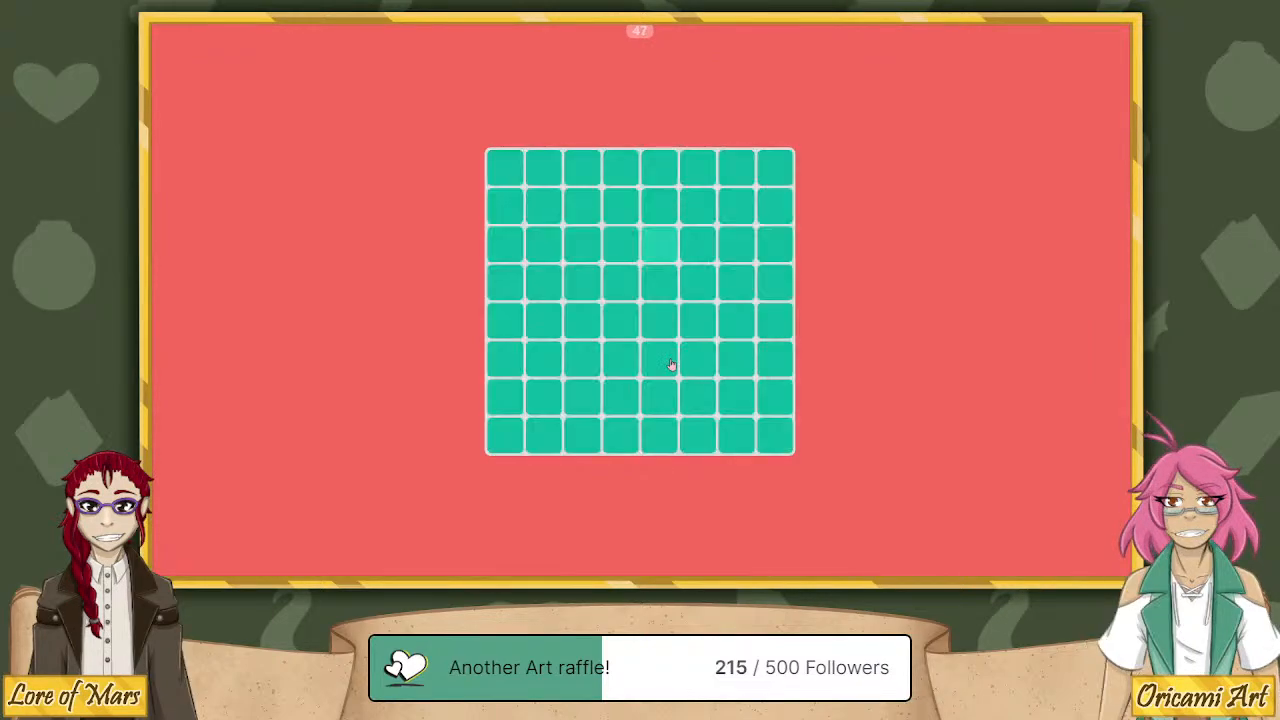
click(659, 244)
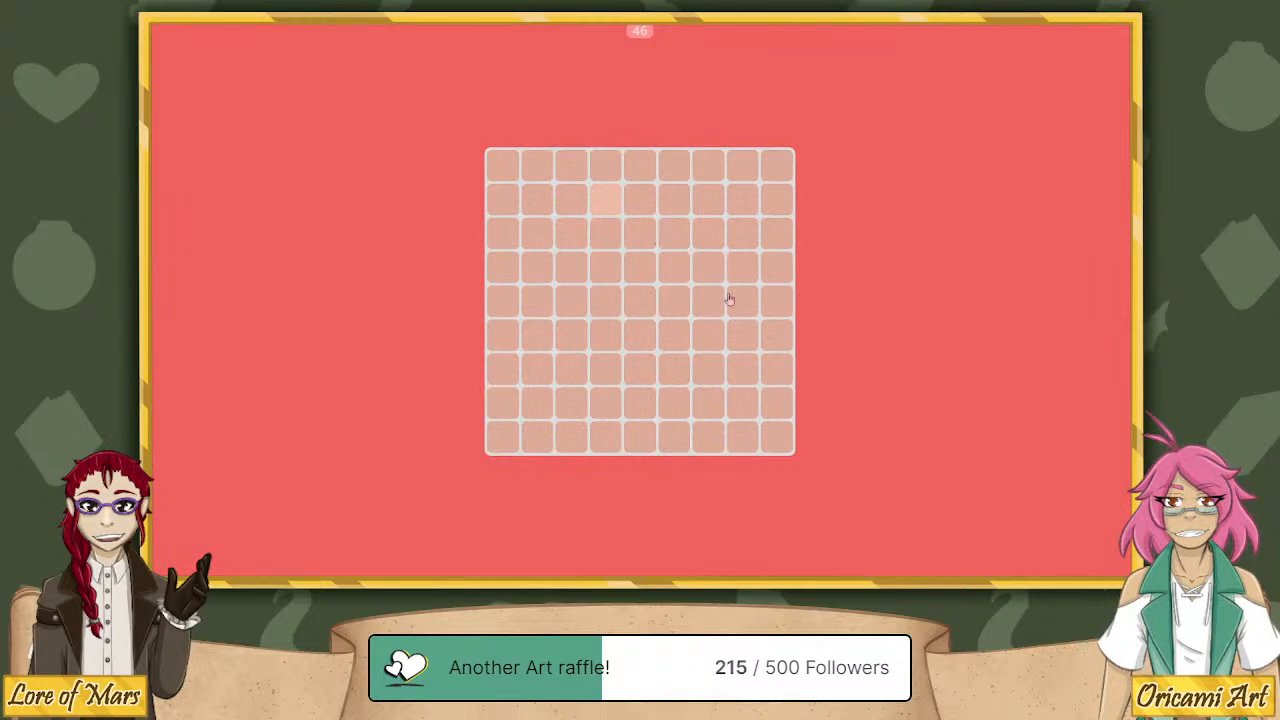
Find and pick the slightly lighter tile in each 9×9 grid until the fifth round's timer runs out.
click(604, 197)
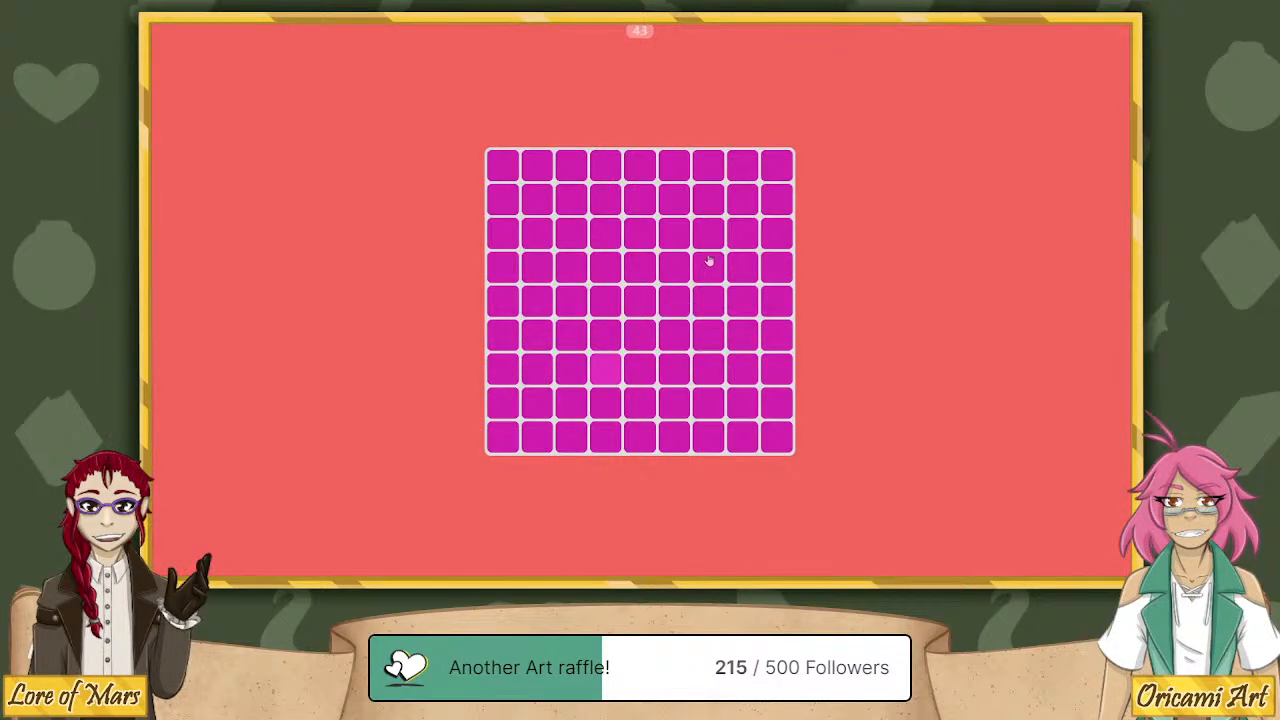
click(607, 375)
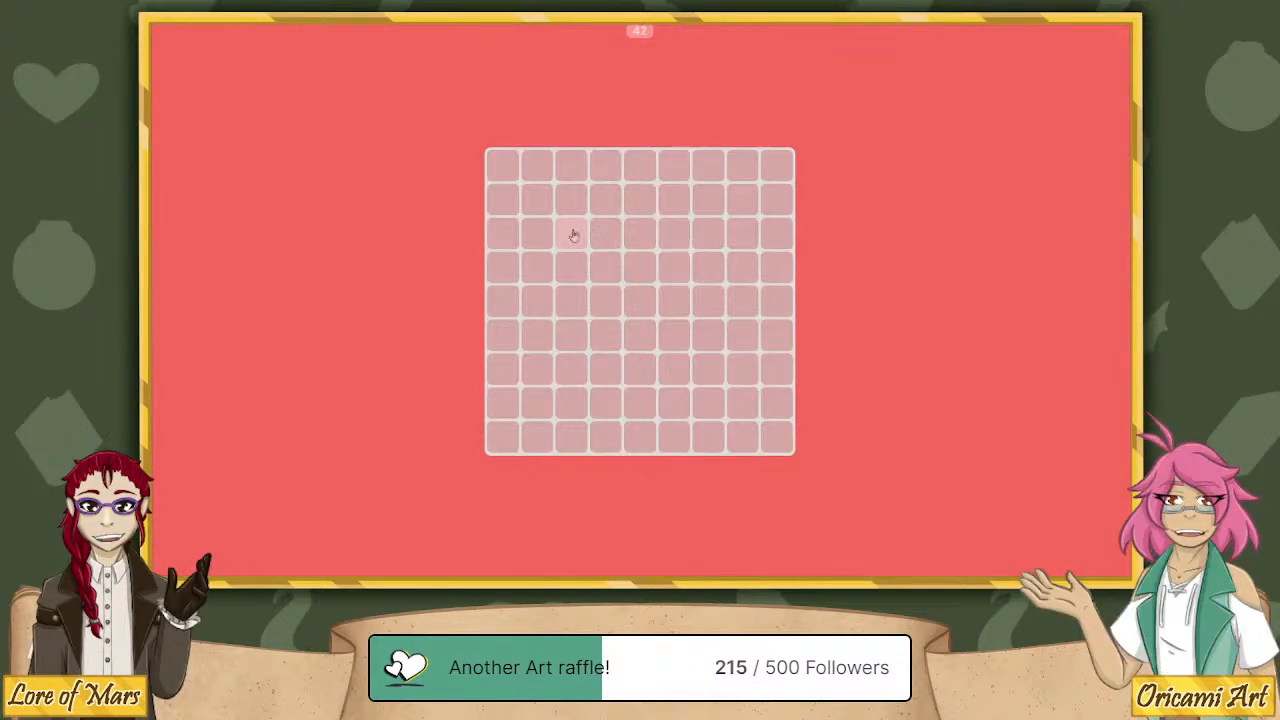
click(570, 233)
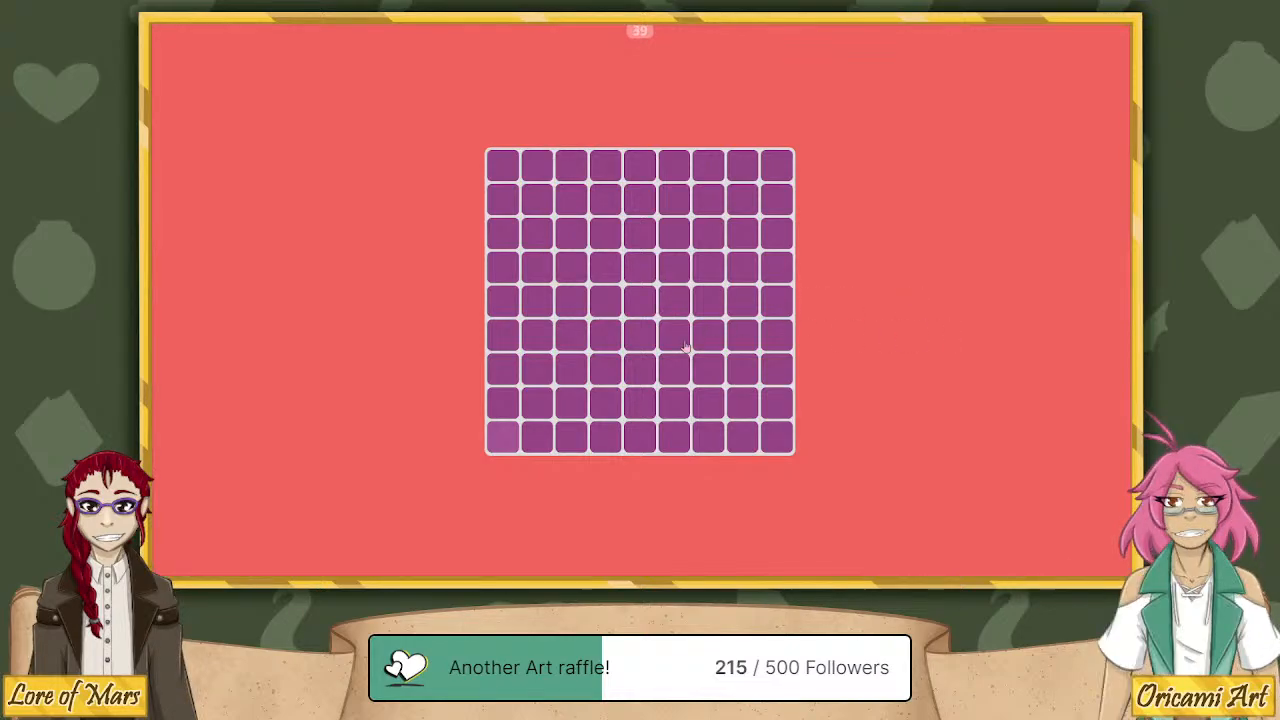
click(501, 438)
click(715, 336)
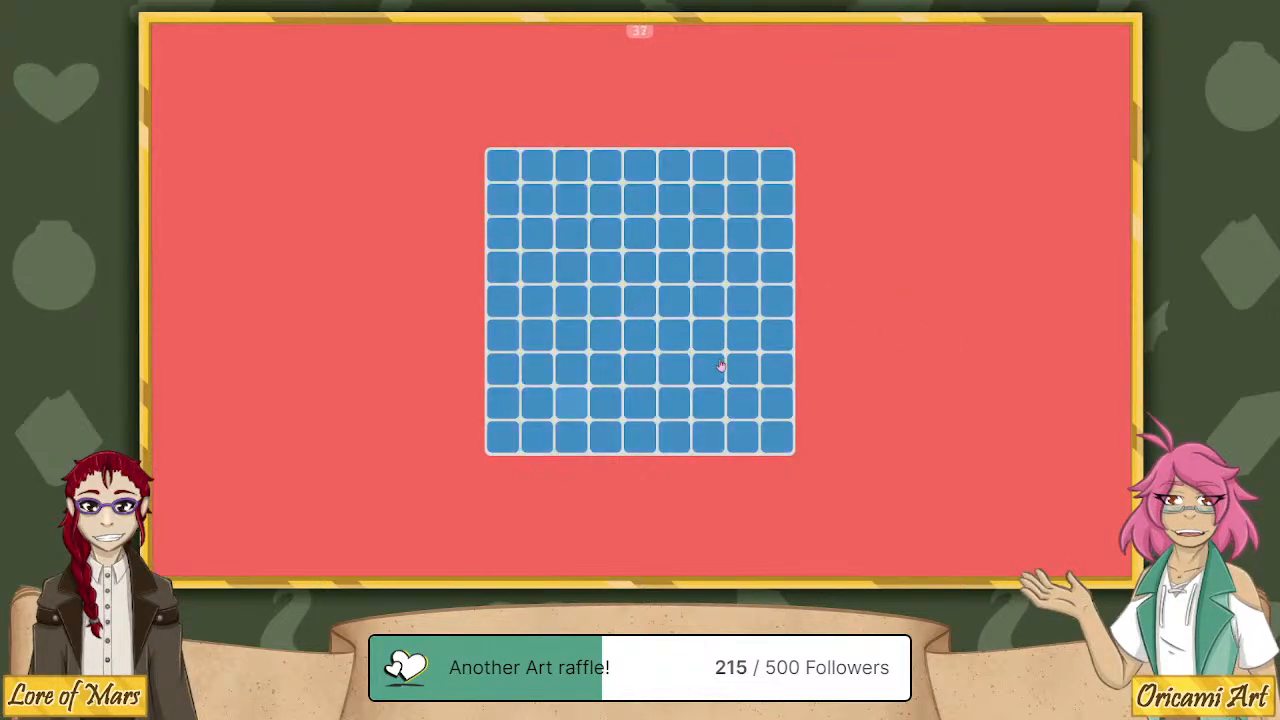
click(572, 403)
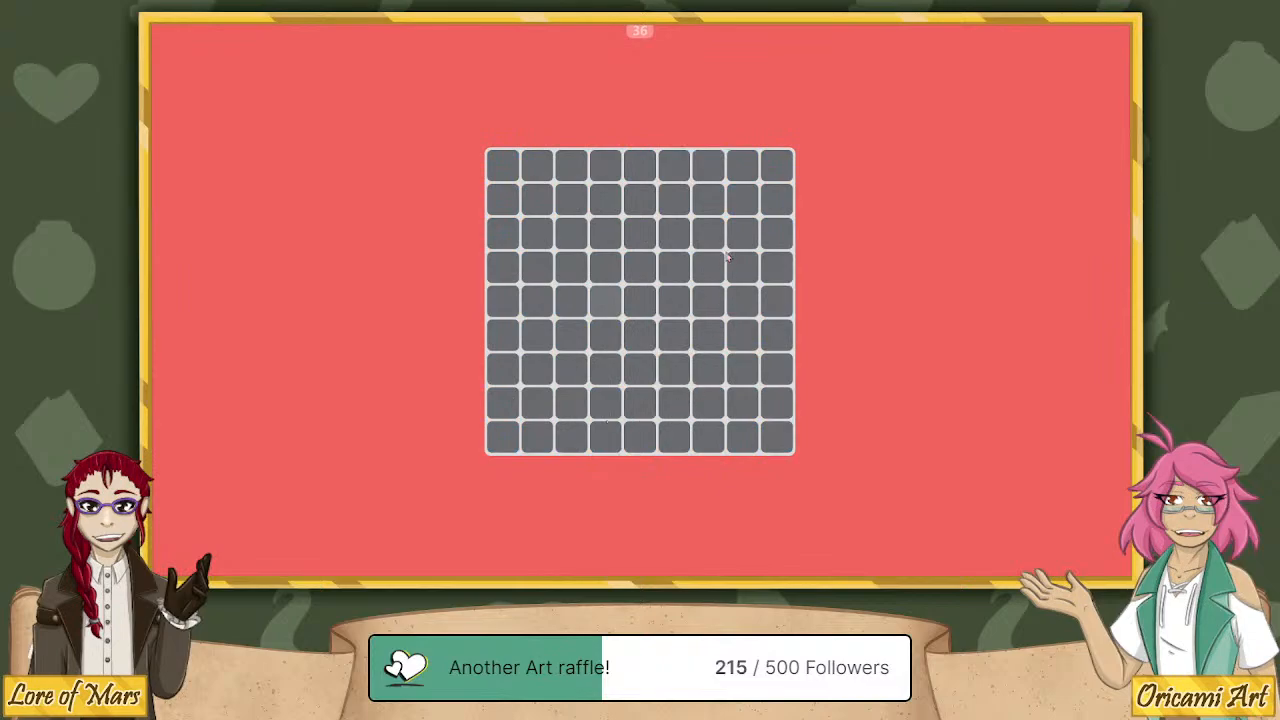
click(608, 306)
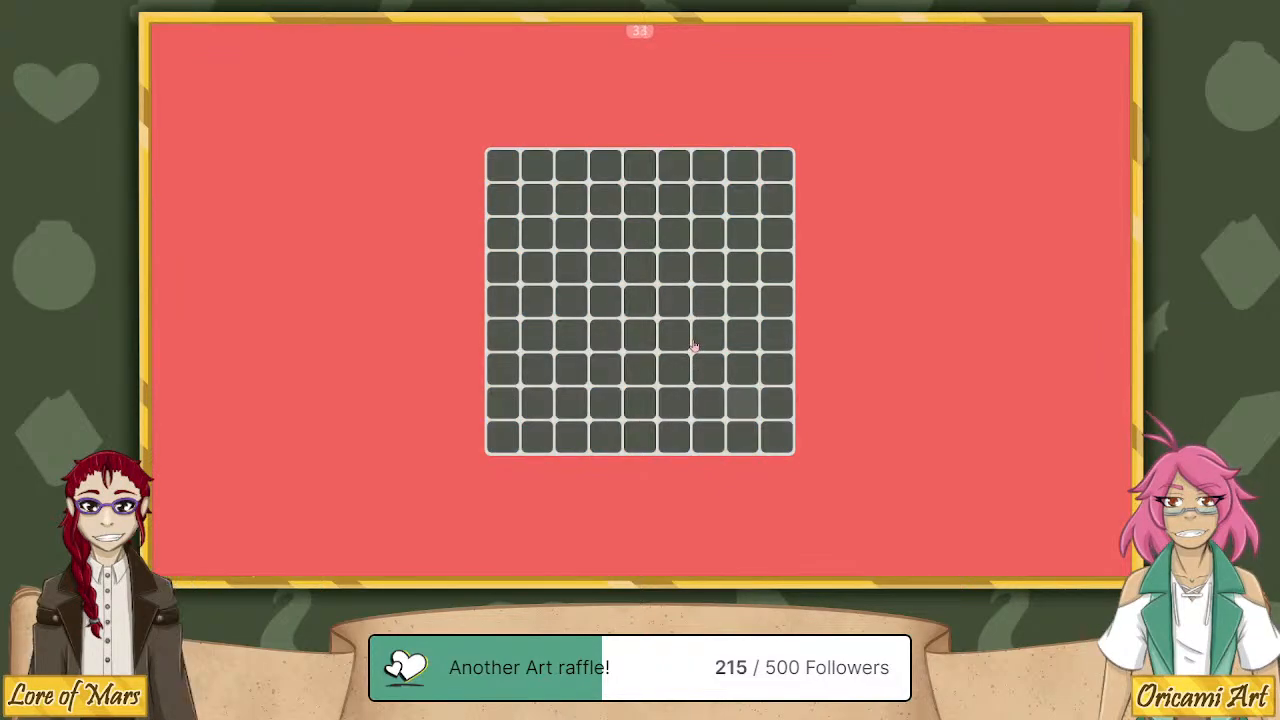
click(749, 408)
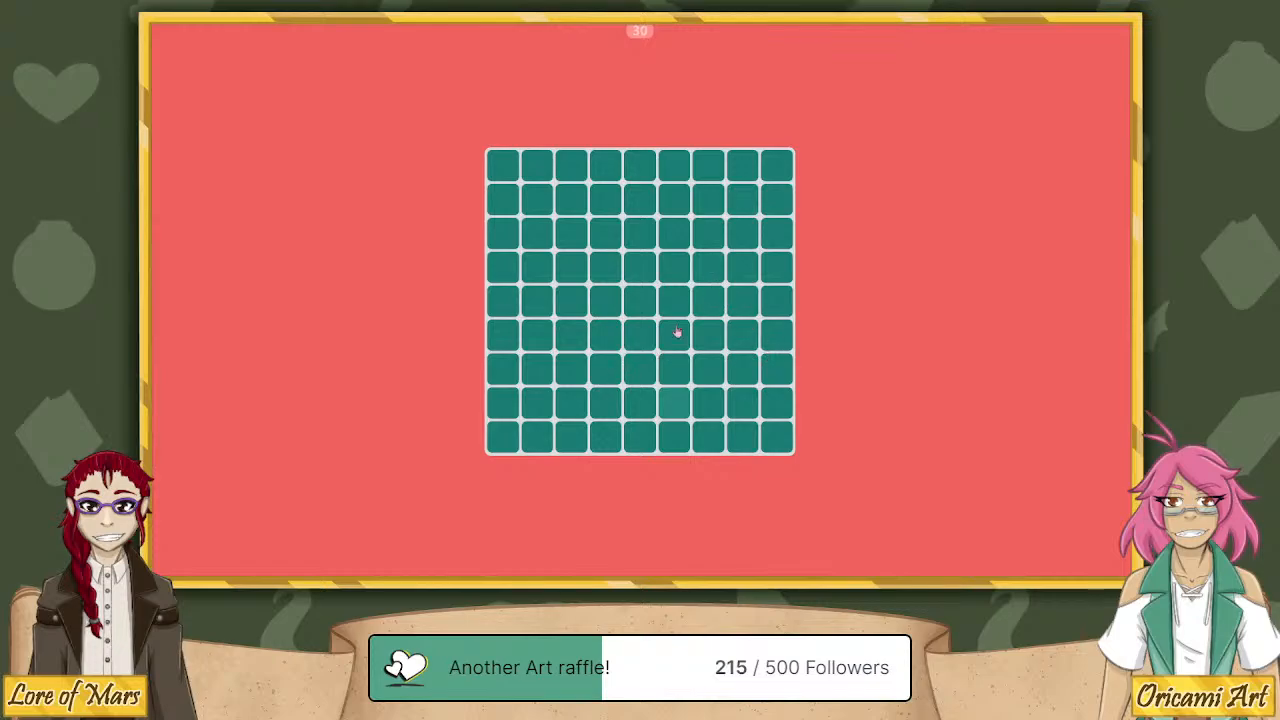
click(672, 403)
click(610, 302)
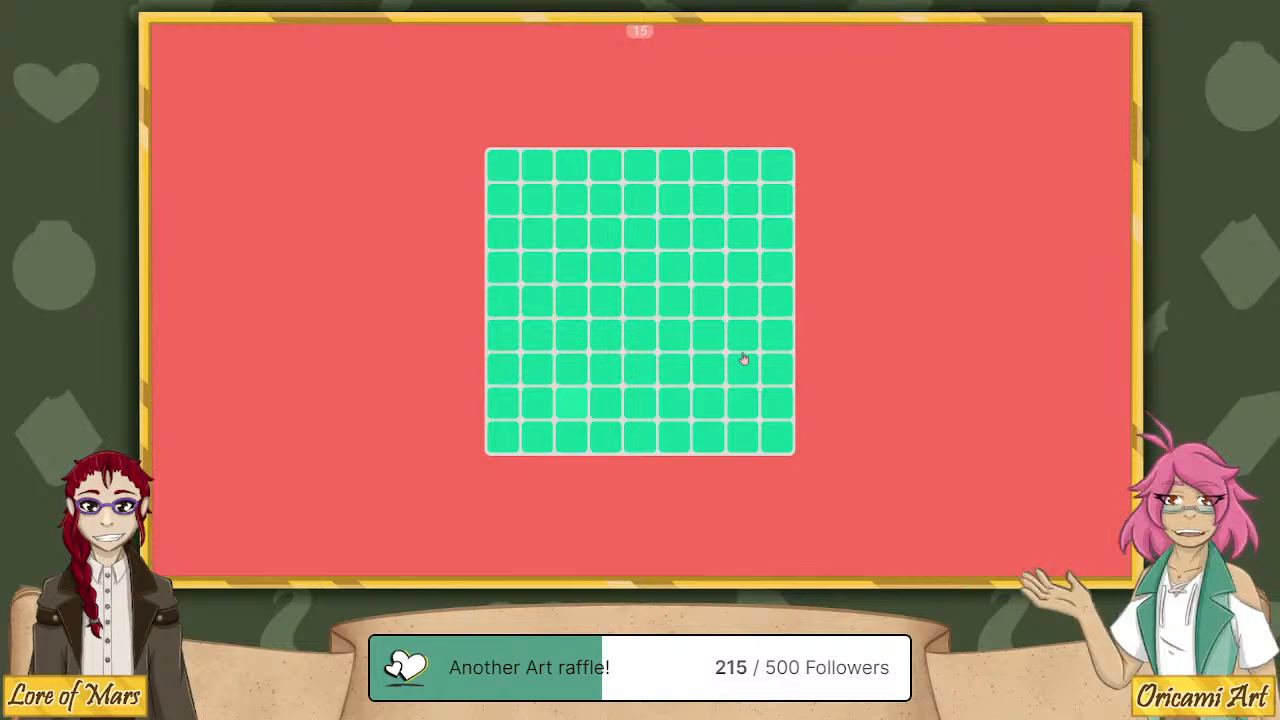
click(564, 409)
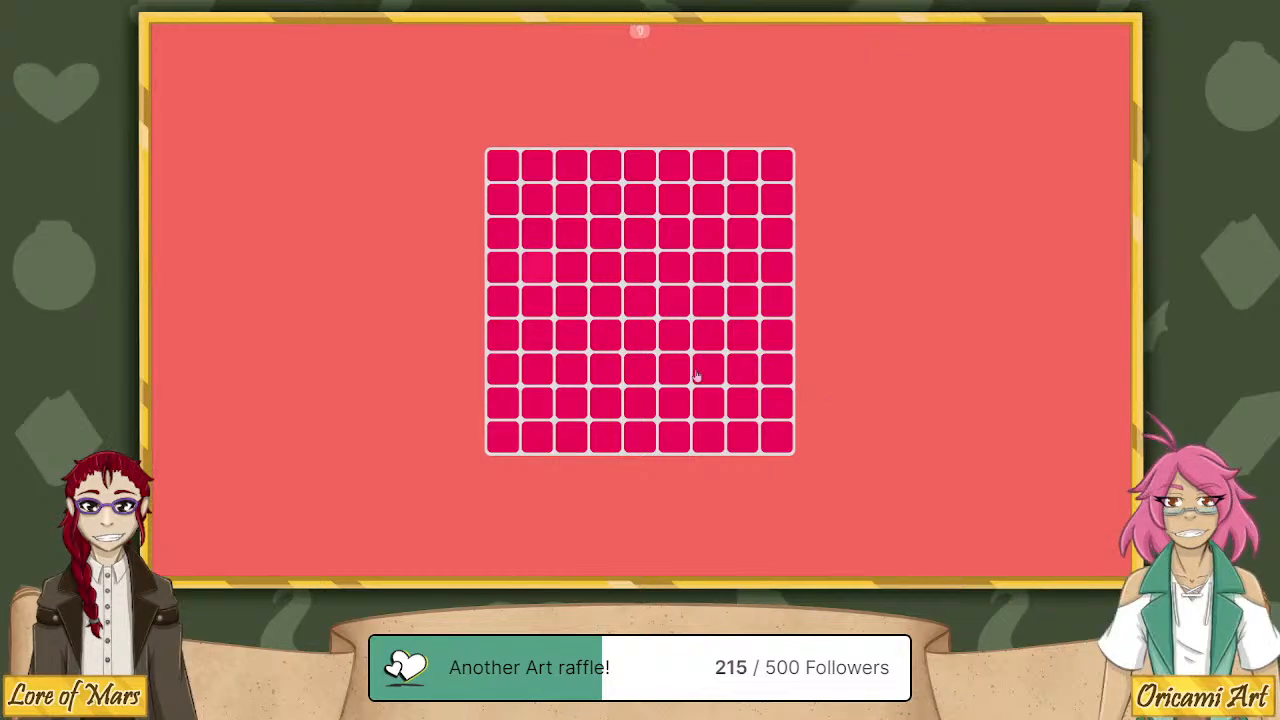
click(531, 277)
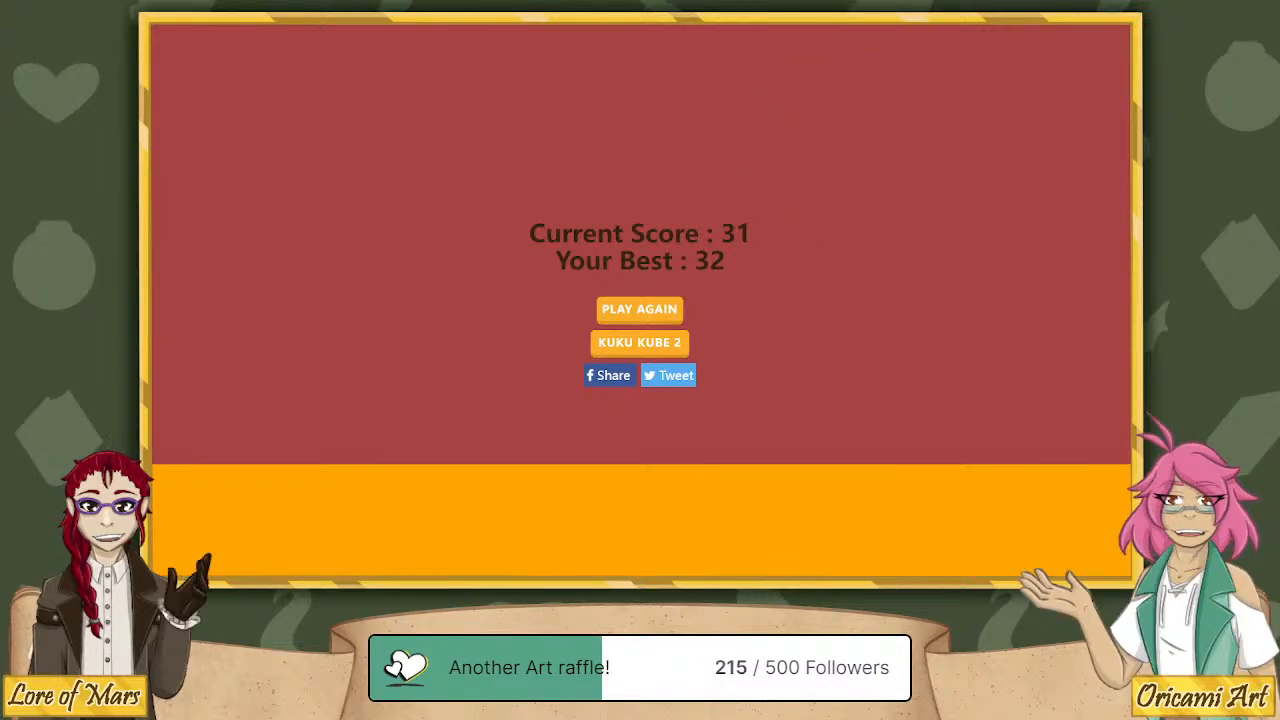
Leave the game, switch back to the comic in Clip Studio Paint, and reset the canvas rotation at the sharp-toothed grin panel.
key(ctrl+shift+Tab)
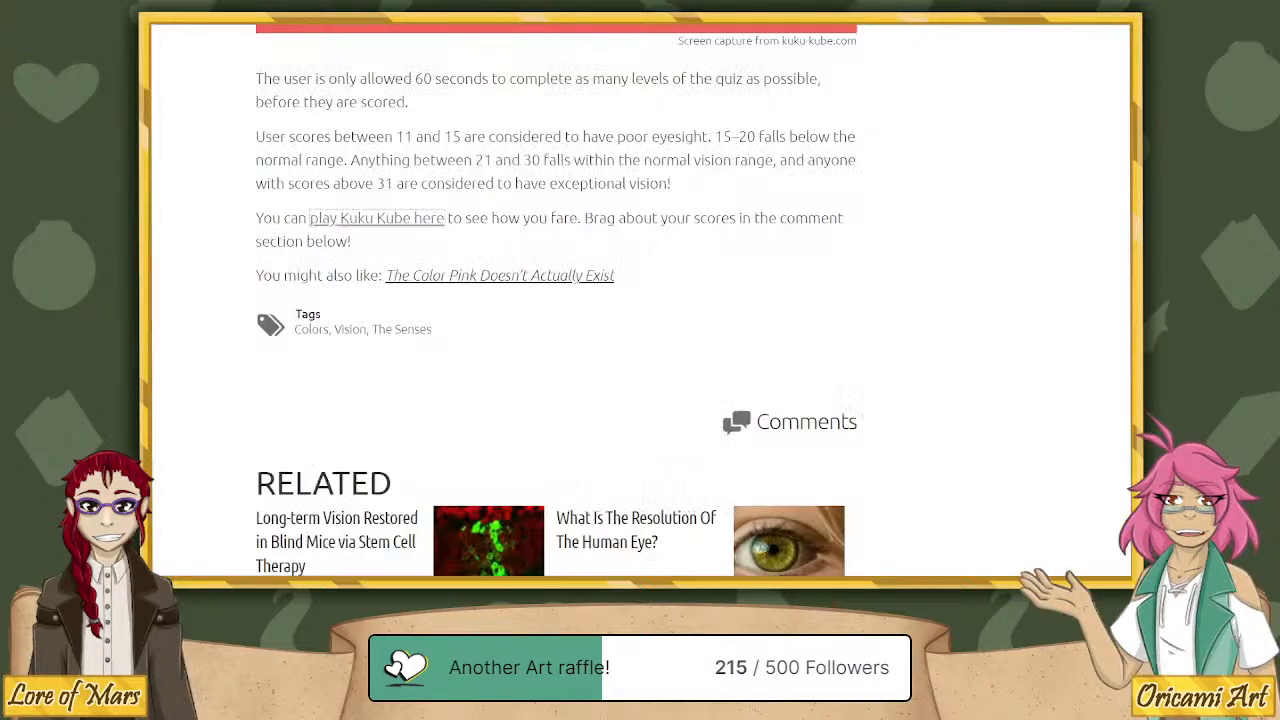
key(alt+Tab)
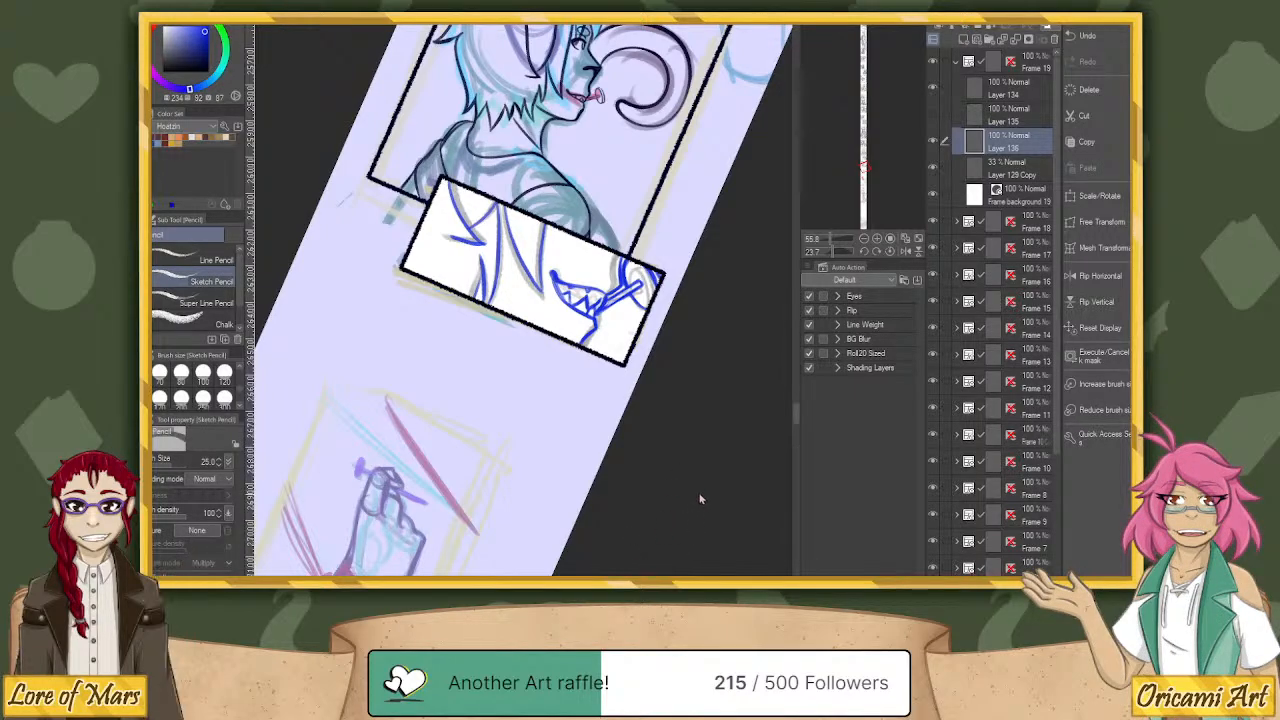
scroll(640, 451, down, 1)
scroll(575, 385, up, 4)
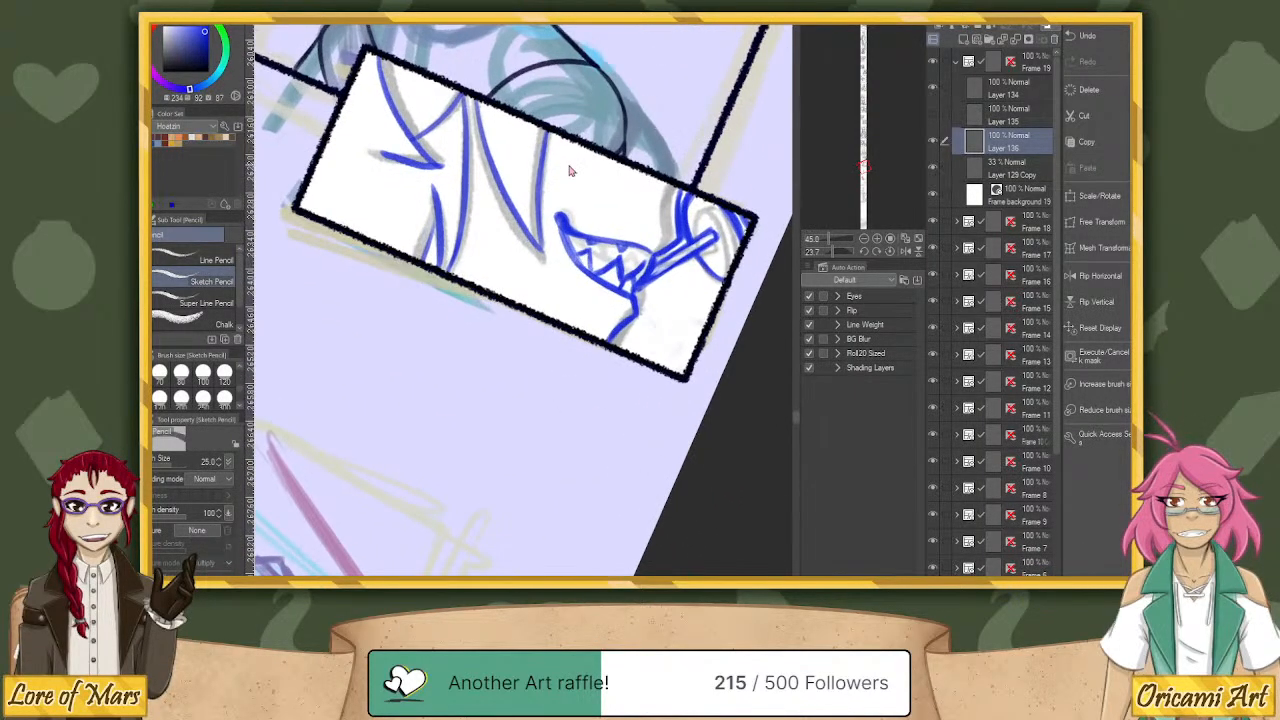
scroll(565, 140, up, 2)
click(891, 251)
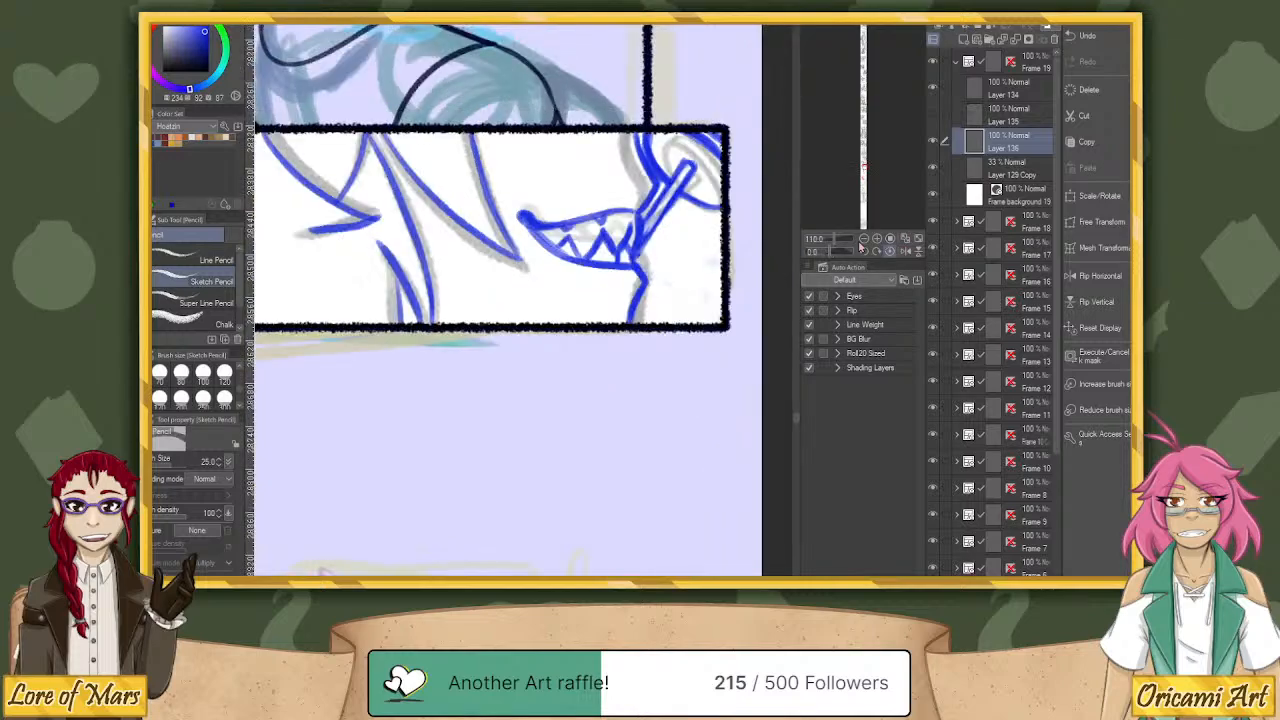
Hide the grey rough sketch beneath the blue sketch in the sharp-toothed grin panel.
mouse_move(523, 72)
mouse_down()
mouse_move(571, 108)
mouse_move(572, 155)
mouse_up()
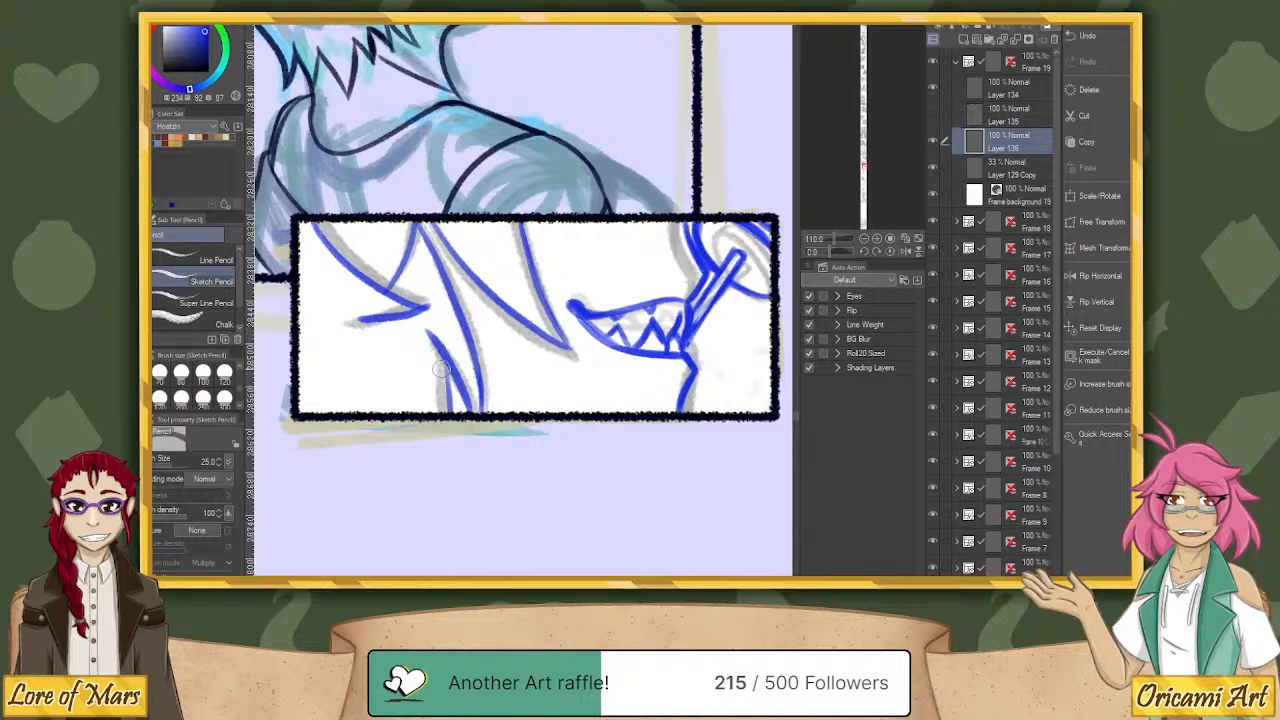
key(c)
key(ctrl+z)
key(ctrl+y)
drag(835, 248, 830, 248)
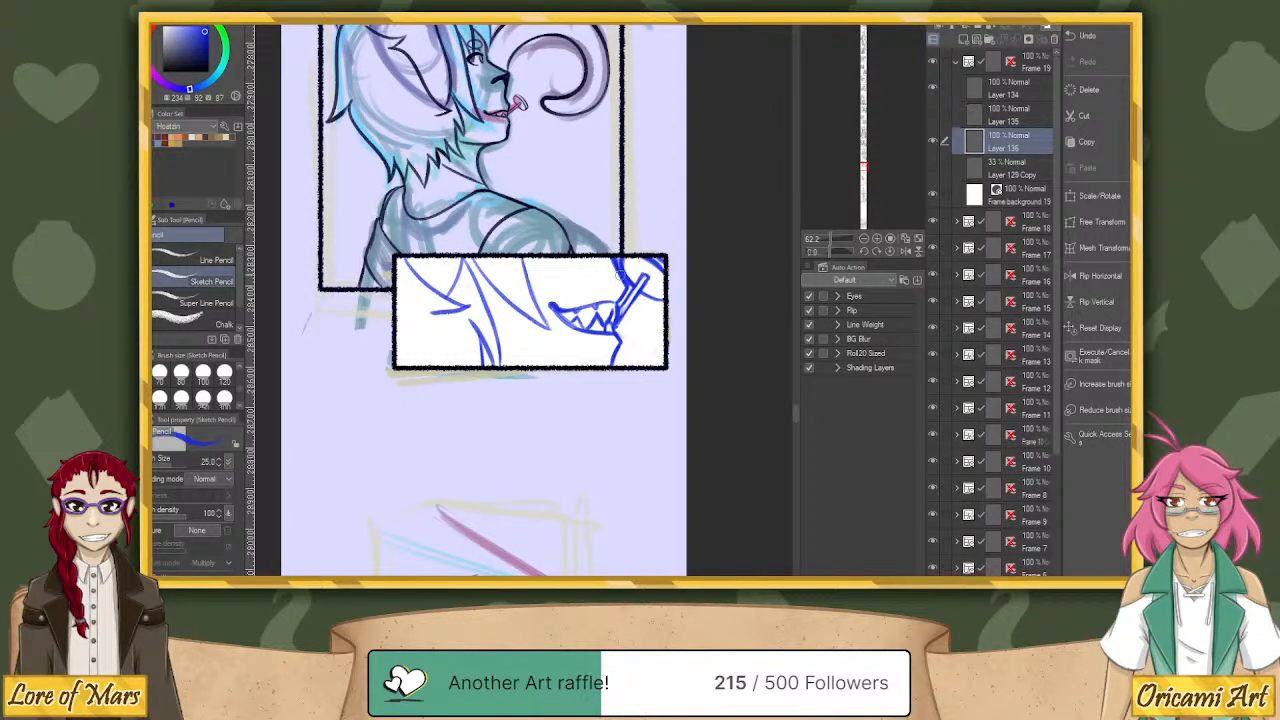
click(154, 104)
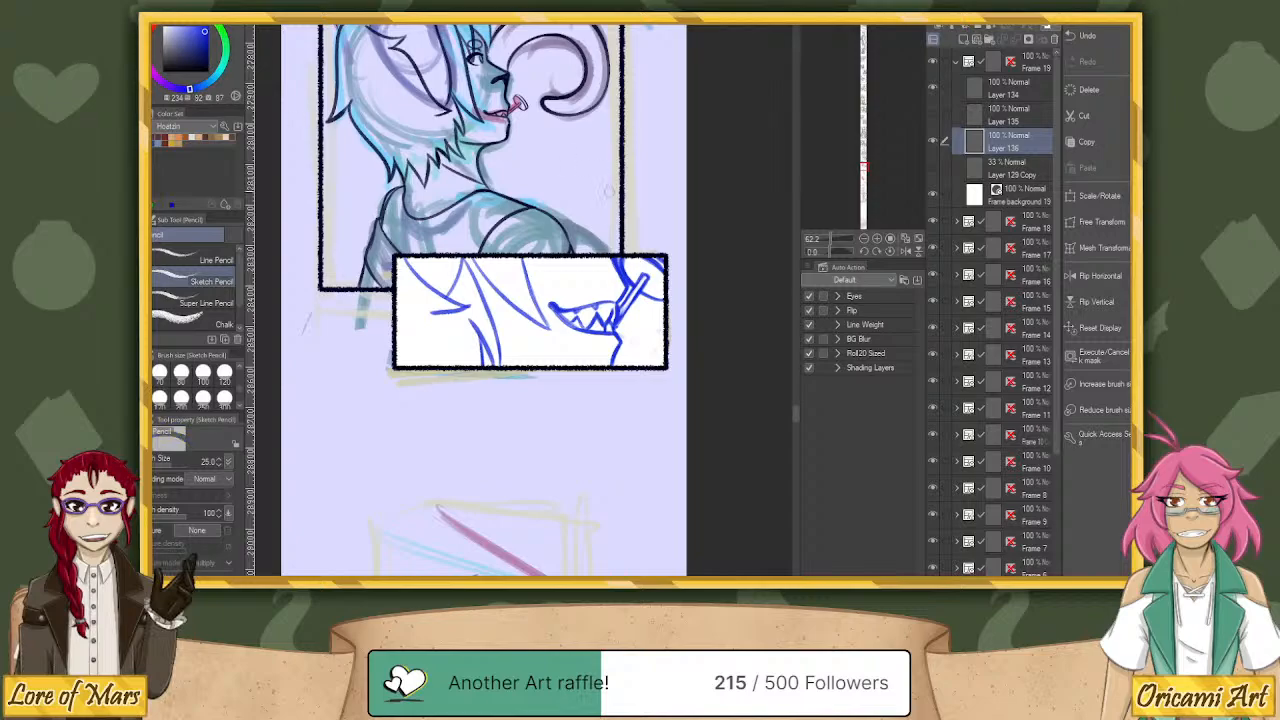
drag(617, 256, 622, 270)
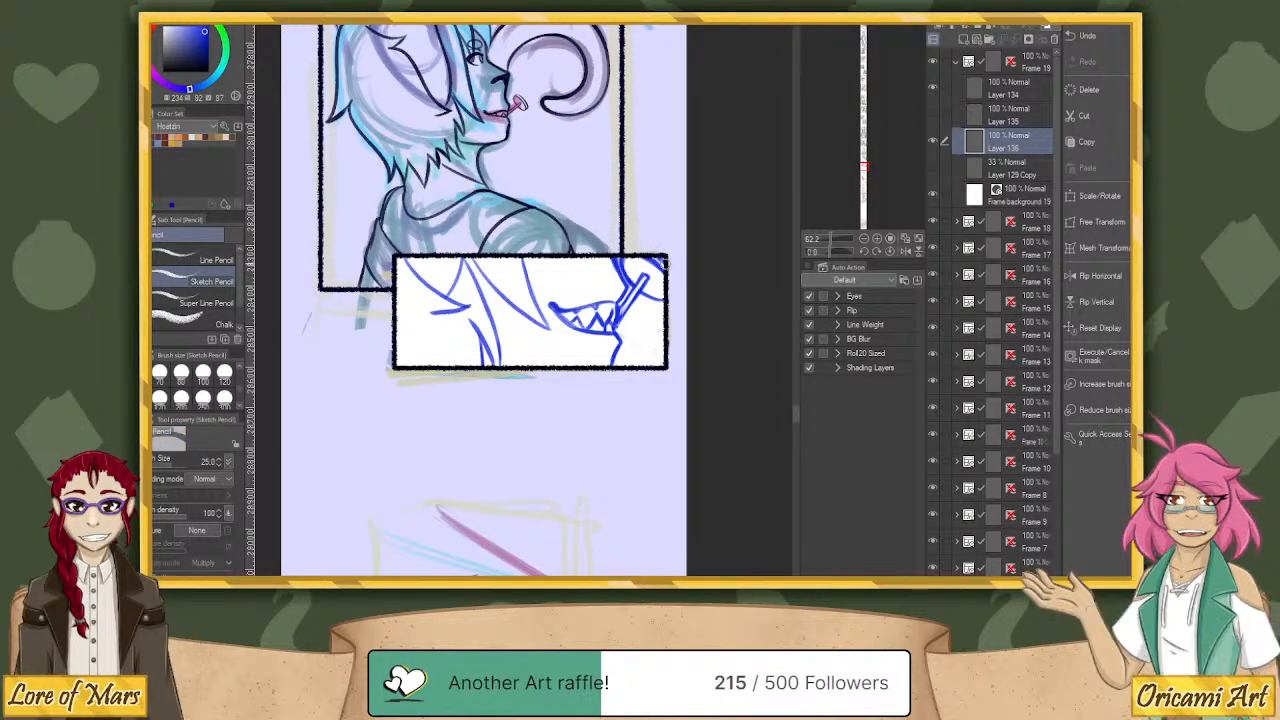
Fade the grin panel's blue sketch layer to 33% opacity and add a new layer above it.
click(932, 141)
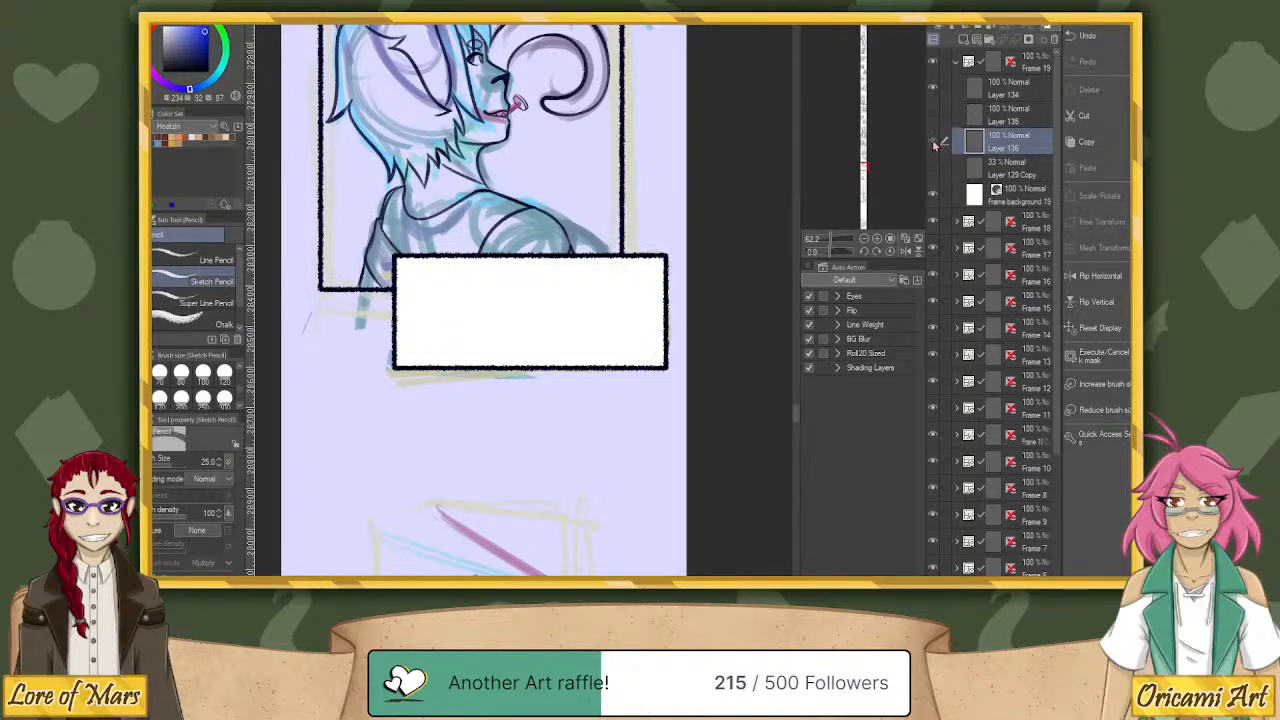
click(932, 141)
click(1018, 28)
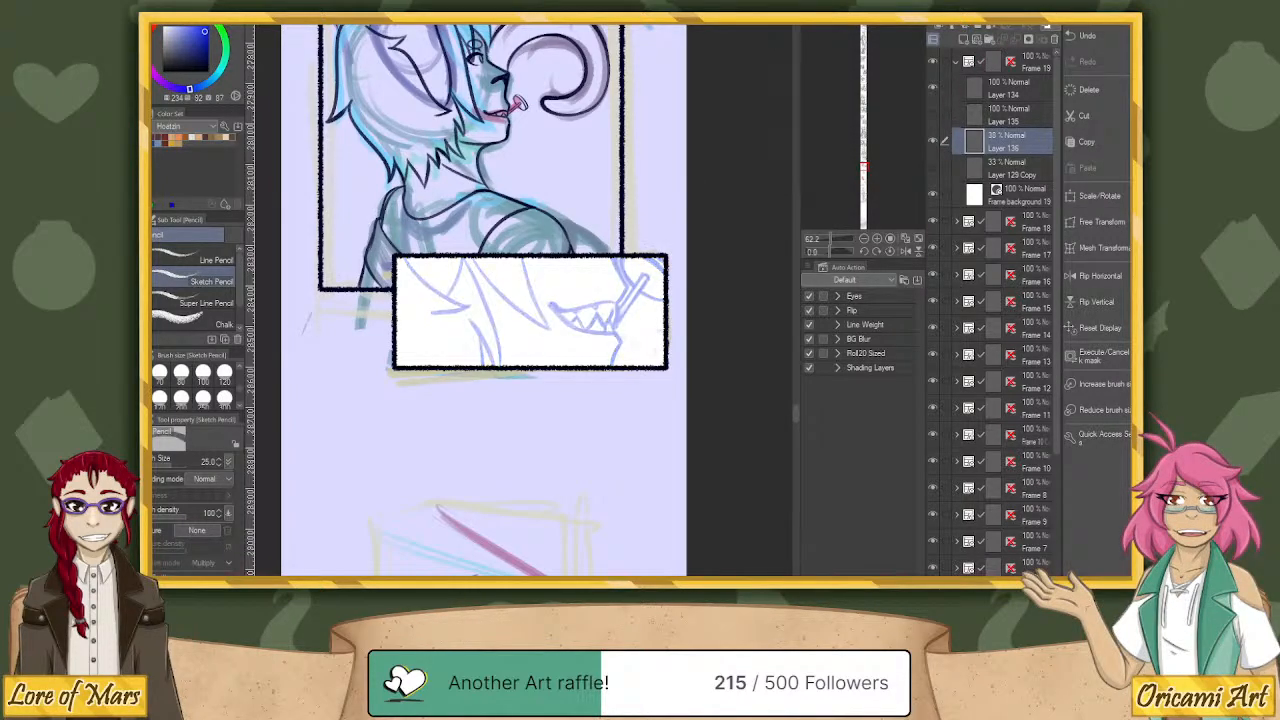
click(963, 40)
Ink the leftmost hair strand of the grin panel in black with the Super Line Pencil at size 15.
alt+click(386, 168)
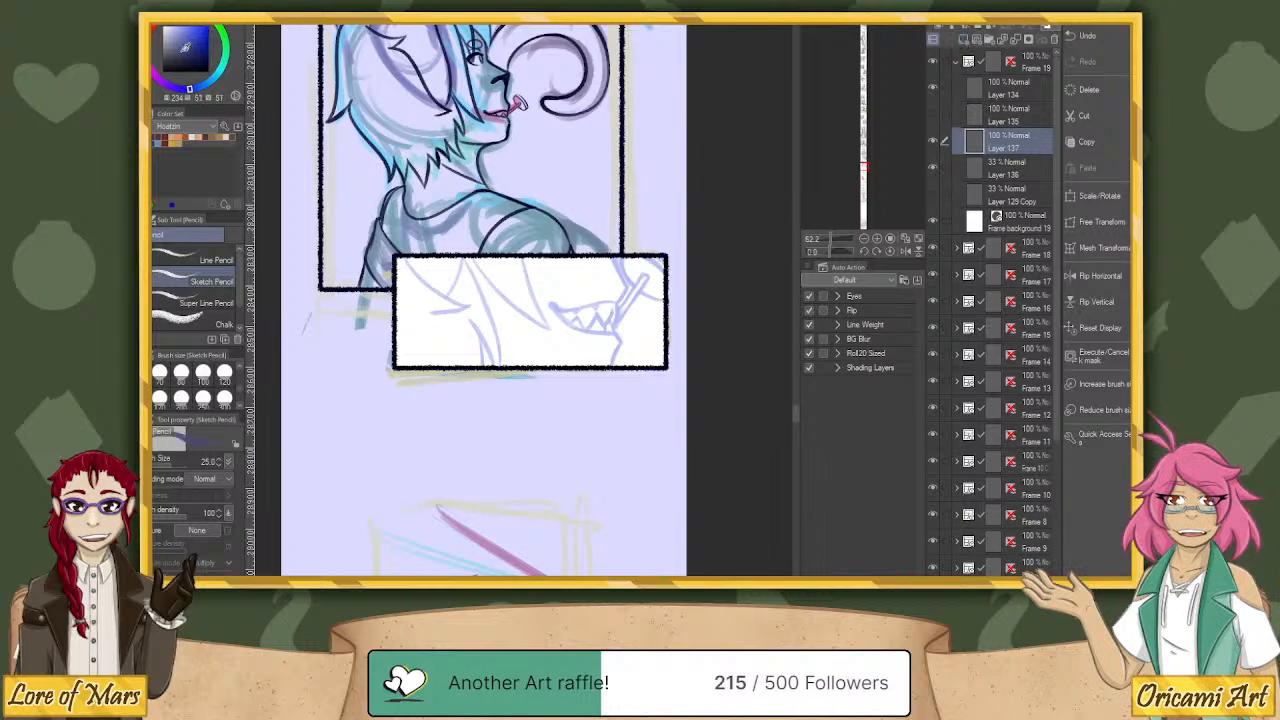
drag(185, 48, 163, 71)
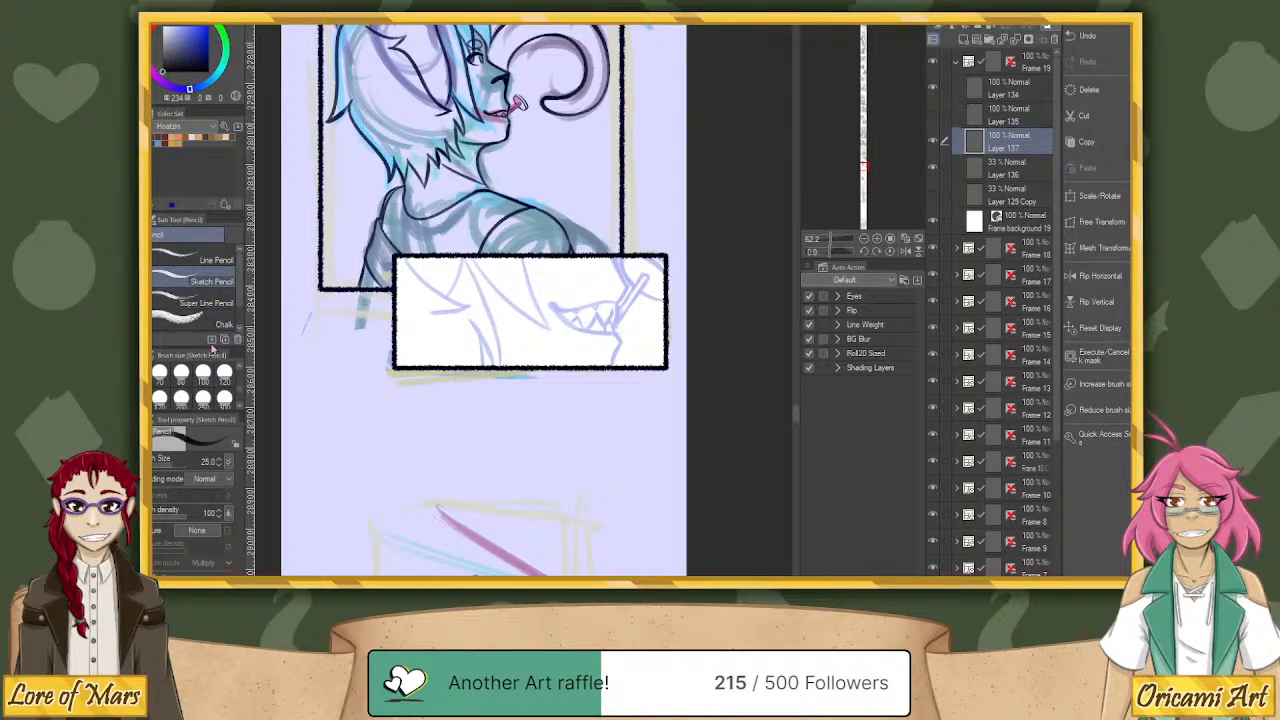
click(200, 302)
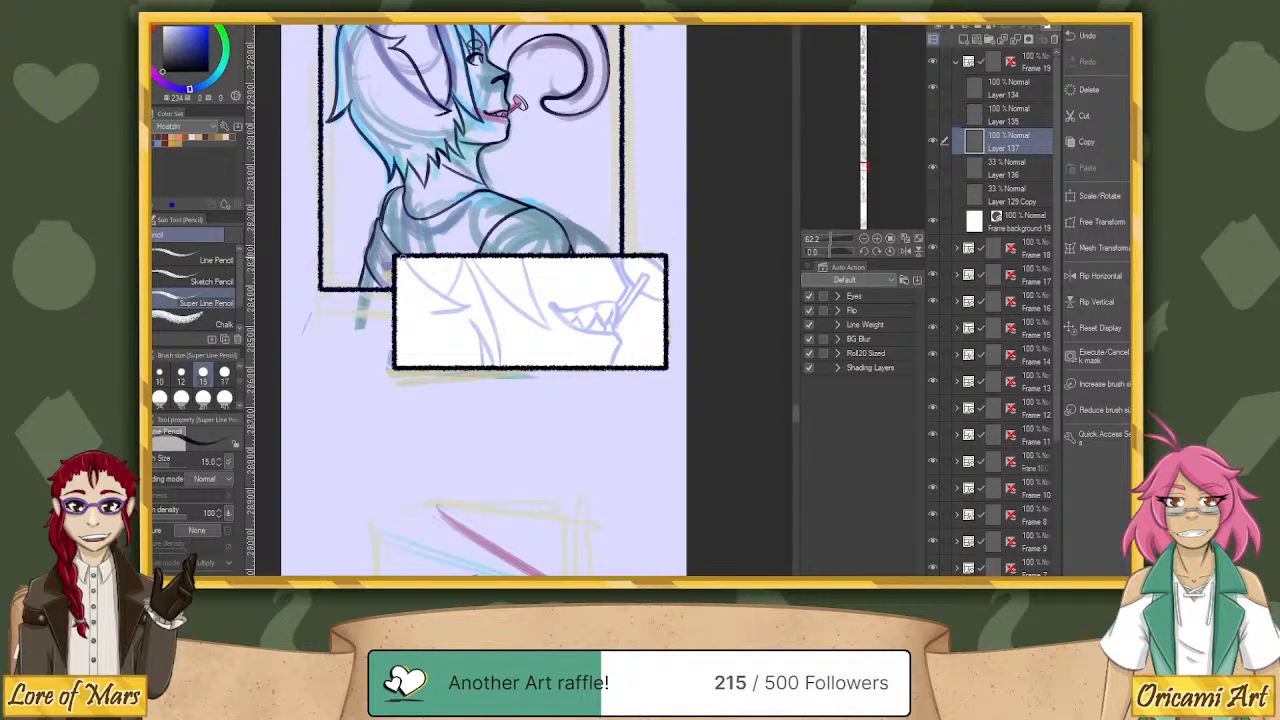
drag(404, 258, 470, 306)
key(ctrl+z)
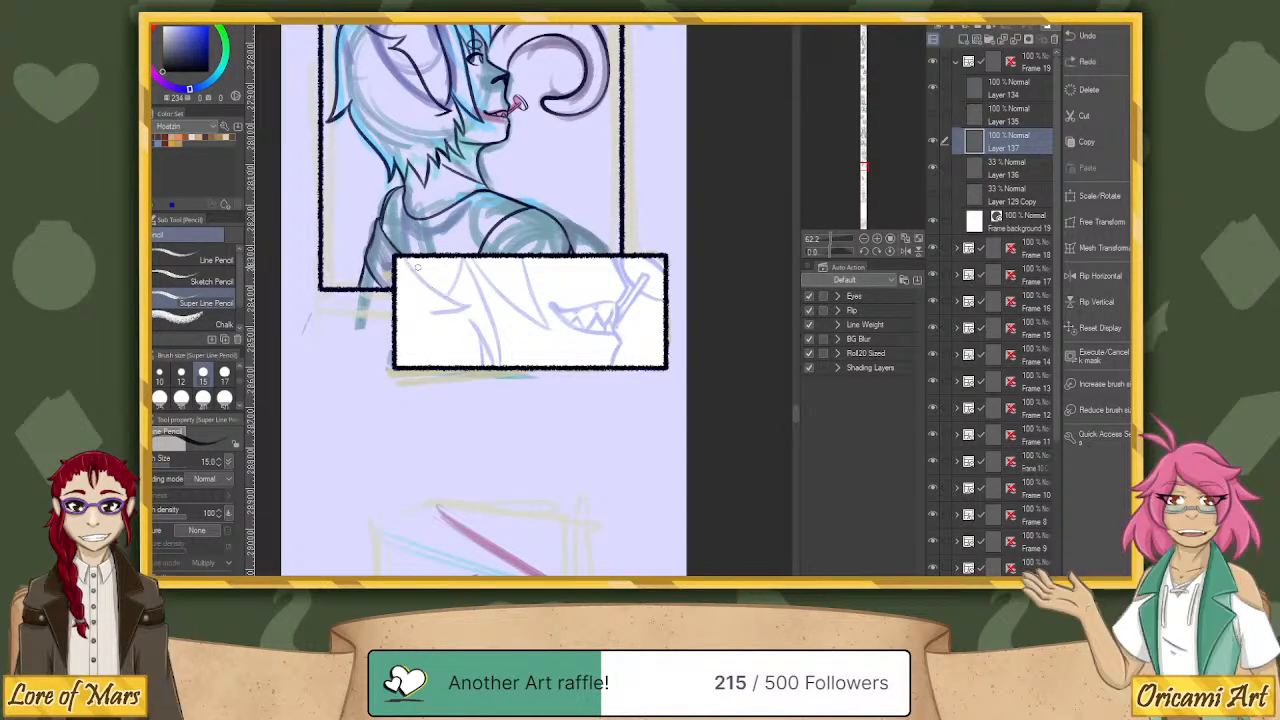
mouse_move(406, 260)
mouse_down()
mouse_move(472, 310)
mouse_move(414, 272)
mouse_move(468, 306)
mouse_move(440, 312)
mouse_move(470, 303)
mouse_up()
key(ctrl+z)
key(ctrl+z)
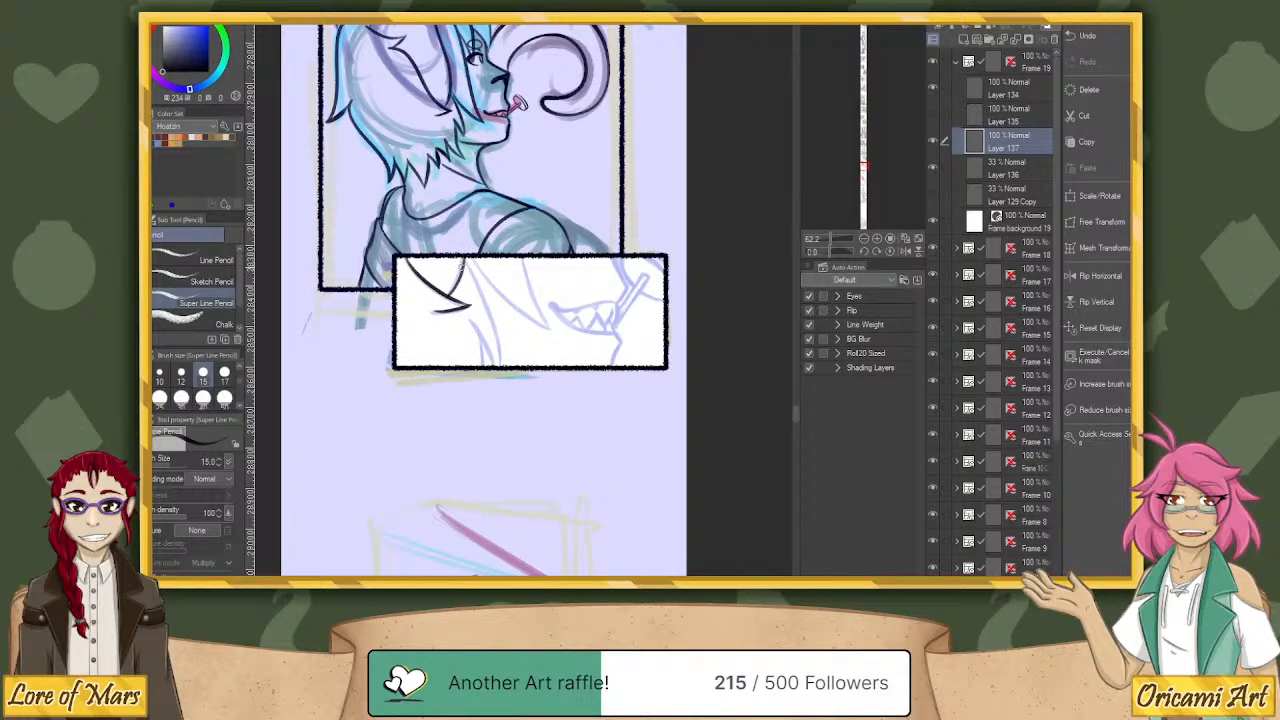
Ink the remaining hair strands through the middle of the grin panel over the faded sketch.
key(ctrl+z)
drag(446, 298, 465, 246)
key(ctrl+z)
drag(445, 298, 460, 248)
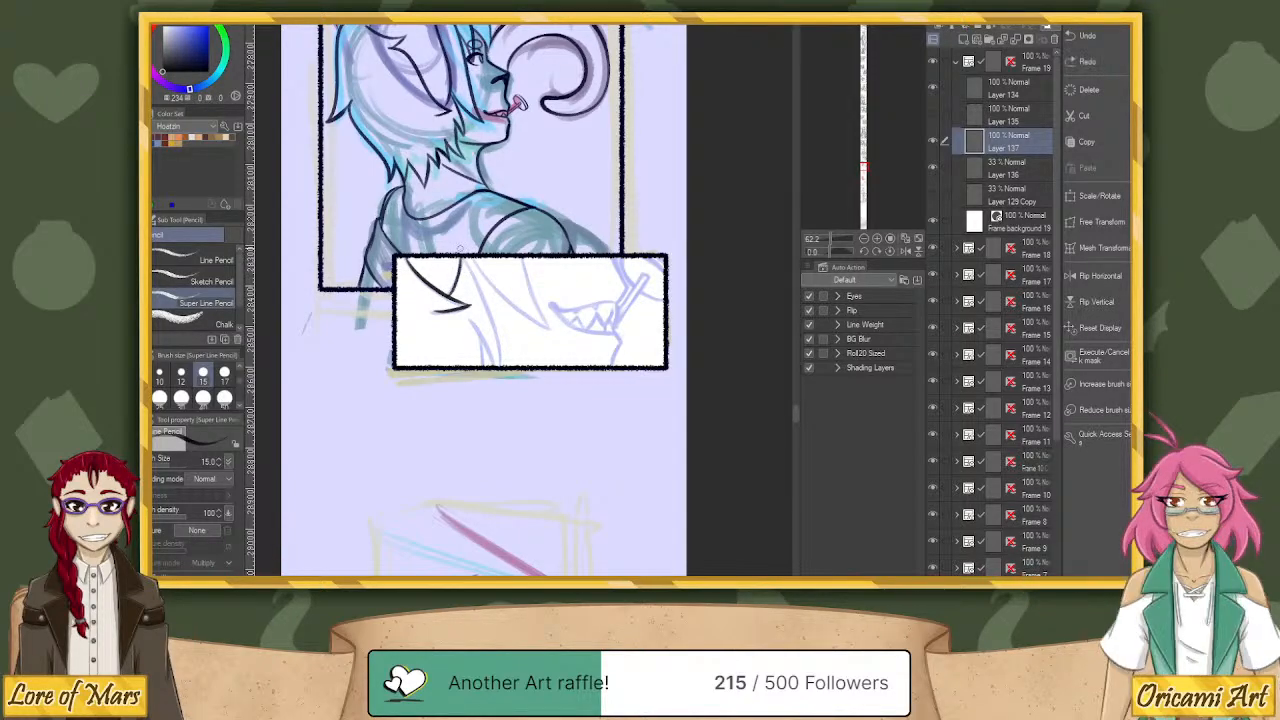
key(ctrl+z)
mouse_move(446, 298)
mouse_down()
mouse_move(462, 254)
mouse_move(486, 364)
mouse_up()
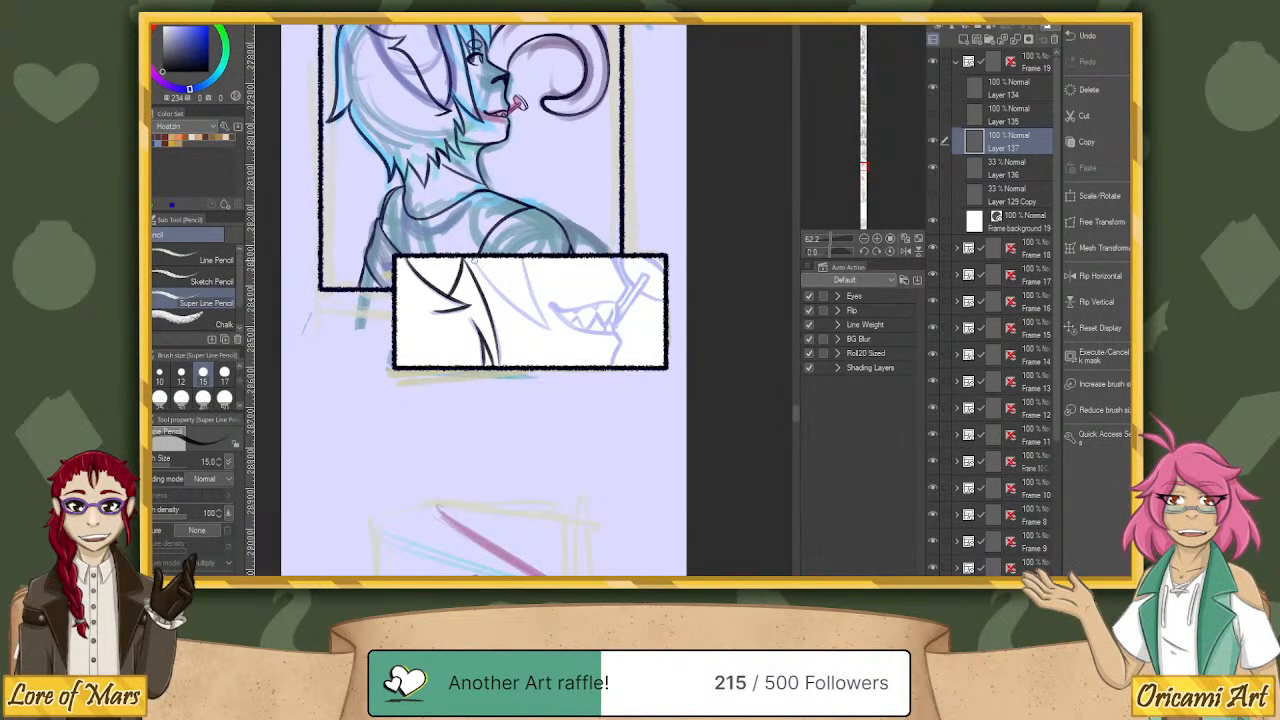
drag(476, 268, 548, 328)
drag(518, 250, 534, 312)
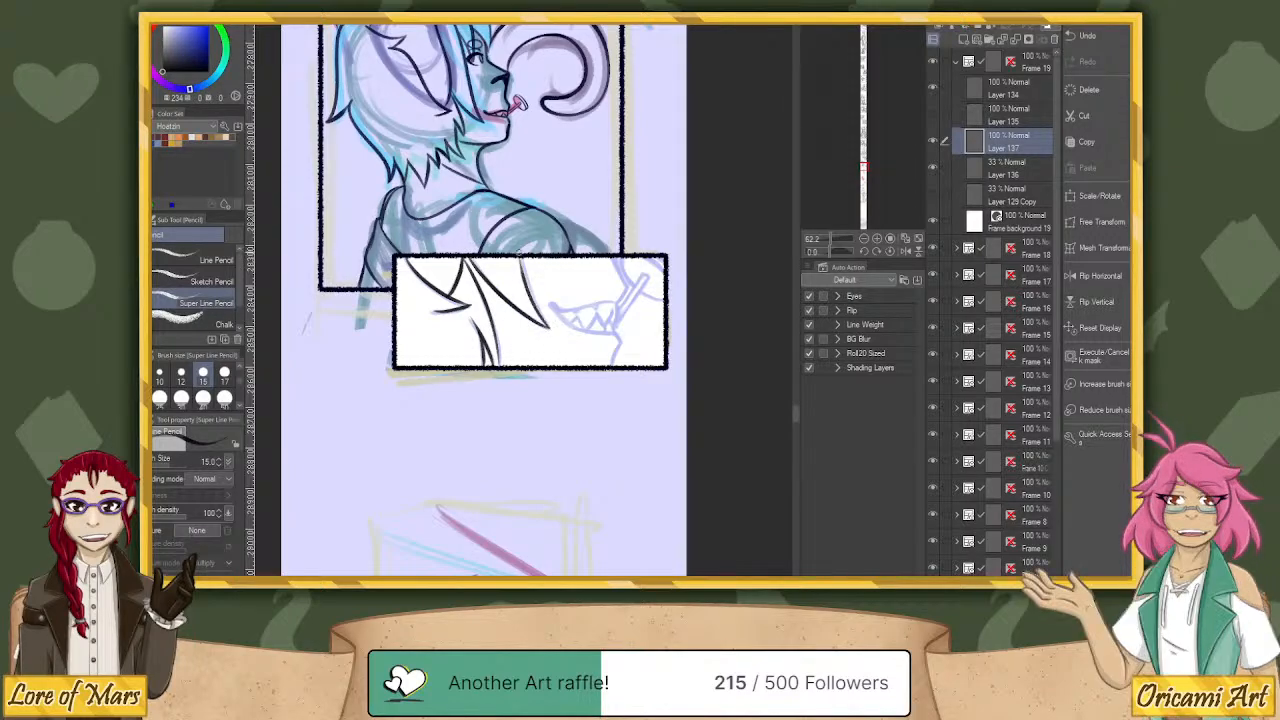
Ink the face's profile line above the mouth and the chin line down to the panel's lower border.
drag(829, 252, 823, 252)
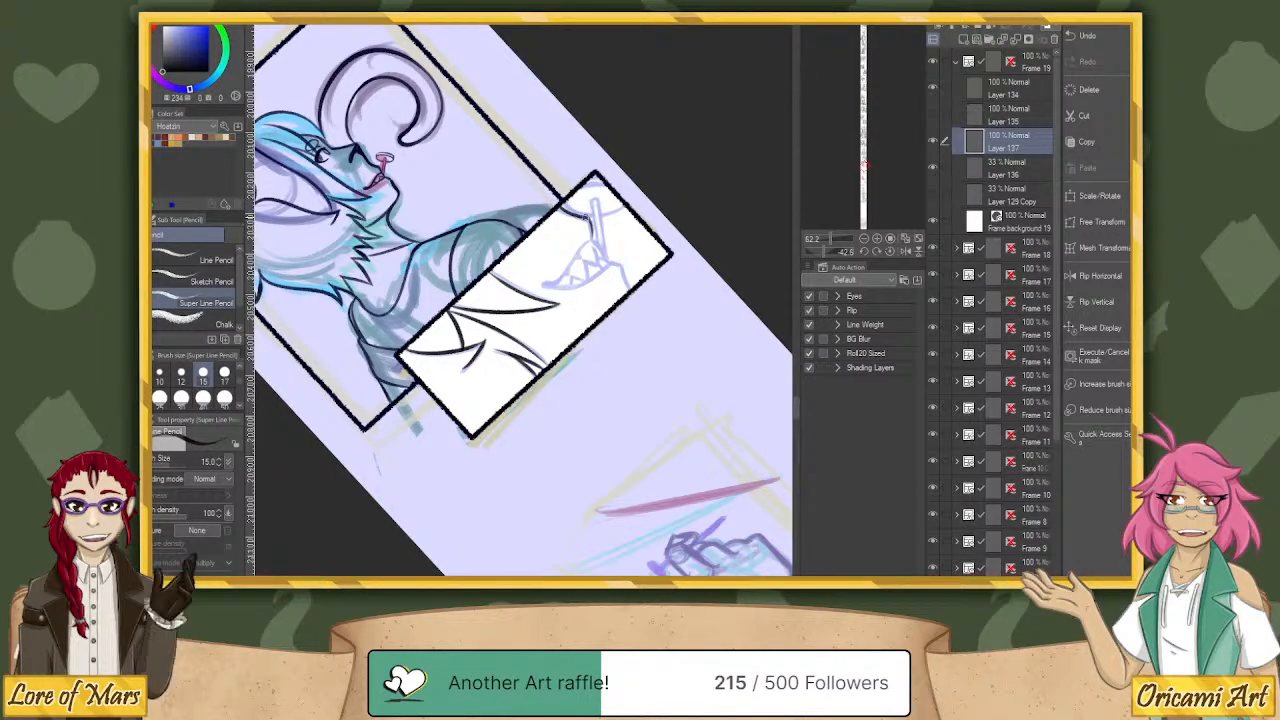
click(889, 251)
key(ctrl+z)
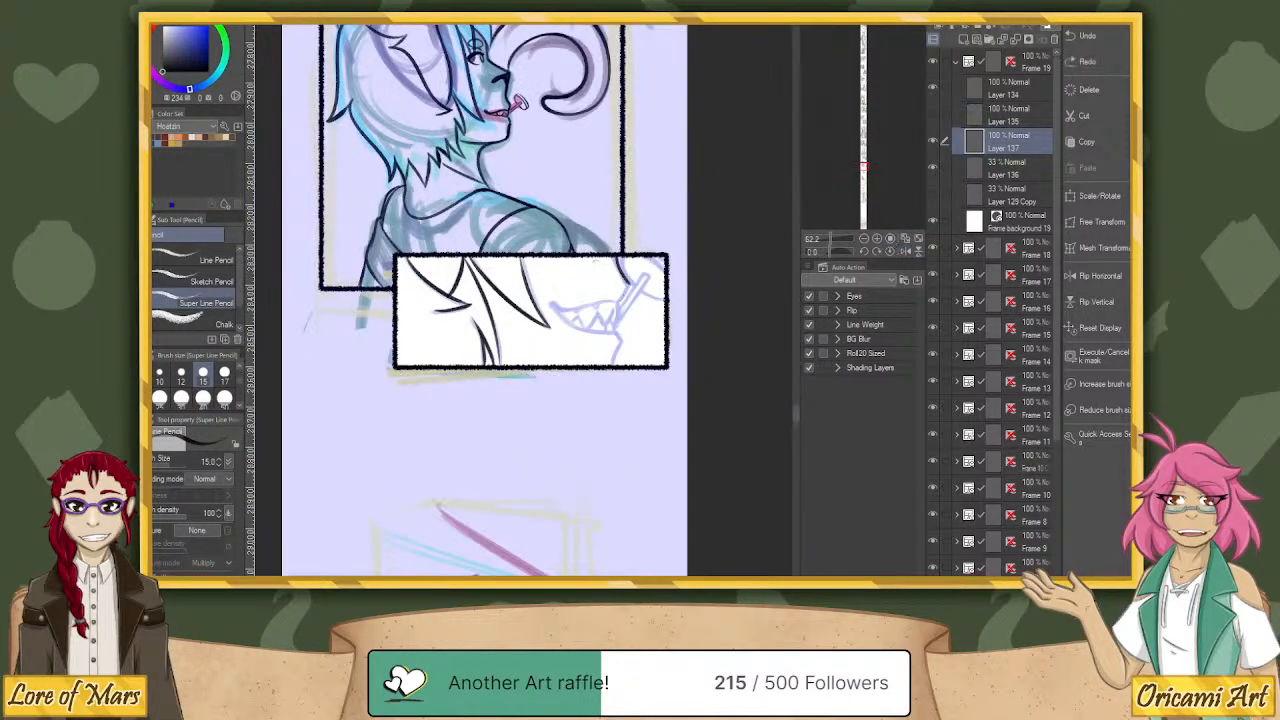
mouse_move(630, 290)
mouse_down()
mouse_move(616, 306)
mouse_move(614, 282)
mouse_up()
key(ctrl+z)
drag(633, 283, 621, 254)
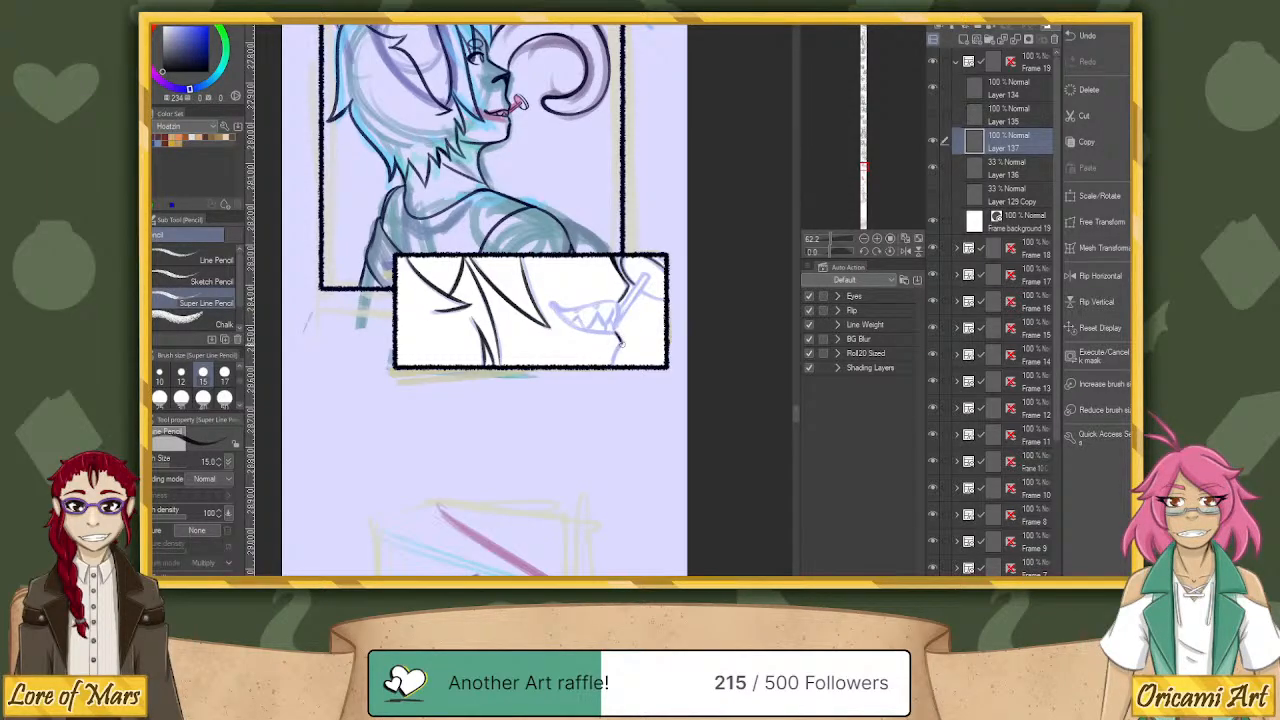
drag(621, 343, 613, 366)
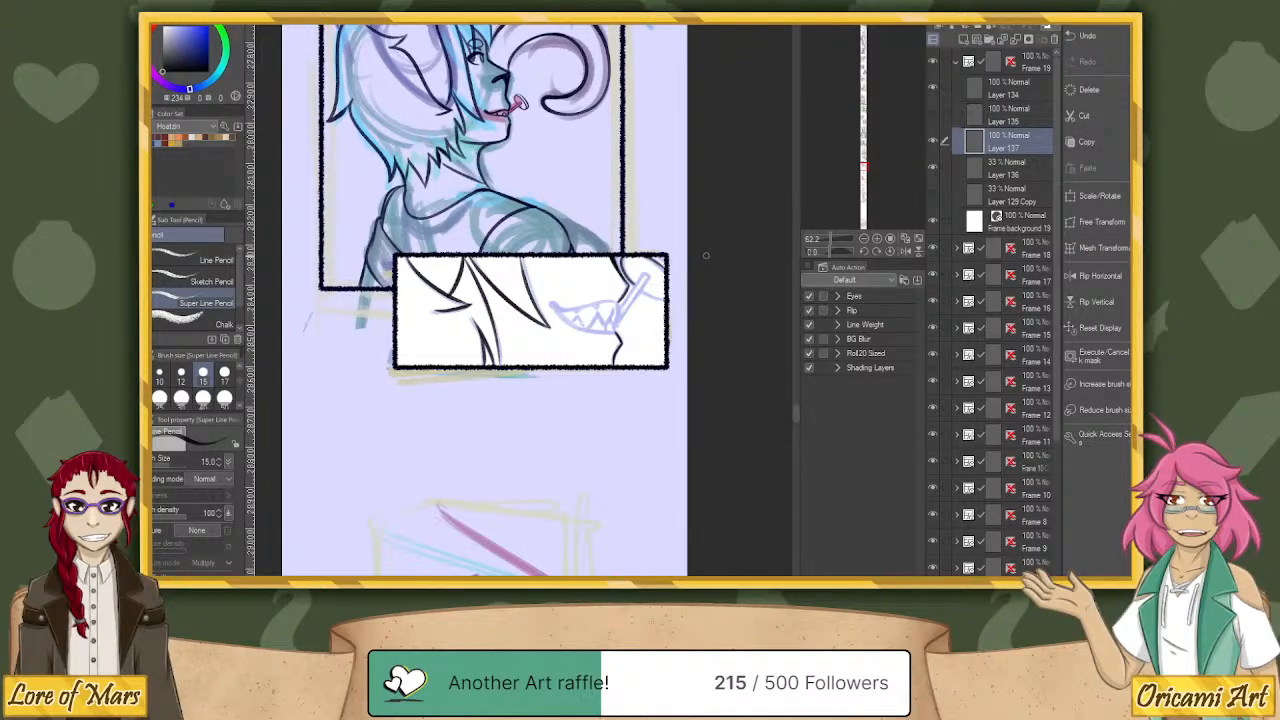
Ink the grin's upper lip curve, its pointed corner and the short edge closing the mouth beside the stick.
click(825, 252)
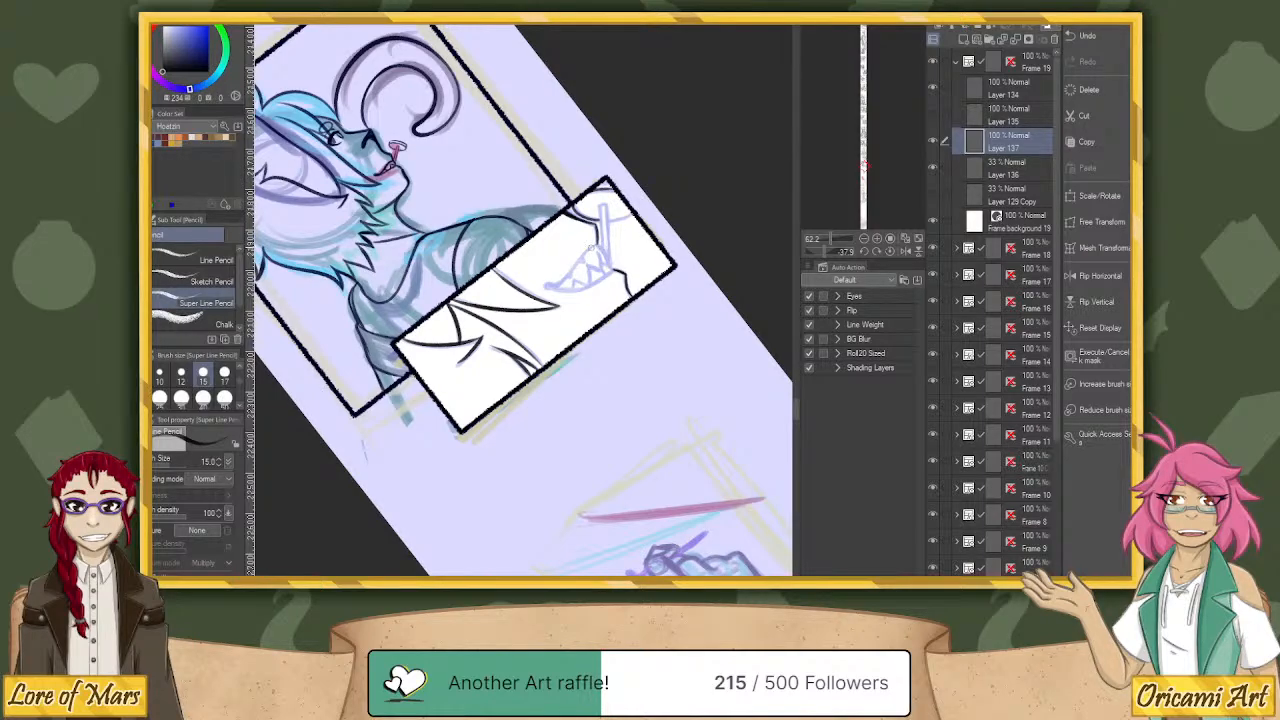
drag(590, 248, 556, 285)
drag(552, 287, 576, 268)
click(890, 252)
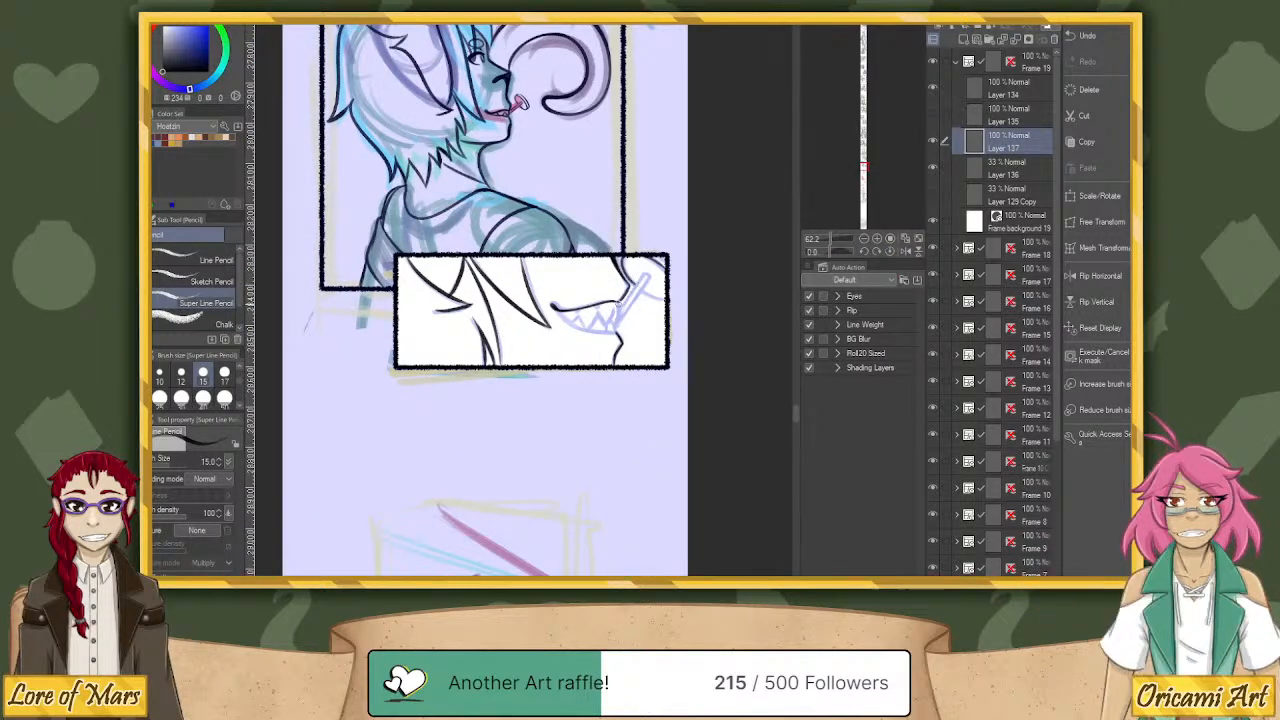
drag(619, 301, 618, 315)
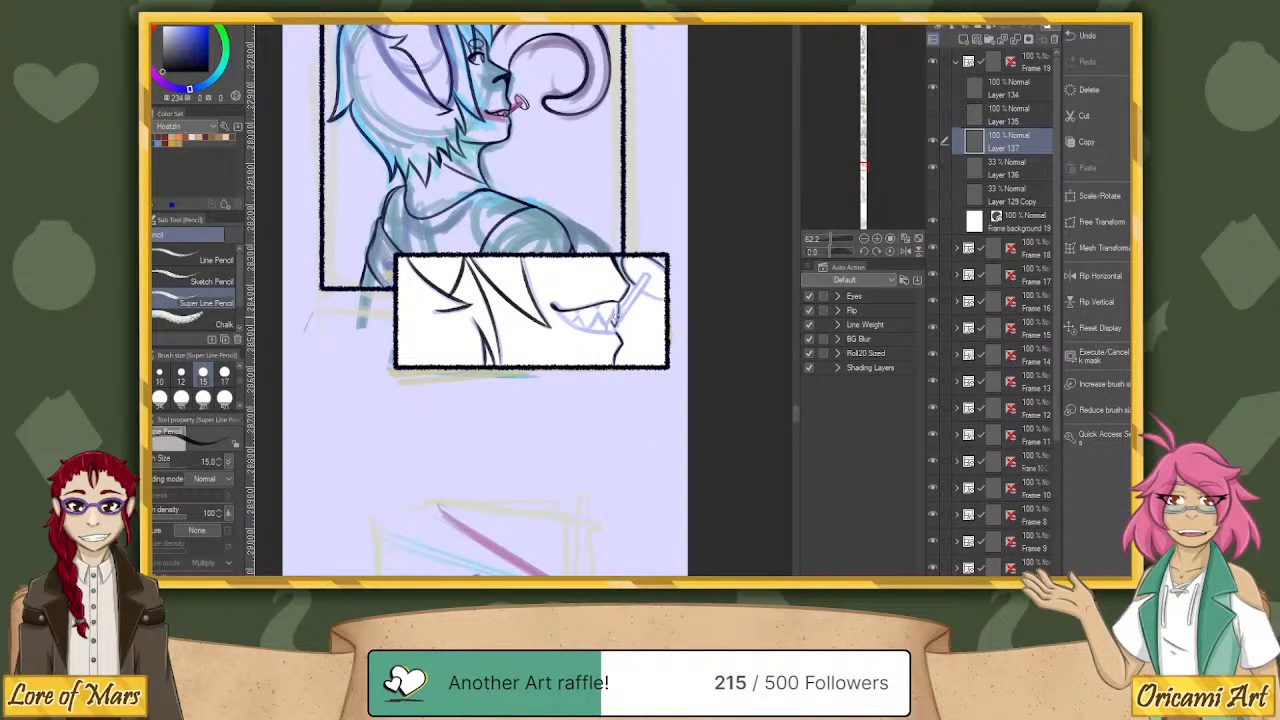
key(ctrl+z)
drag(614, 321, 618, 315)
Ink the grin's lower lip curve from the mouth corner to the chin, undoing stray attempts.
drag(556, 312, 620, 337)
drag(828, 252, 793, 268)
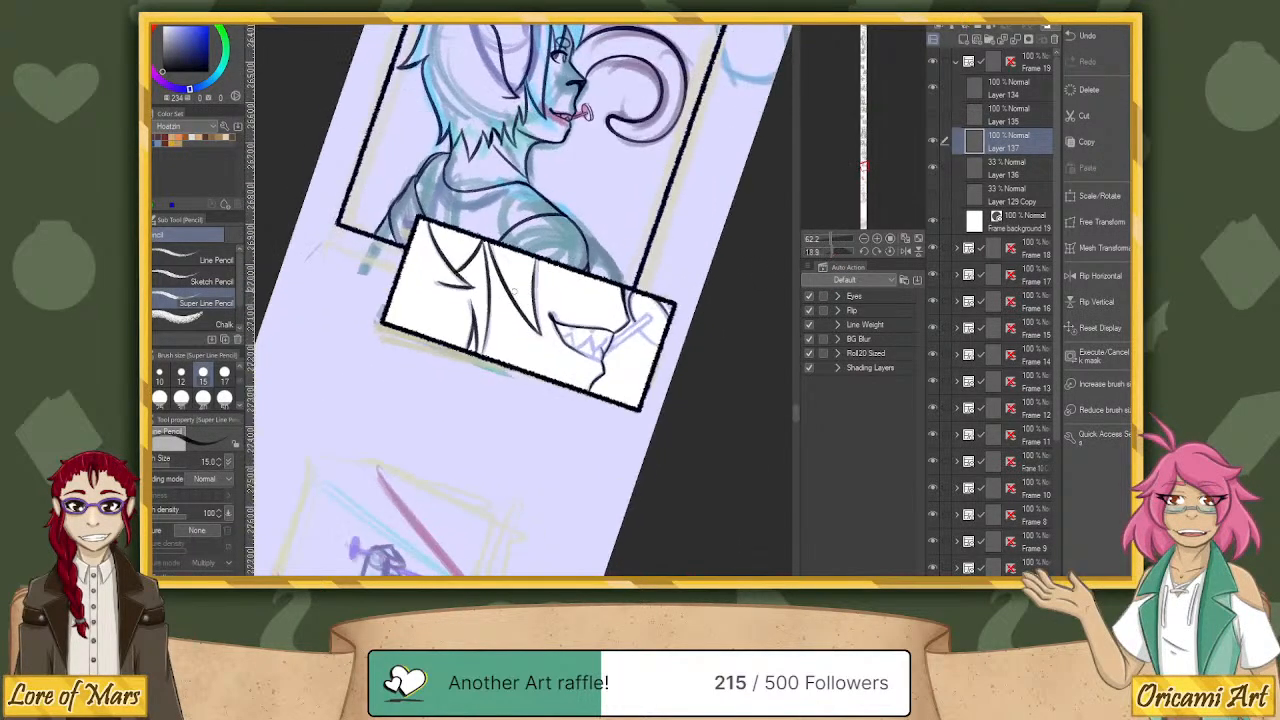
key(ctrl+z)
drag(552, 320, 606, 366)
key(ctrl+z)
key(ctrl+z)
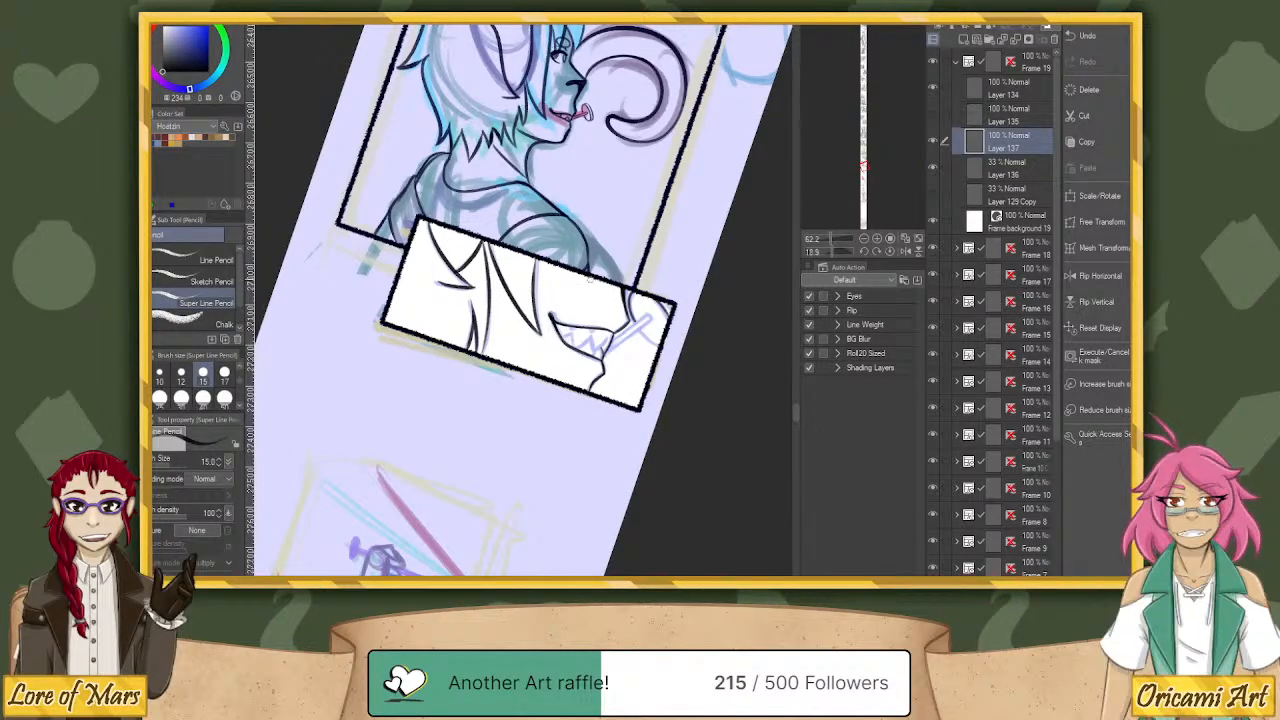
Ink the row of sharp zigzag teeth inside the grin.
drag(848, 252, 822, 254)
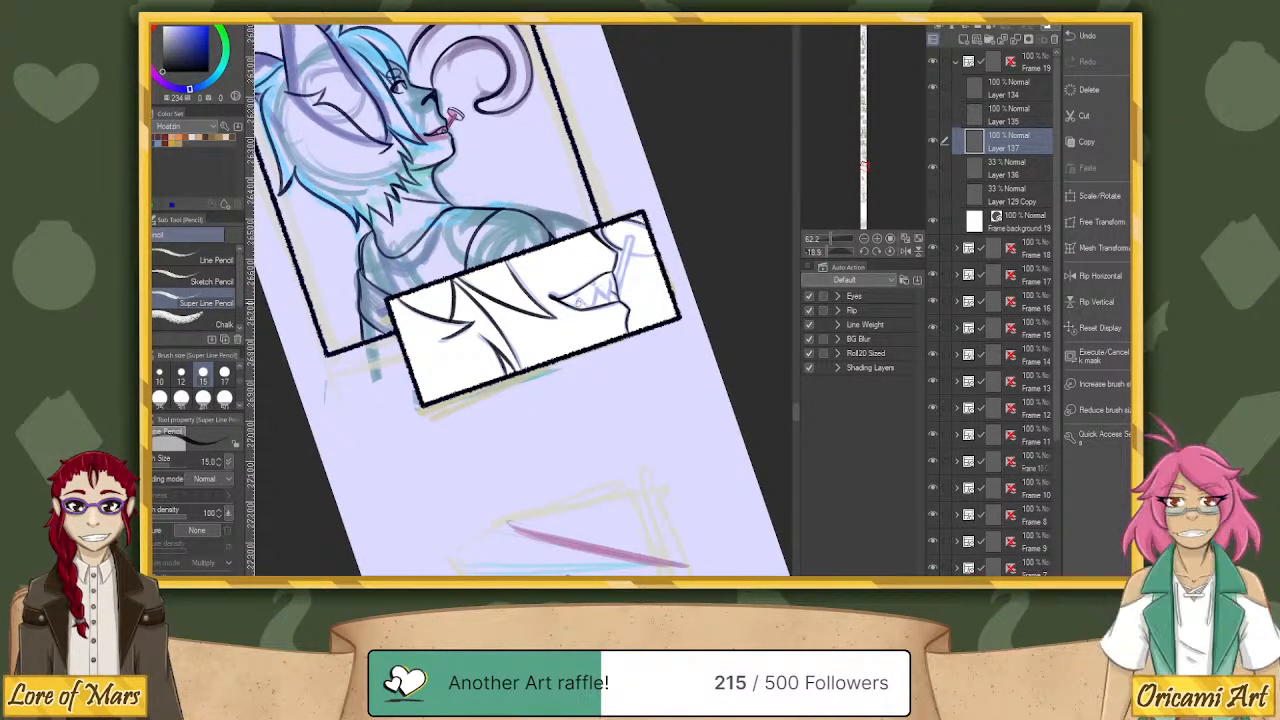
drag(577, 298, 588, 304)
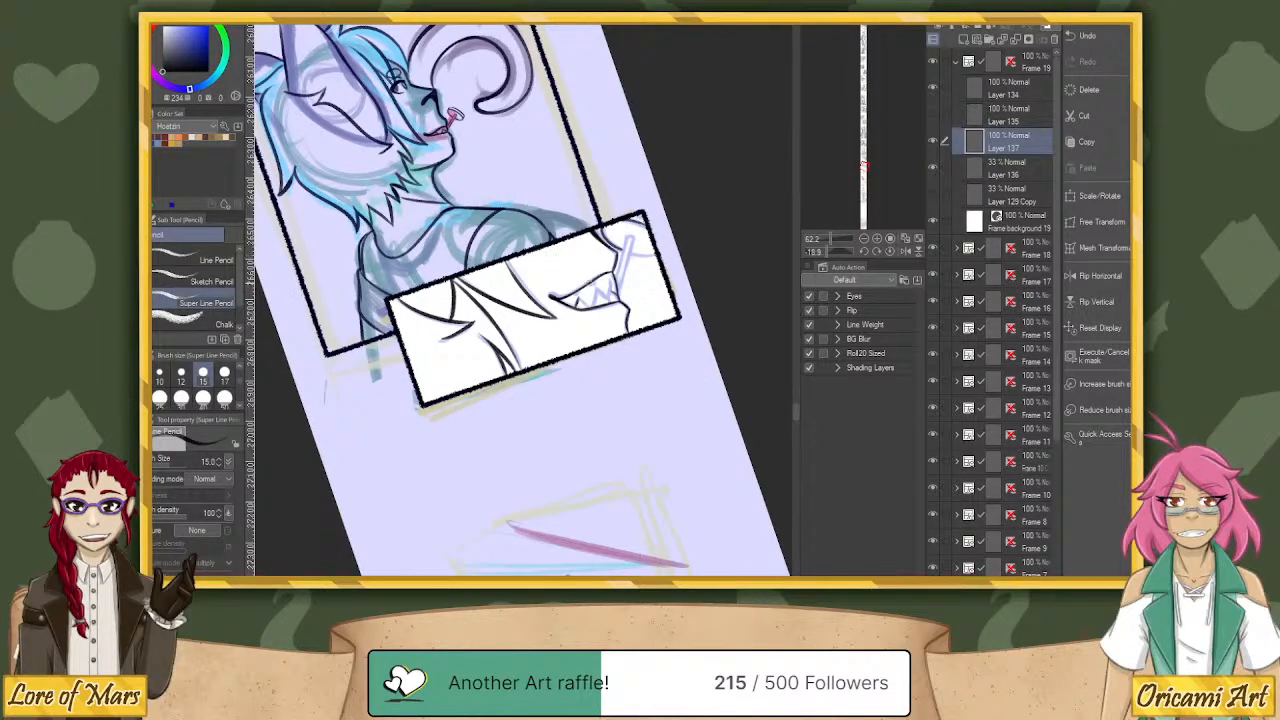
mouse_move(580, 297)
mouse_down()
mouse_move(588, 307)
mouse_move(608, 289)
mouse_up()
mouse_move(608, 289)
mouse_down()
mouse_move(612, 302)
mouse_move(607, 272)
mouse_up()
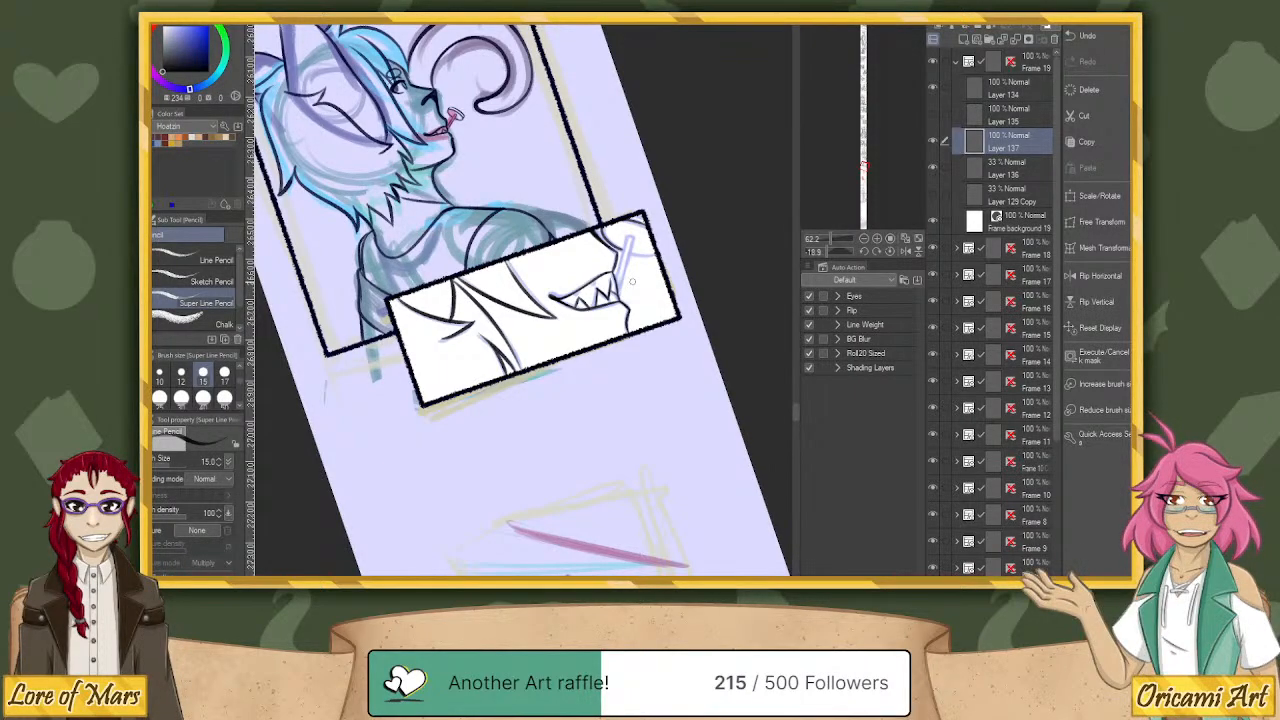
Ink both long edges of the stick held in the mouth, then reset the canvas rotation.
drag(830, 252, 838, 252)
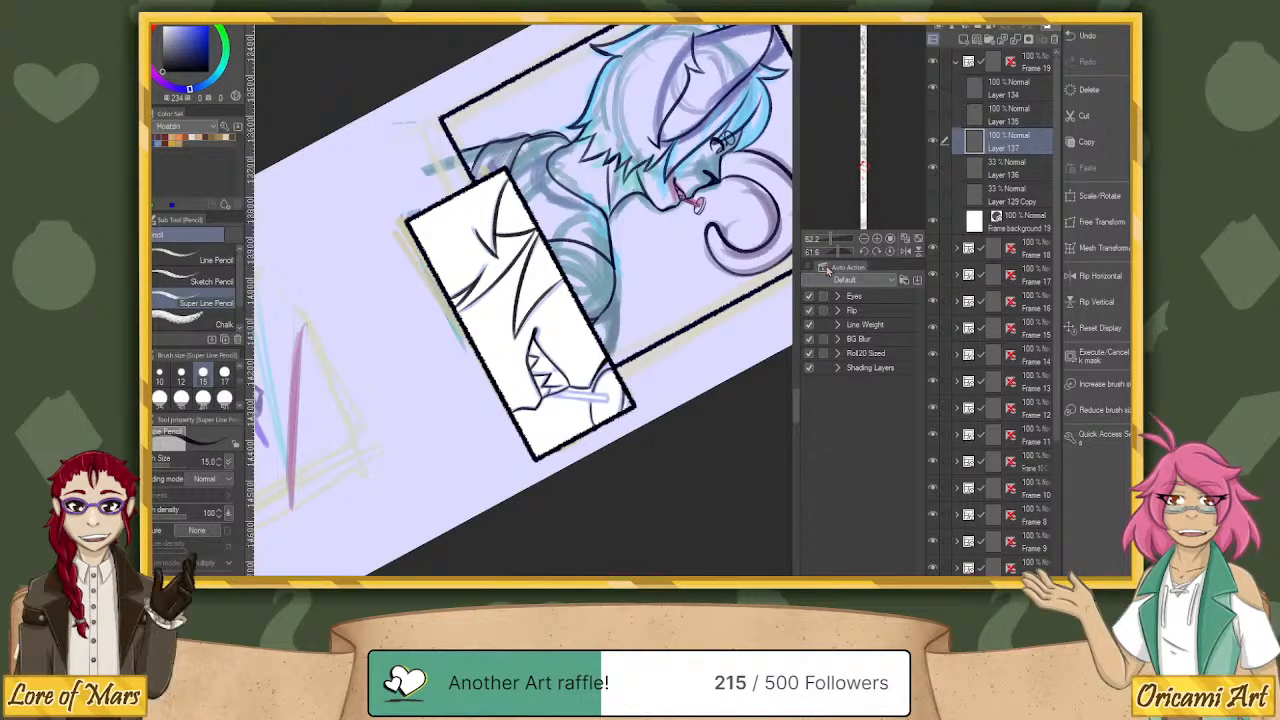
drag(838, 252, 821, 254)
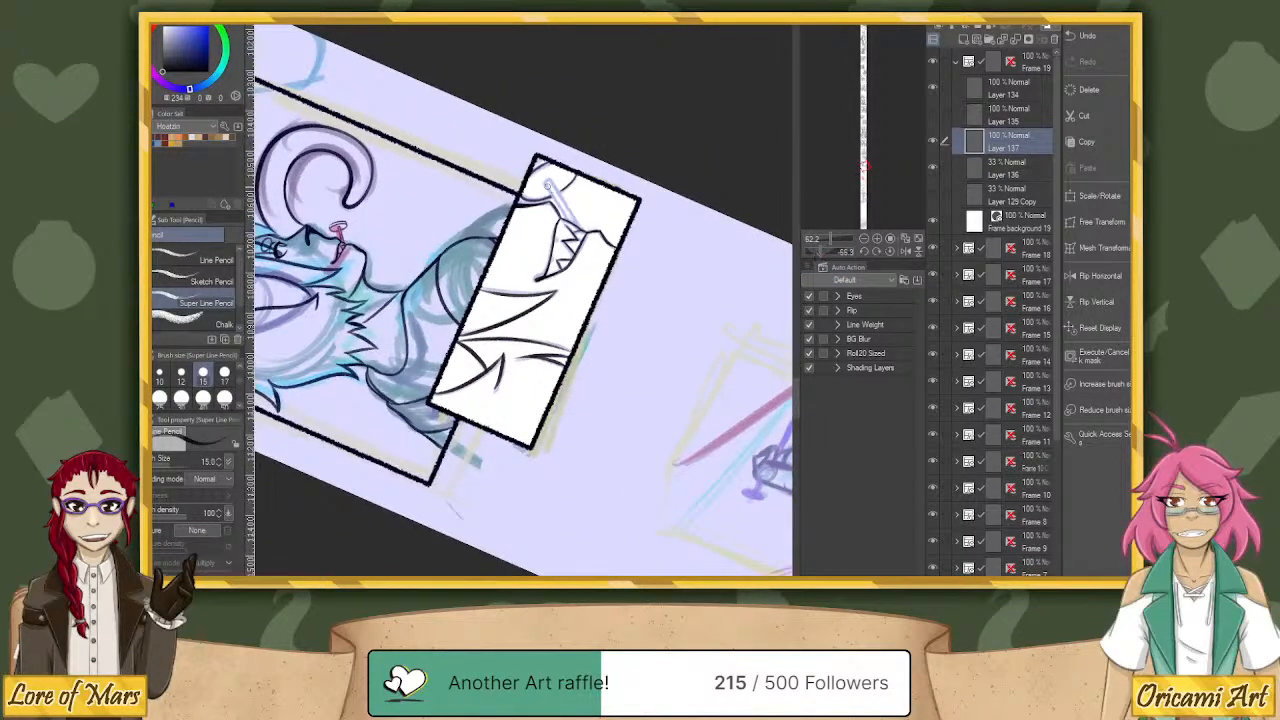
drag(547, 185, 574, 224)
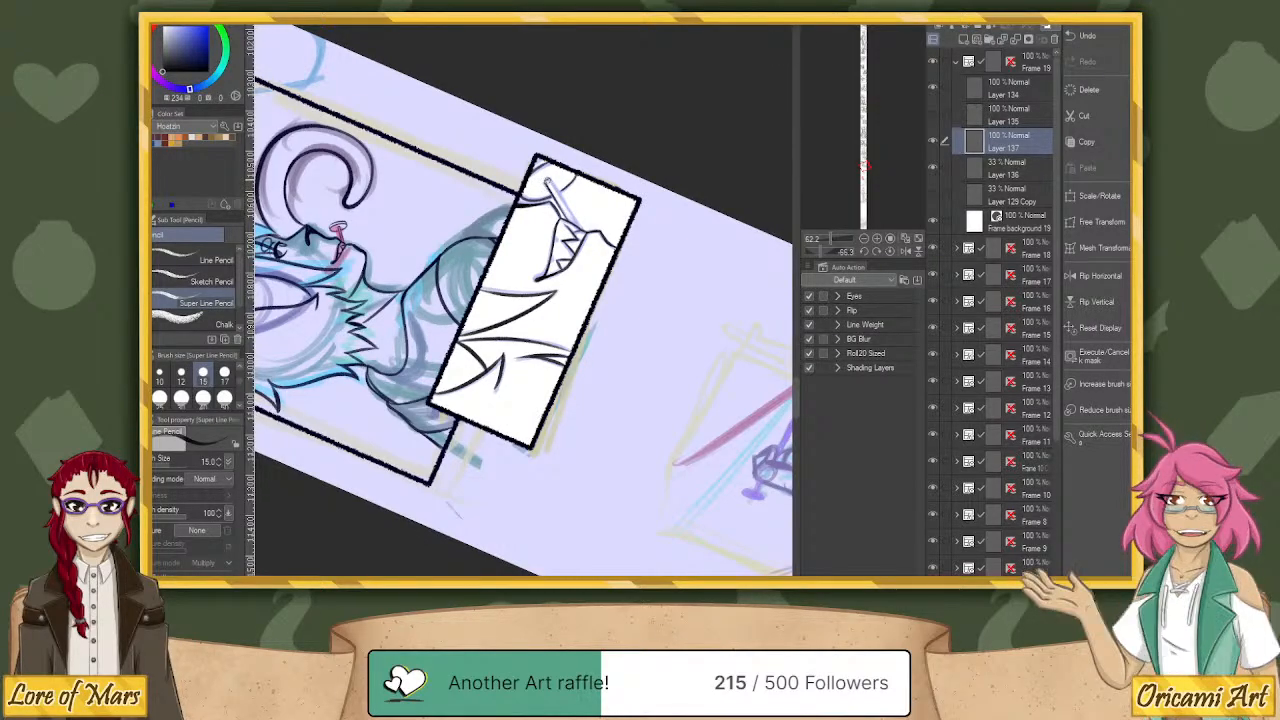
drag(545, 183, 580, 228)
click(889, 251)
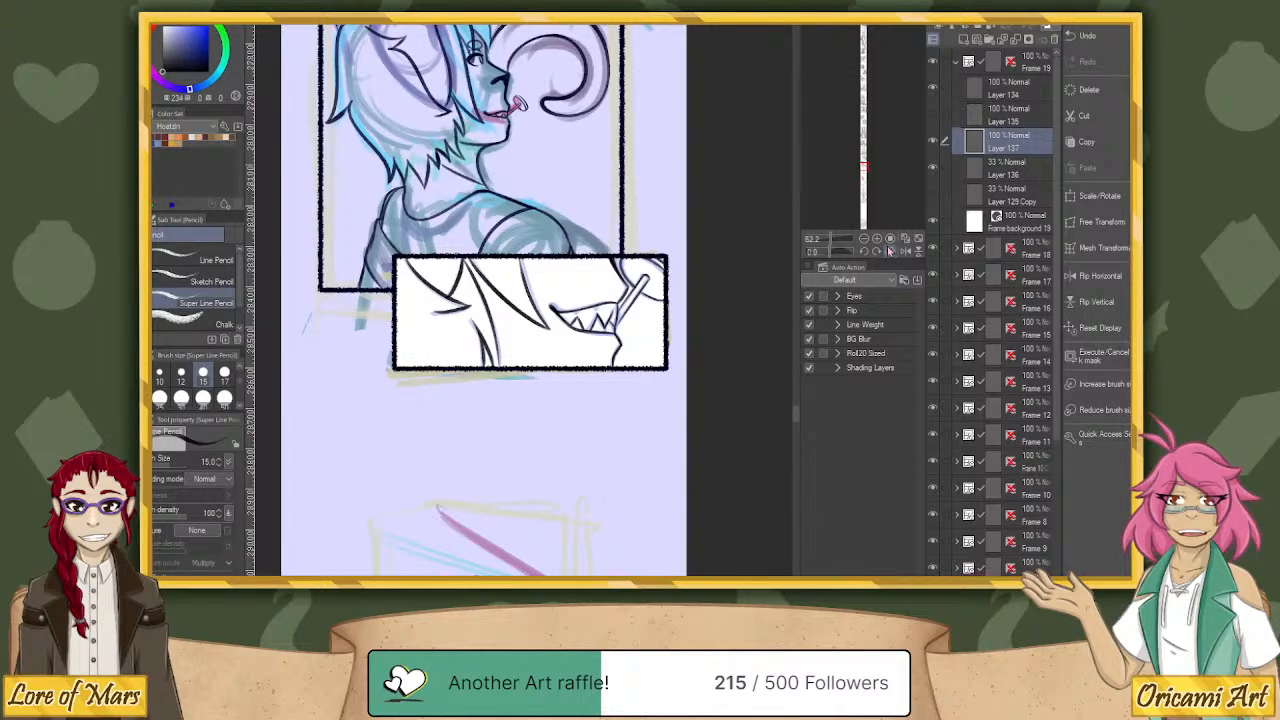
Hide the faded blue sketch layer beneath the finished inks of the grin panel.
click(830, 243)
drag(830, 243, 832, 244)
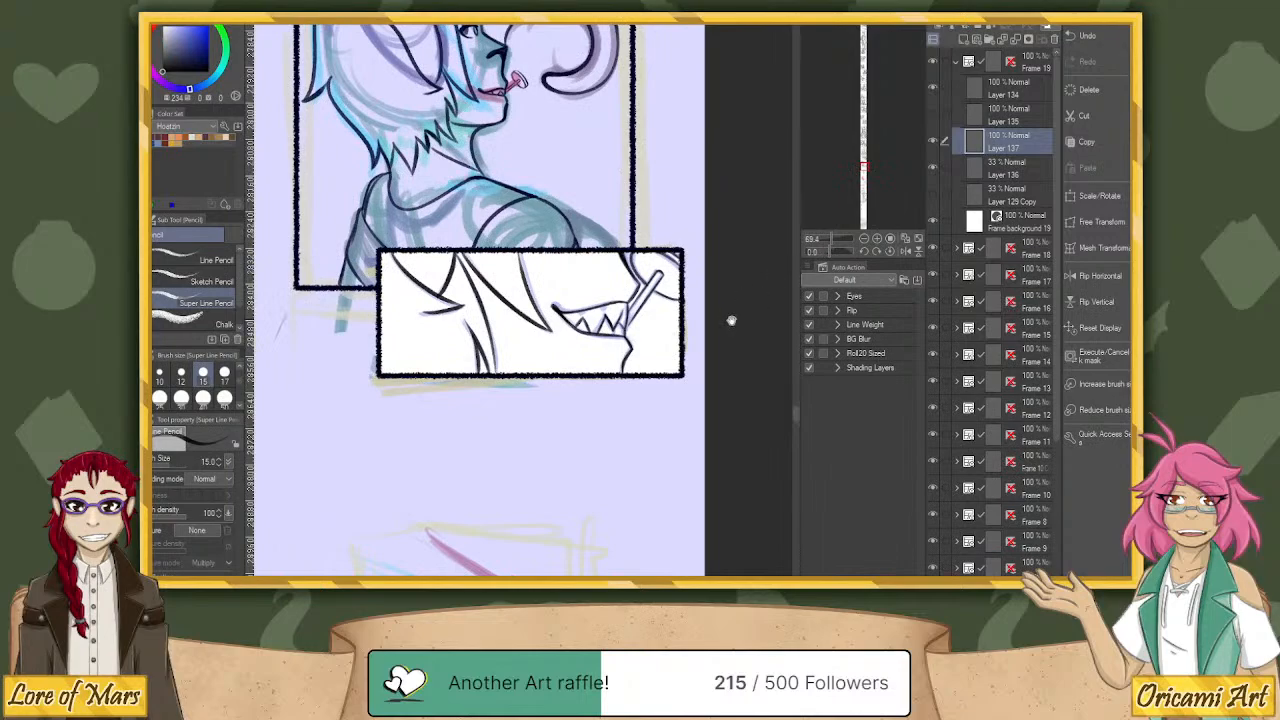
drag(731, 320, 725, 346)
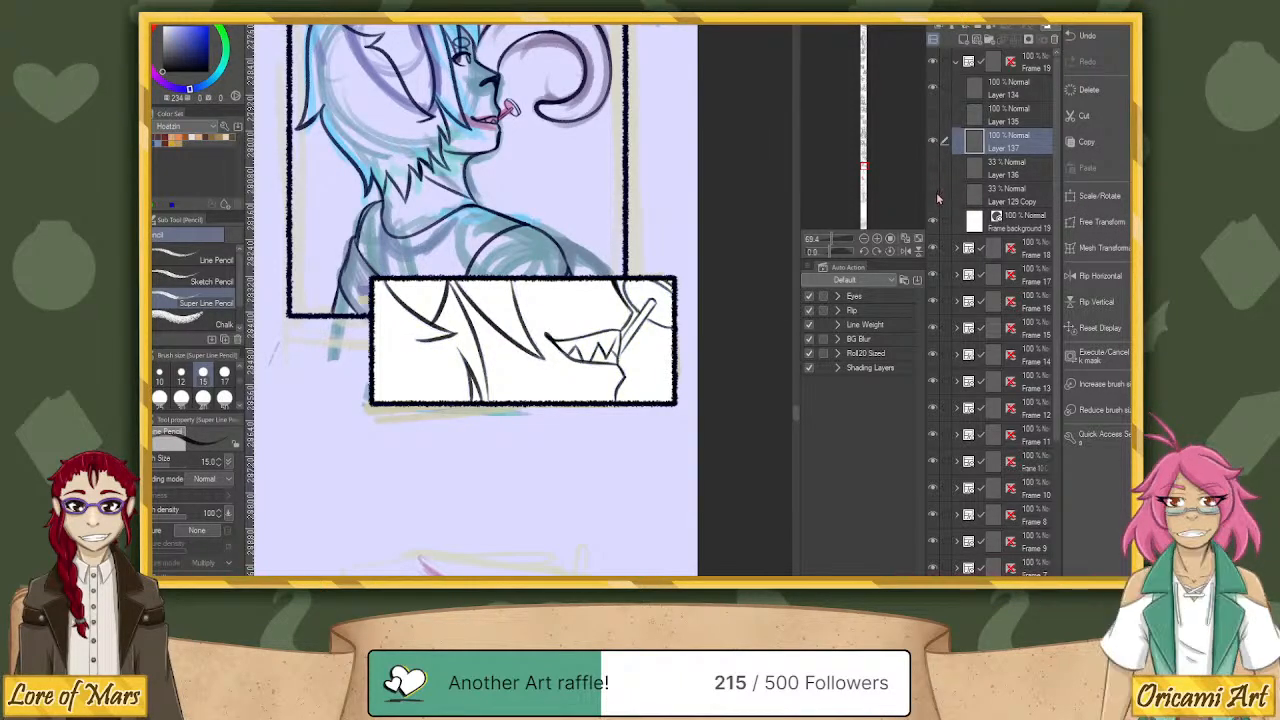
Create a rectangular comic frame over the raised-hand sketch and hide its white background so the sketch shows through.
drag(853, 243, 819, 246)
drag(722, 467, 743, 240)
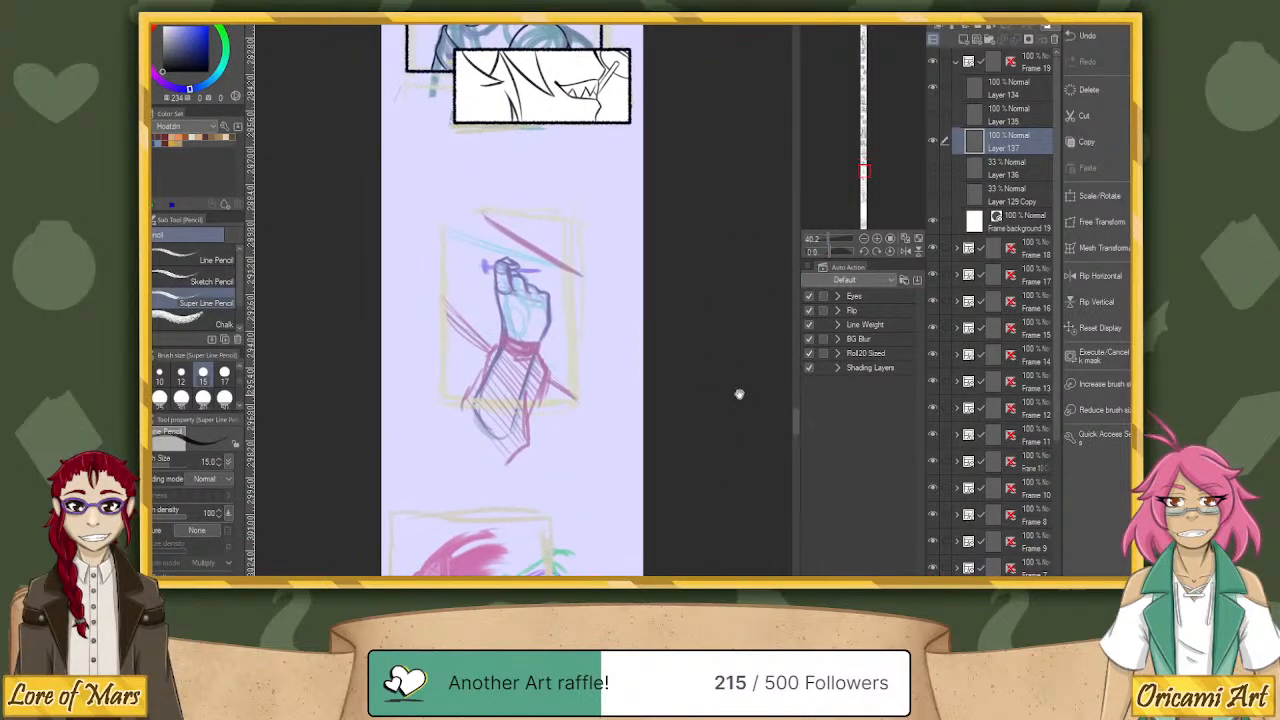
click(957, 62)
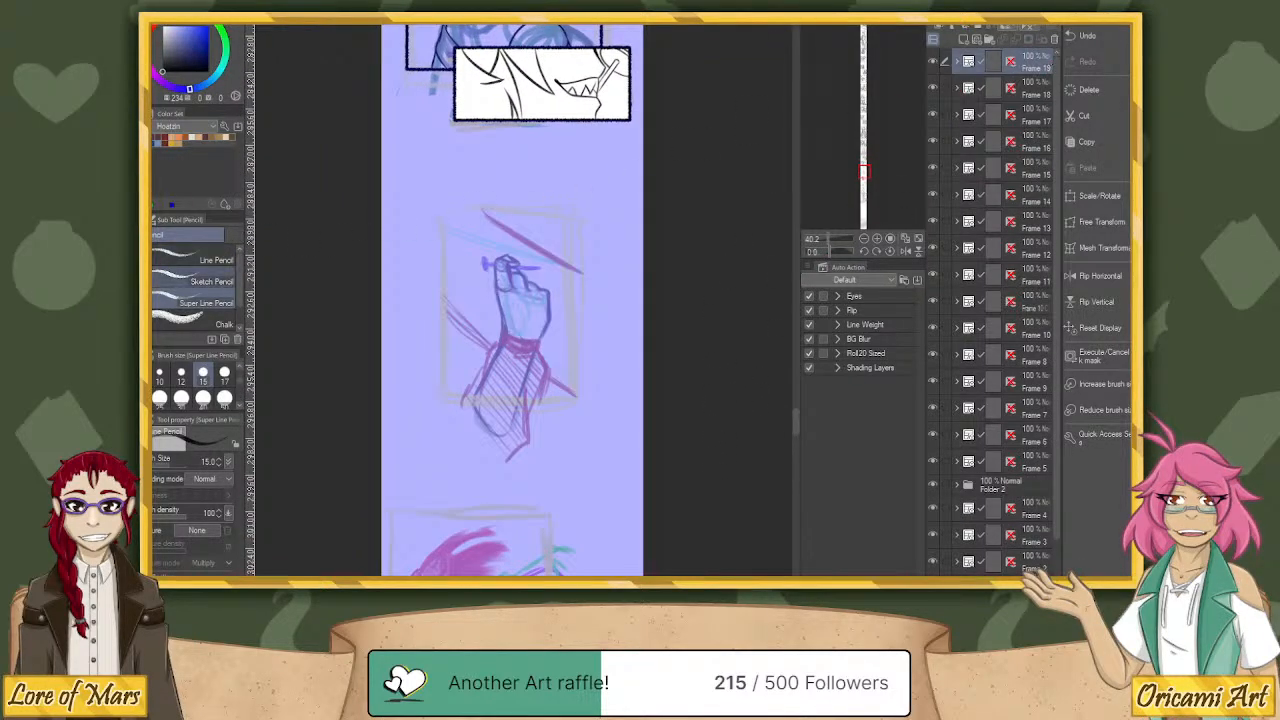
key(j)
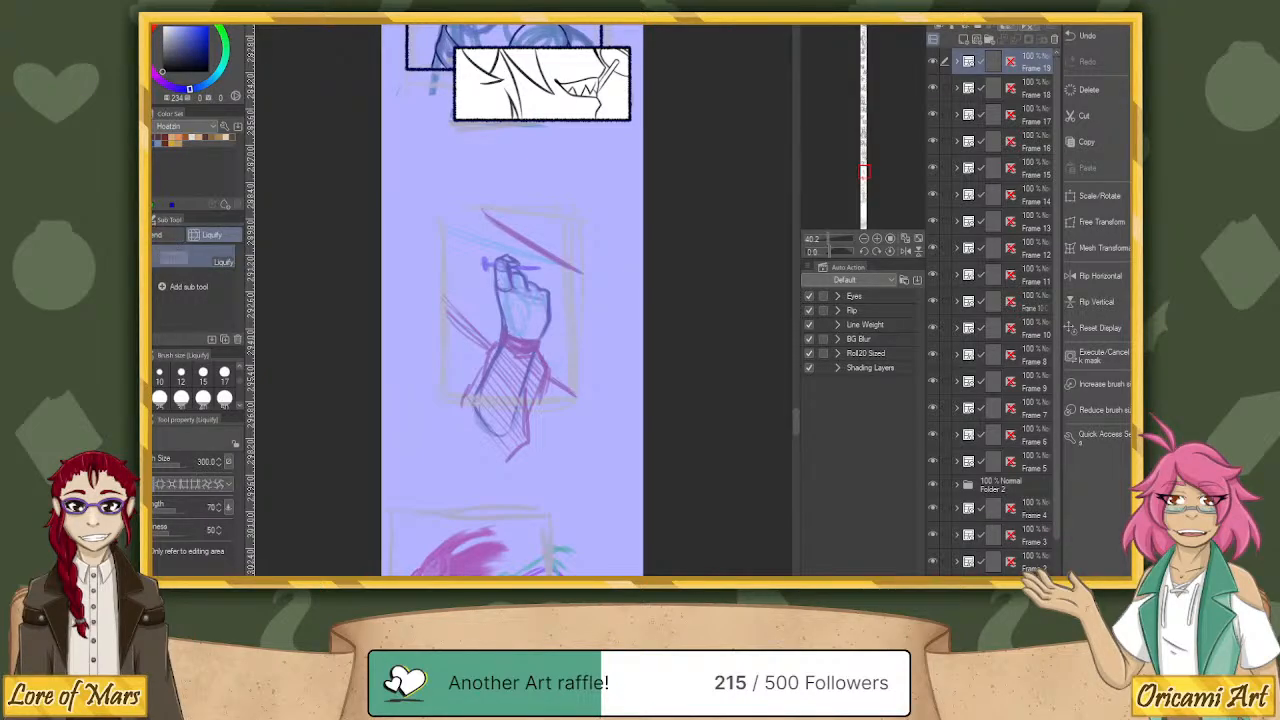
key(u)
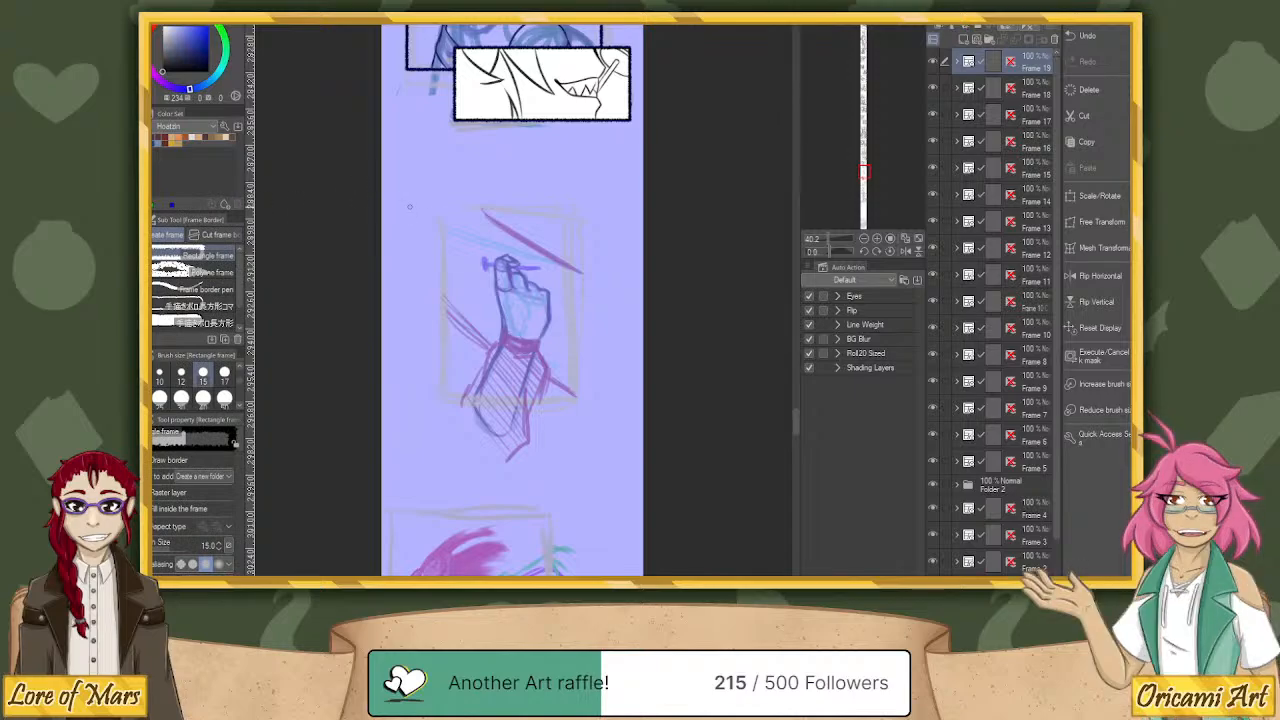
drag(443, 210, 575, 402)
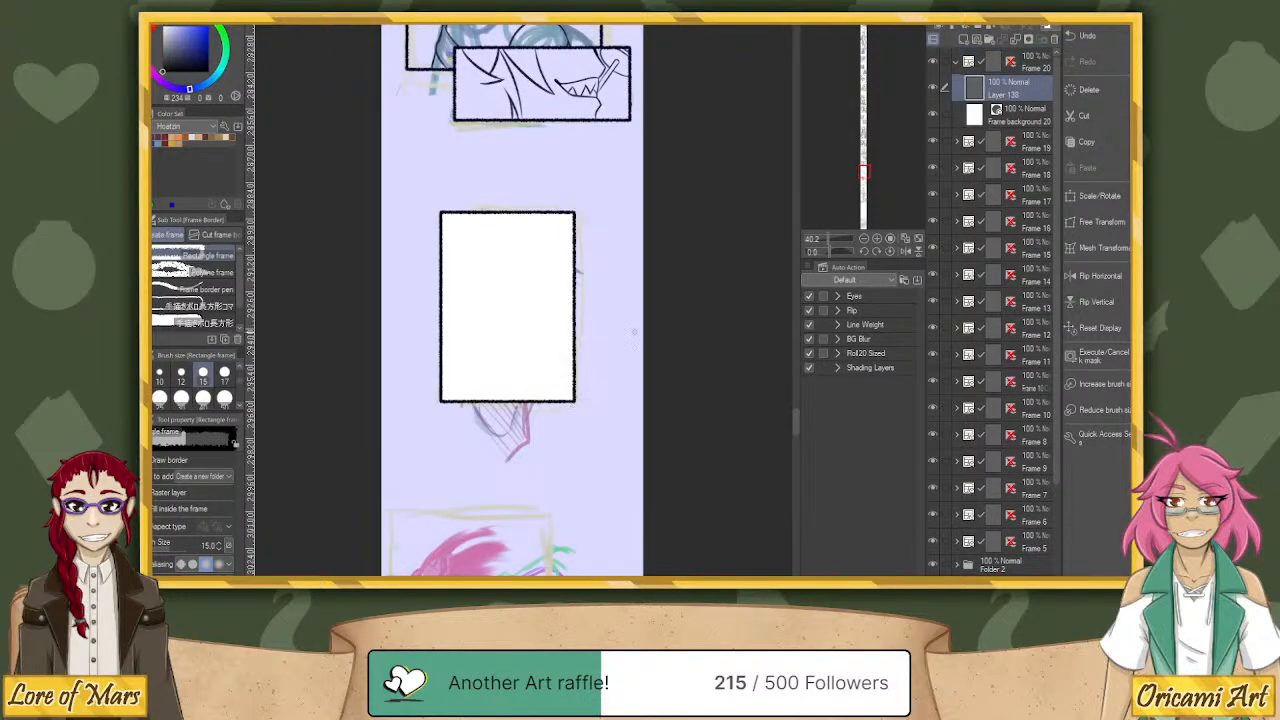
click(933, 116)
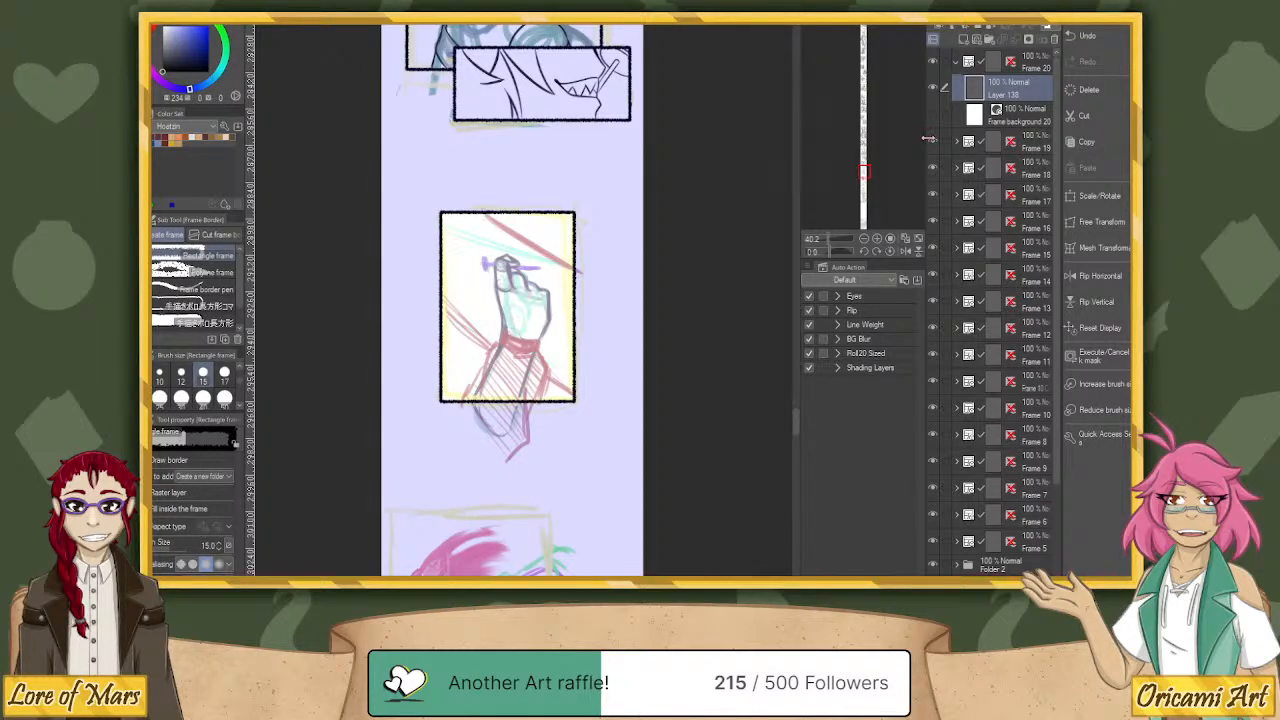
Ink both flared sides of the sleeve and its lower folds with the Super Line Pencil, redoing the side beneath the little finger.
scroll(834, 240, up, 2)
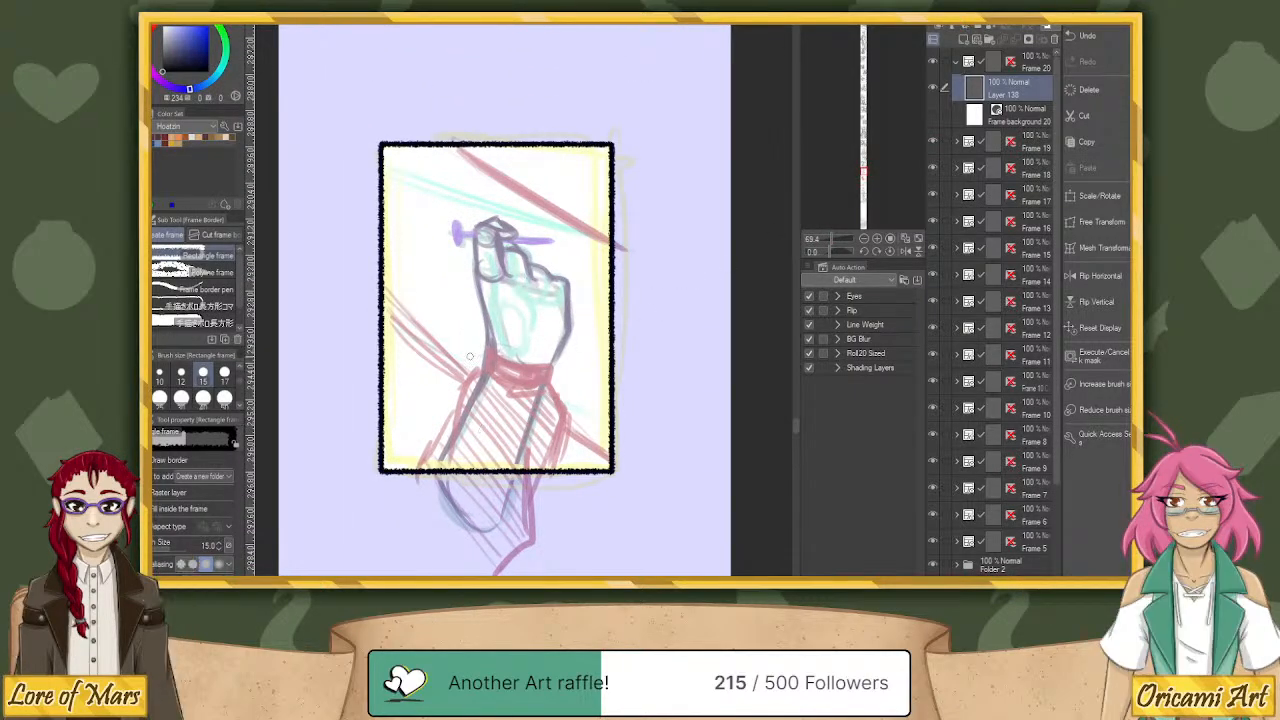
key(p)
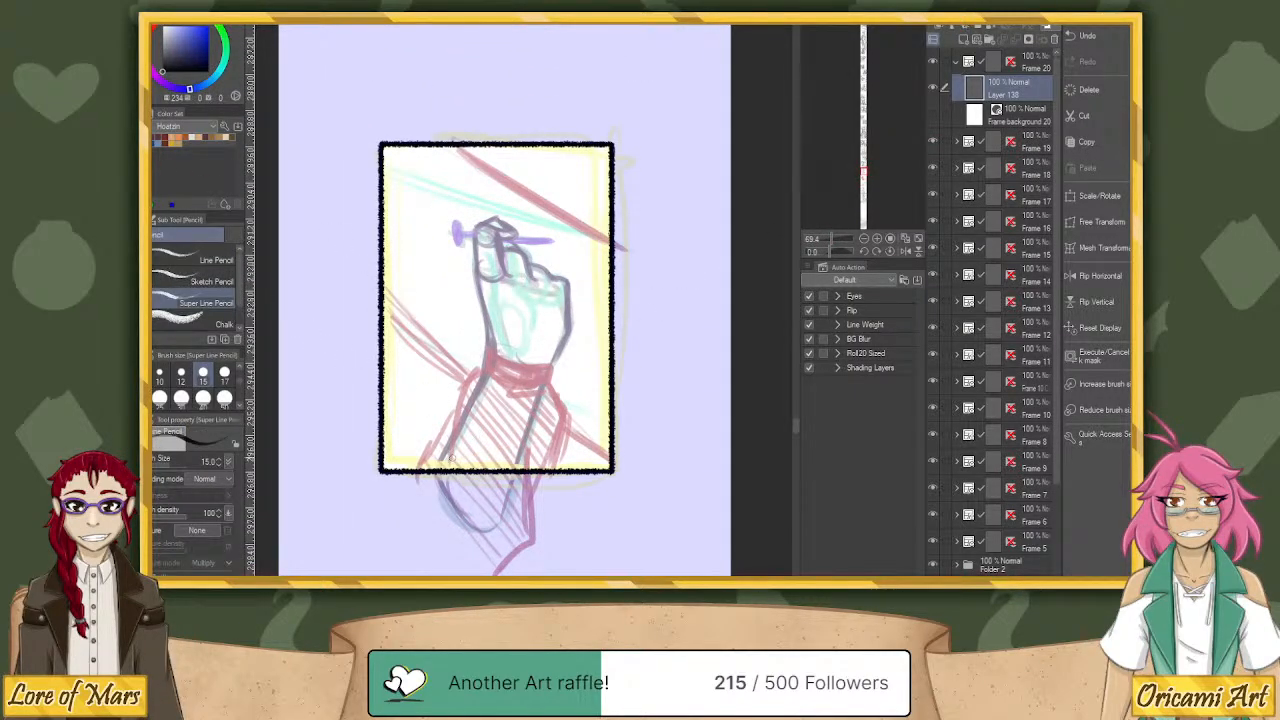
mouse_move(450, 472)
mouse_down()
mouse_move(456, 396)
mouse_move(480, 368)
mouse_move(418, 470)
mouse_up()
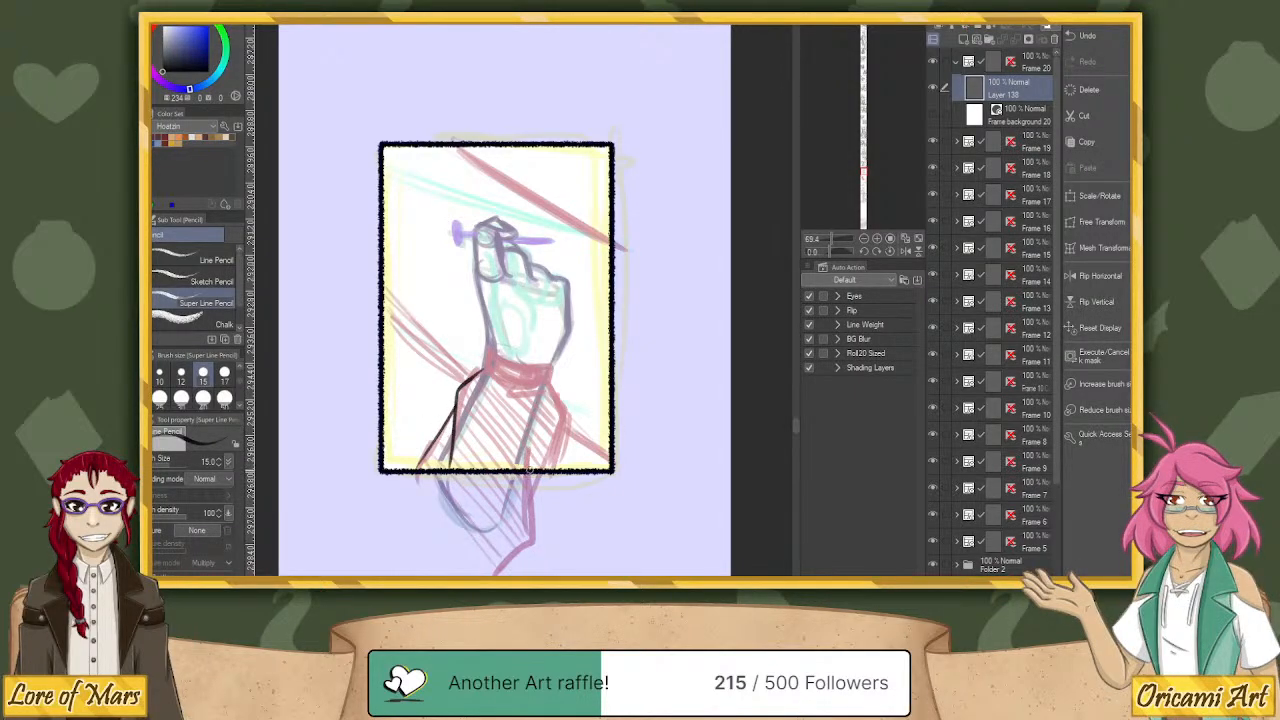
drag(529, 473, 529, 450)
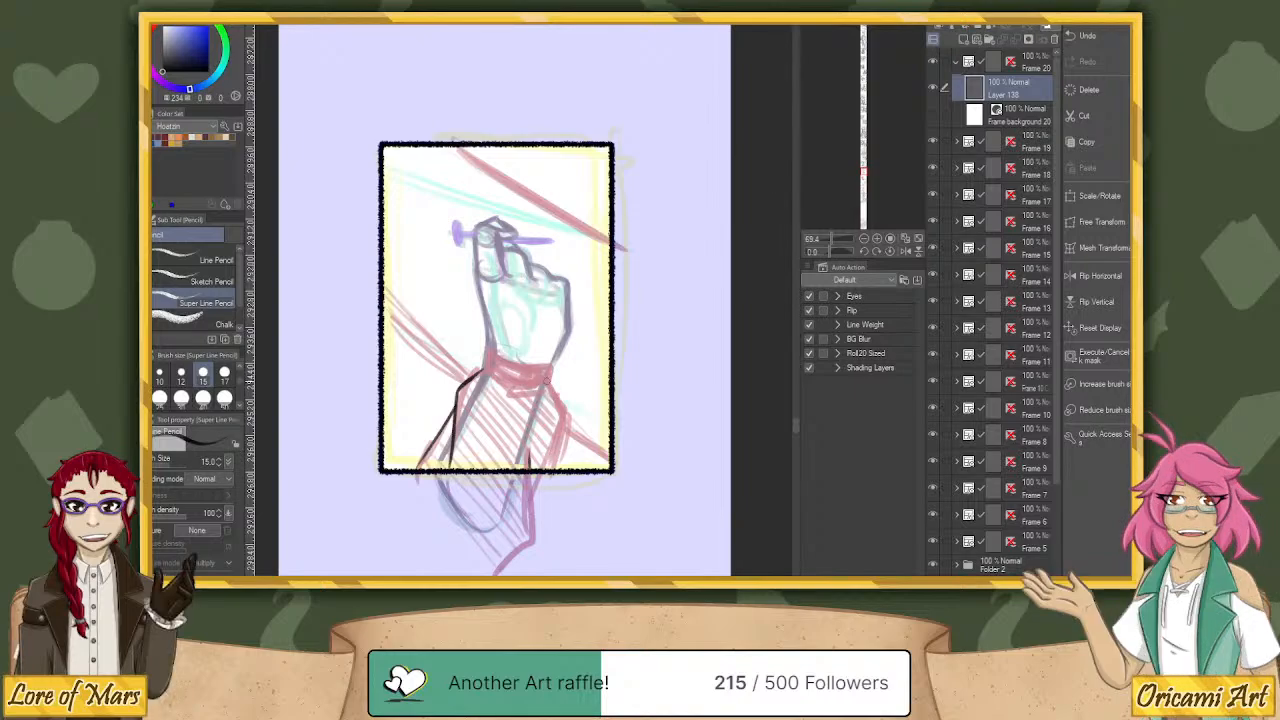
mouse_move(548, 382)
mouse_down()
mouse_move(566, 422)
mouse_move(542, 472)
mouse_up()
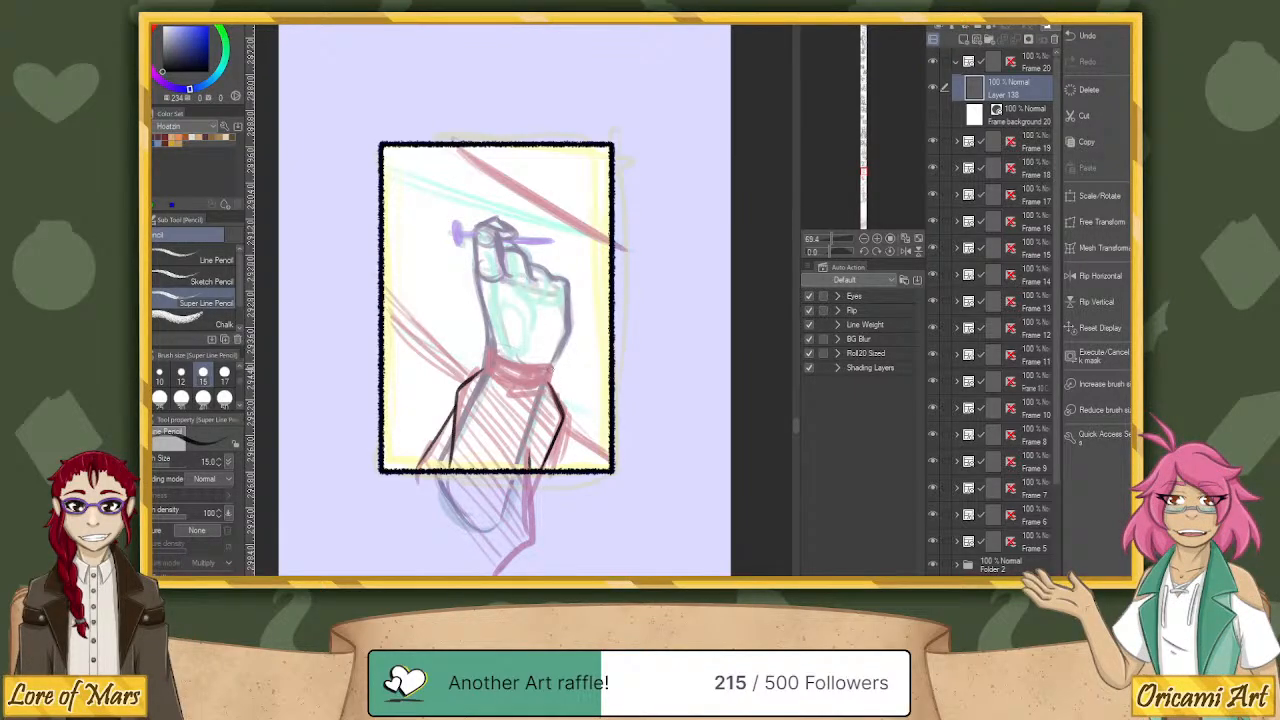
key(ctrl+z)
mouse_move(548, 384)
mouse_down()
mouse_move(562, 410)
mouse_move(543, 468)
mouse_up()
Ink the cuff band around the wrist, including its outer edge and small button.
drag(832, 252, 838, 252)
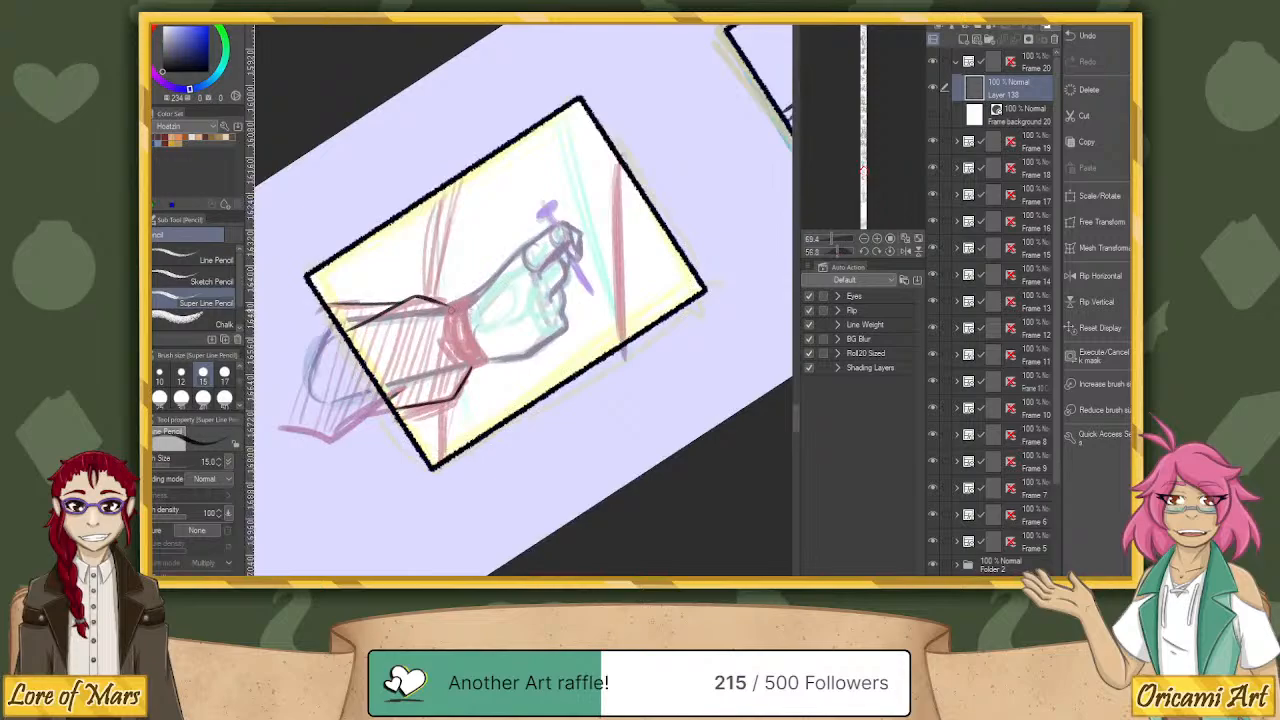
mouse_move(449, 303)
mouse_down()
mouse_move(451, 342)
mouse_move(483, 357)
mouse_move(466, 297)
mouse_up()
key(ctrl+z)
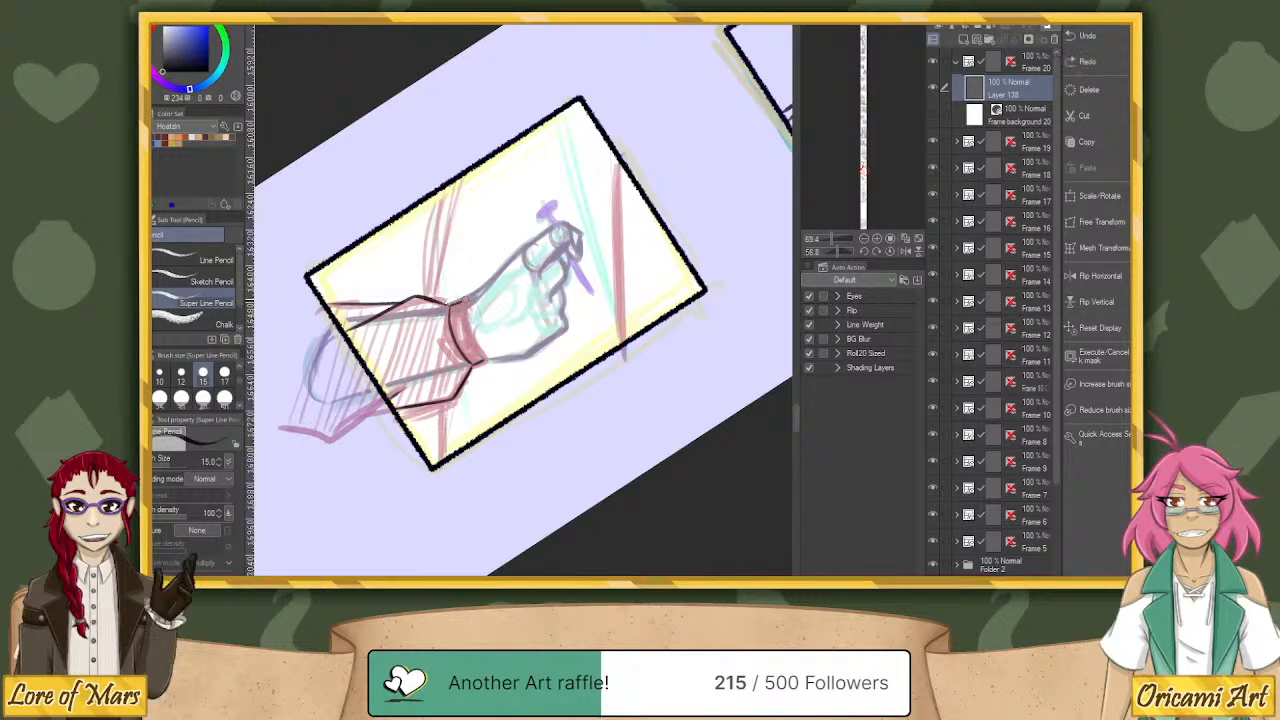
drag(464, 300, 487, 362)
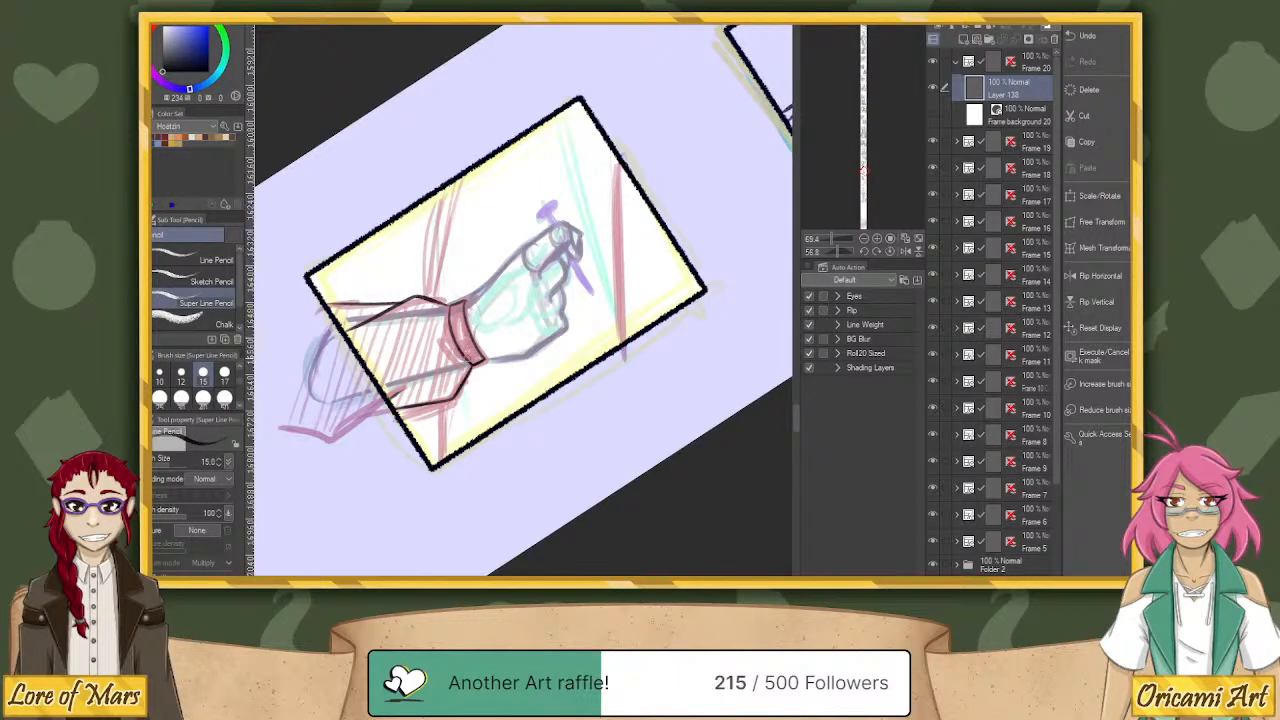
drag(467, 361, 472, 353)
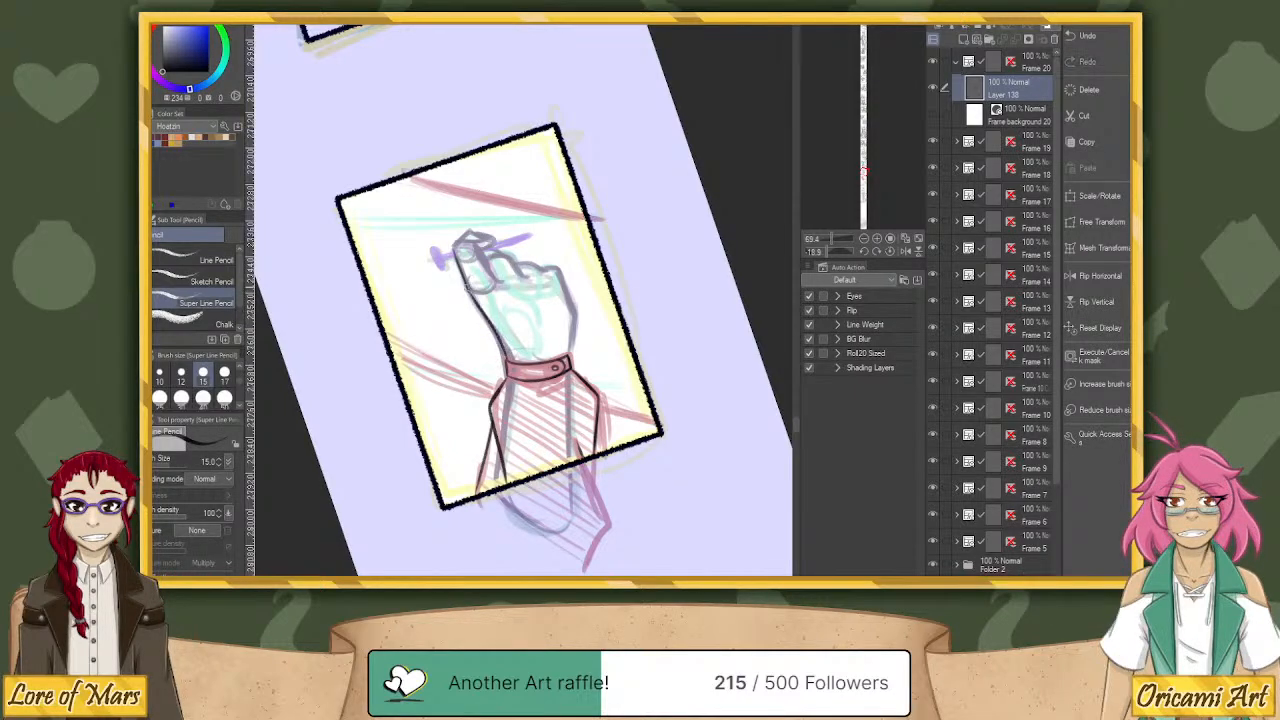
Ink the hand's index-finger side from the cuff up around the fingertip and along the finger's inner edge.
drag(494, 332, 507, 359)
drag(831, 252, 835, 252)
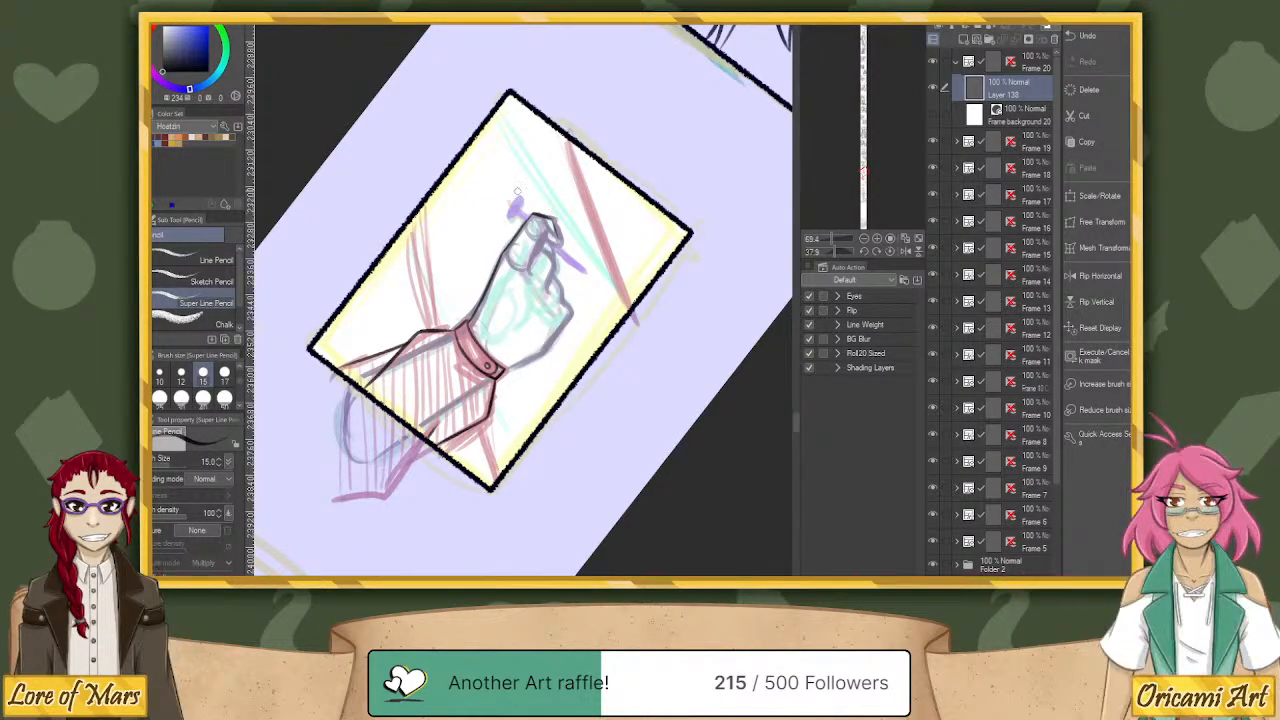
key(ctrl+z)
key(ctrl+y)
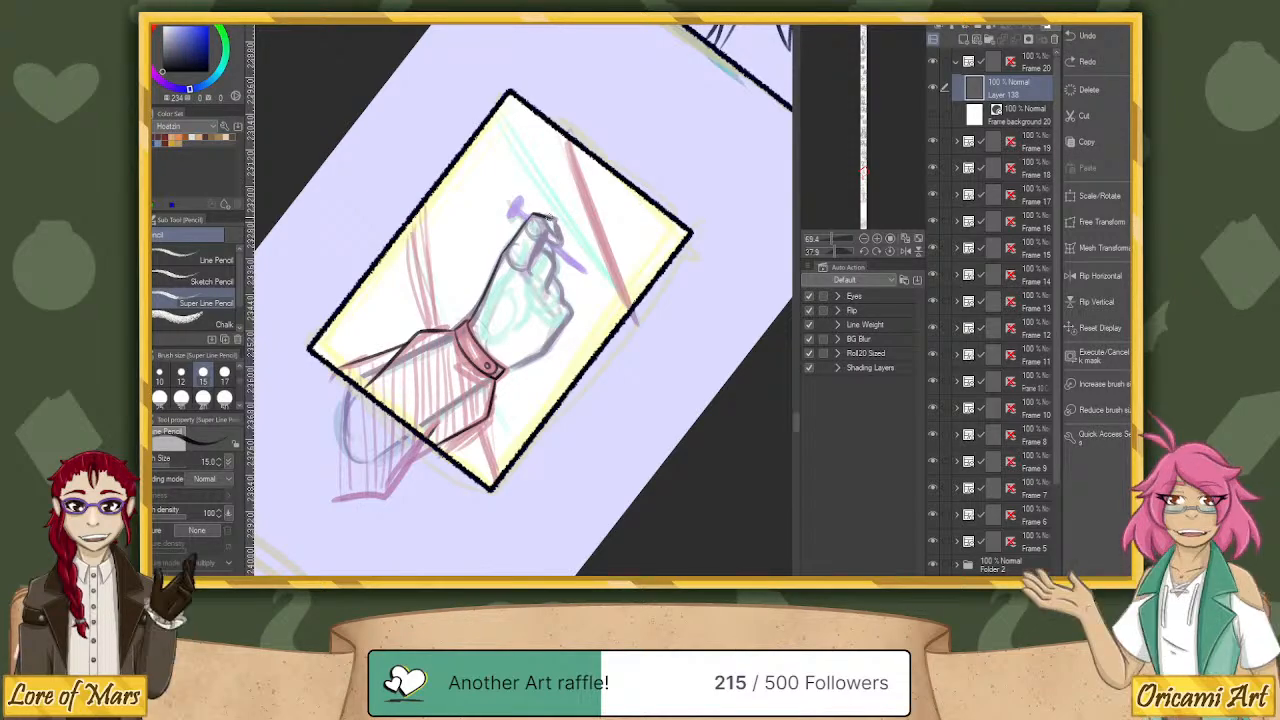
key(ctrl+z)
key(ctrl+y)
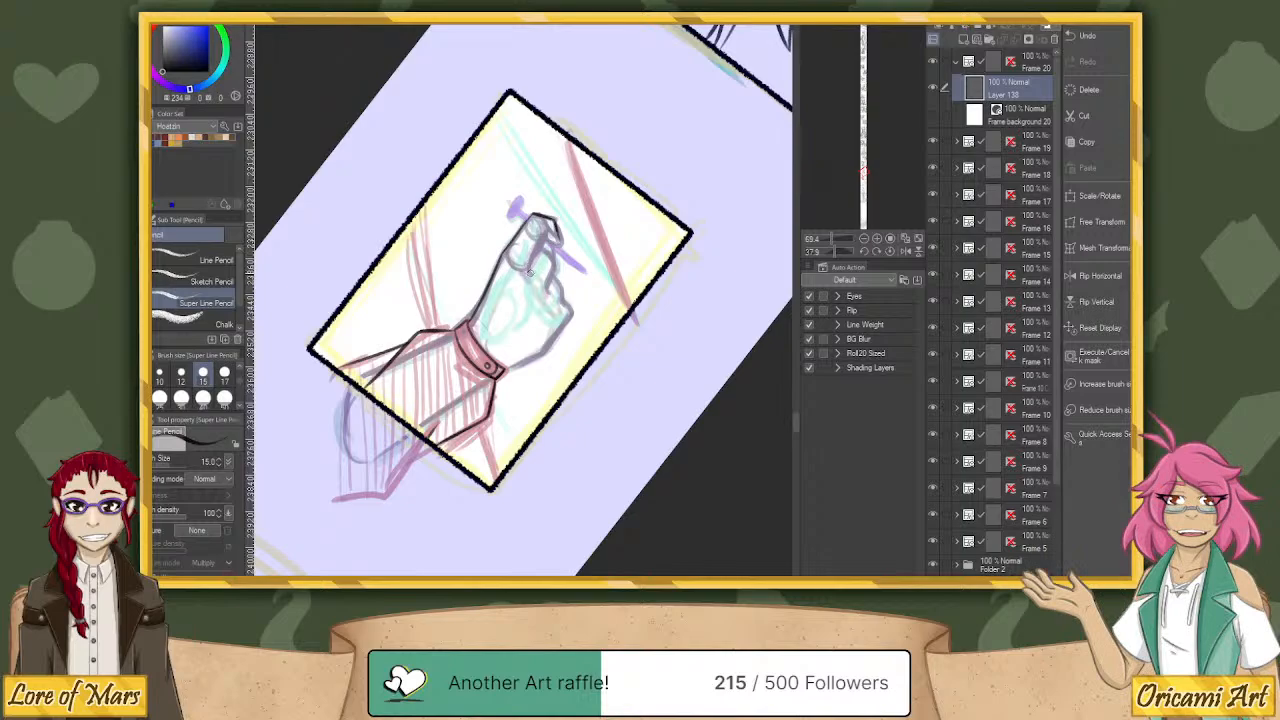
drag(529, 271, 546, 234)
drag(835, 252, 840, 252)
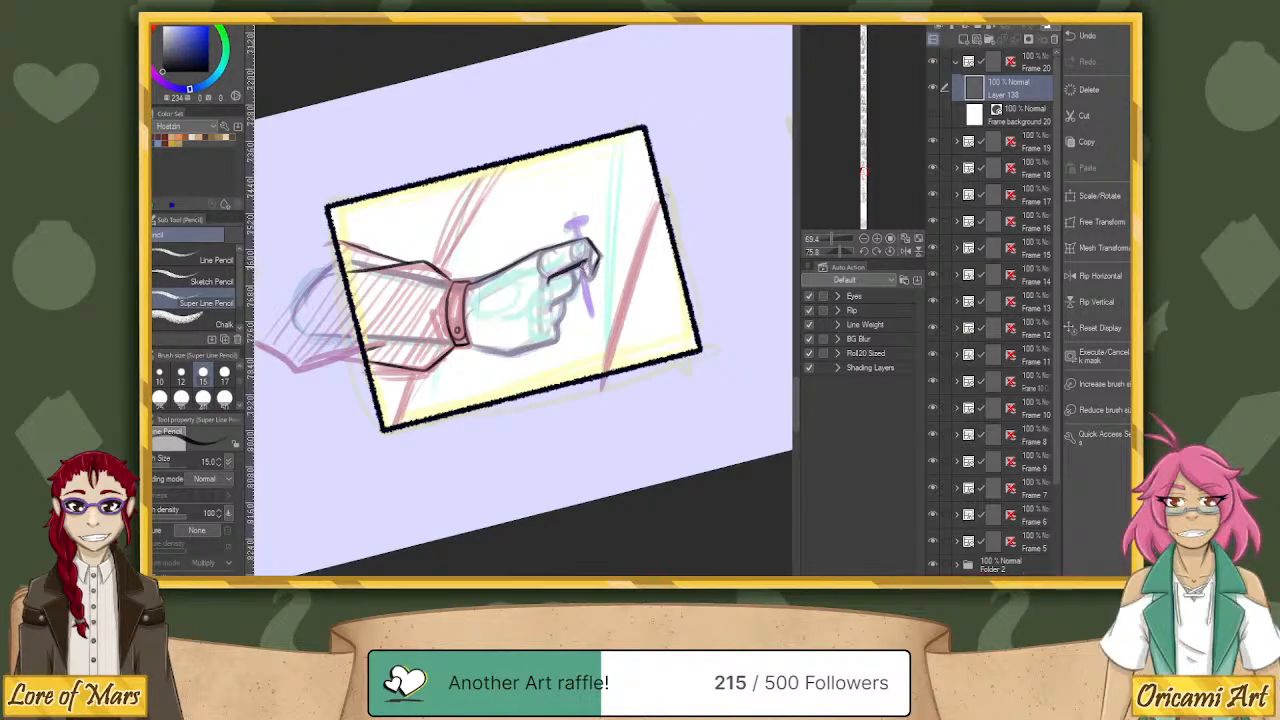
drag(581, 263, 592, 312)
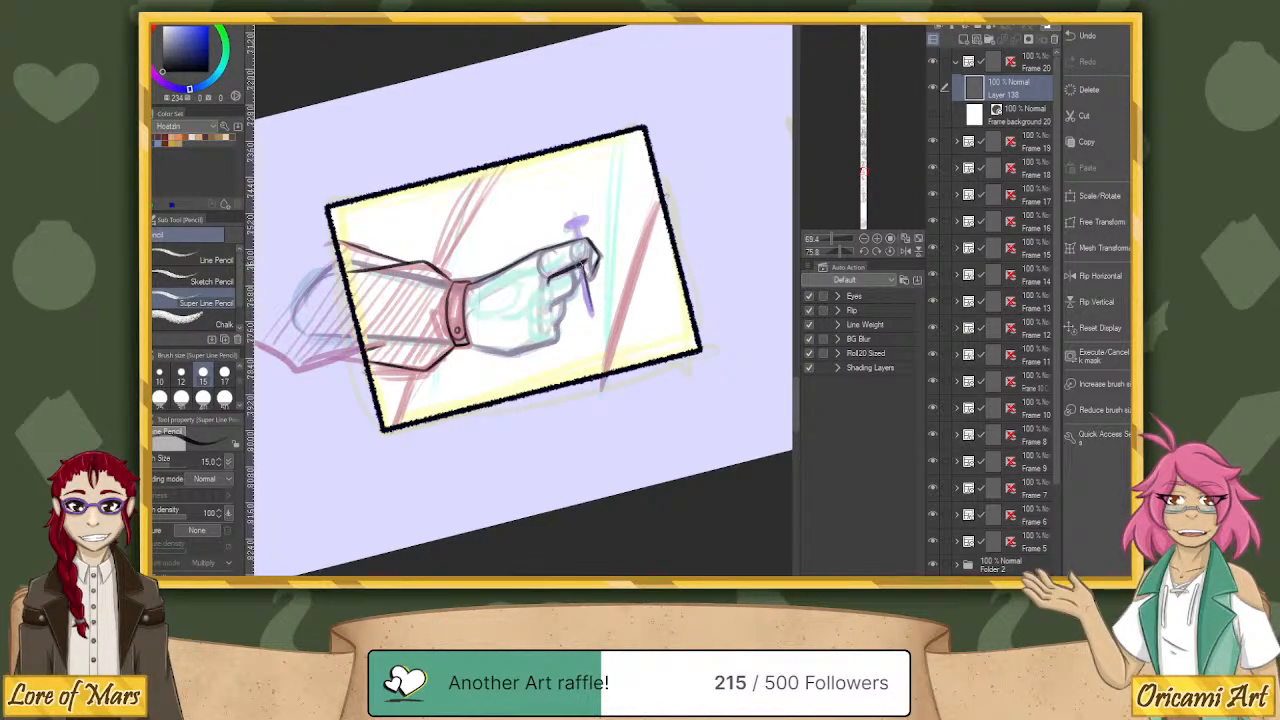
drag(579, 262, 592, 319)
key(ctrl+z)
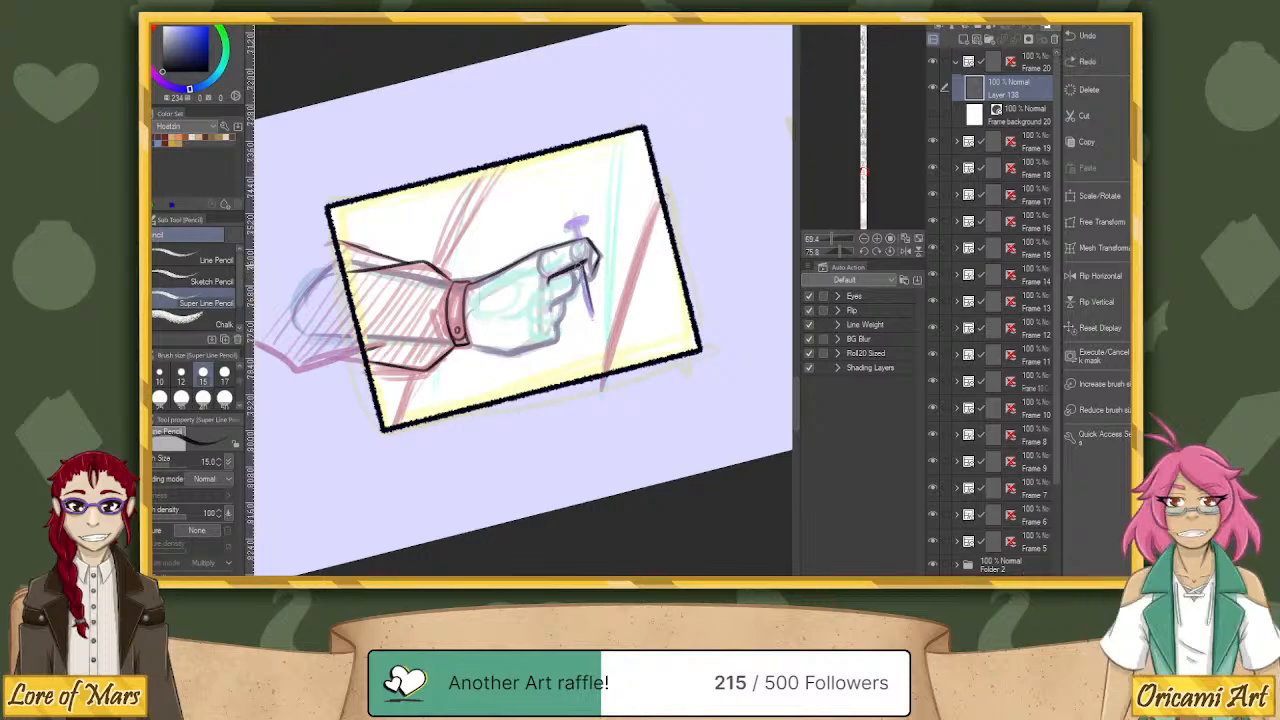
drag(580, 264, 593, 317)
key(ctrl+z)
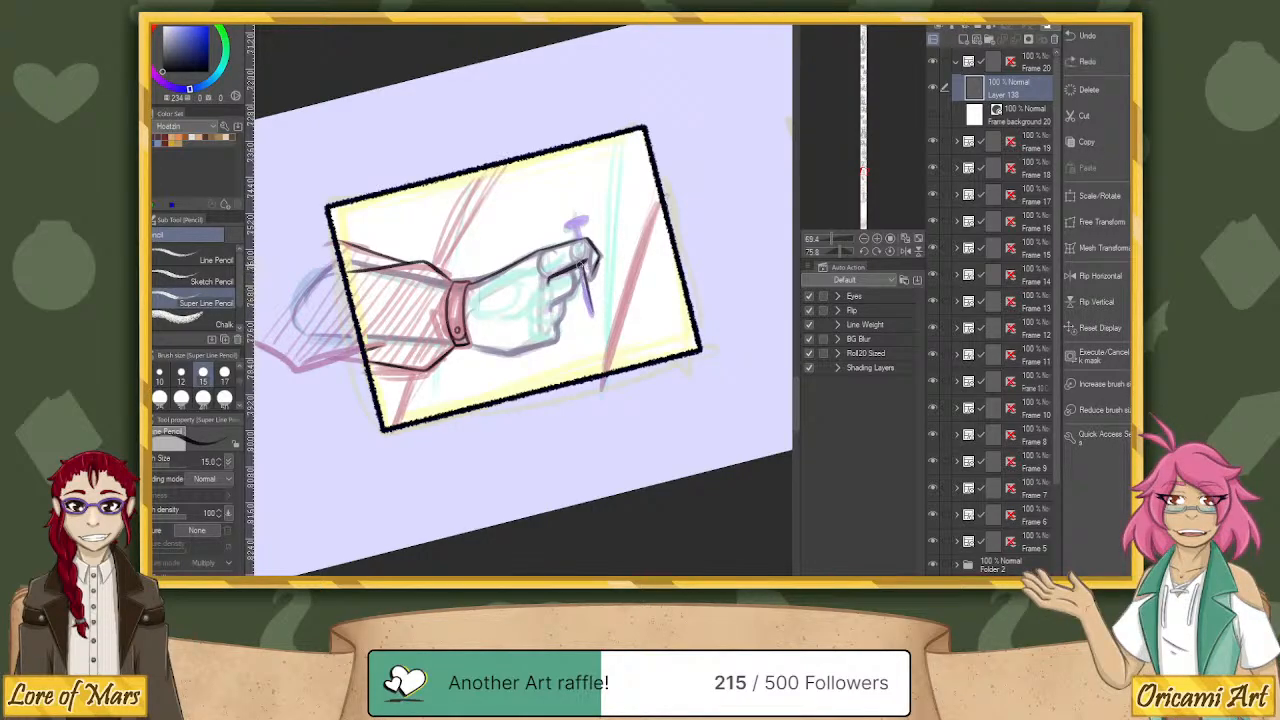
drag(579, 262, 594, 318)
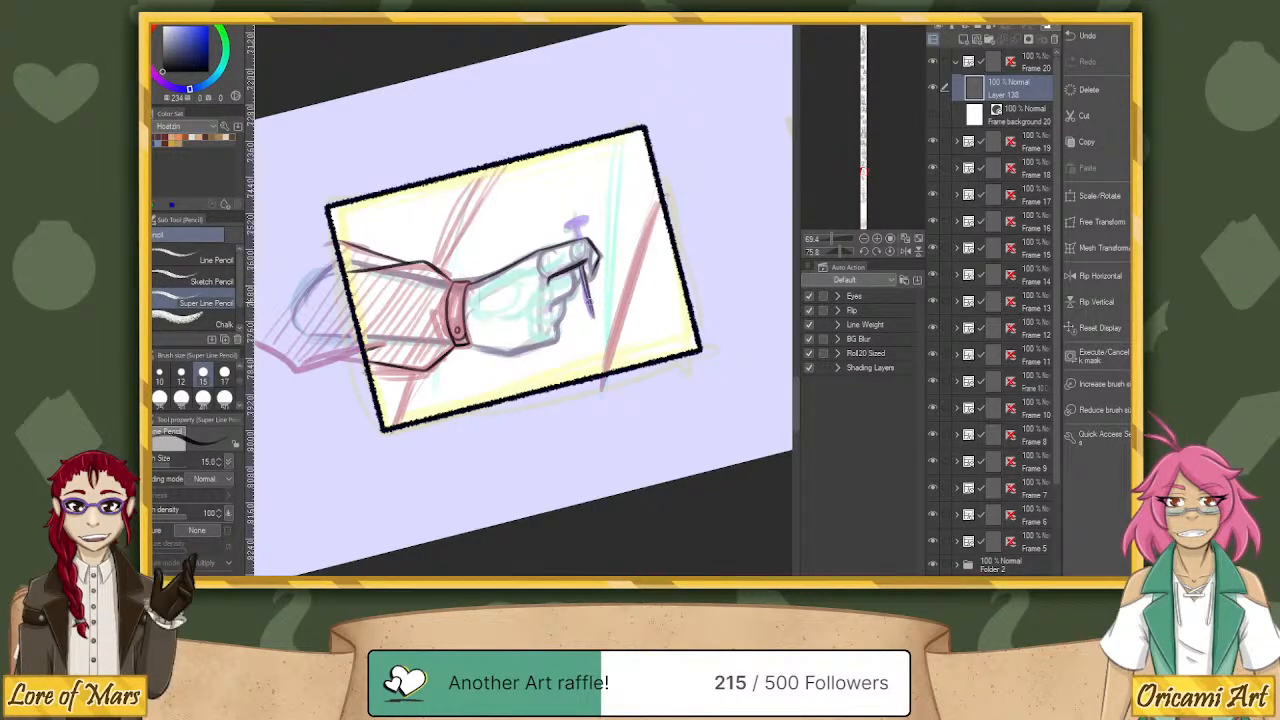
Add a new layer above the hand inks, make the hand ink layer active again, and reset the canvas rotation.
mouse_move(843, 252)
mouse_down()
mouse_move(828, 252)
mouse_move(840, 252)
mouse_up()
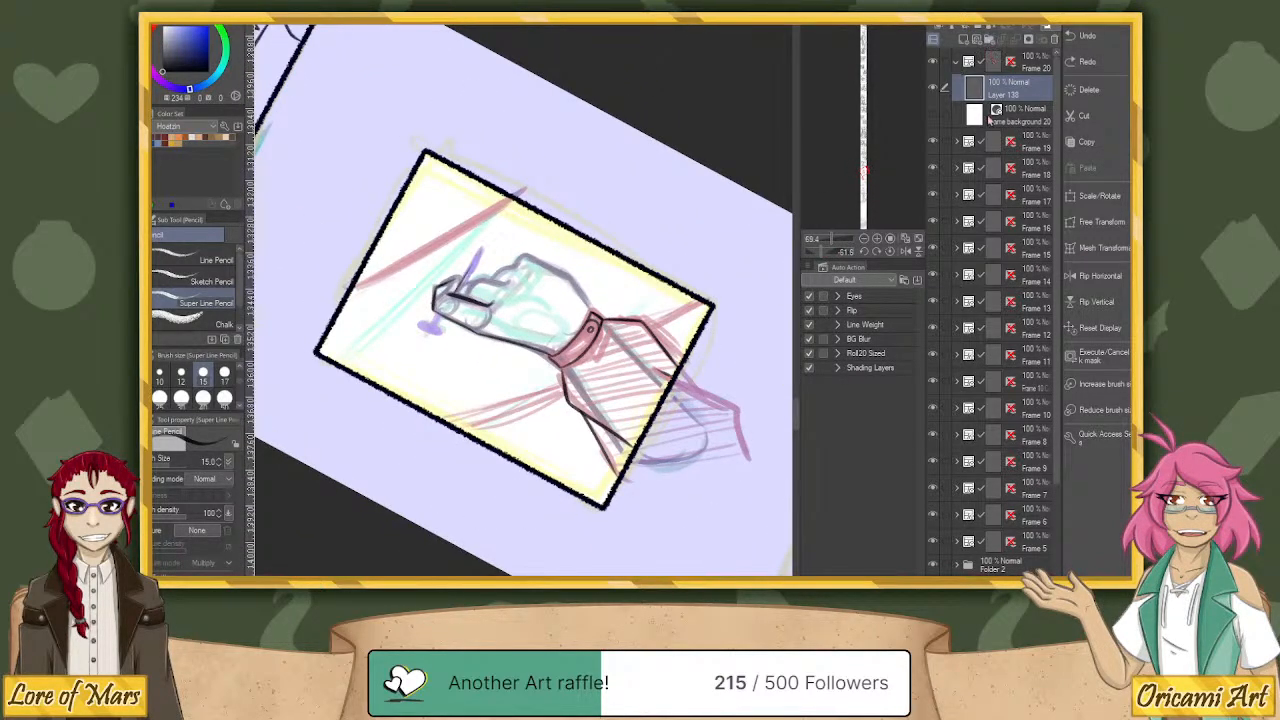
click(962, 39)
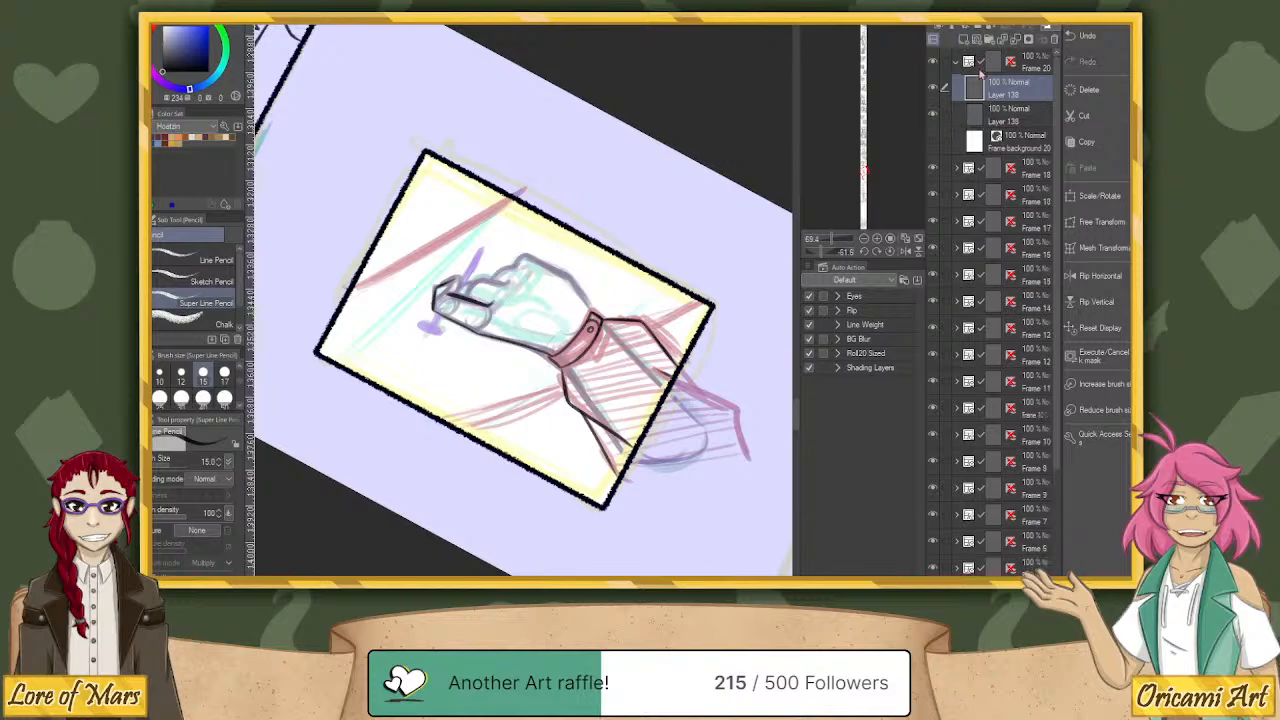
click(1008, 118)
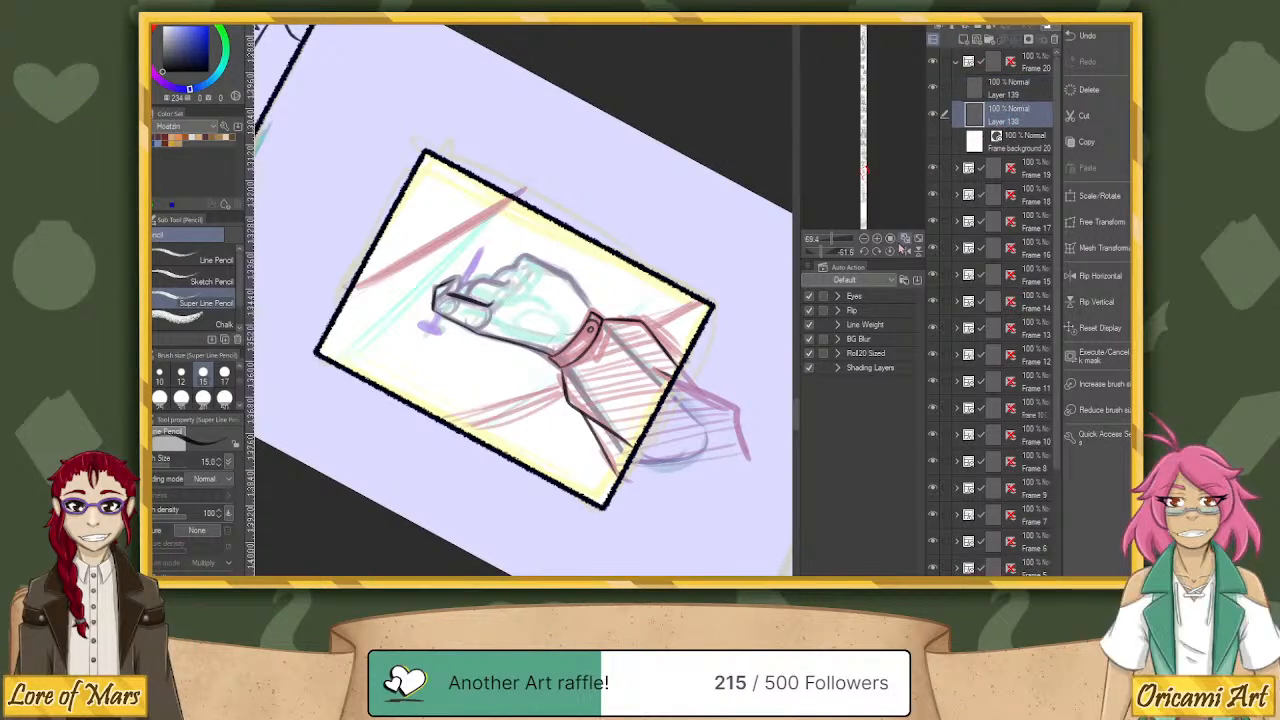
click(890, 251)
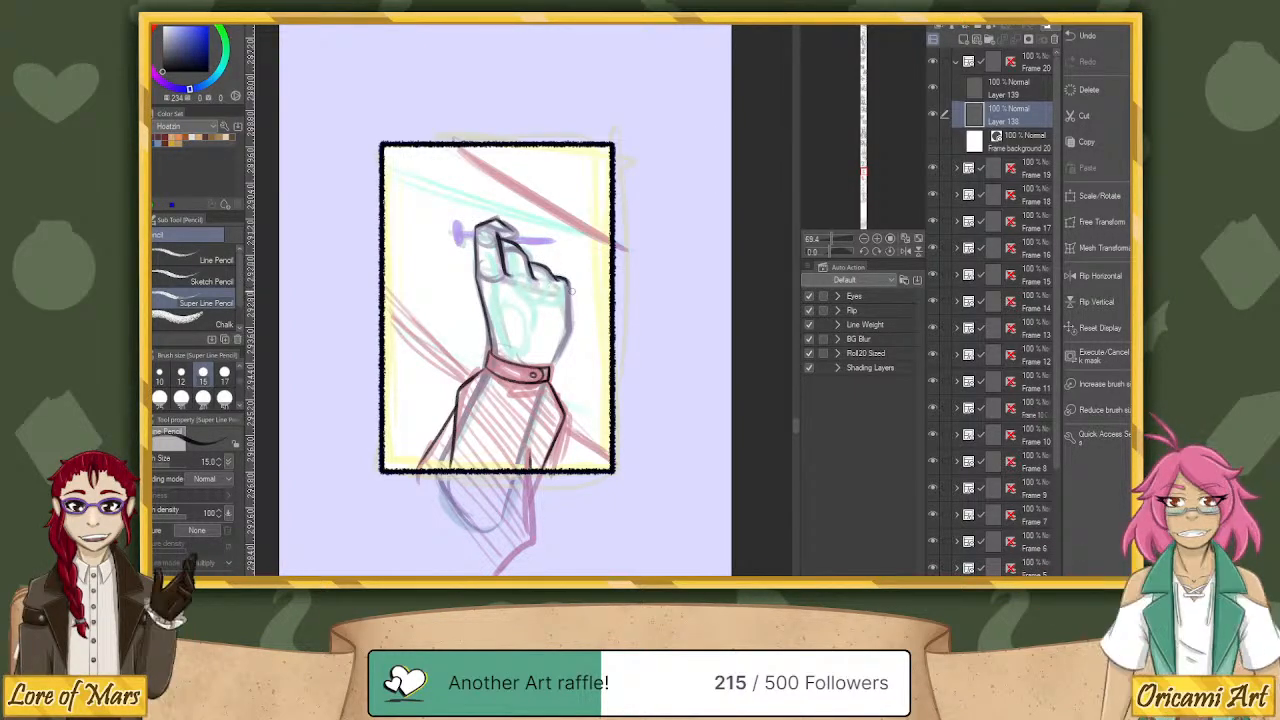
Ink the stepped knuckles of the curled fingers, undoing and reworking stray strokes.
key(ctrl+z)
drag(555, 274, 572, 326)
key(ctrl+z)
key(ctrl+z)
key(ctrl+z)
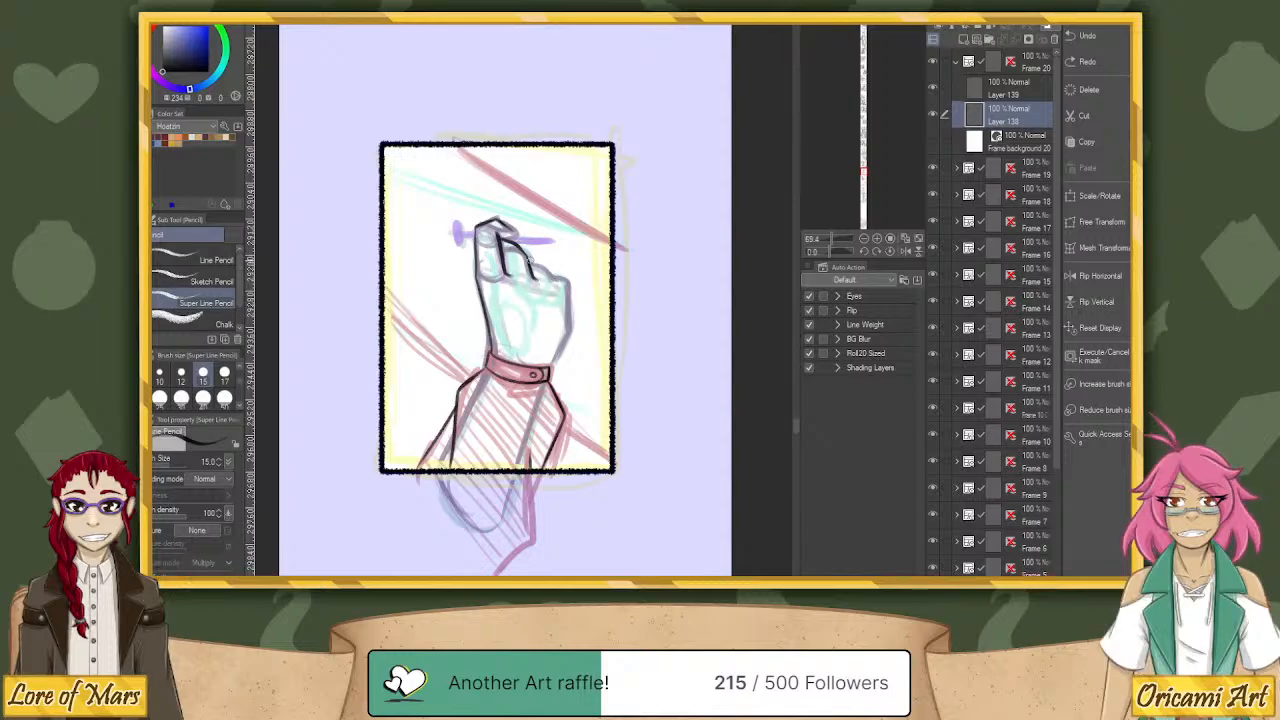
key(ctrl+y)
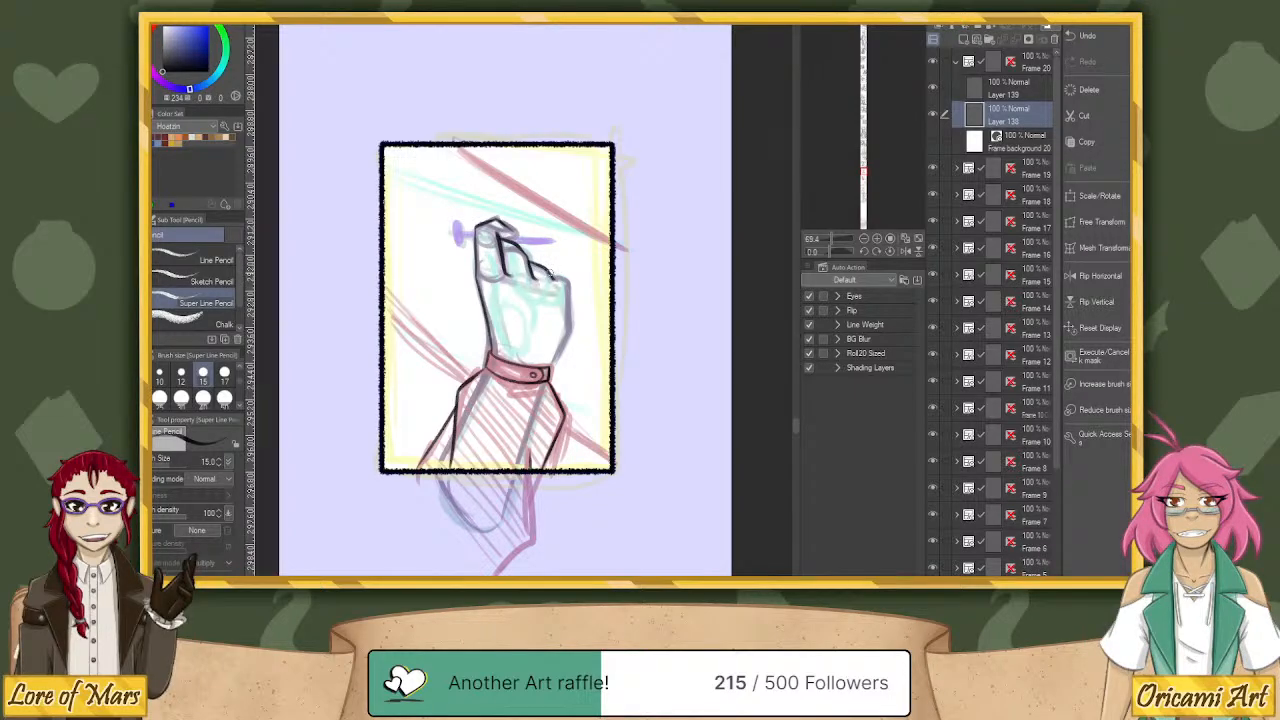
key(ctrl+z)
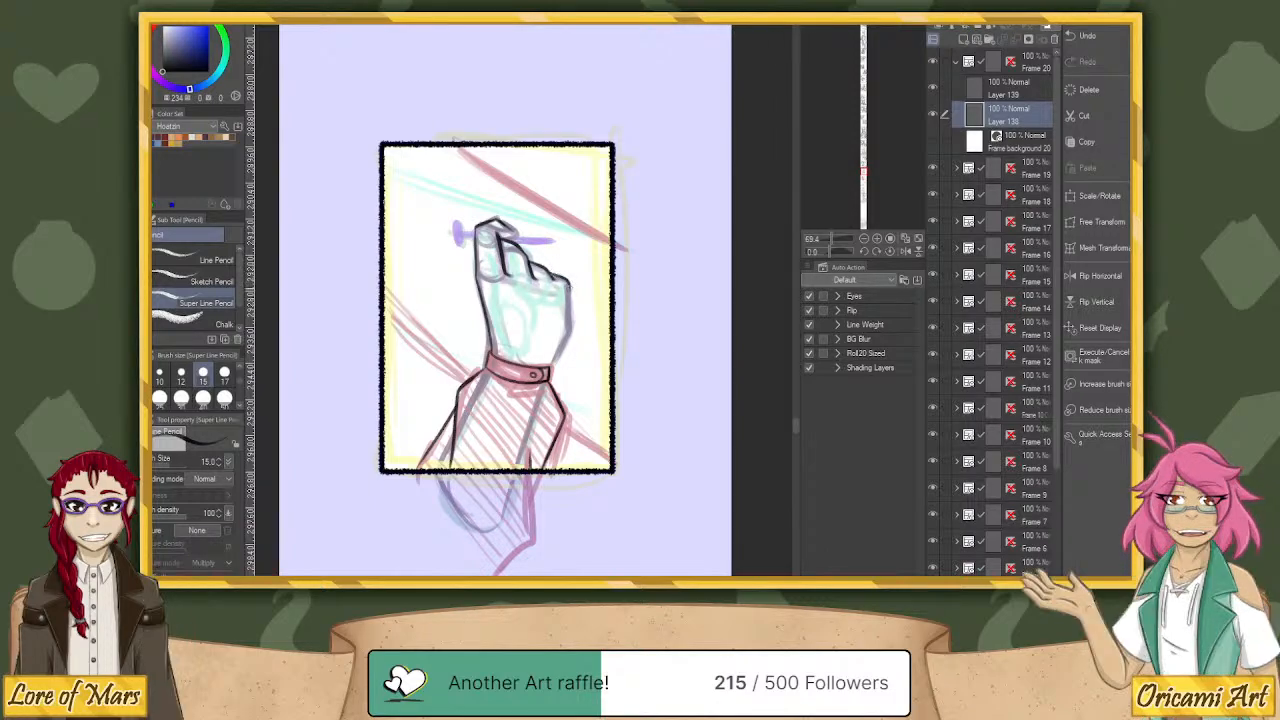
Ink the outer edge of the palm from the last knuckle down to the cuff, replacing unsatisfactory strokes.
drag(569, 285, 570, 332)
key(ctrl+z)
key(ctrl+z)
drag(551, 365, 571, 327)
key(ctrl+z)
drag(570, 305, 551, 366)
Ink the shaft of the stick held between the fingers on the empty upper layer, undoing strokes until the line fits.
drag(831, 239, 833, 239)
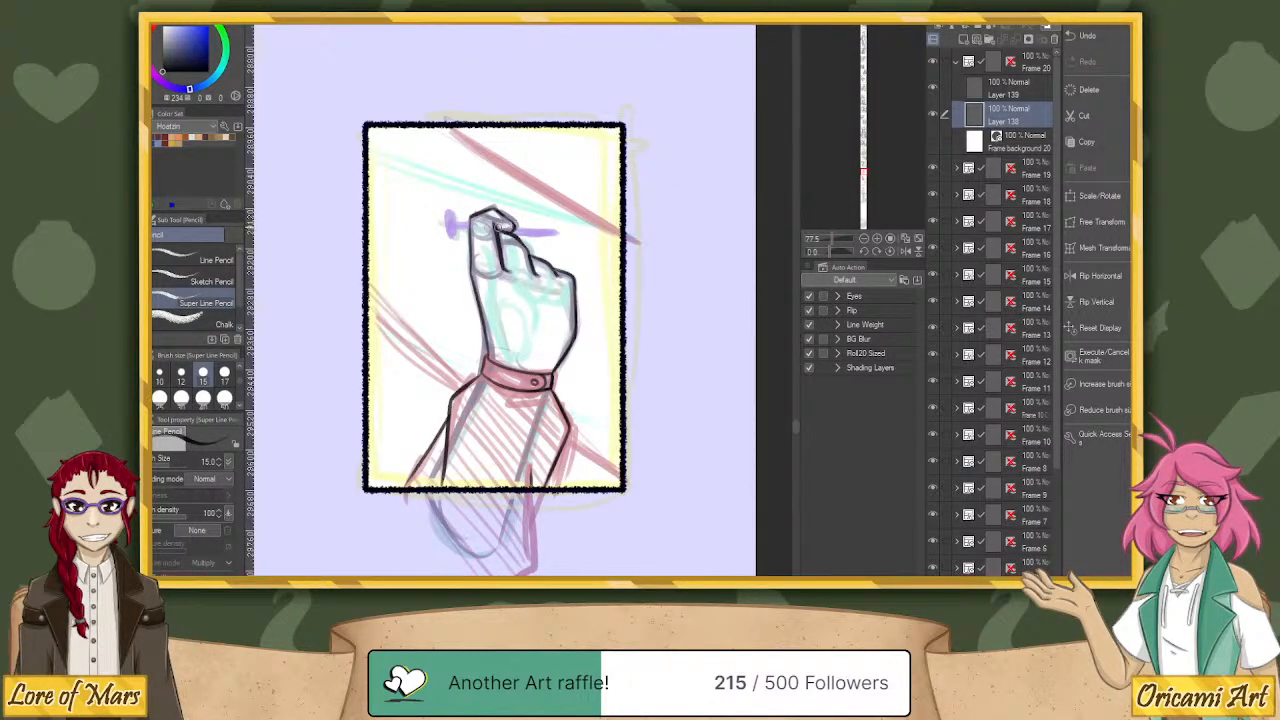
drag(829, 256, 847, 253)
click(1012, 99)
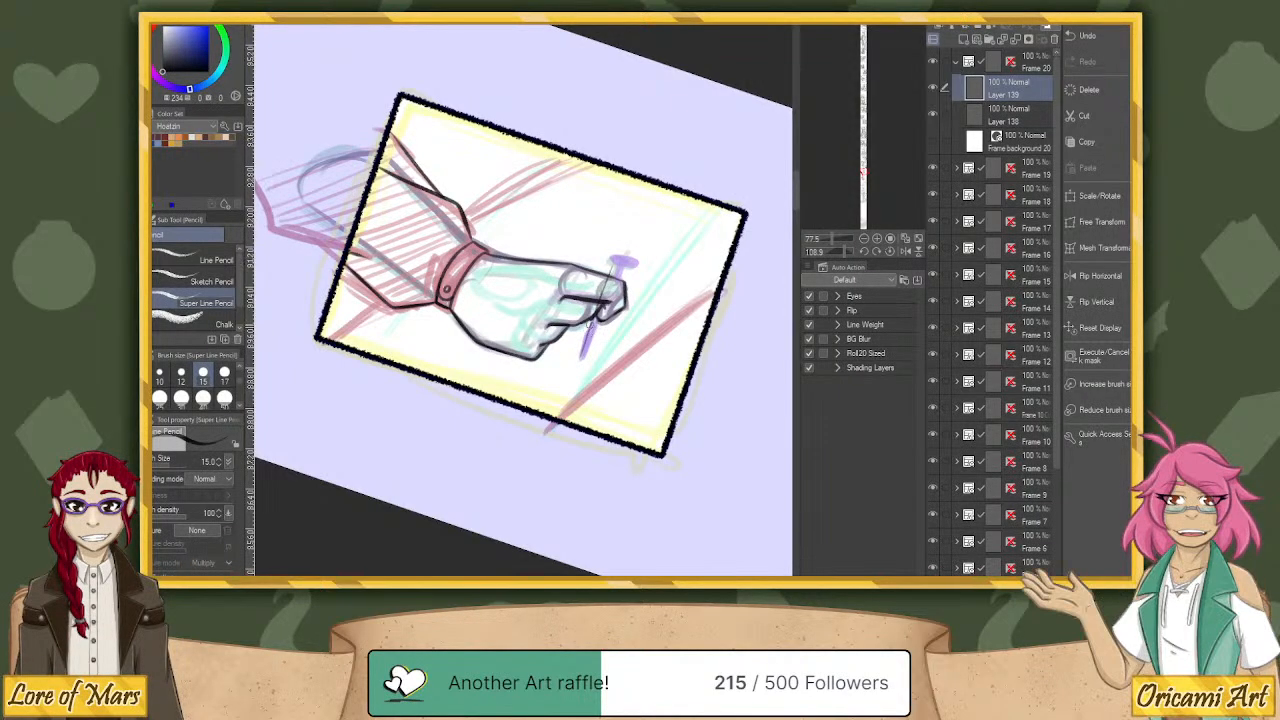
key(ctrl+z)
drag(583, 357, 613, 268)
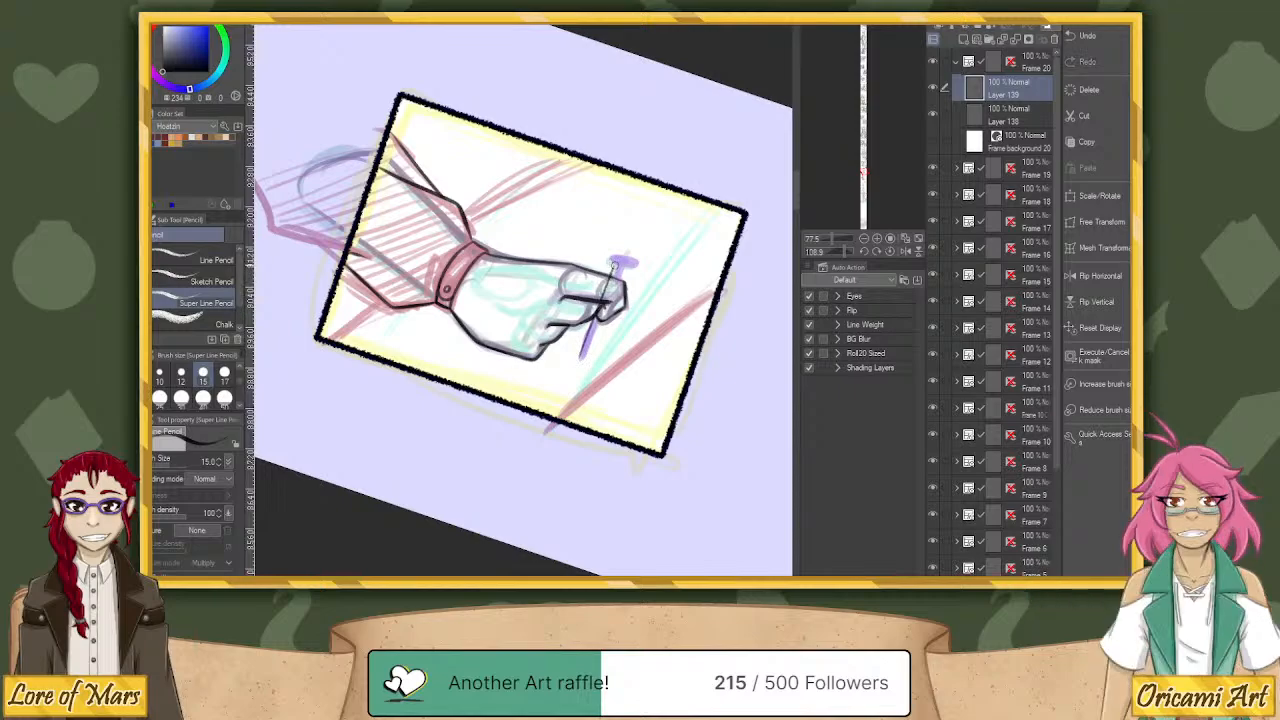
key(ctrl+z)
drag(579, 356, 614, 262)
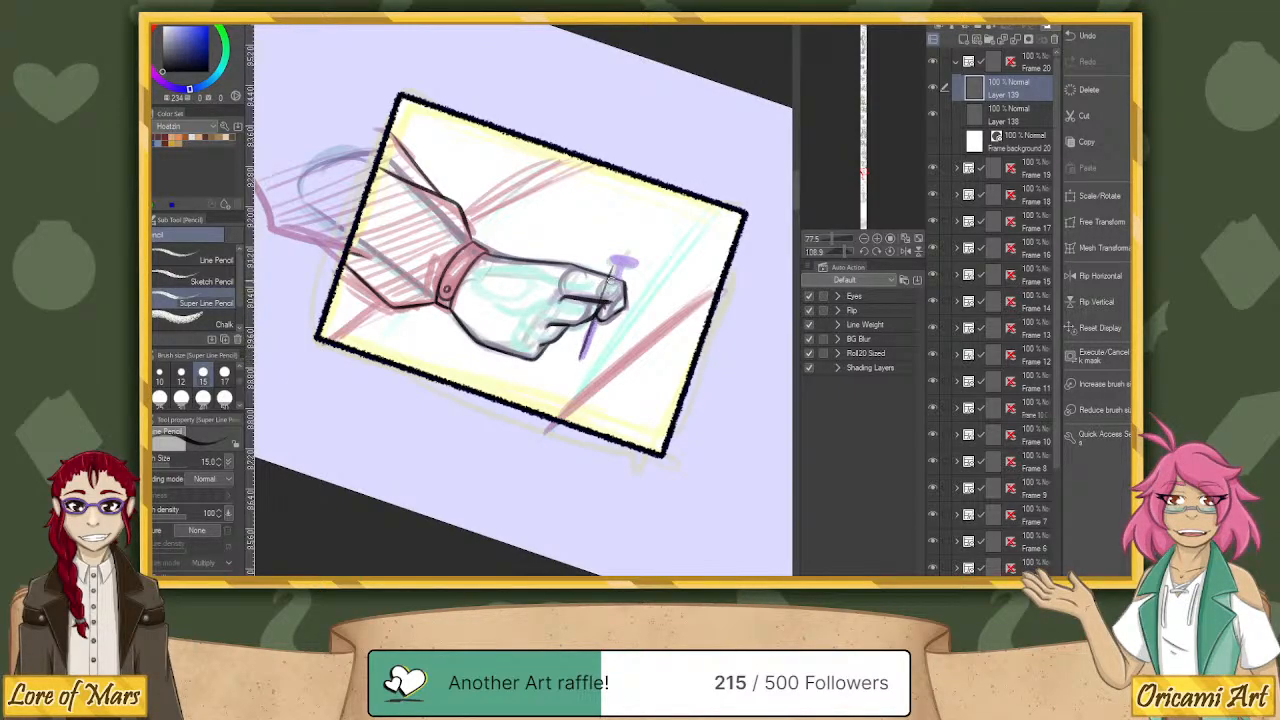
key(ctrl+z)
key(ctrl+z)
drag(581, 356, 614, 264)
drag(581, 356, 613, 266)
key(ctrl+z)
key(ctrl+z)
drag(581, 357, 613, 266)
drag(858, 251, 838, 255)
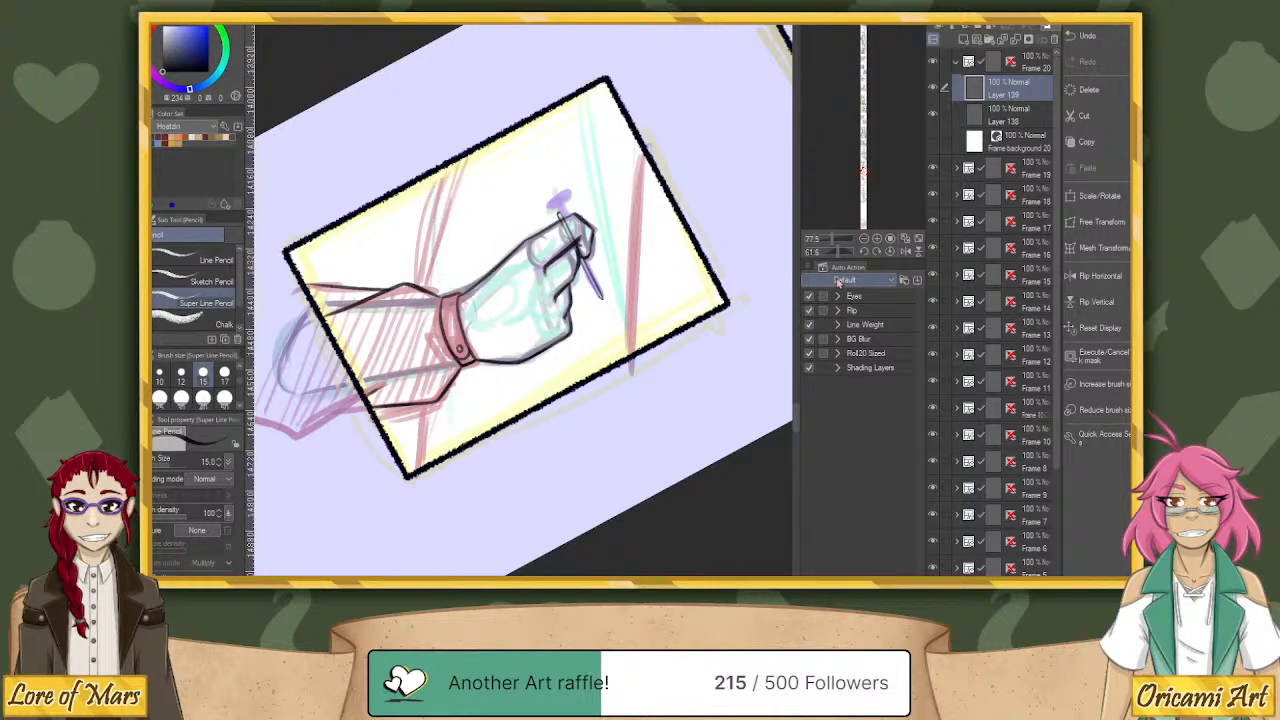
Ink the double-edged oval head at the end of the stick, undoing poor strokes, and erase the shaft where it crosses the fingers.
drag(838, 253, 822, 250)
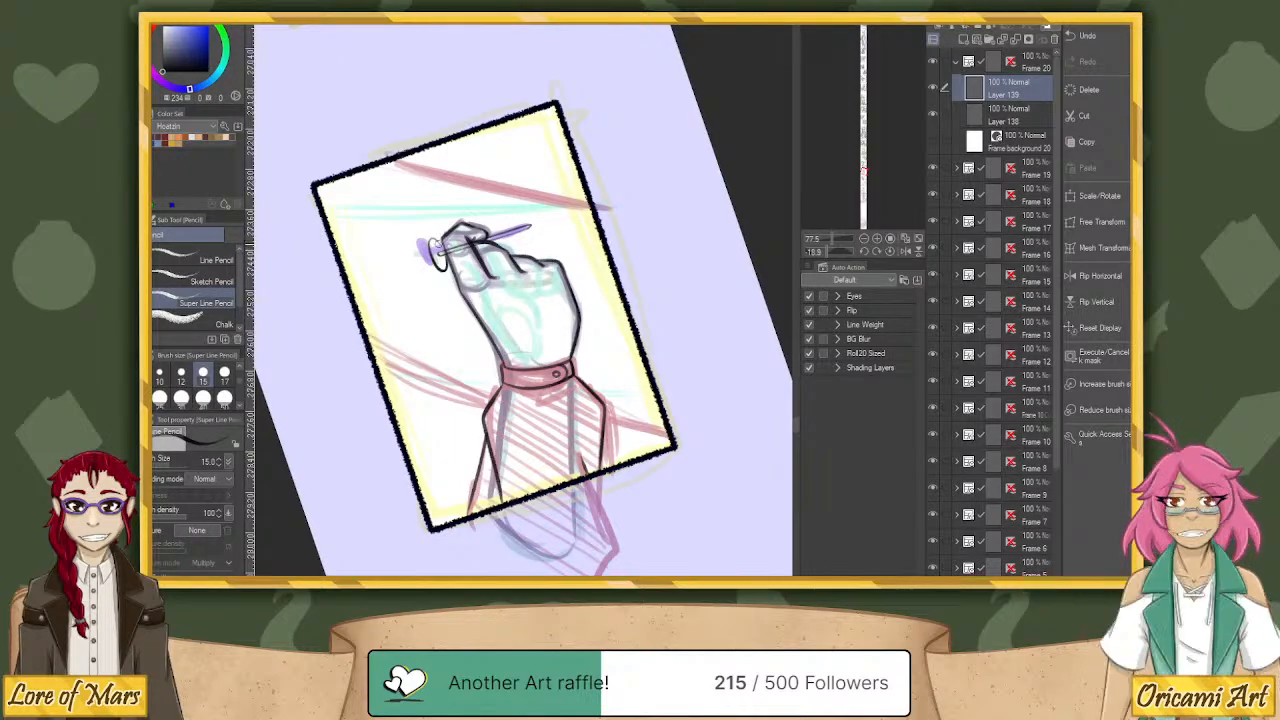
key(ctrl+z)
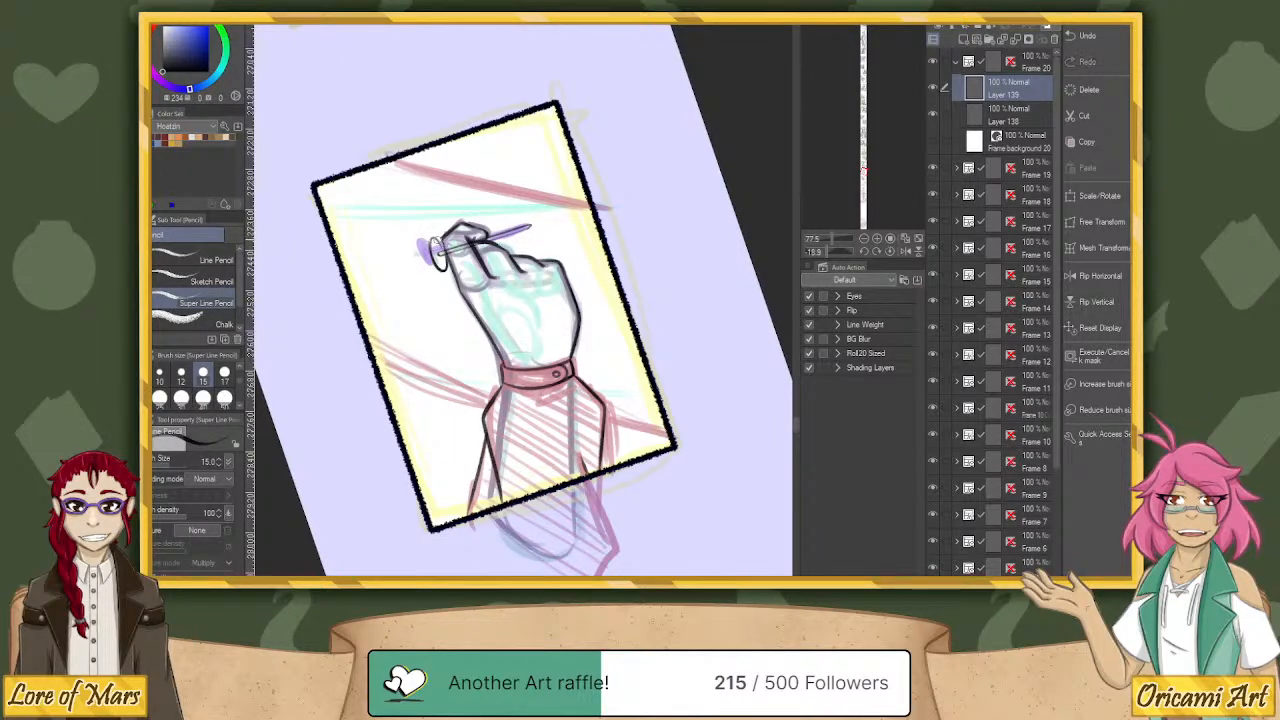
key(ctrl+y)
key(ctrl+z)
key(ctrl+y)
key(ctrl+z)
key(ctrl+y)
key(ctrl+y)
drag(438, 270, 429, 238)
key(ctrl+z)
key(ctrl+z)
mouse_move(430, 254)
mouse_down()
mouse_move(428, 236)
mouse_move(442, 276)
mouse_move(430, 232)
mouse_up()
key(ctrl+z)
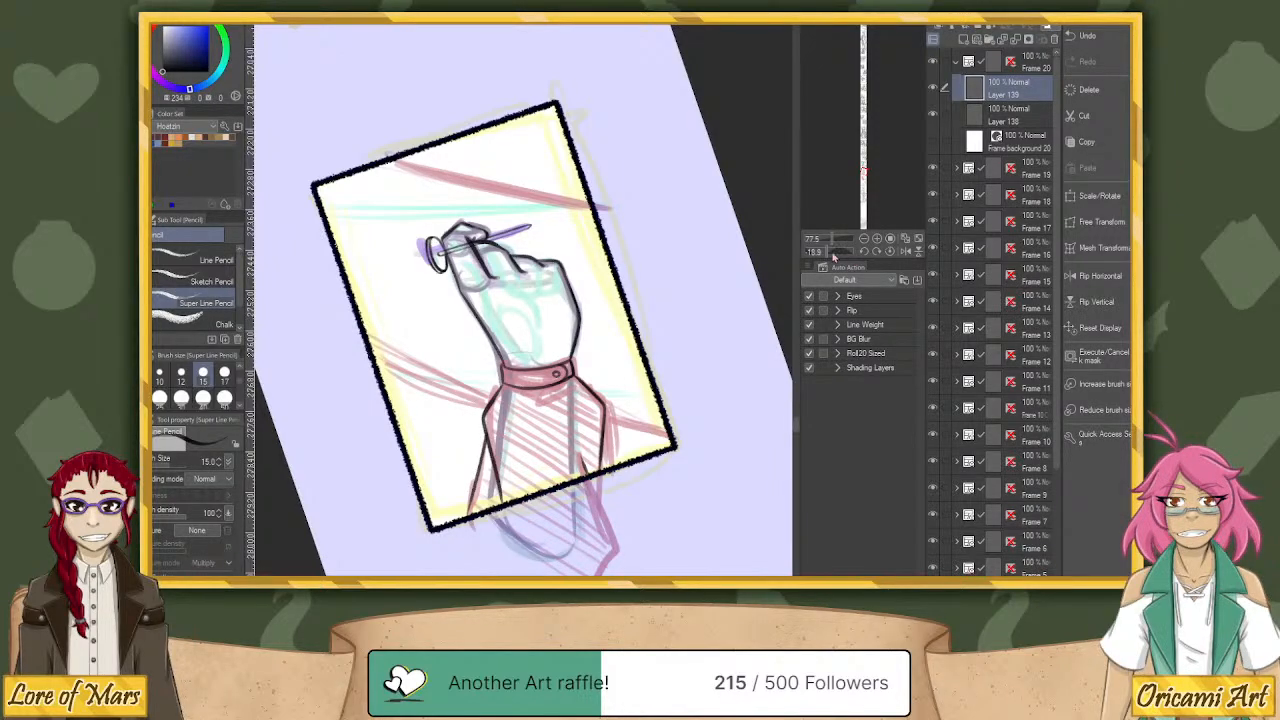
drag(830, 252, 834, 252)
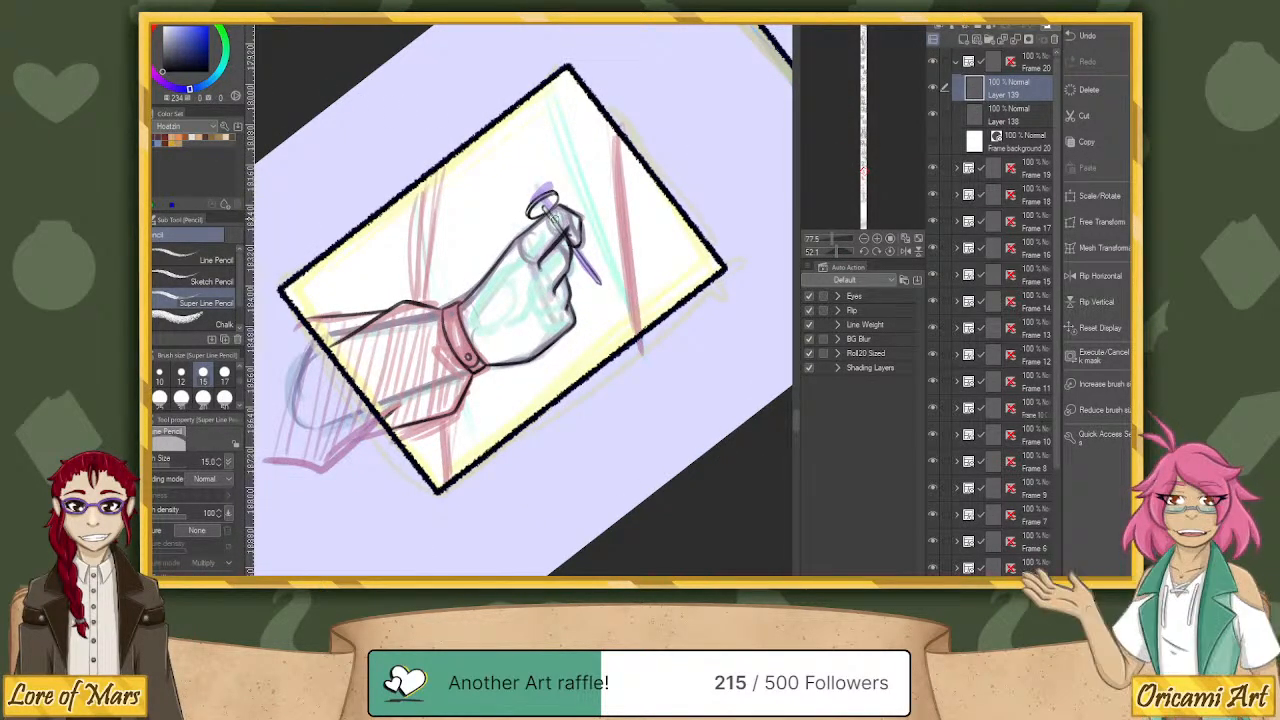
key(p)
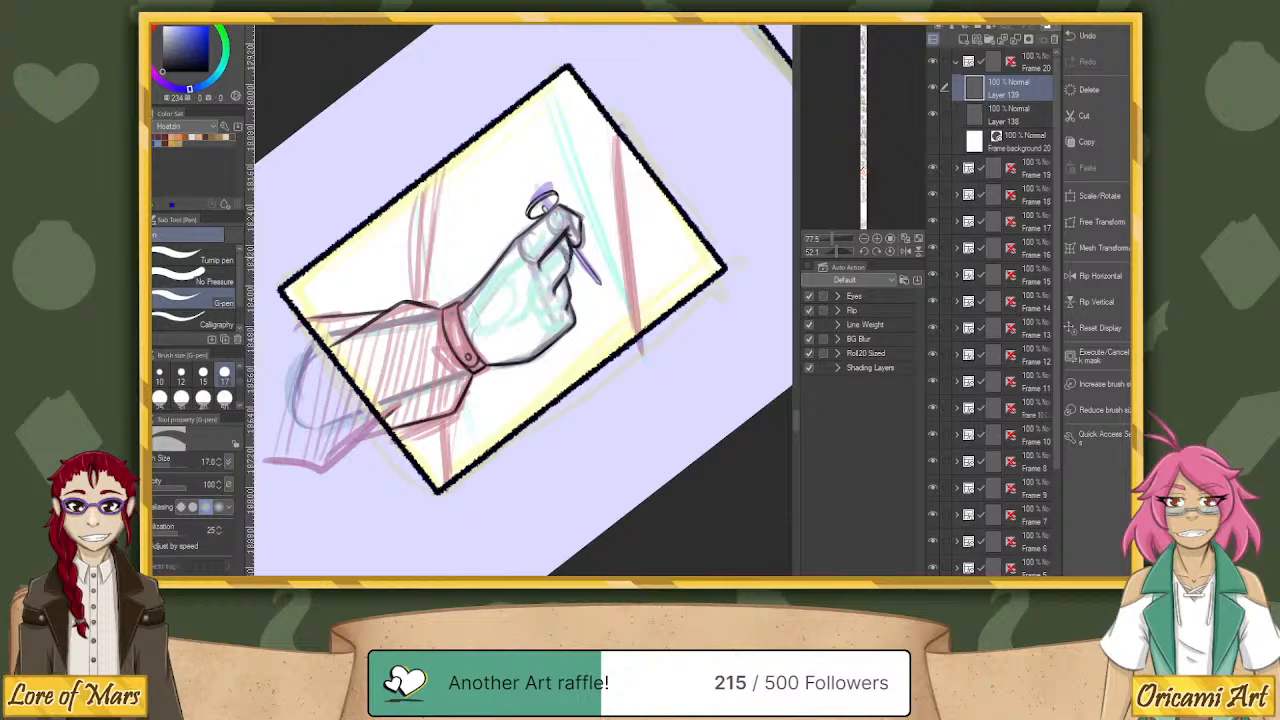
Make the hand ink layer active again and ink a small fingertip stroke just above the stick with the Super Line Pencil.
click(1018, 120)
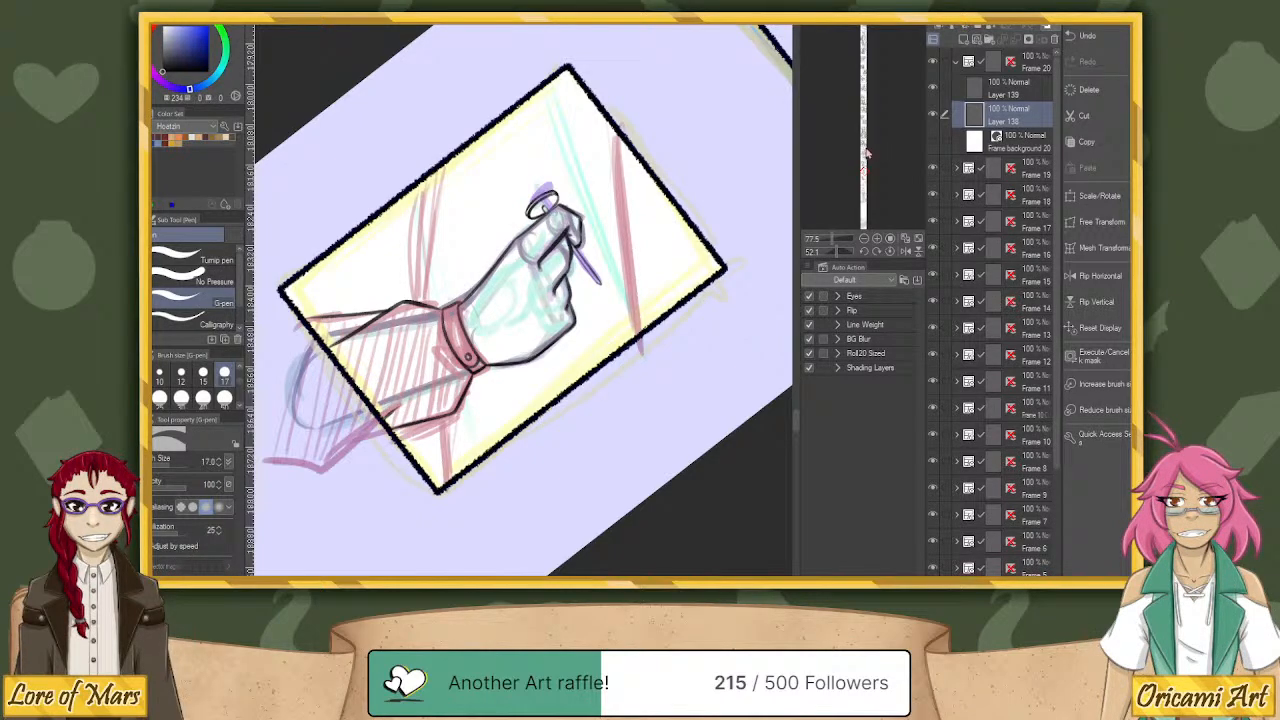
click(890, 252)
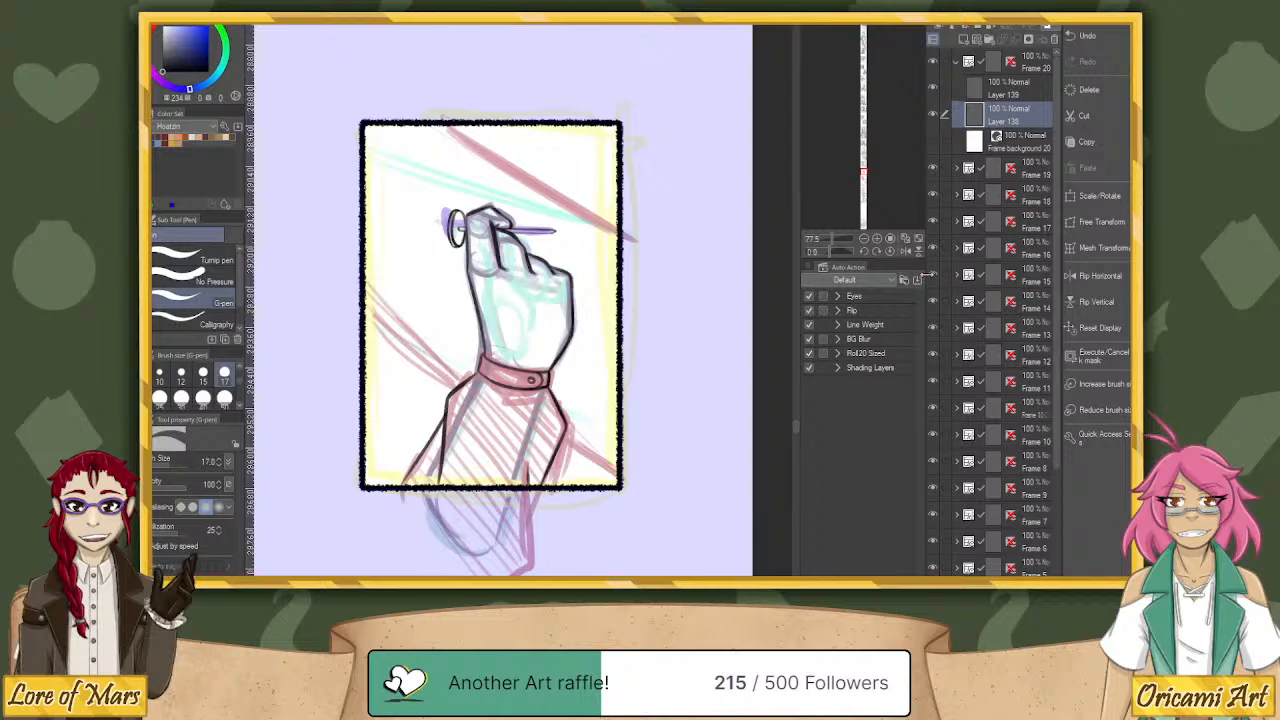
click(826, 238)
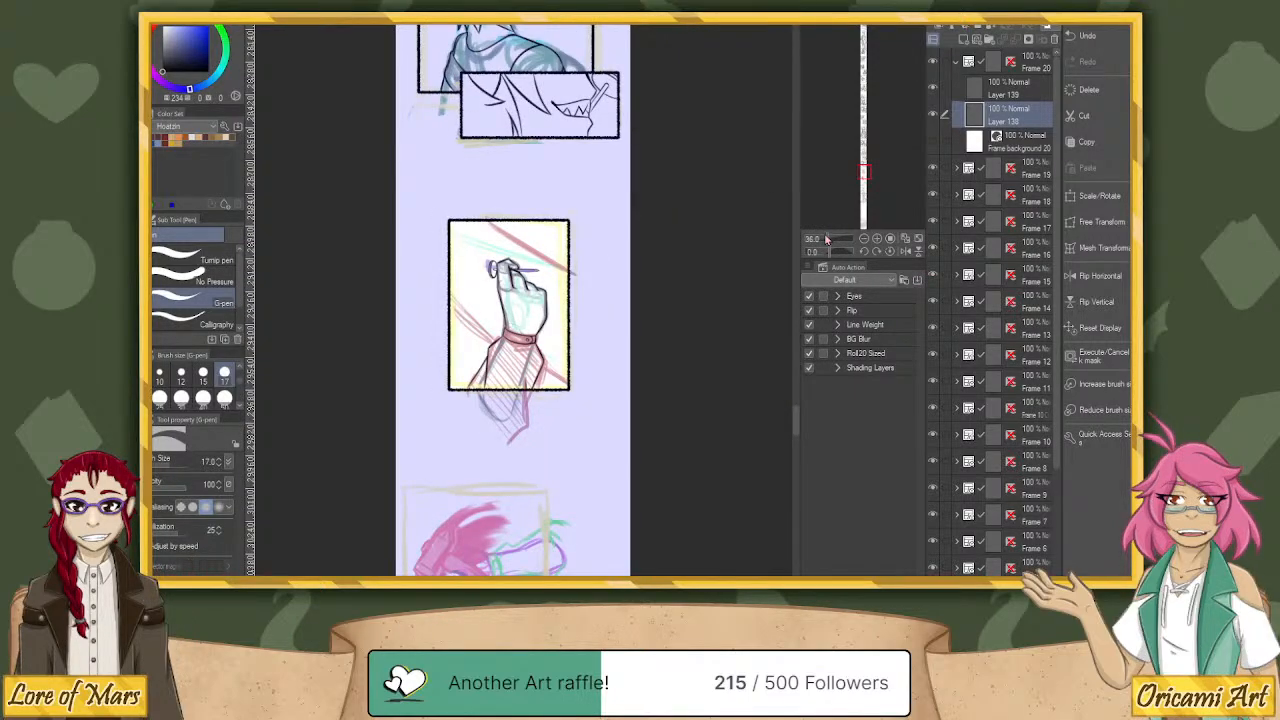
click(836, 239)
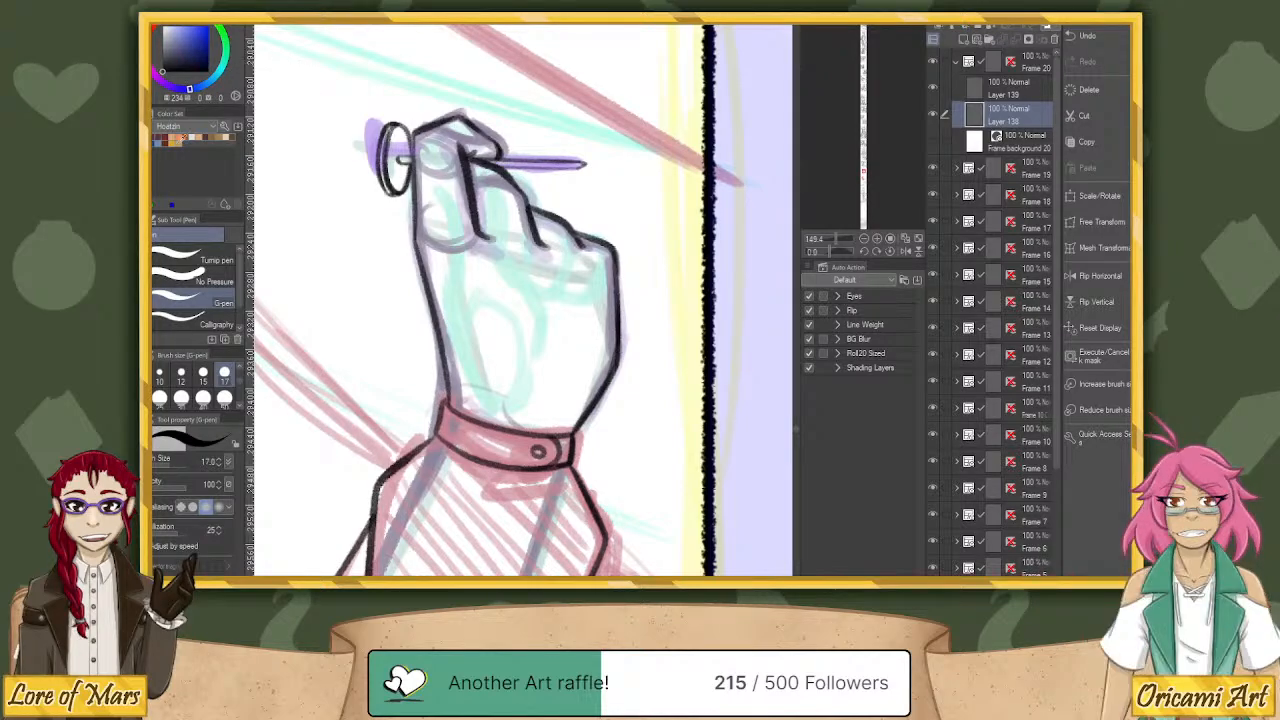
key(p)
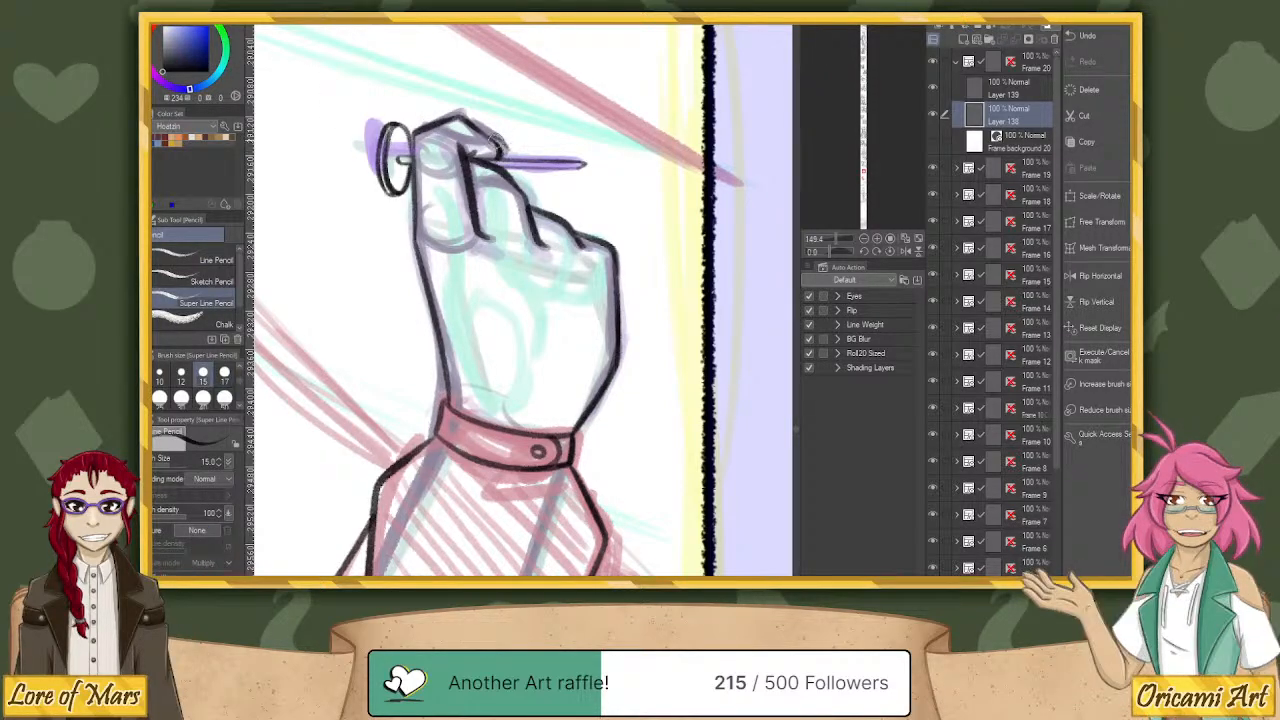
mouse_move(497, 143)
mouse_down()
mouse_move(510, 150)
mouse_move(478, 137)
mouse_up()
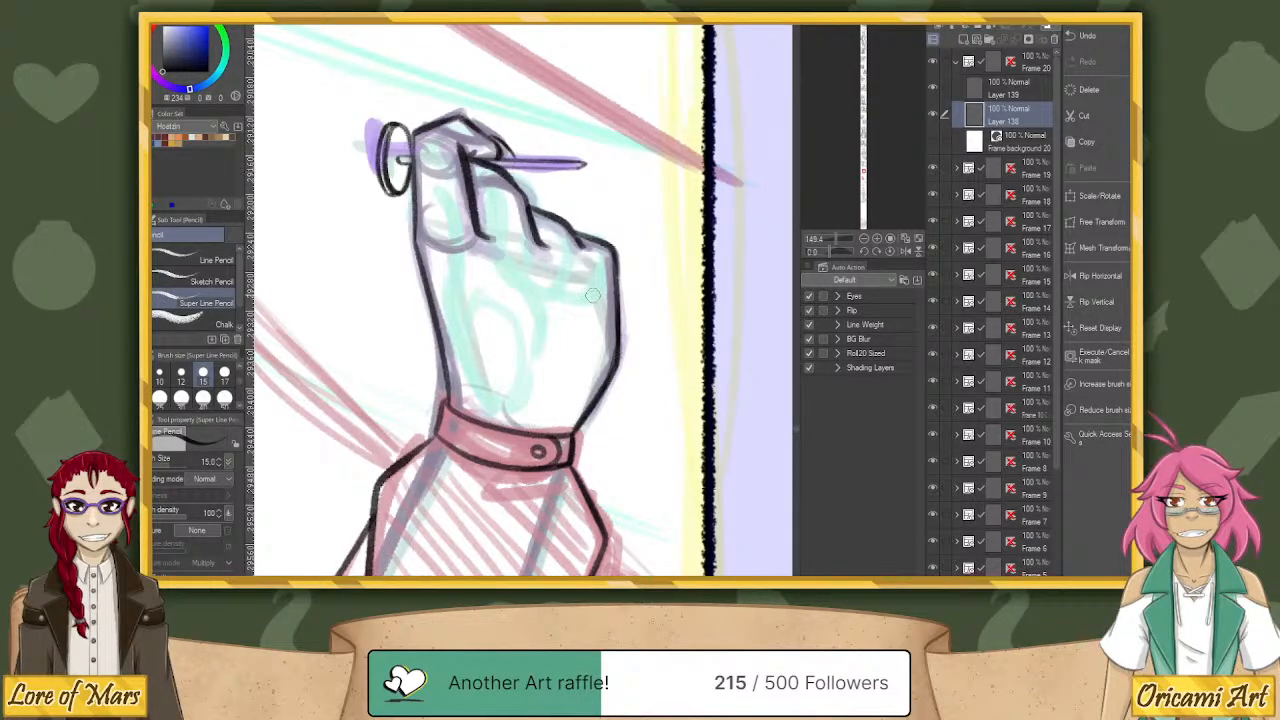
scroll(592, 296, up, 1)
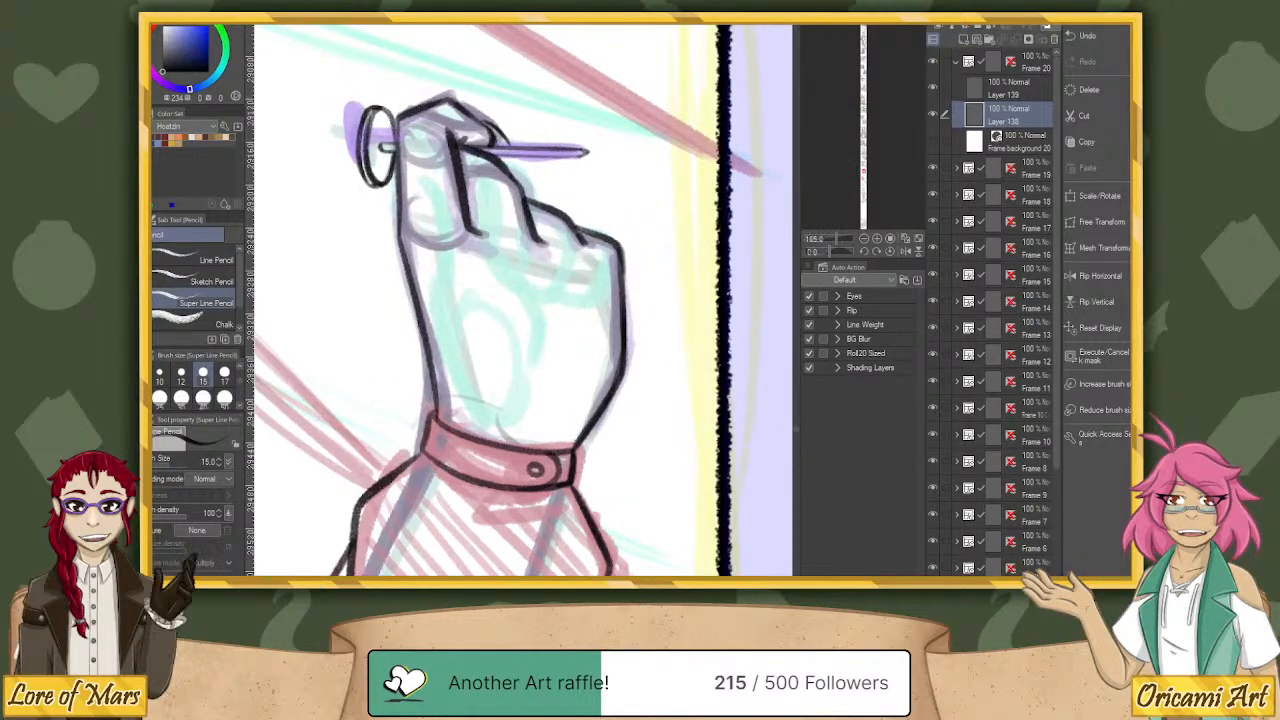
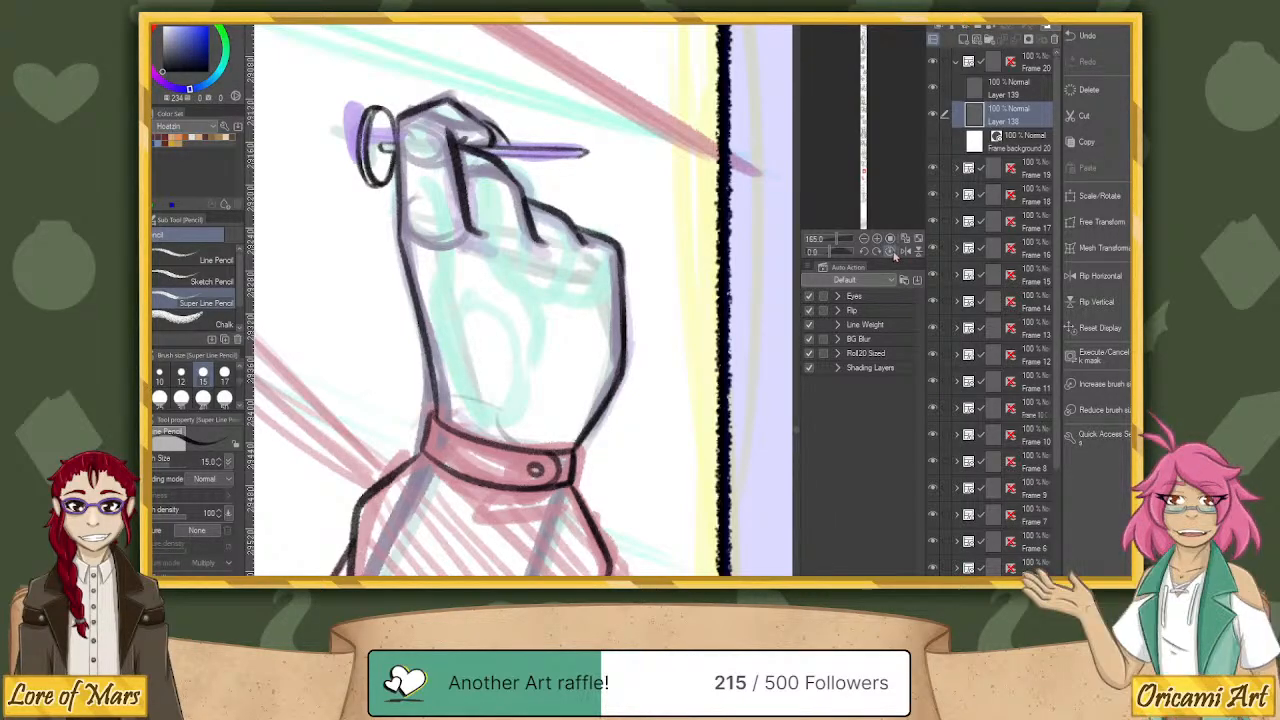
Bring the whole hand panel into view and set up the Liquify tool with a brush size of 50.
drag(835, 243, 838, 243)
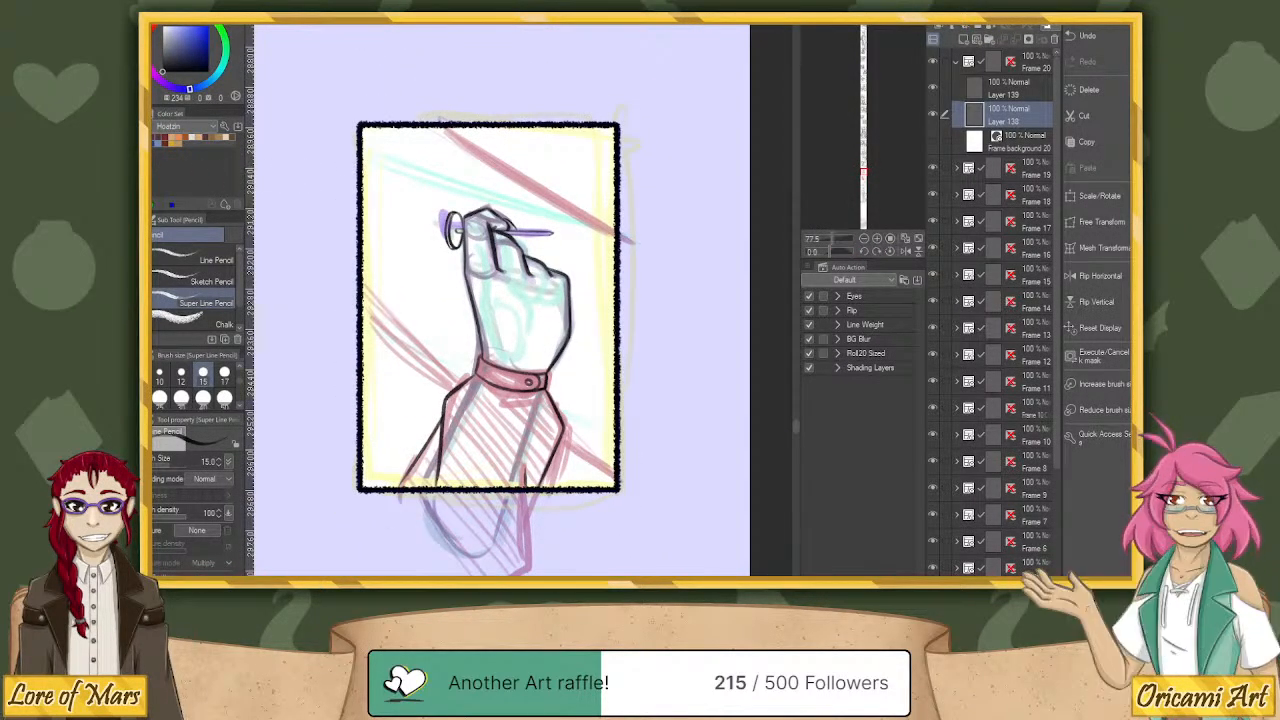
key(j)
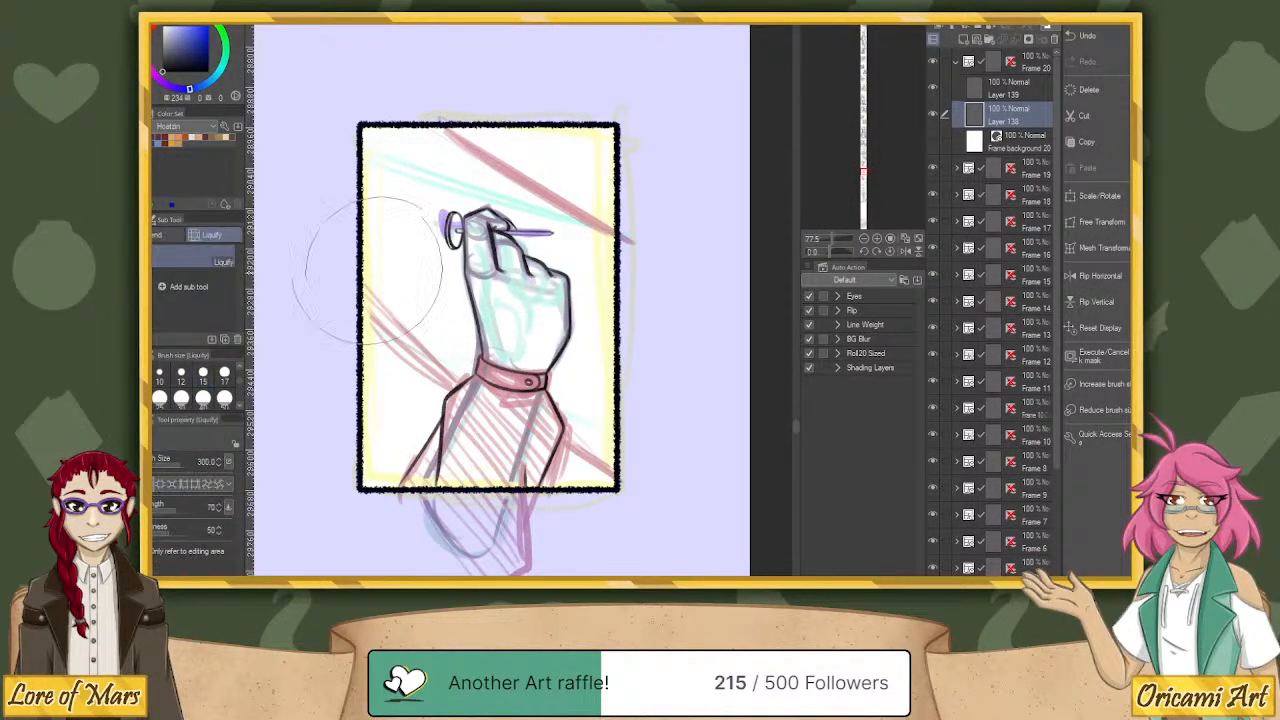
click(224, 398)
Switch to the Twitch Stream Manager in the browser, enlarge its window to read the chat messages, and return to the drawing.
key(alt+Tab)
drag(1030, 48, 578, 8)
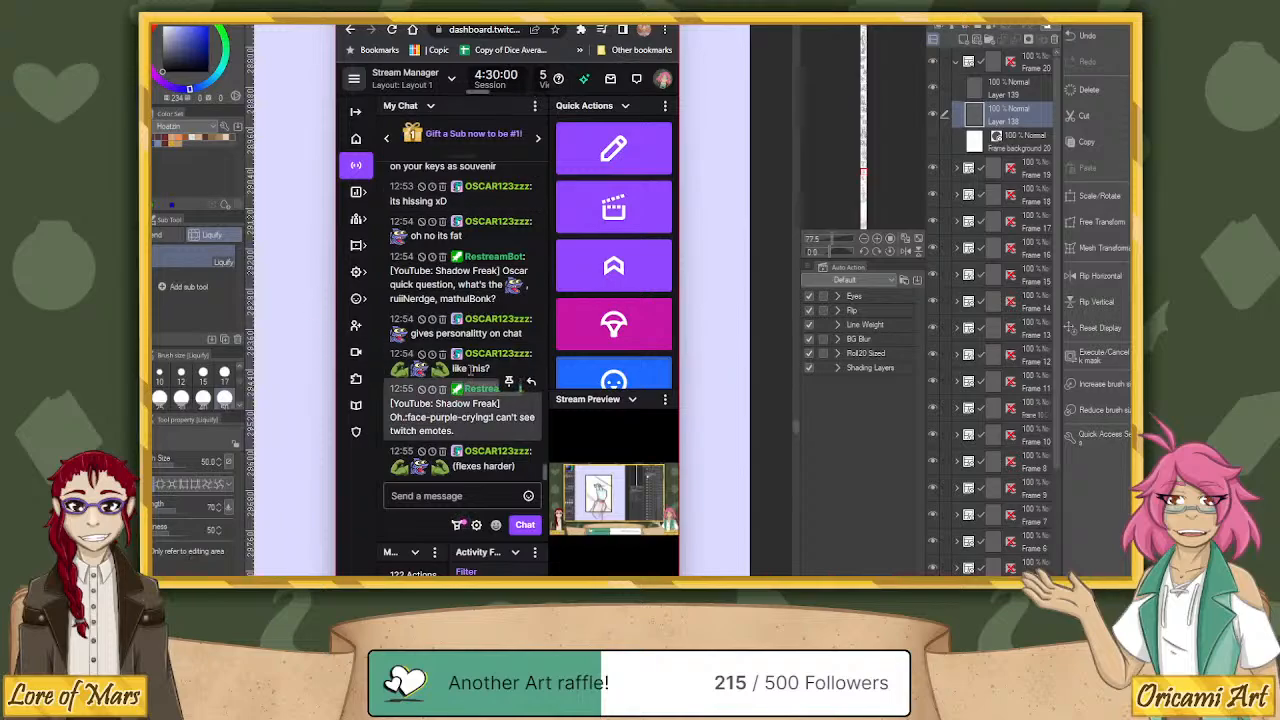
scroll(508, 350, up, 1)
drag(679, 300, 877, 300)
drag(337, 300, 205, 300)
drag(540, 8, 658, 2)
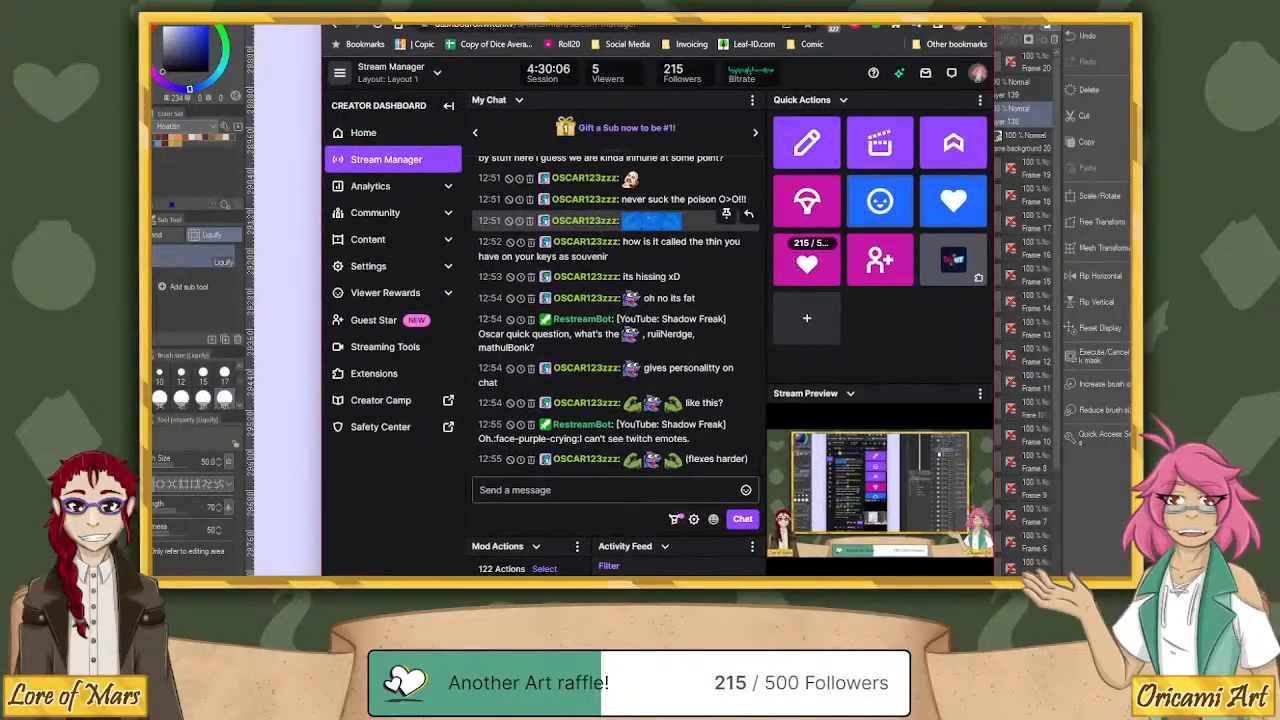
scroll(681, 391, up, 1)
scroll(681, 392, down, 1)
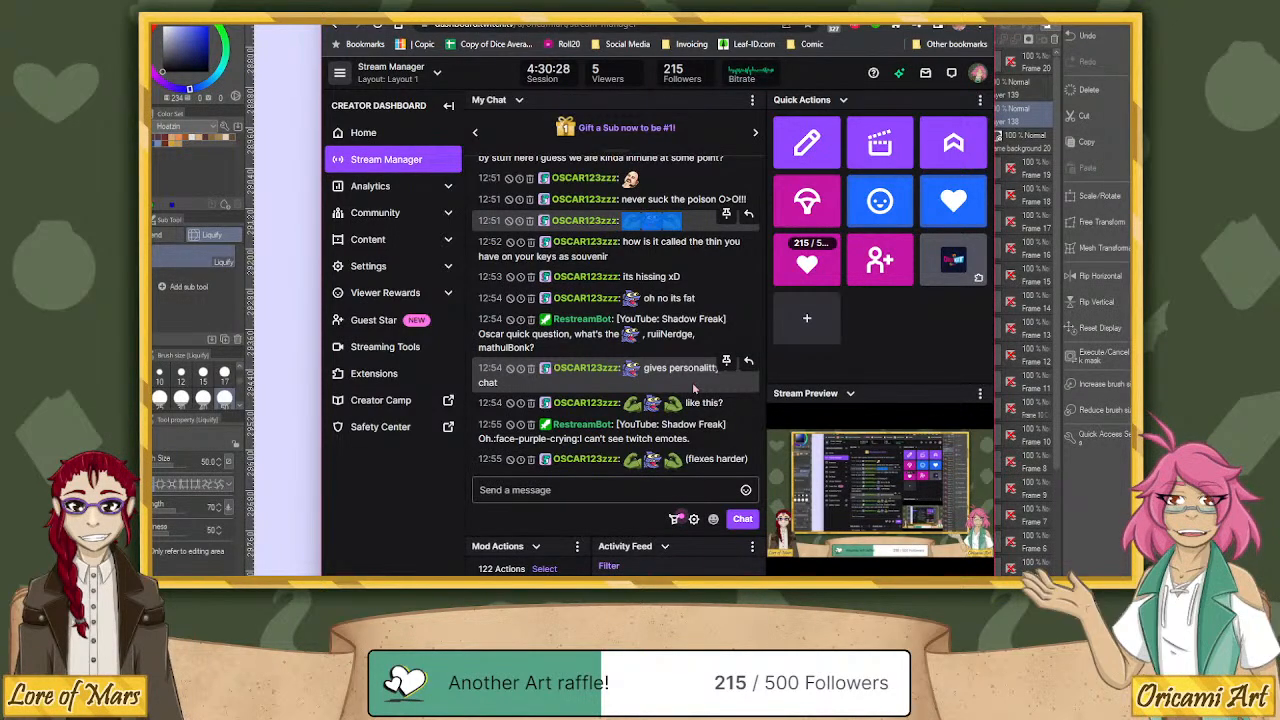
click(1114, 30)
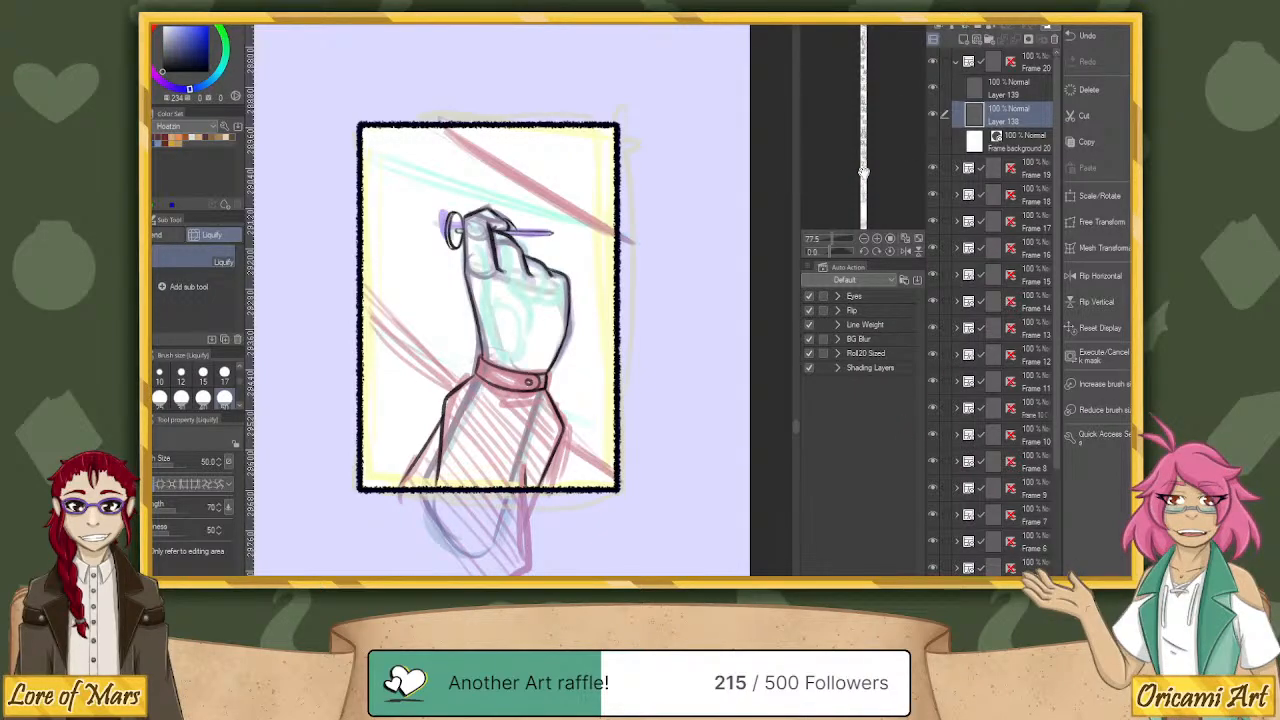
Look over the remaining sketched panels below the hand panel on the comic strip.
drag(865, 173, 865, 177)
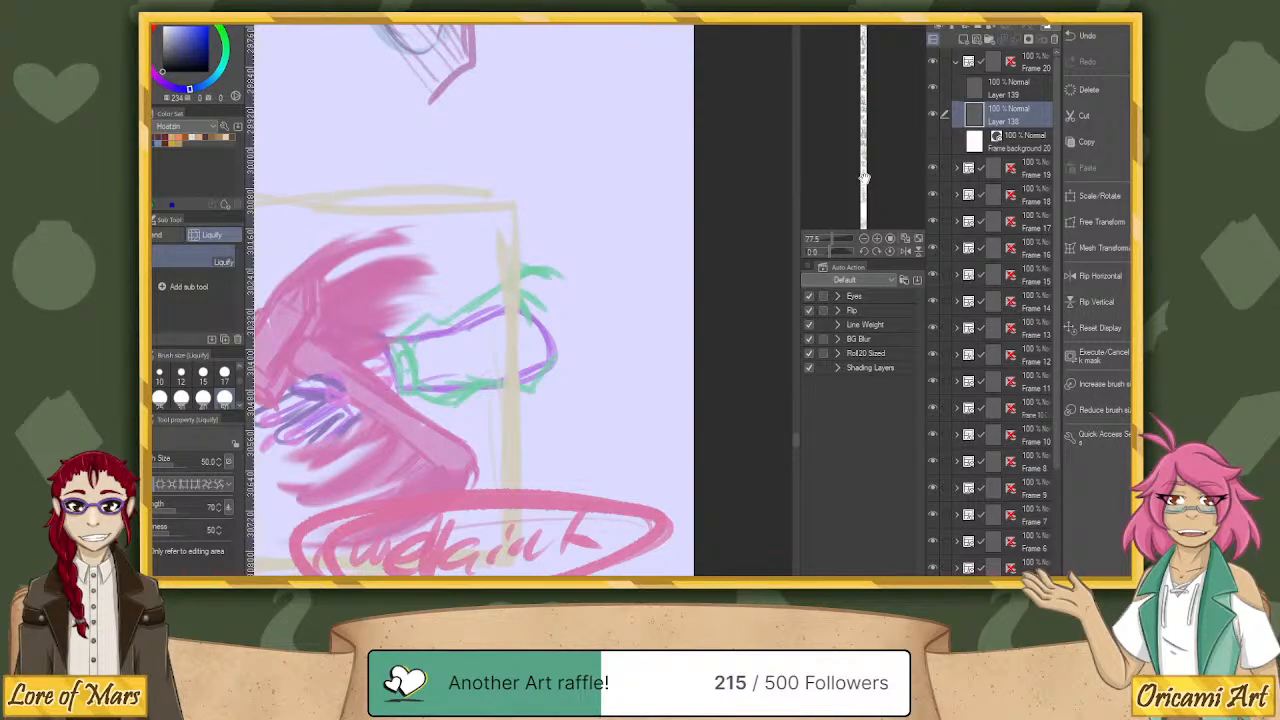
drag(865, 177, 864, 175)
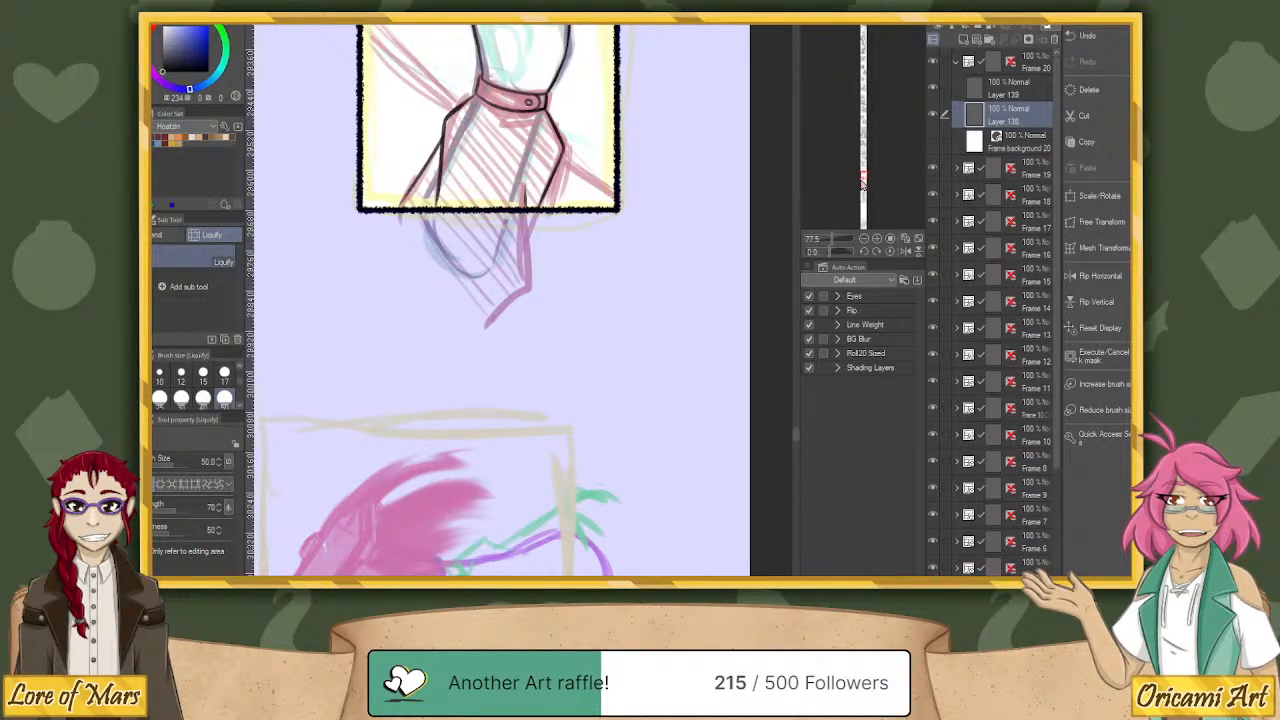
scroll(628, 306, down, 10)
drag(861, 186, 867, 199)
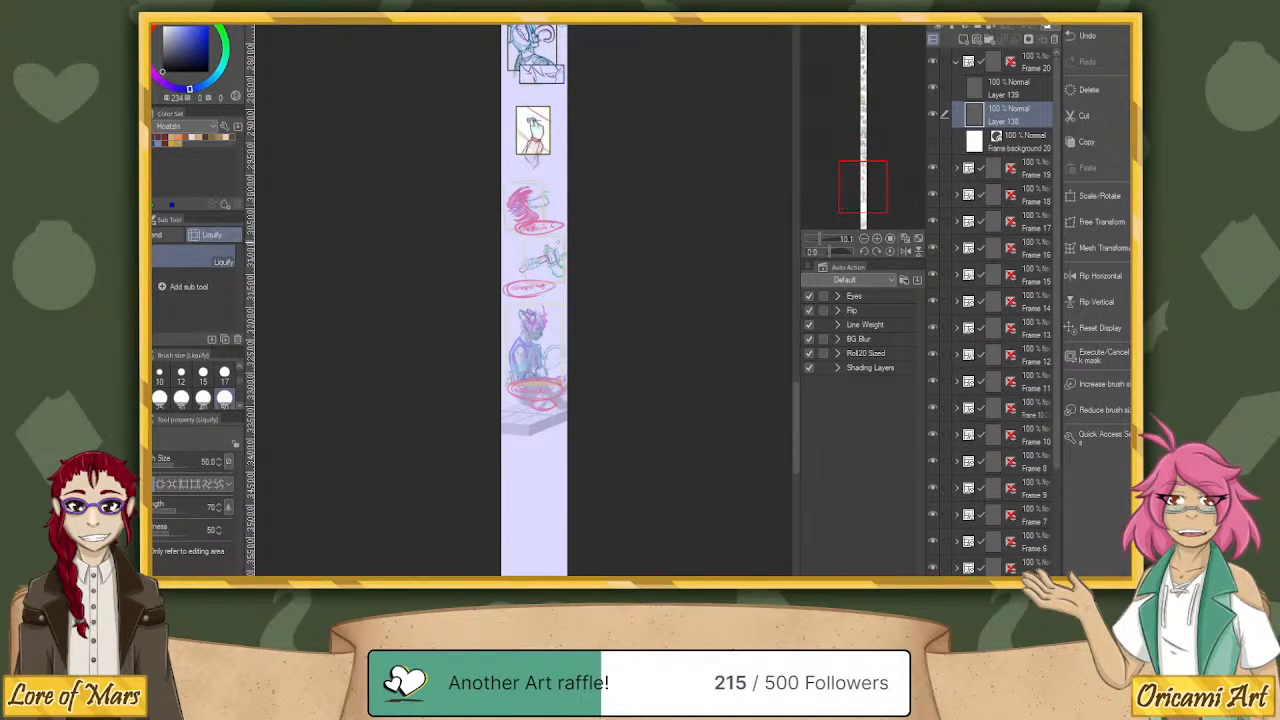